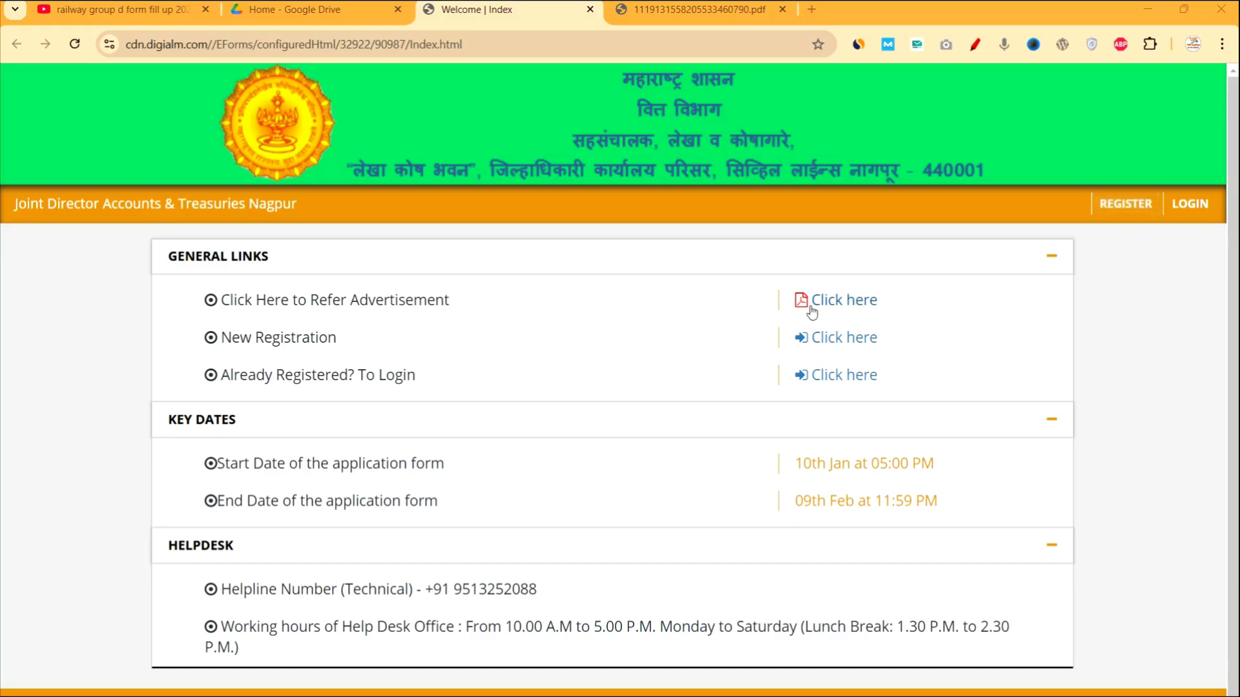
left_click(683, 7)
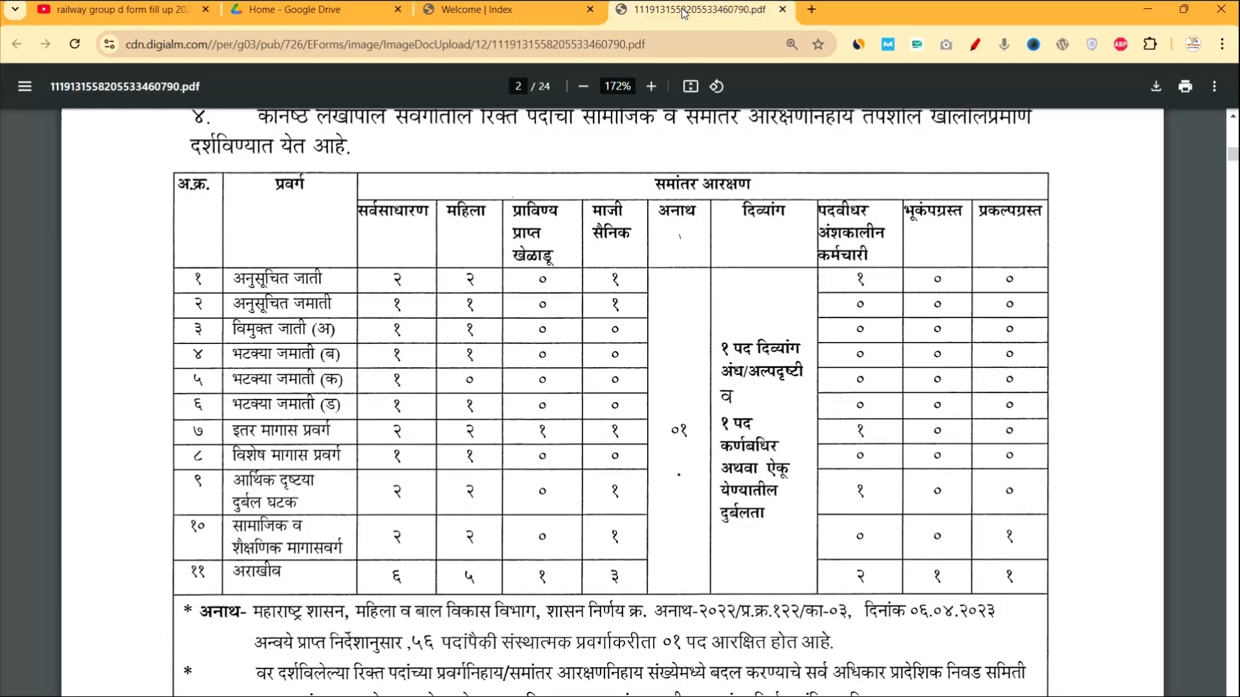
scroll(385, 343, "up", 8)
scroll(385, 343, "up", 10)
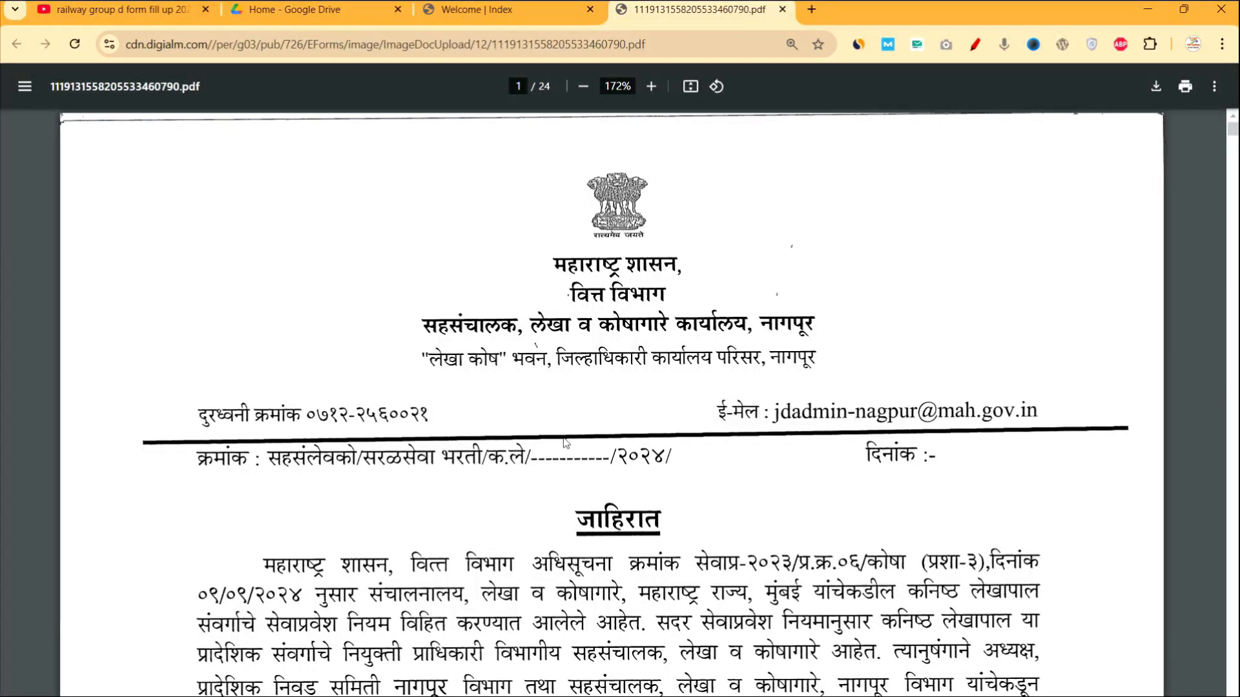
scroll(563, 443, "down", 2)
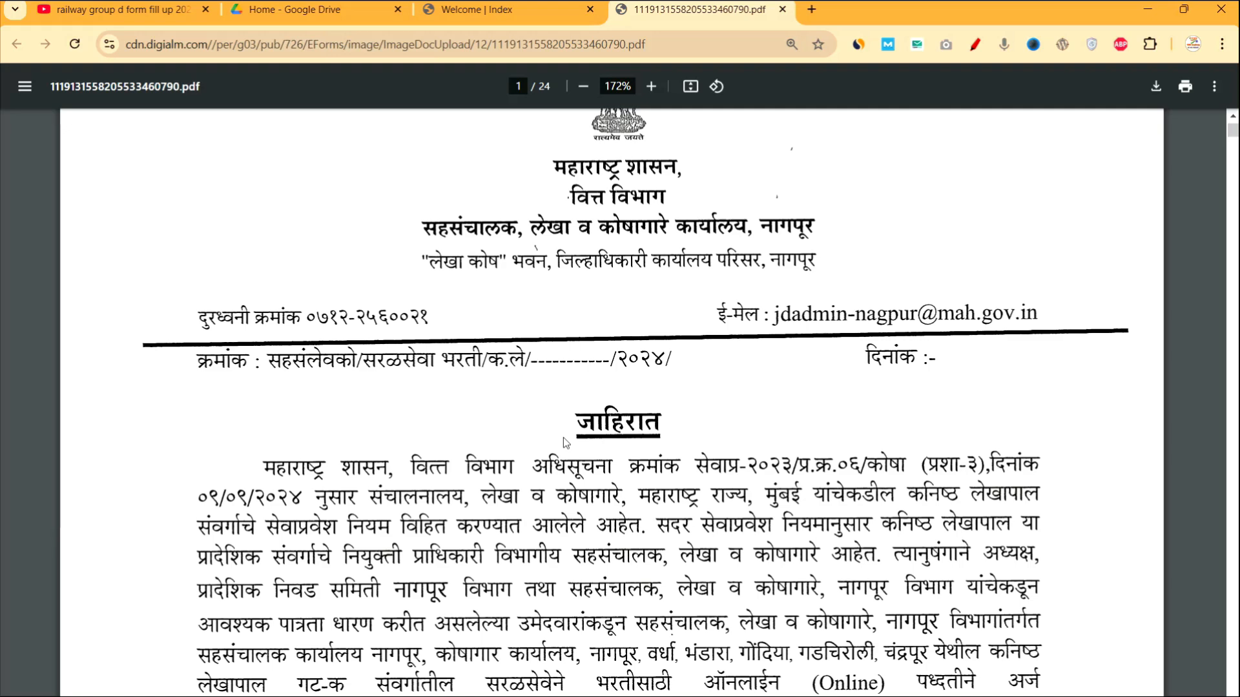
scroll(563, 437, "down", 5)
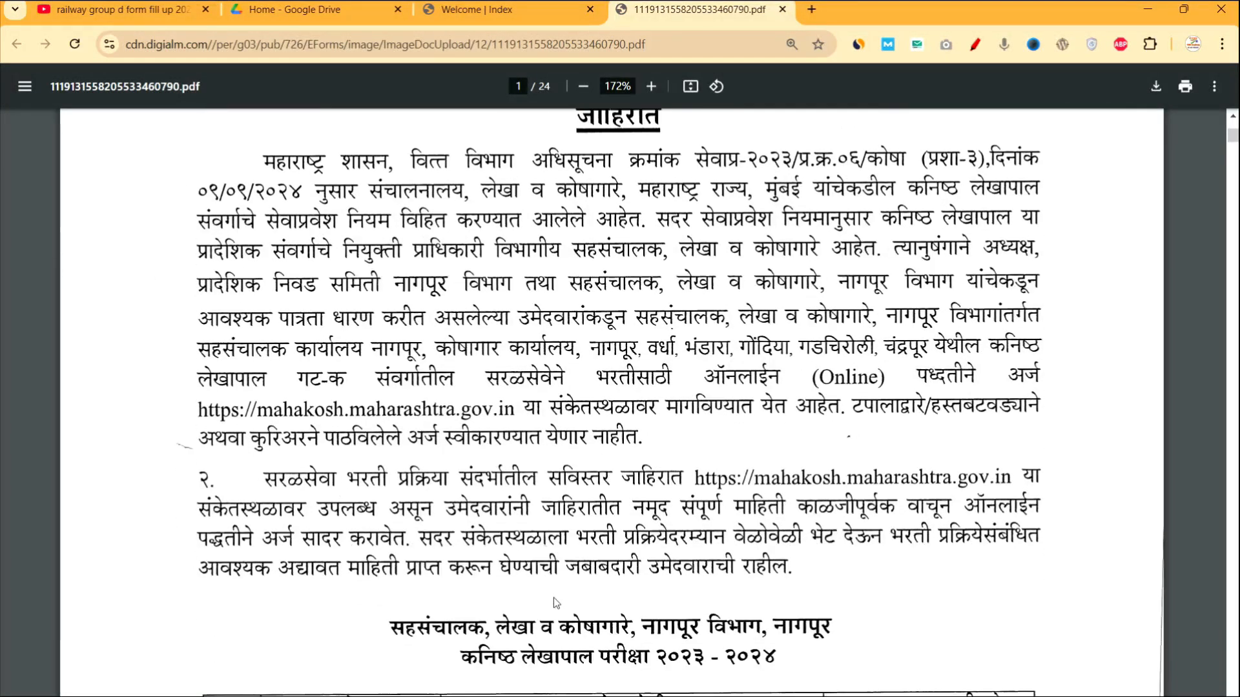
scroll(553, 598, "down", 4)
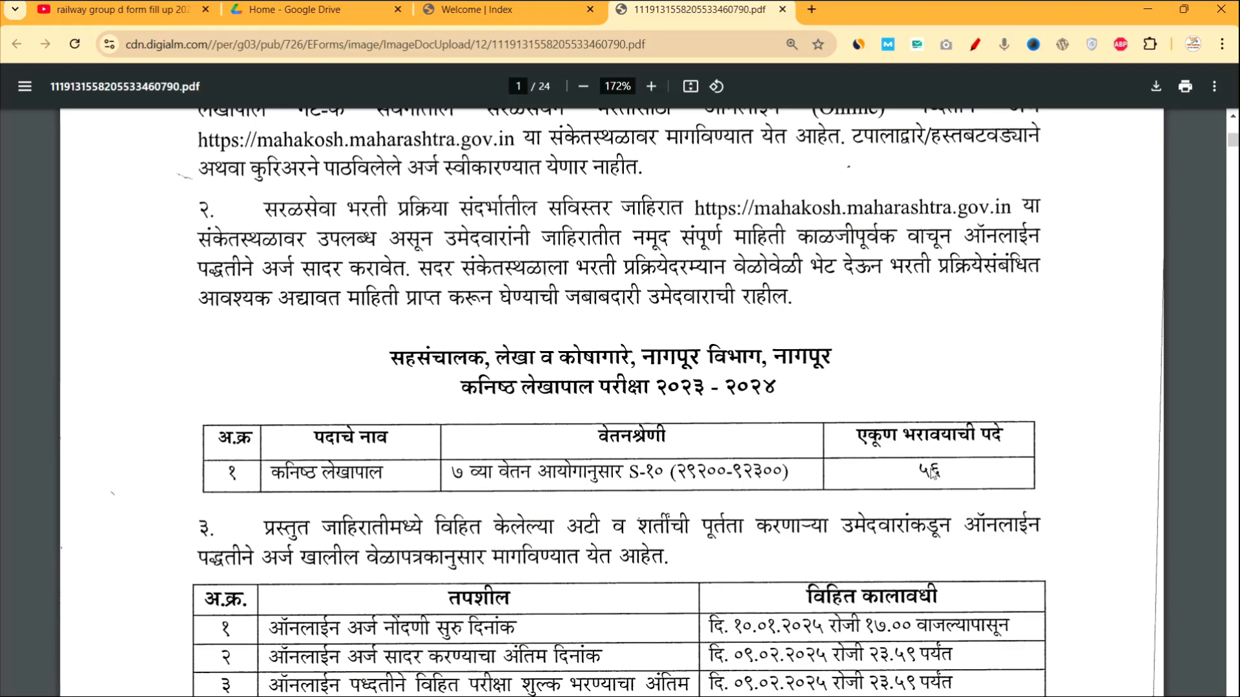
scroll(934, 474, "down", 5)
scroll(933, 475, "down", 2)
scroll(911, 361, "up", 1)
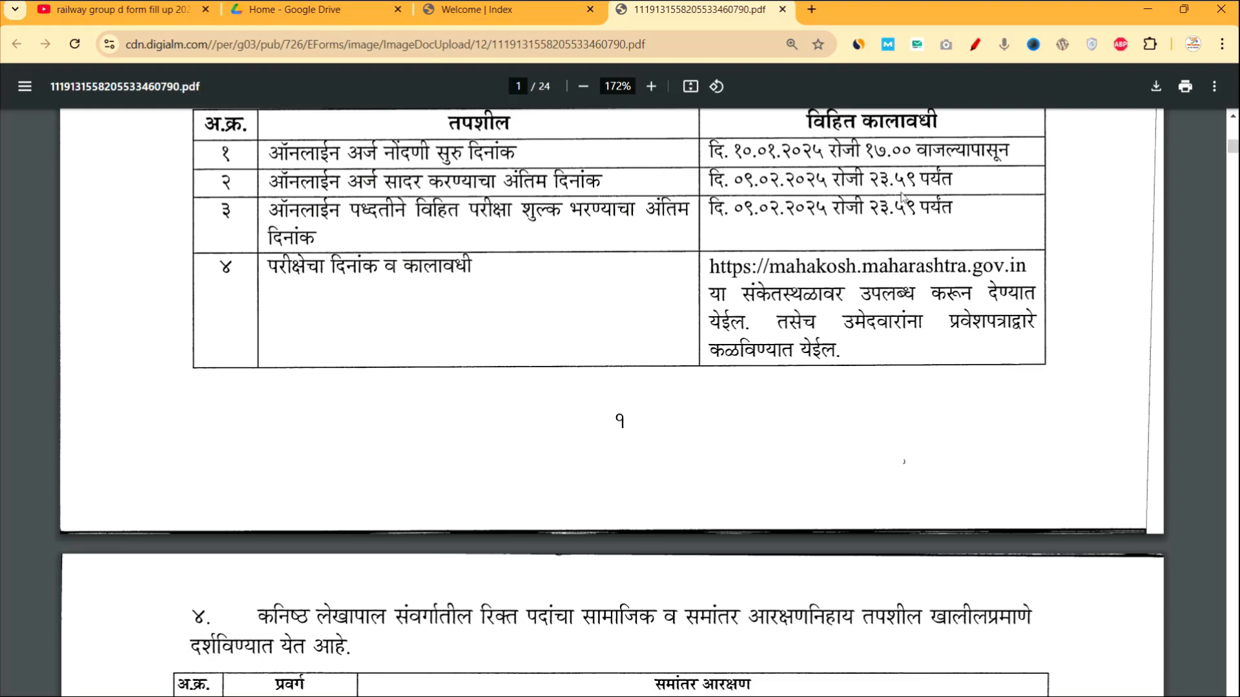
scroll(856, 472, "down", 6)
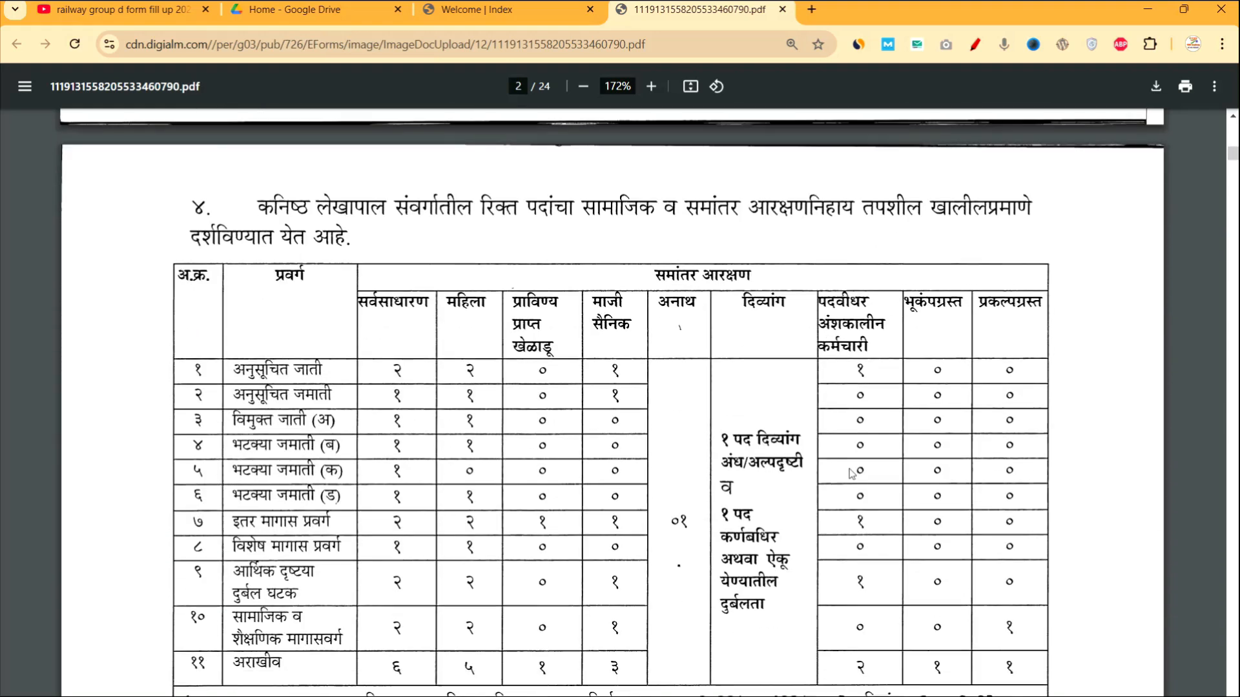
scroll(851, 473, "down", 1)
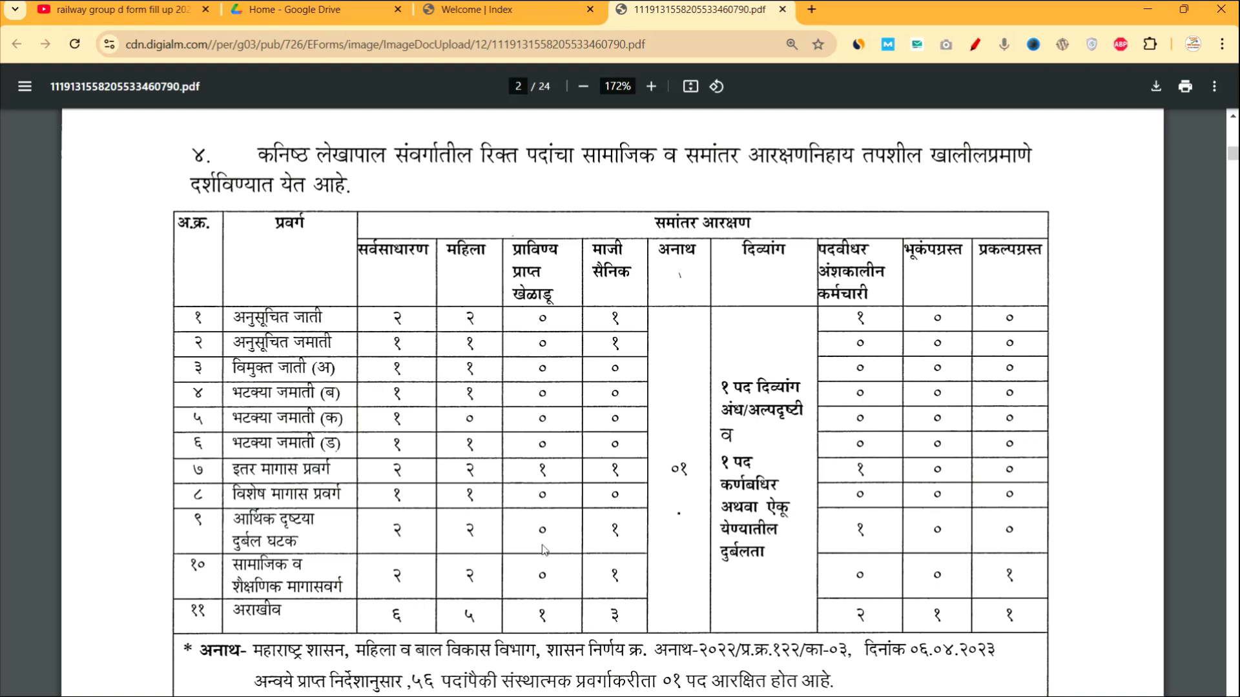
Go back to the Welcome | Index home page and open a new registration form in a new tab.
left_click(510, 11)
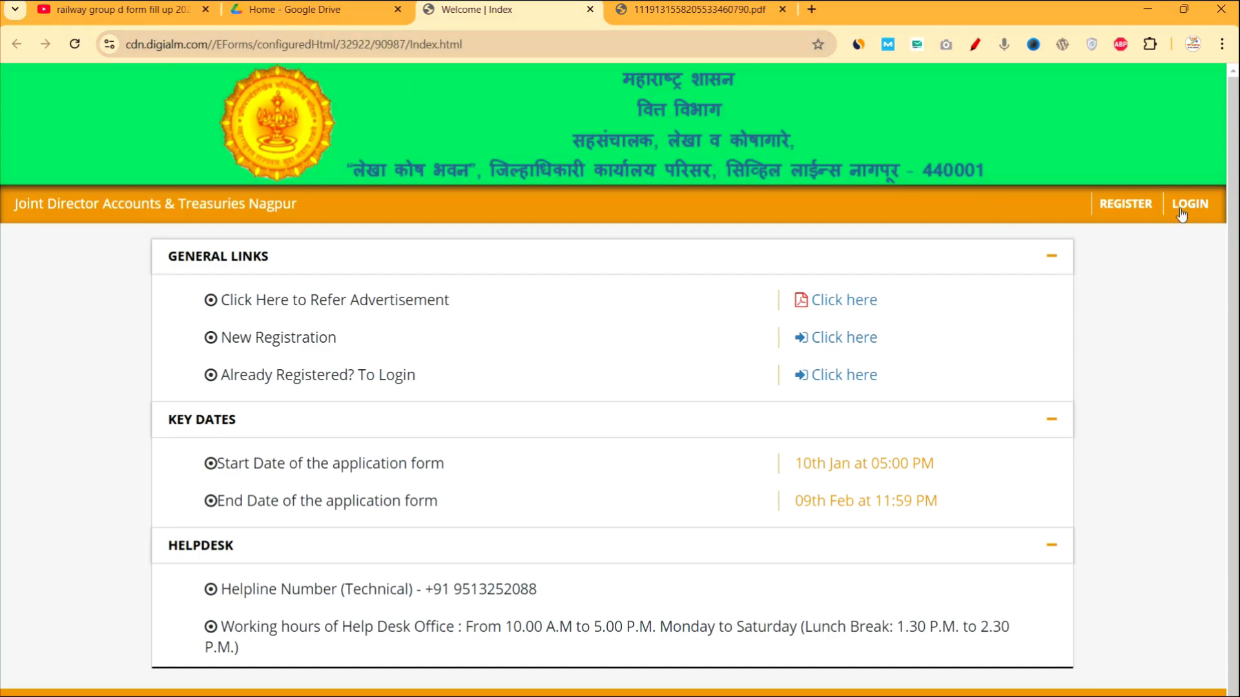
left_click(1138, 203)
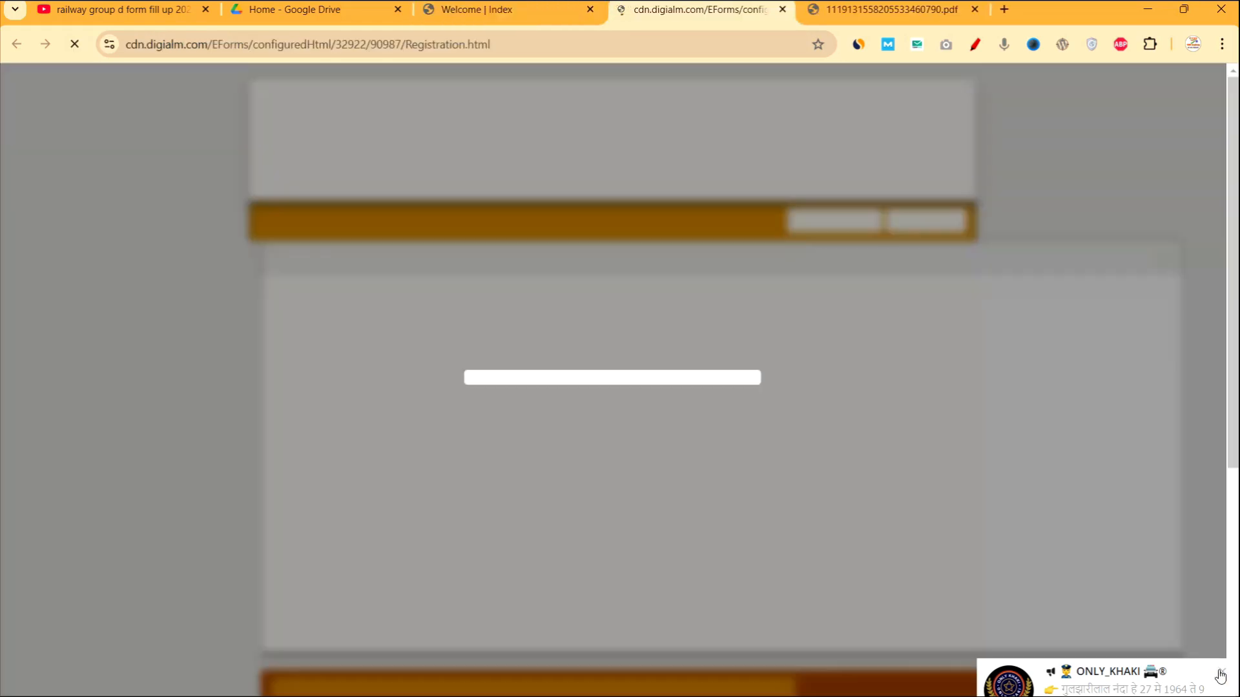
Dismiss the pop-up and instructions notice, agree to the Privacy Notice, and reach Personal Details.
left_click(1220, 675)
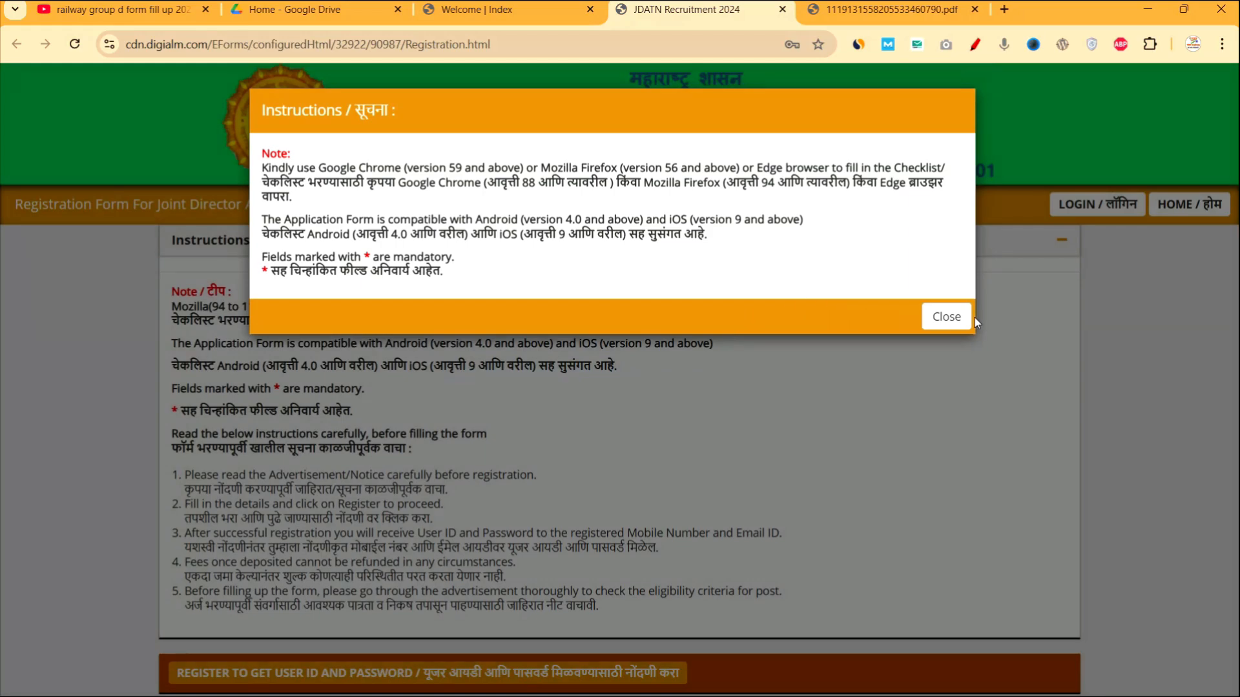
left_click(946, 317)
scroll(714, 326, "down", 1)
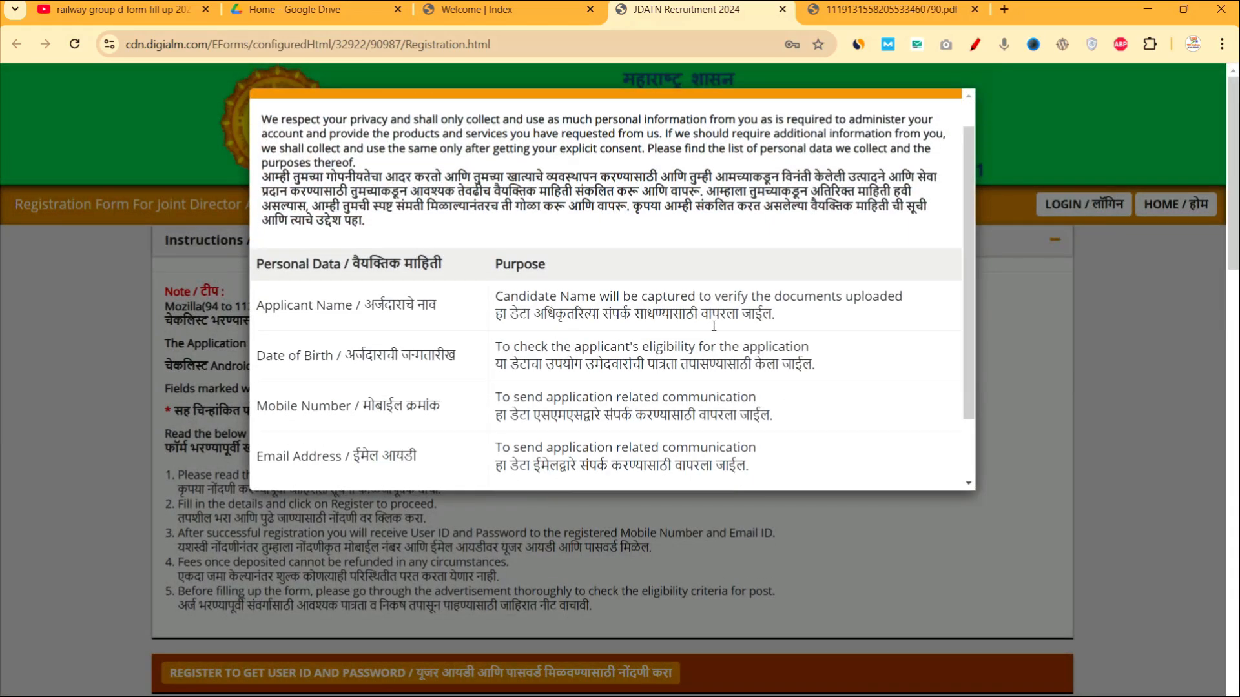
scroll(713, 326, "down", 2)
left_click(859, 476)
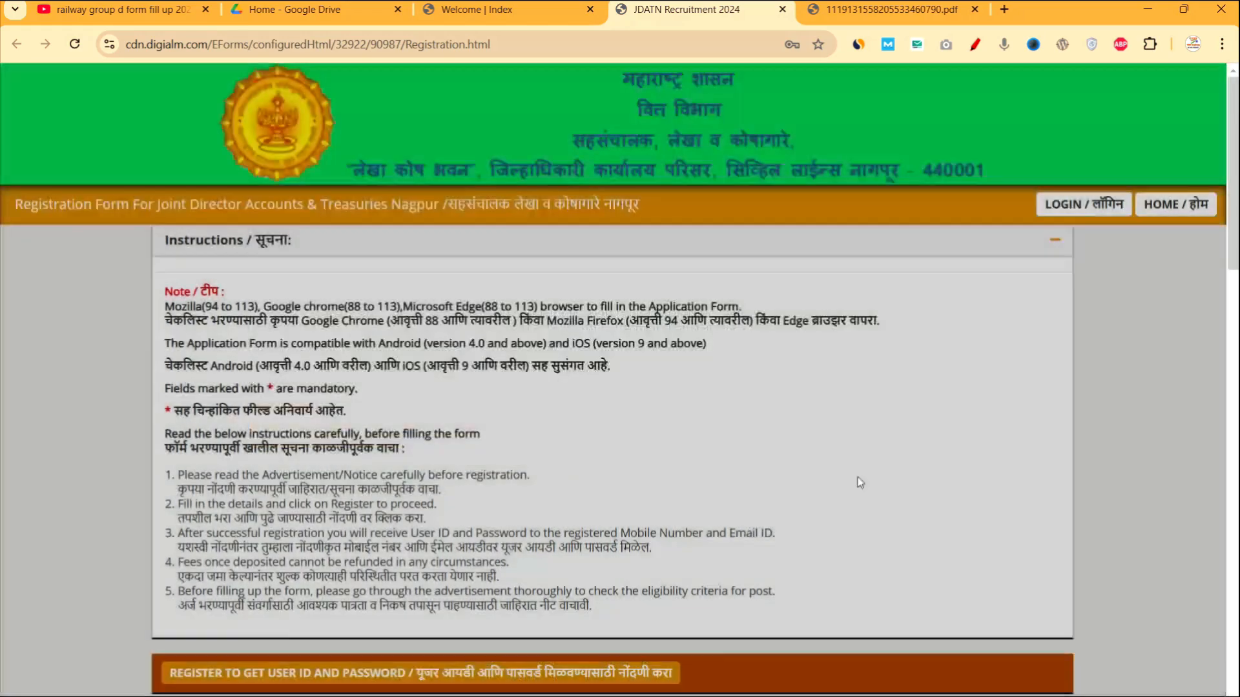
scroll(777, 520, "down", 5)
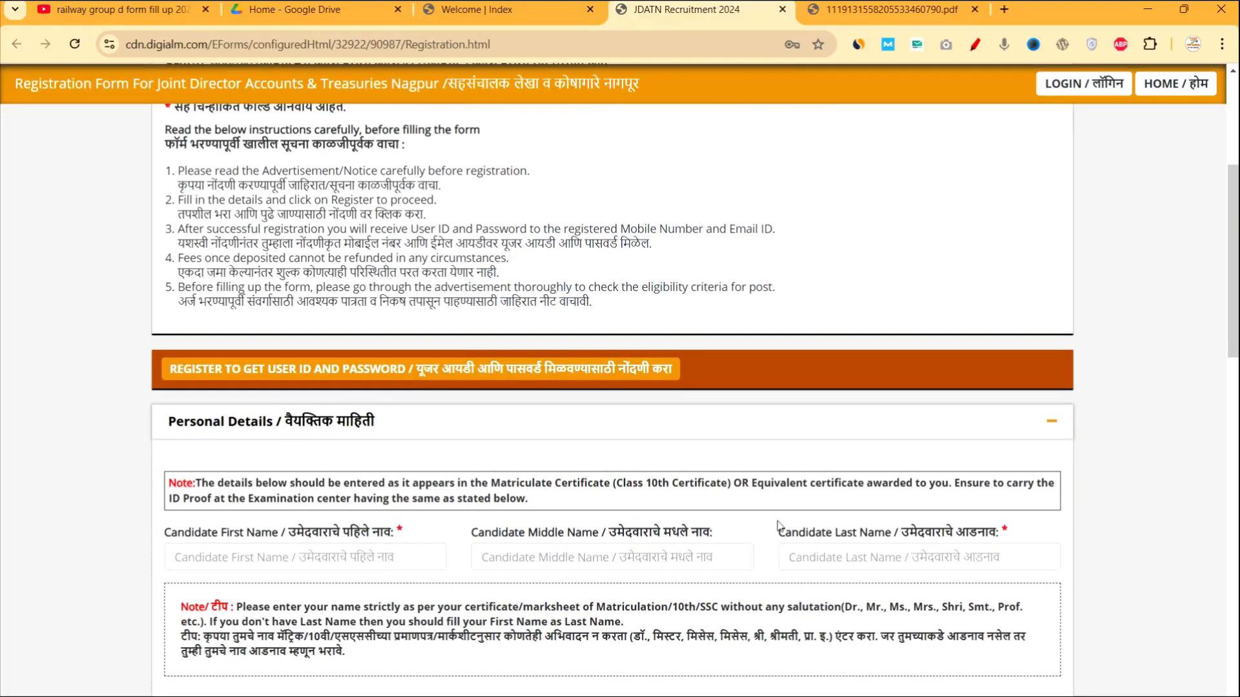
scroll(777, 520, "down", 4)
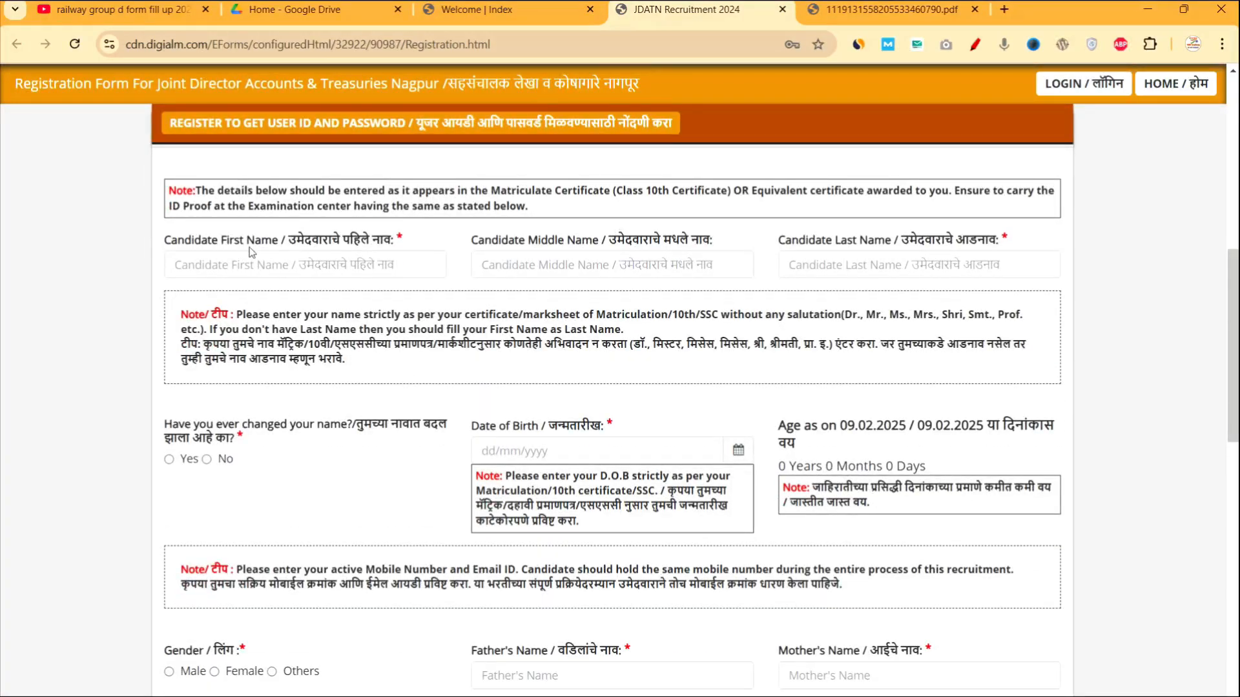
left_click_drag(247, 245, 318, 249)
left_click(536, 243)
left_click_drag(536, 243, 614, 245)
left_click_drag(824, 244, 905, 242)
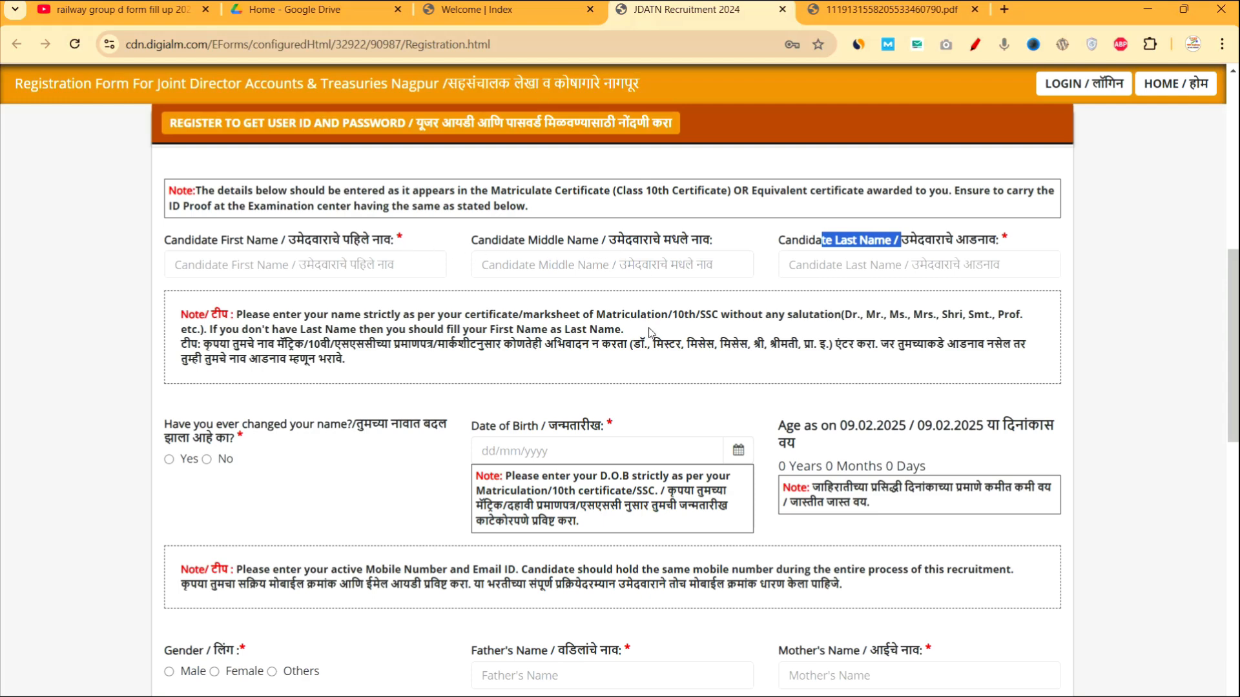
left_click_drag(548, 191, 753, 188)
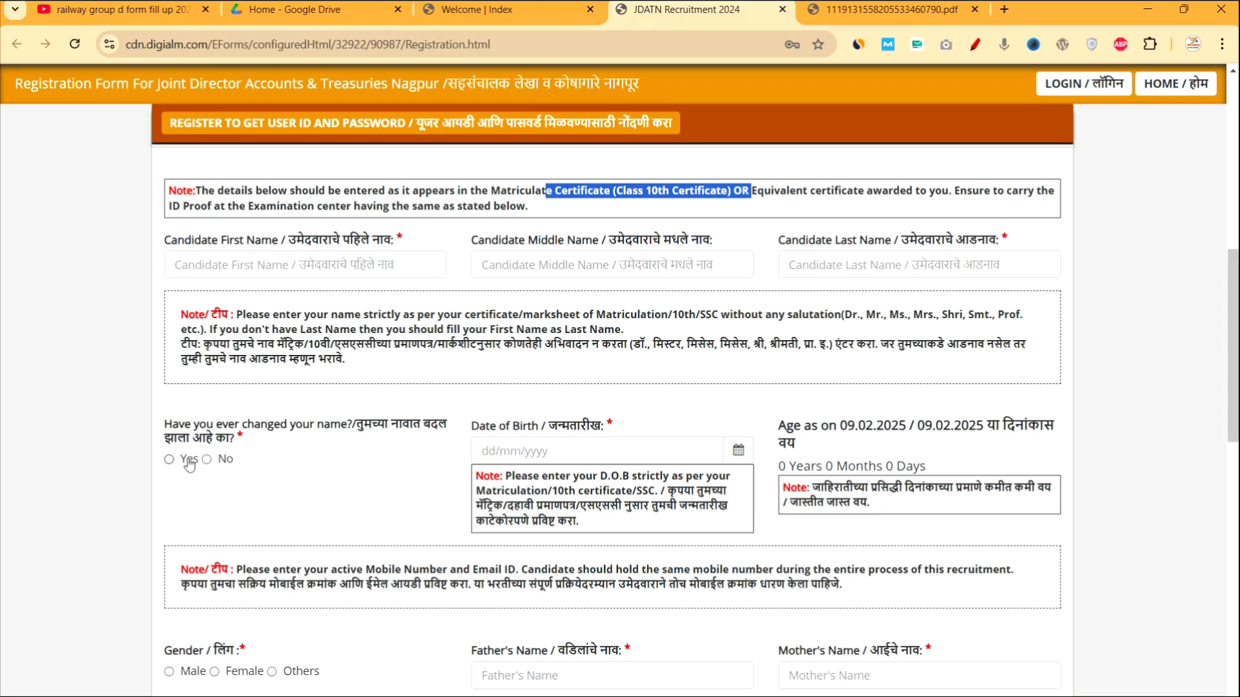
left_click_drag(280, 424, 268, 425)
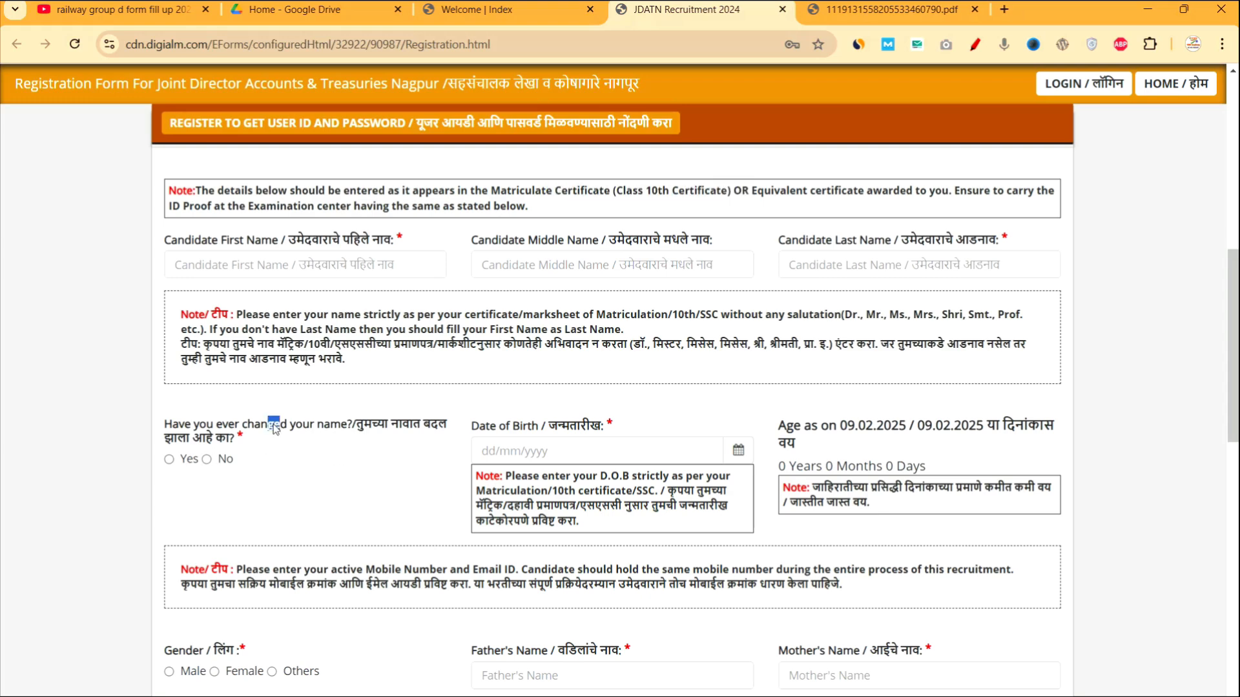
Answer Yes to the name-change question and highlight the New Name field label.
left_click(169, 459)
left_click(501, 428)
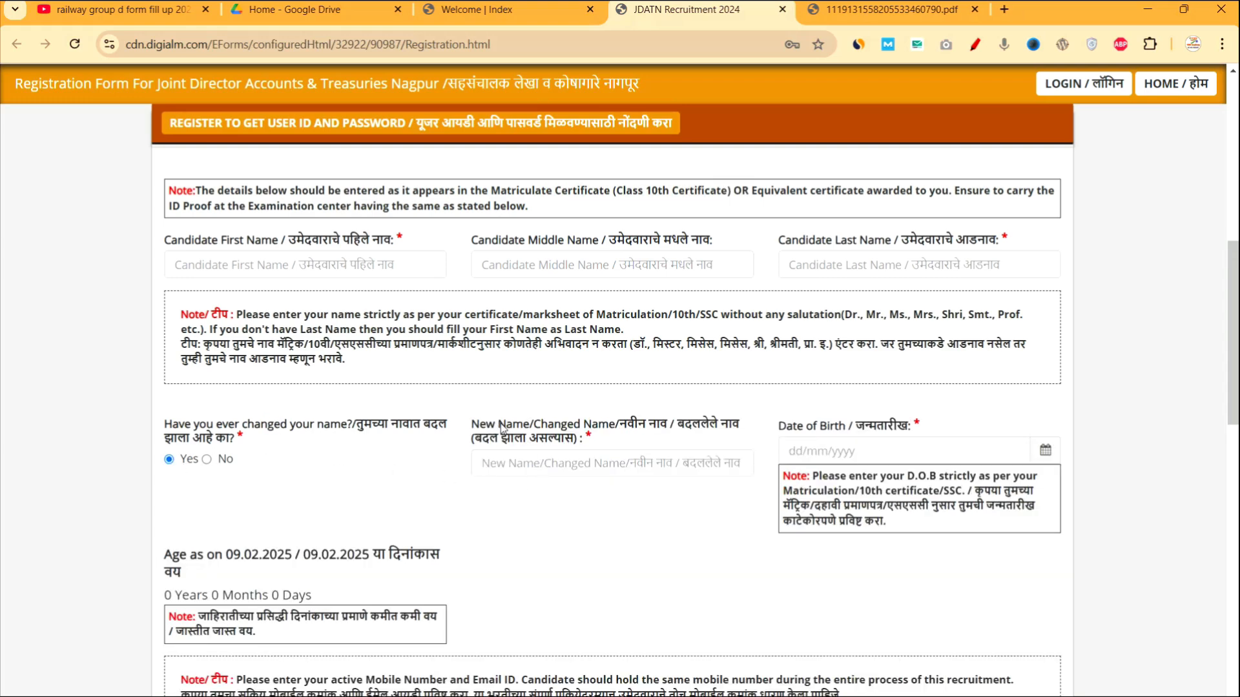
left_click_drag(501, 428, 600, 440)
left_click(588, 514)
Highlight the Middle Name, Class 10th certificate note, New Name and First Name labels.
left_click_drag(492, 240, 605, 243)
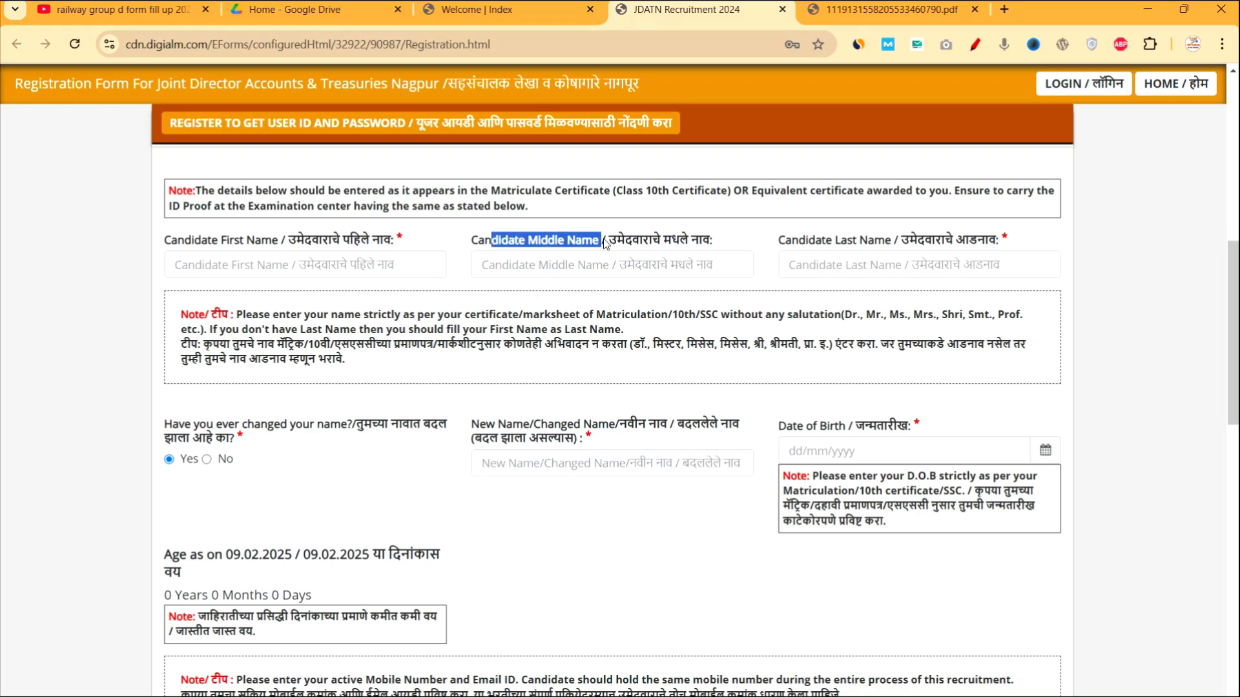
left_click_drag(402, 193, 729, 192)
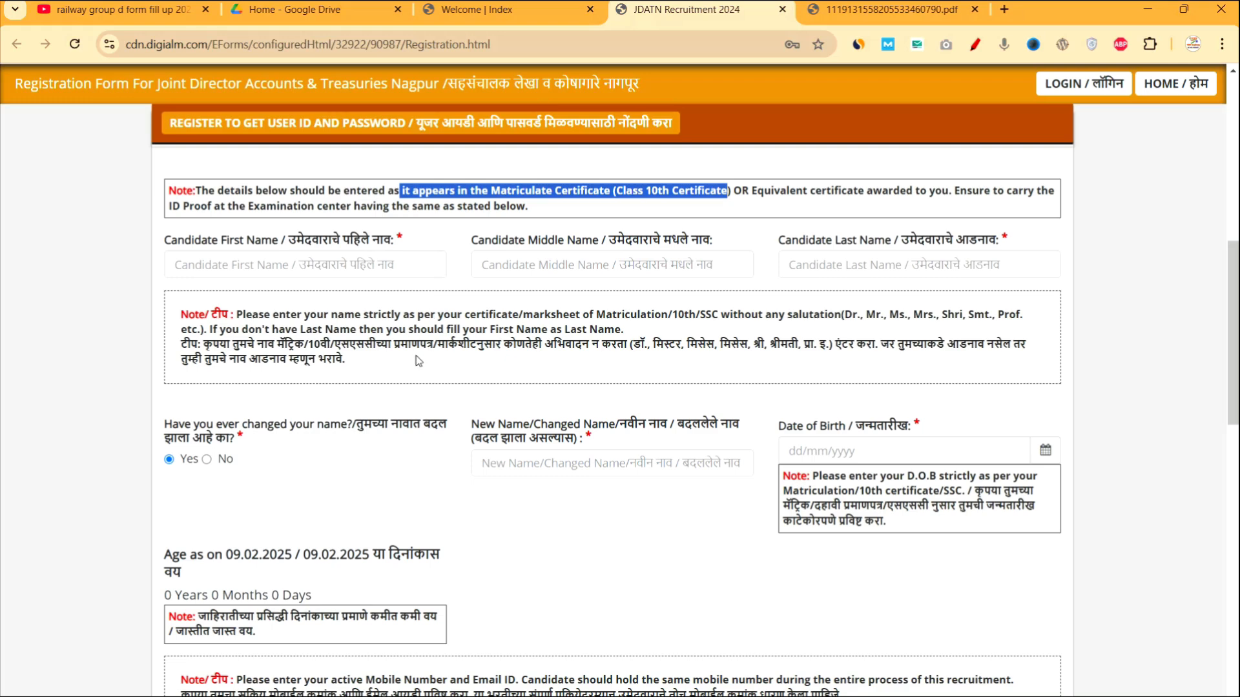
left_click(475, 429)
left_click_drag(475, 429, 550, 433)
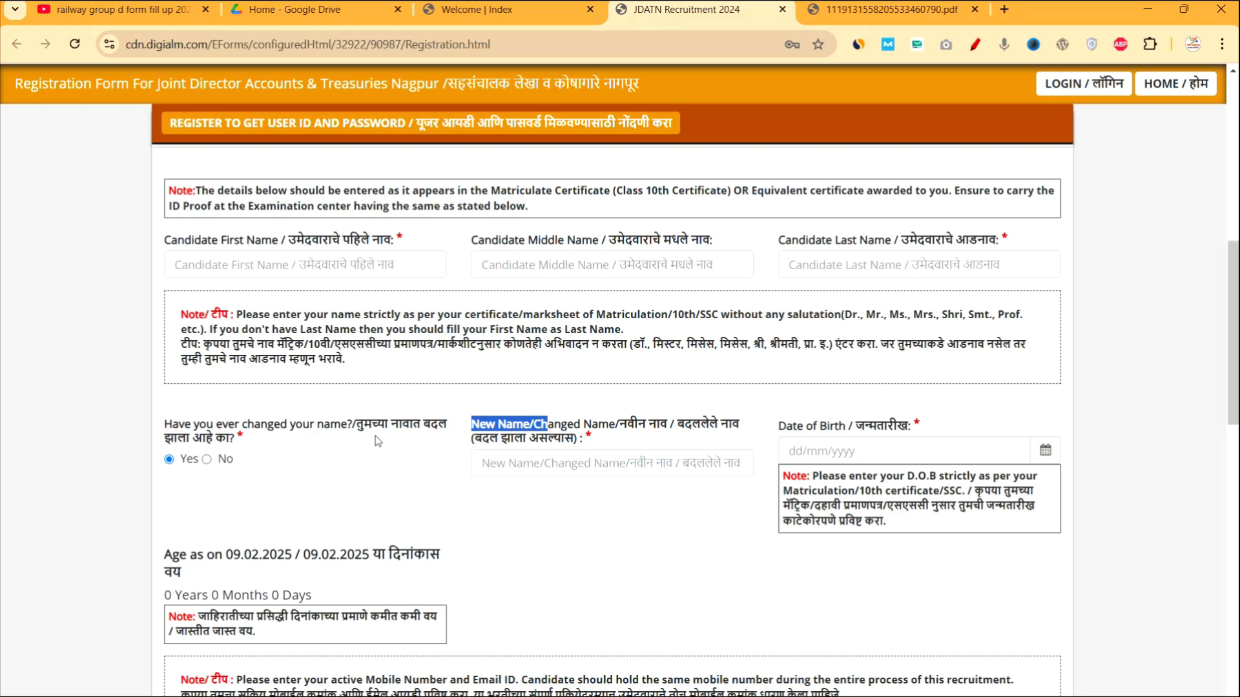
left_click(266, 248)
left_click_drag(256, 242, 335, 243)
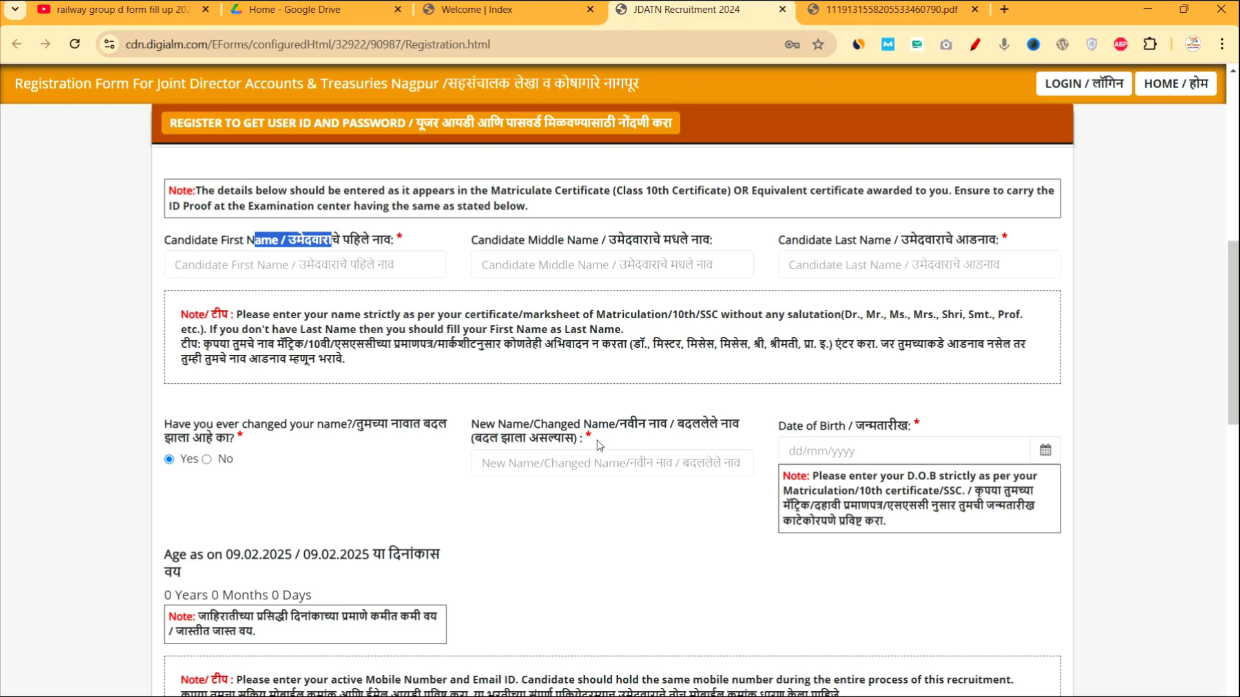
left_click_drag(597, 441, 471, 424)
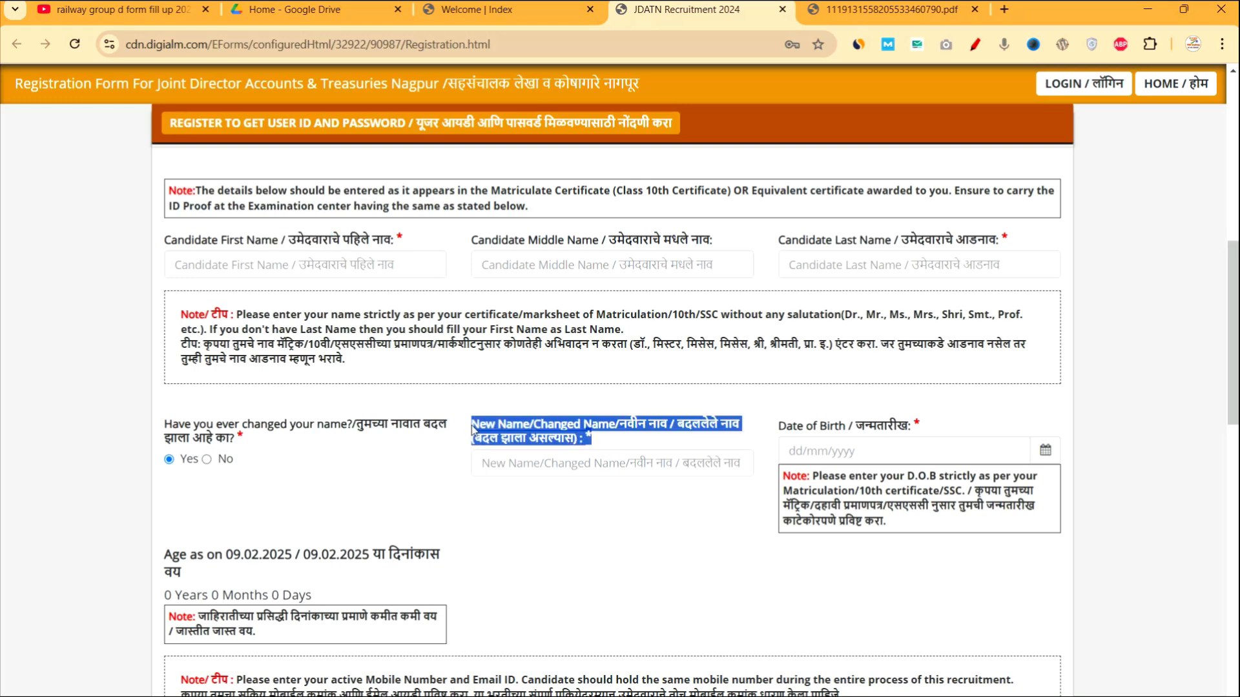
left_click(563, 522)
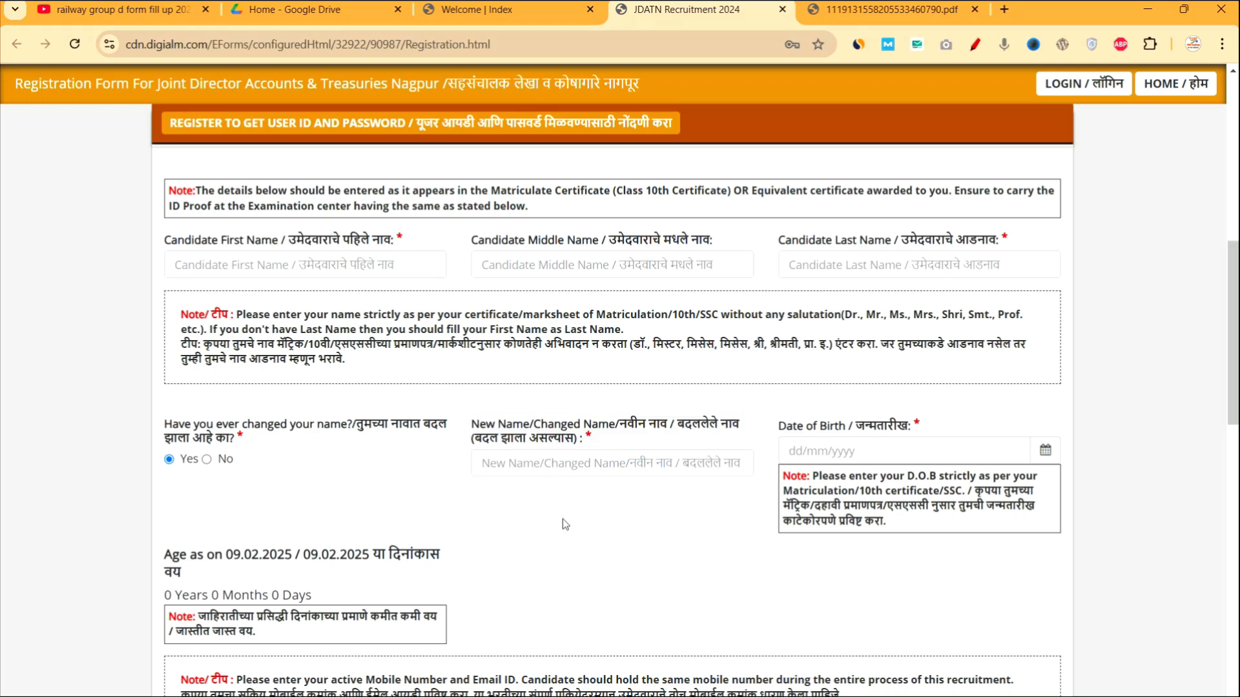
left_click(207, 459)
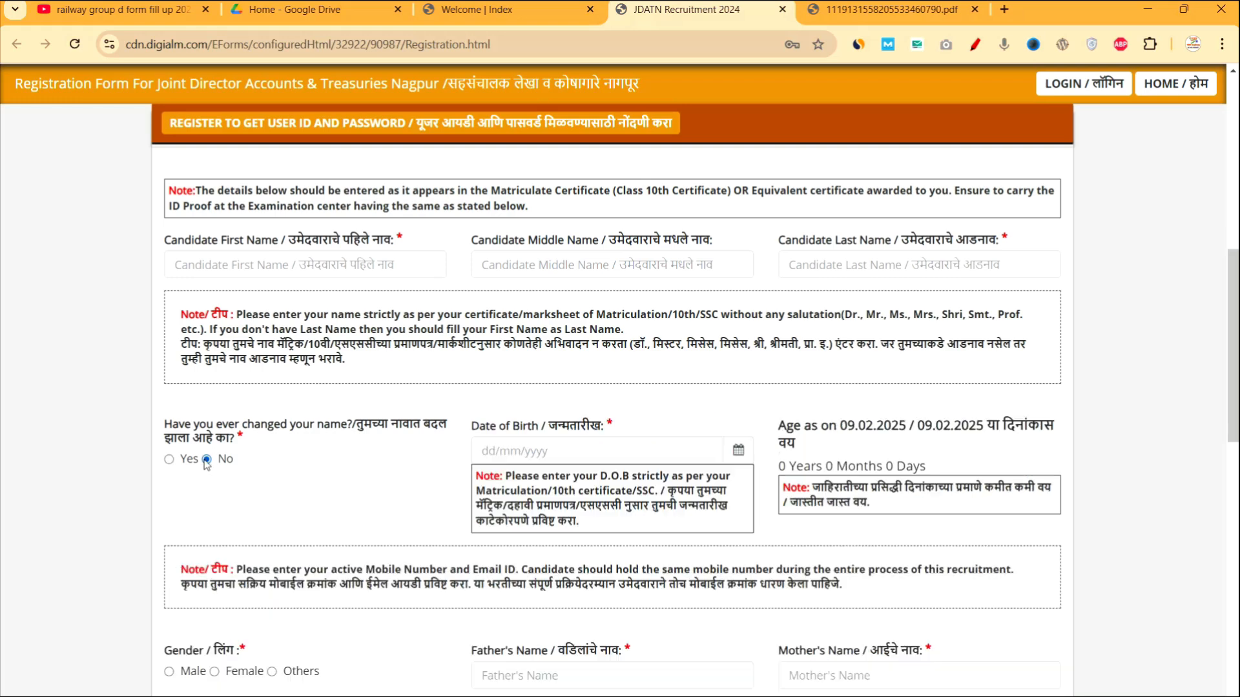
left_click(737, 447)
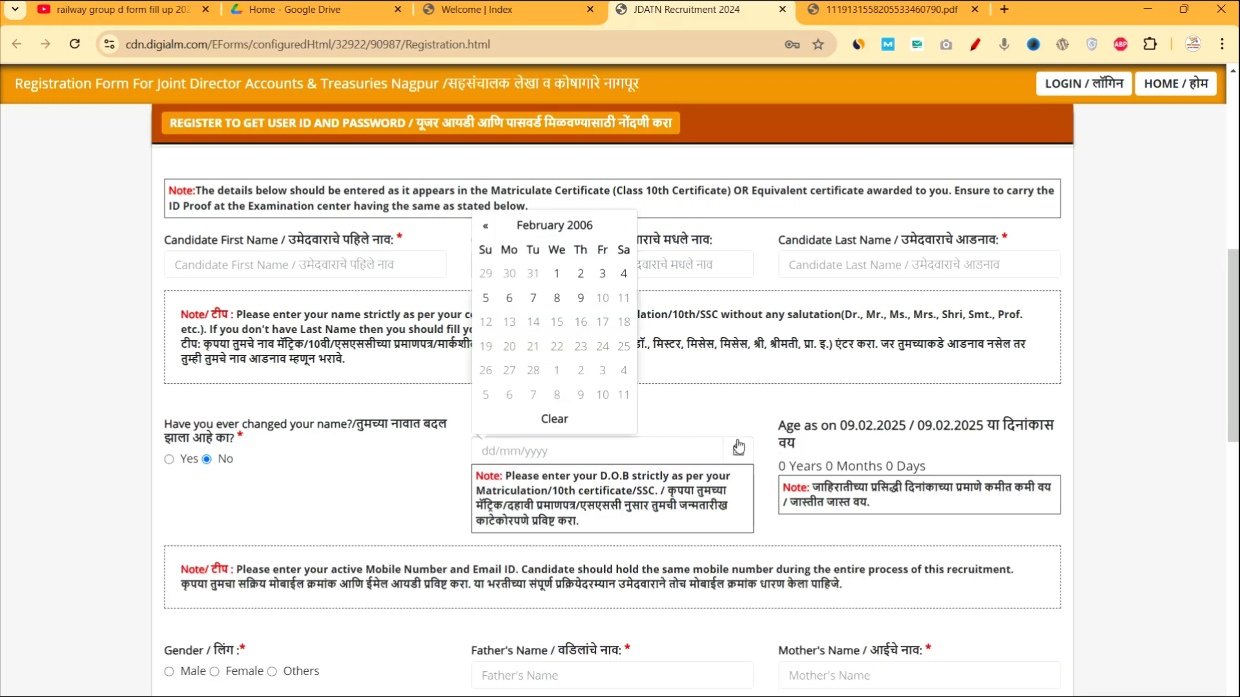
left_click(537, 228)
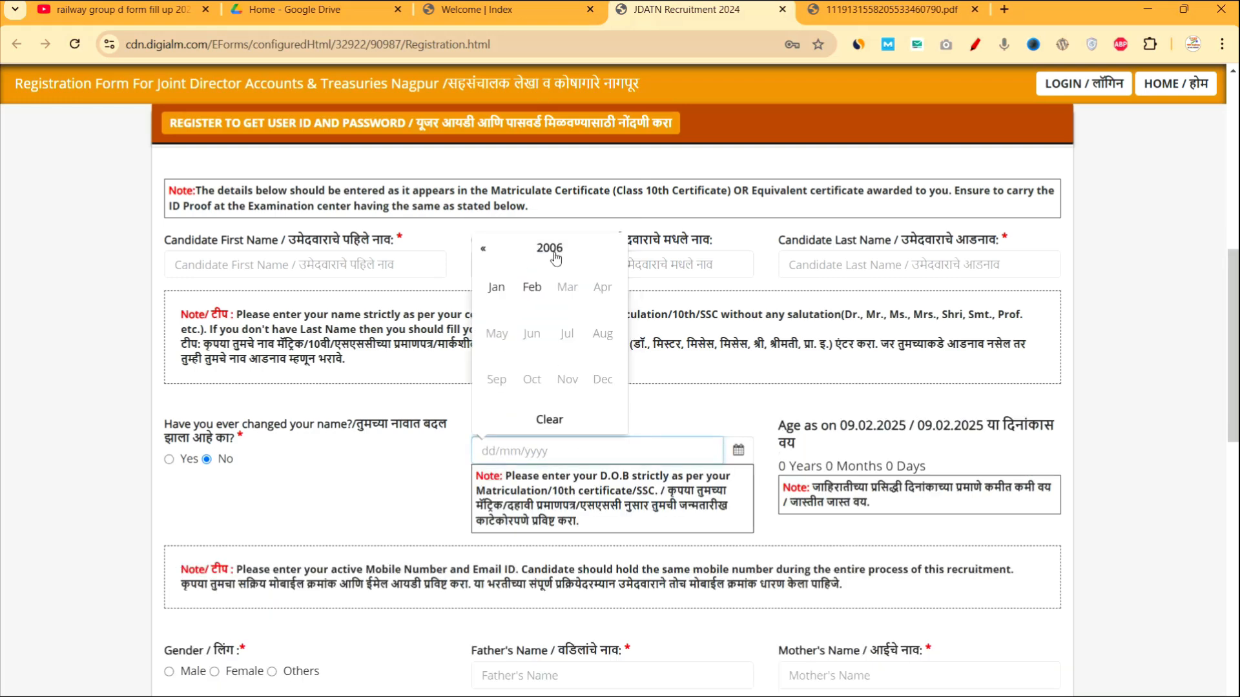
left_click(550, 249)
left_click(528, 288)
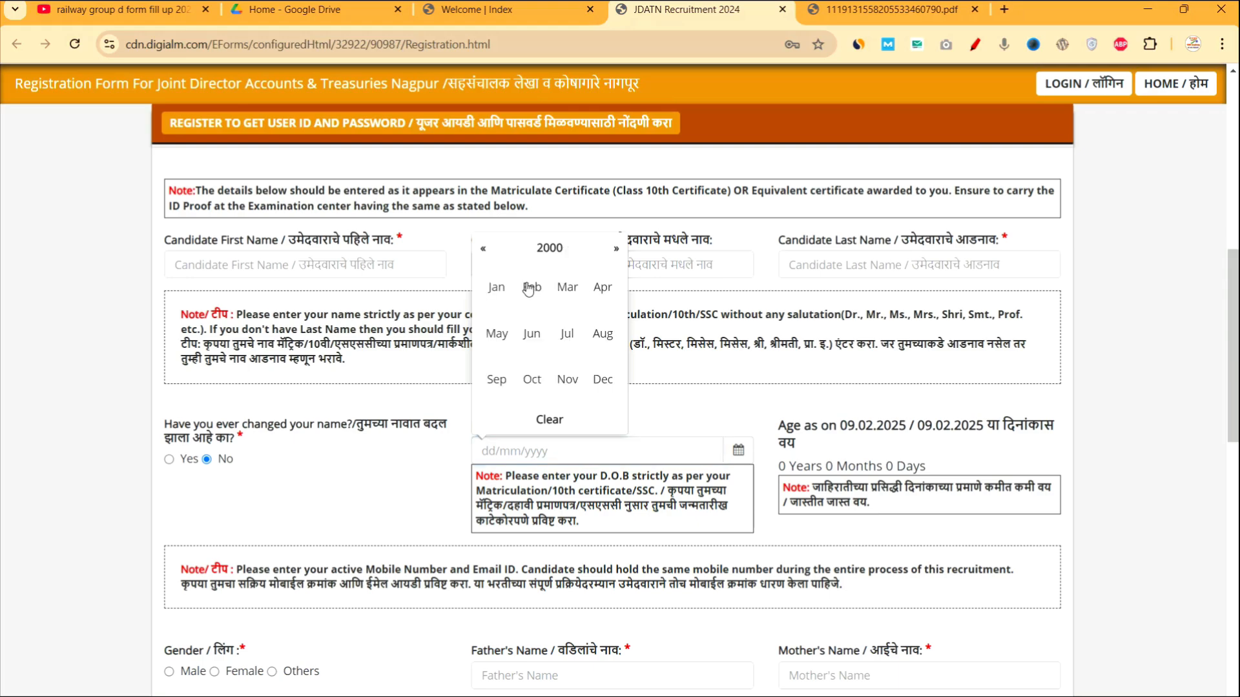
left_click(534, 335)
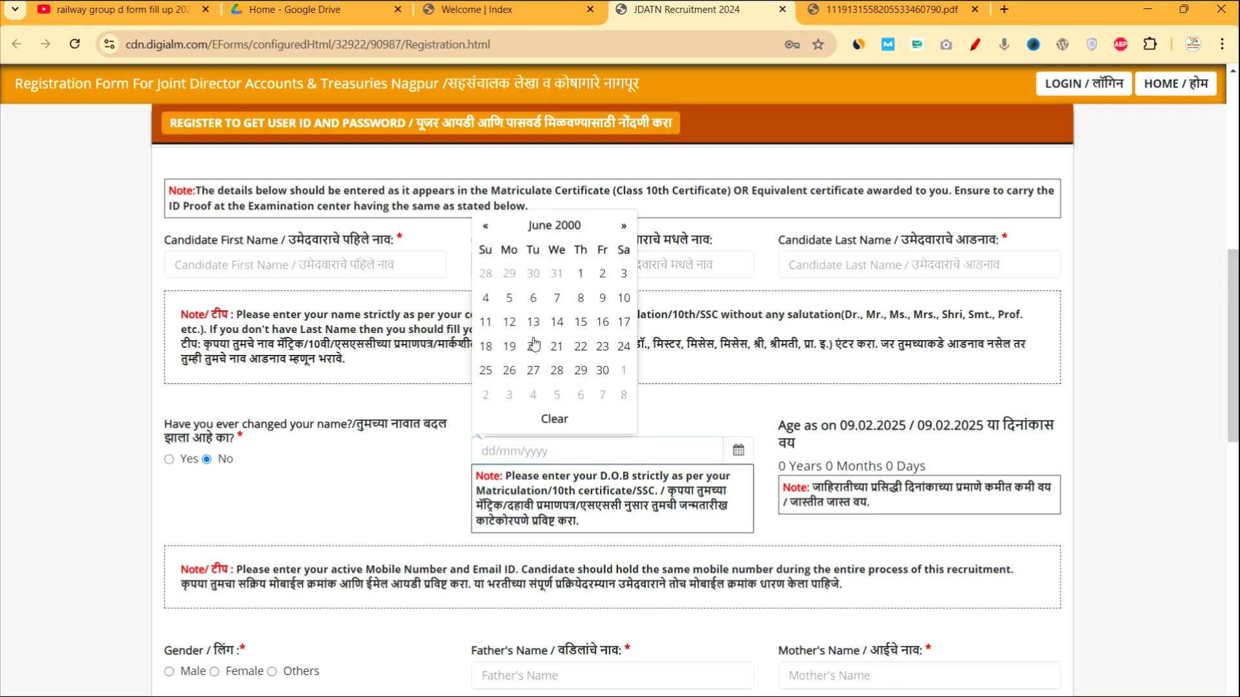
left_click(486, 371)
scroll(738, 542, "down", 7)
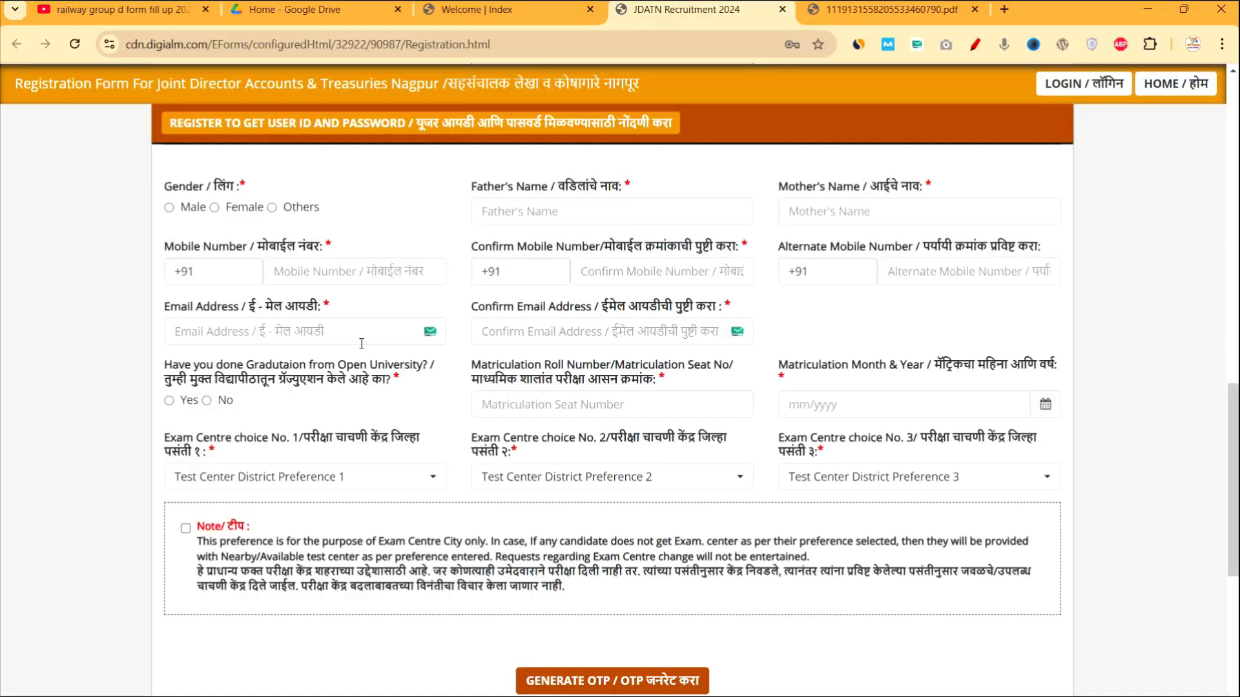
left_click(169, 207)
left_click_drag(476, 187, 531, 189)
left_click_drag(777, 189, 849, 199)
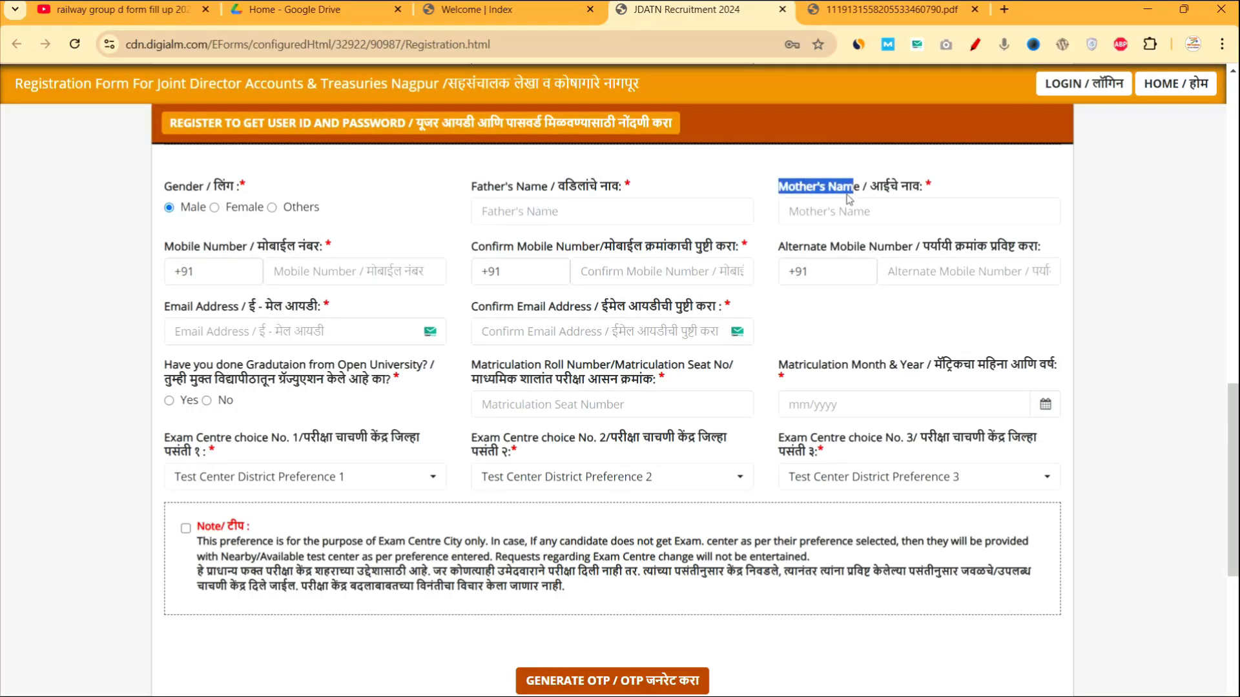
left_click_drag(252, 247, 354, 261)
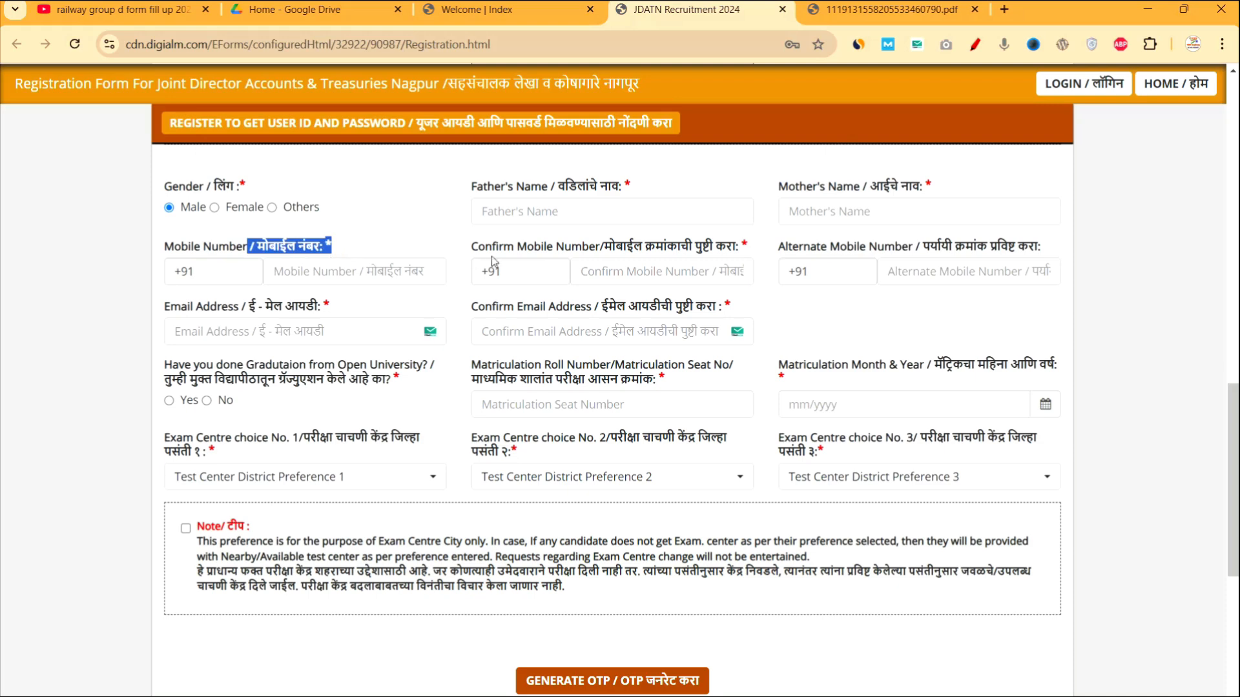
left_click_drag(486, 250, 557, 252)
left_click_drag(181, 308, 258, 315)
left_click_drag(475, 316, 576, 341)
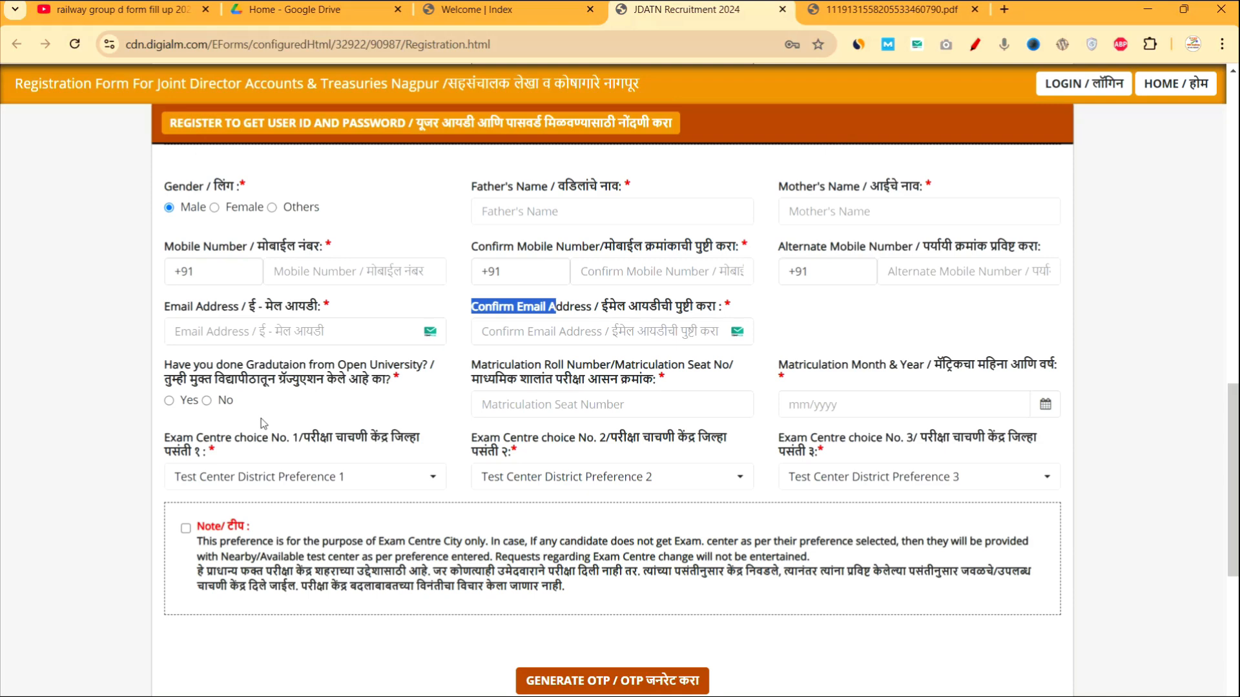
Toggle Open University graduation Yes, No, then back to Yes; highlight the Matriculation Roll Number label.
left_click(170, 401)
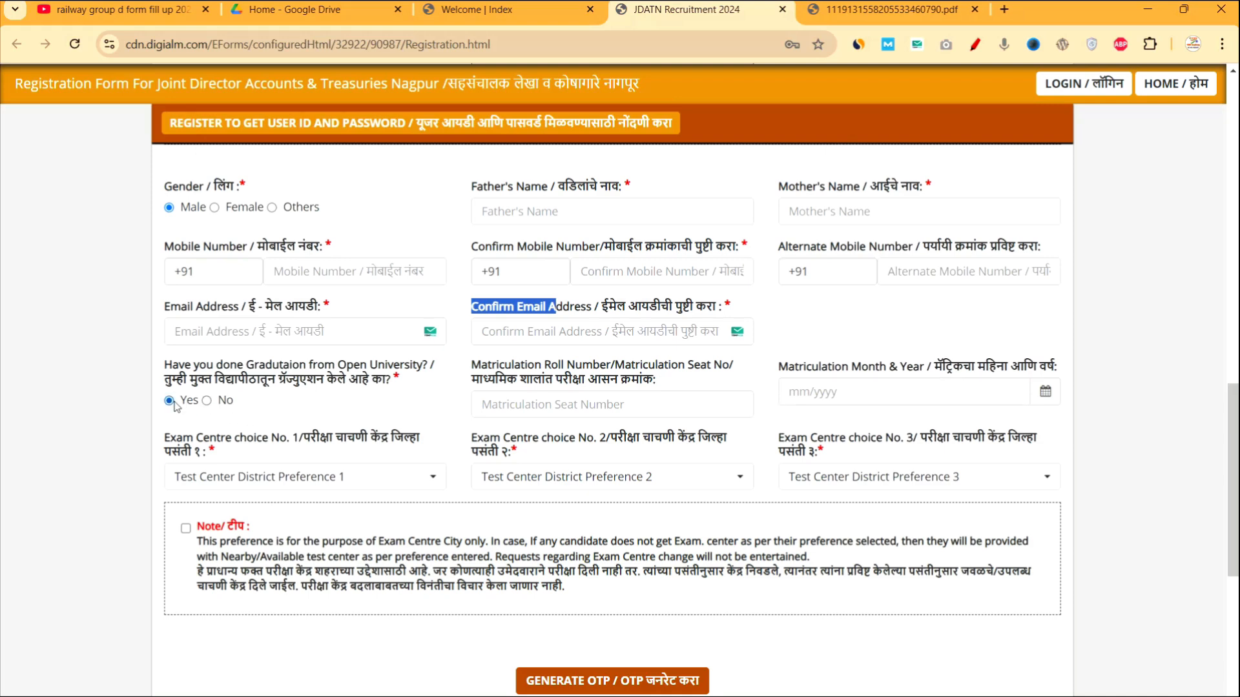
left_click(217, 403)
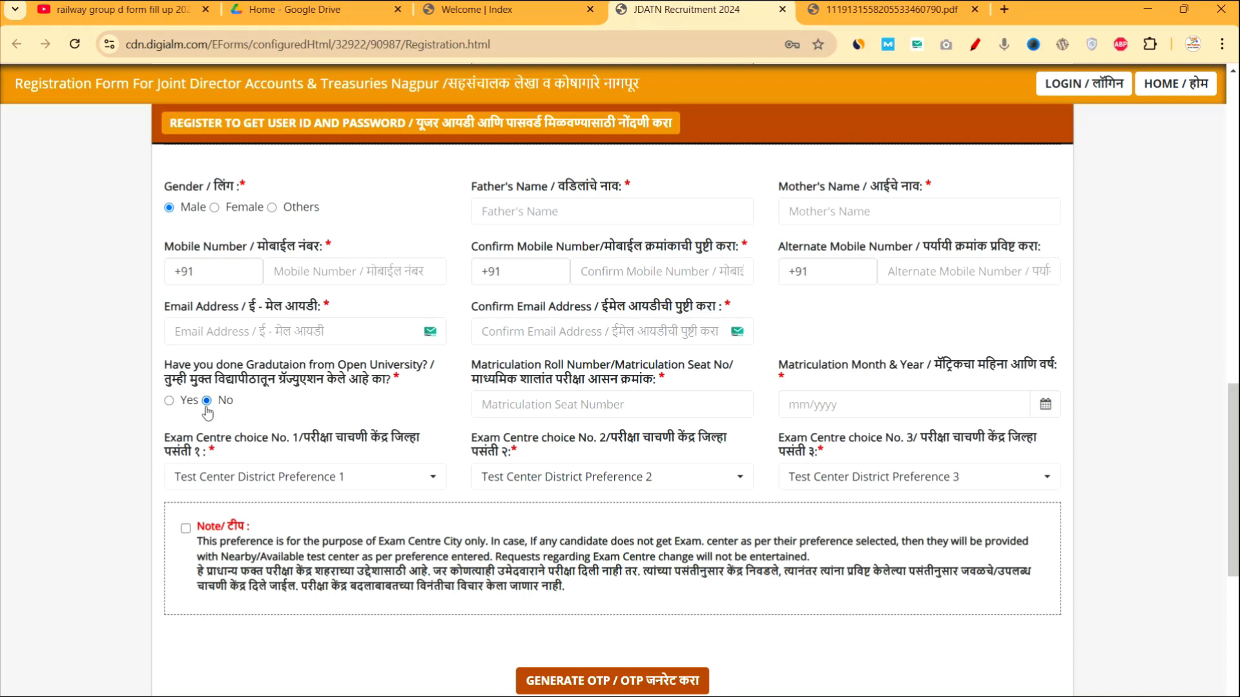
left_click(170, 401)
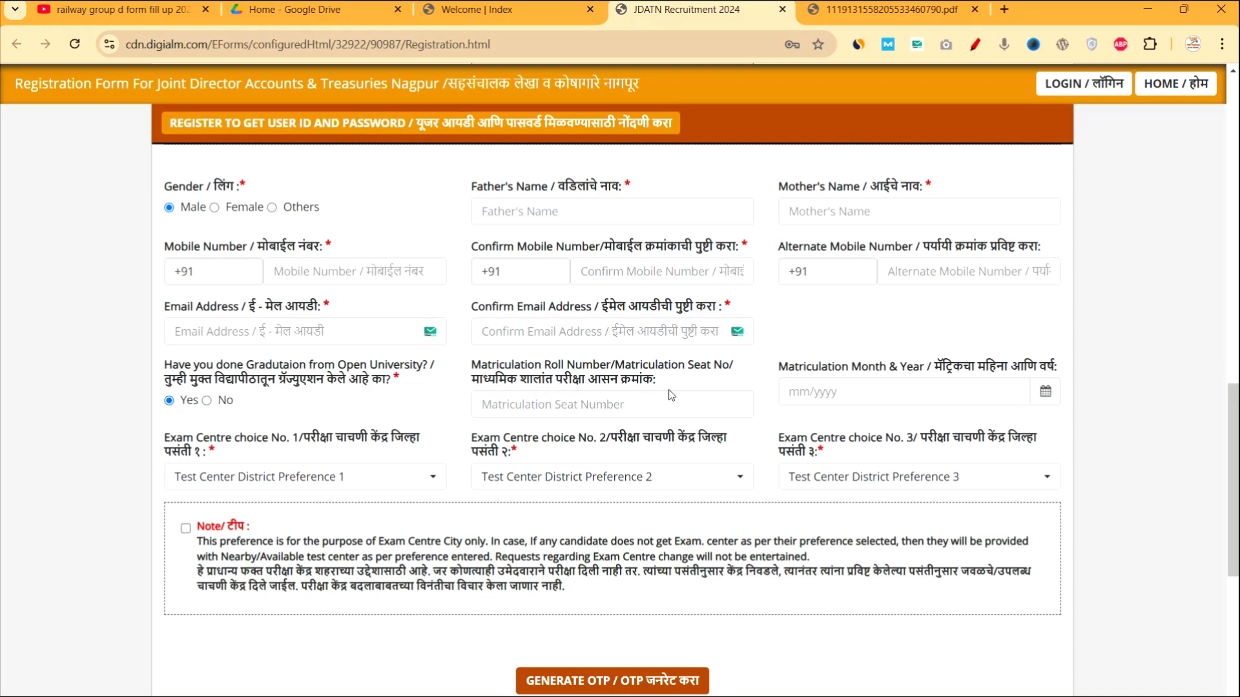
left_click_drag(493, 370, 670, 382)
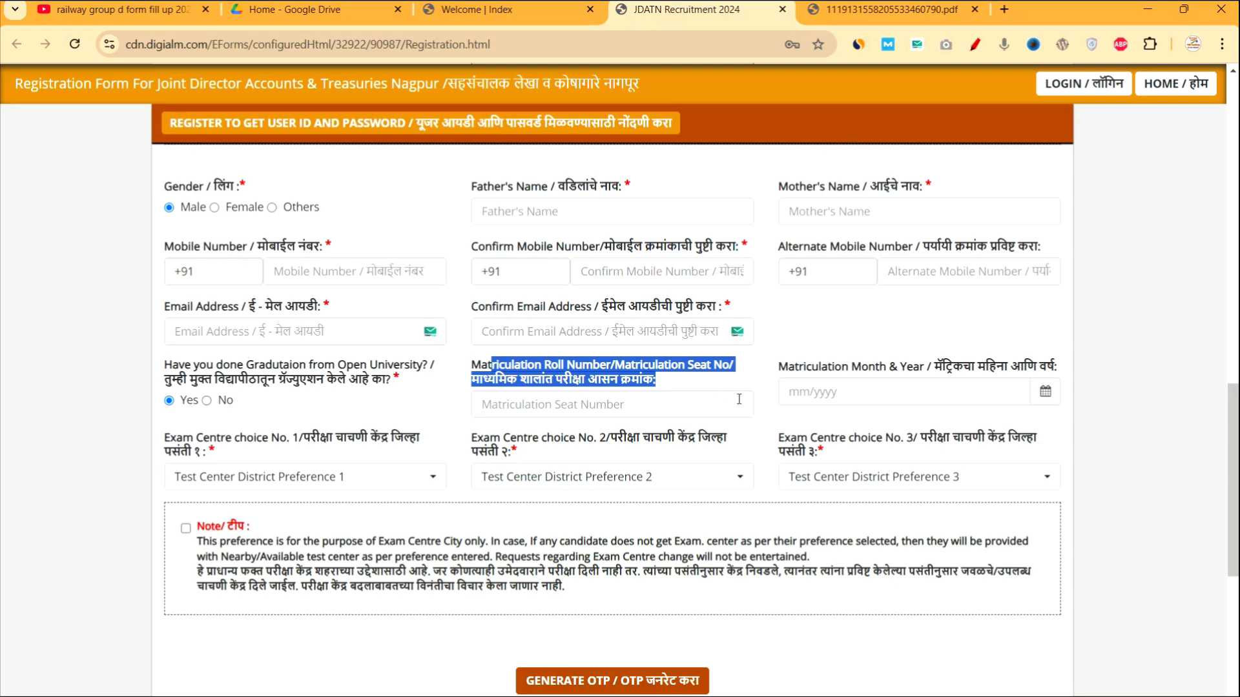
Pick March 2016 in the matriculation month-year picker so it reads 03/2016.
left_click(1045, 392)
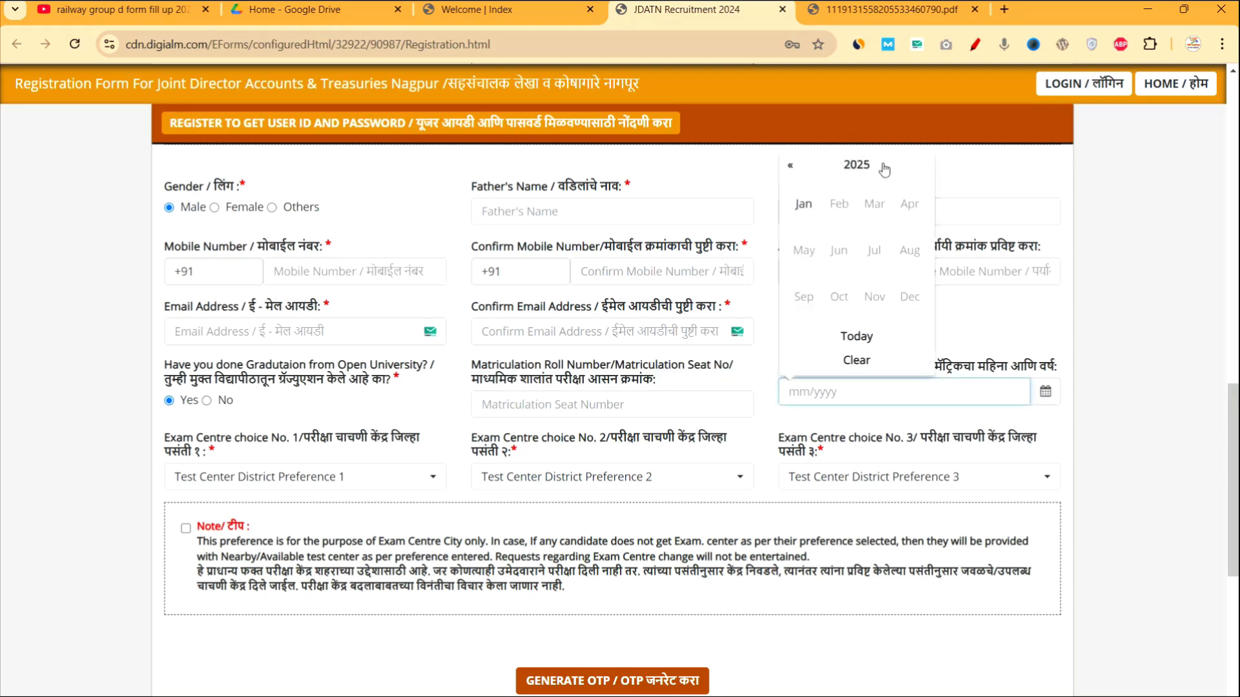
left_click(840, 166)
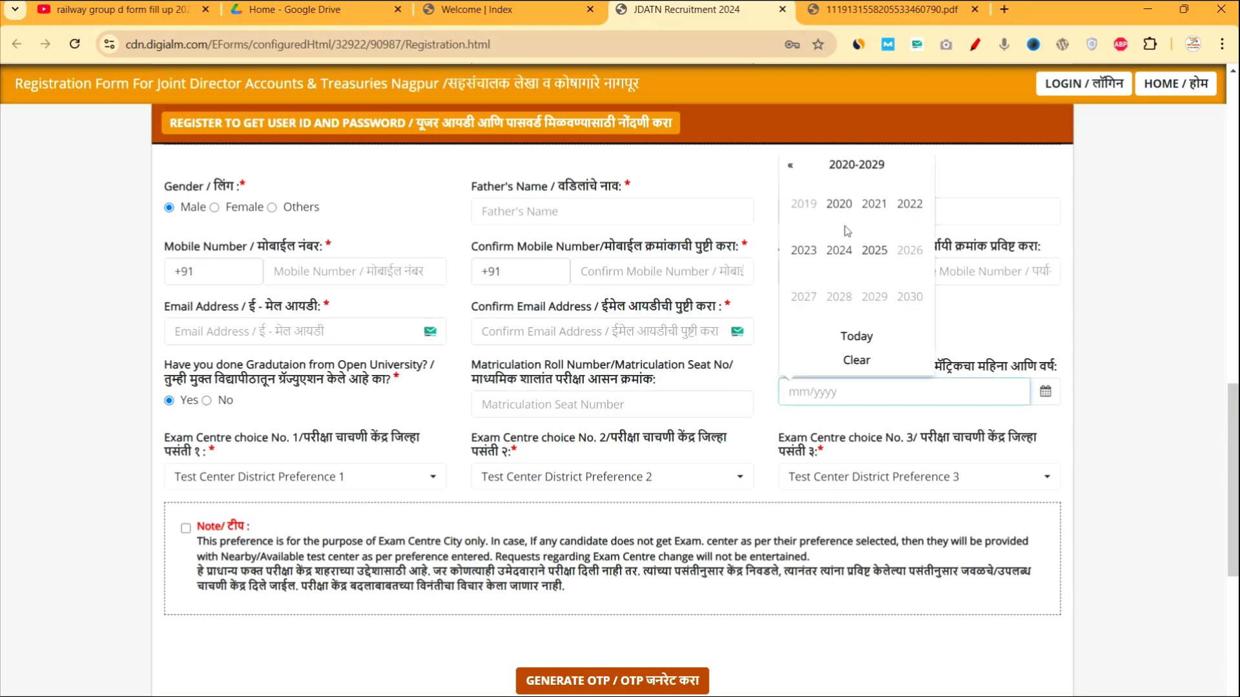
left_click(789, 167)
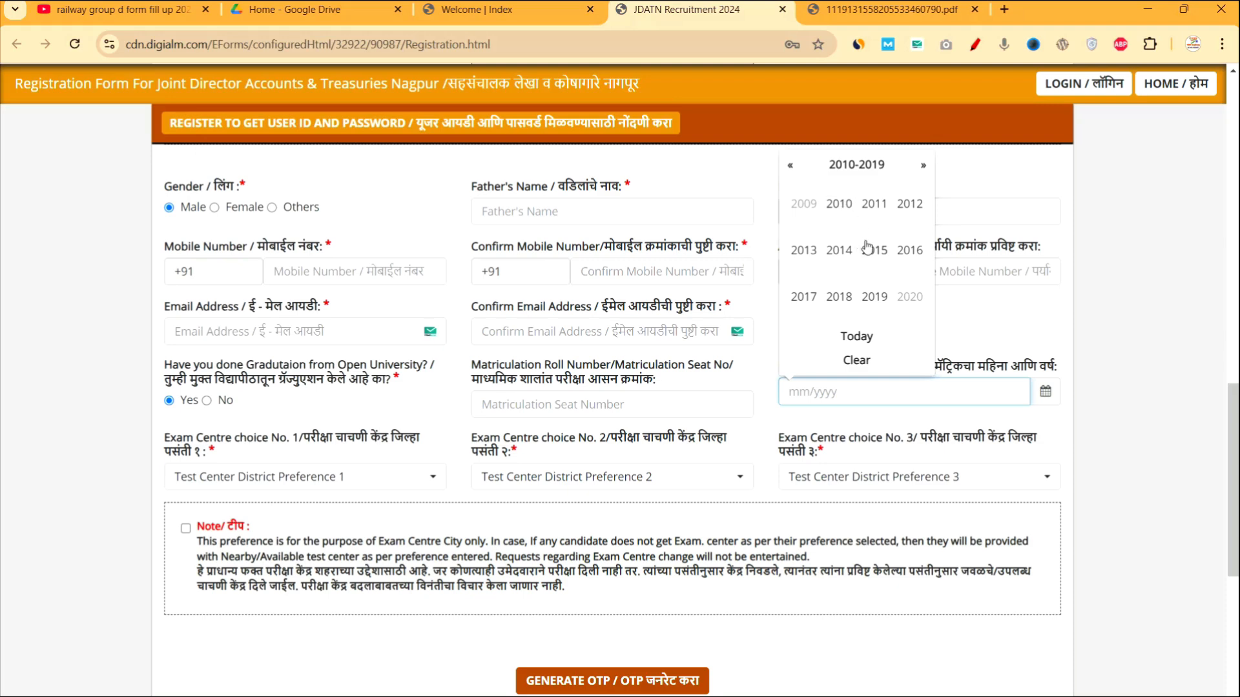
left_click(906, 250)
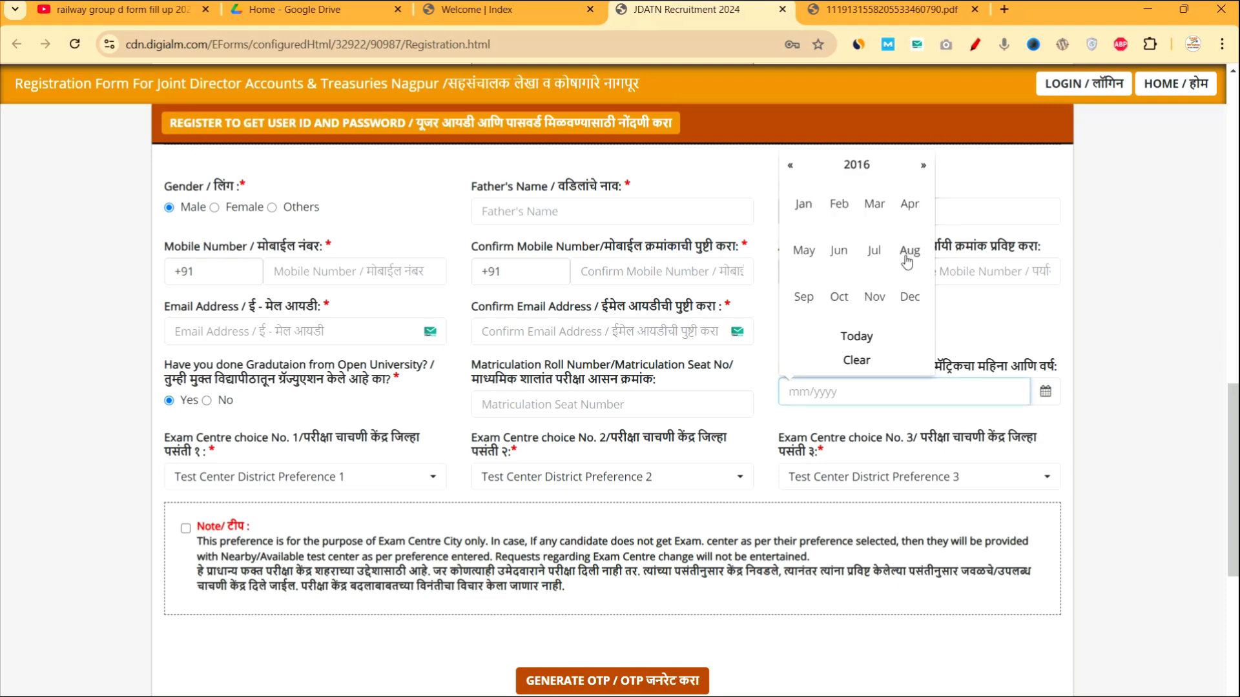
left_click(875, 212)
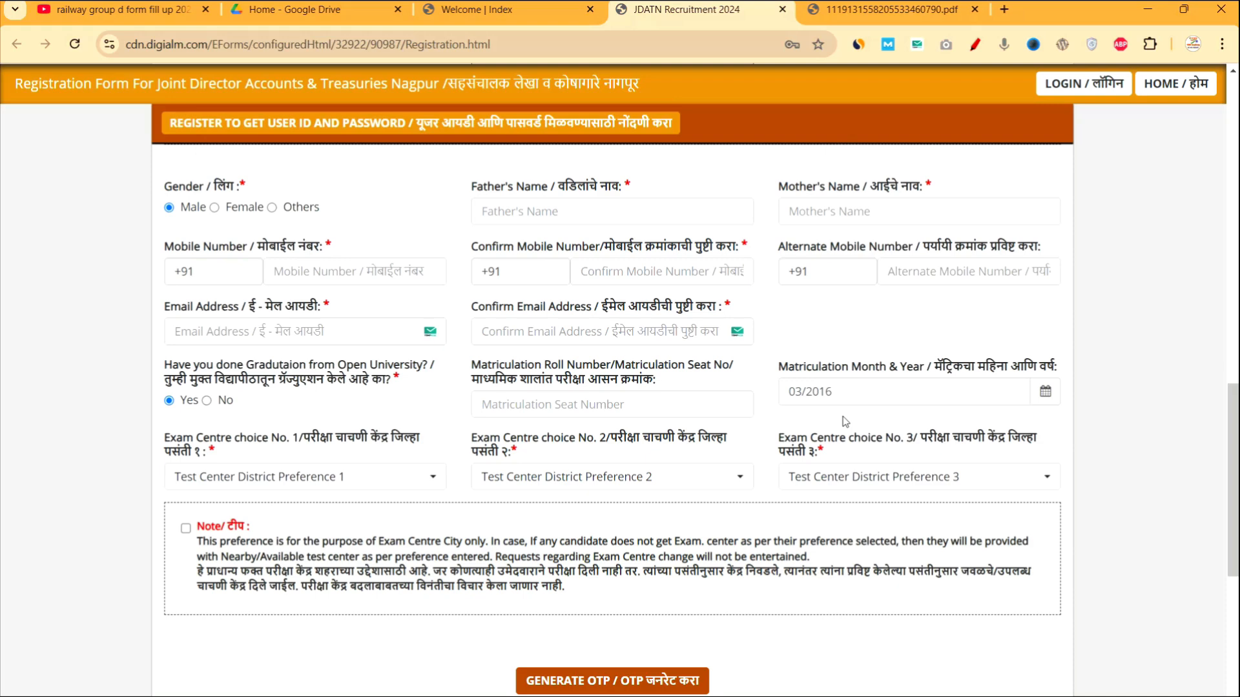
Choose Nashik, Ahmednagar and Pune as exam centres 1–3 and tick the centre preference note.
left_click(416, 478)
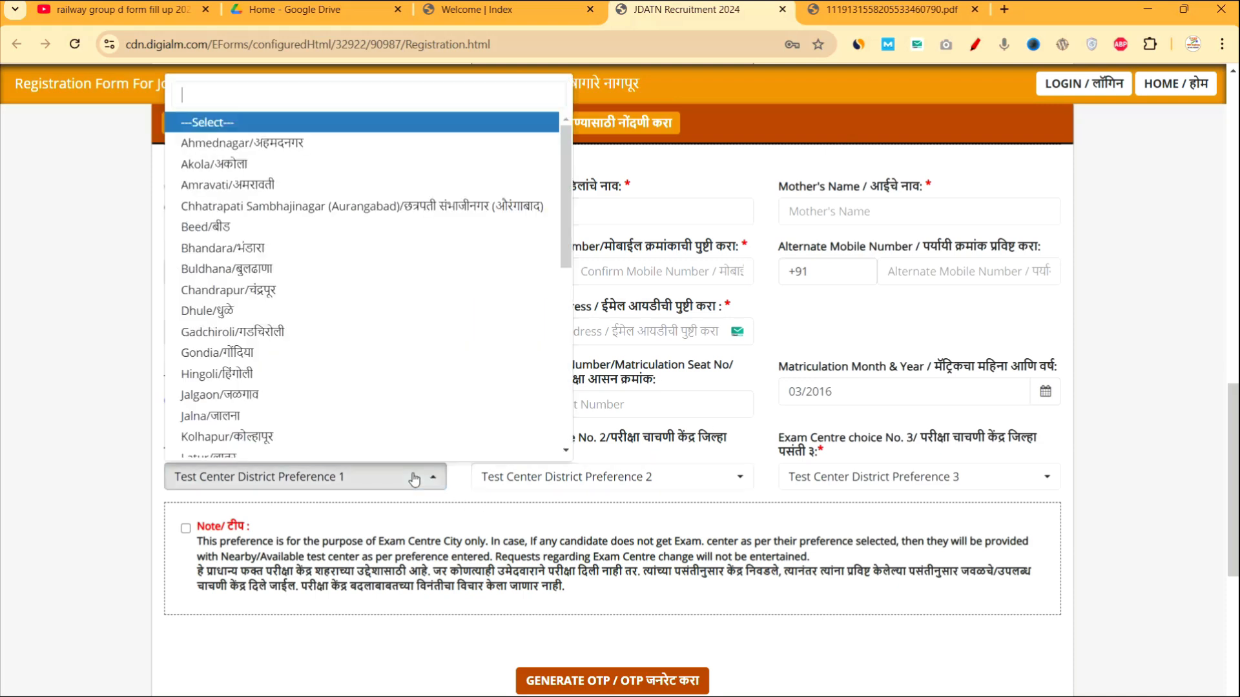
scroll(249, 360, "down", 5)
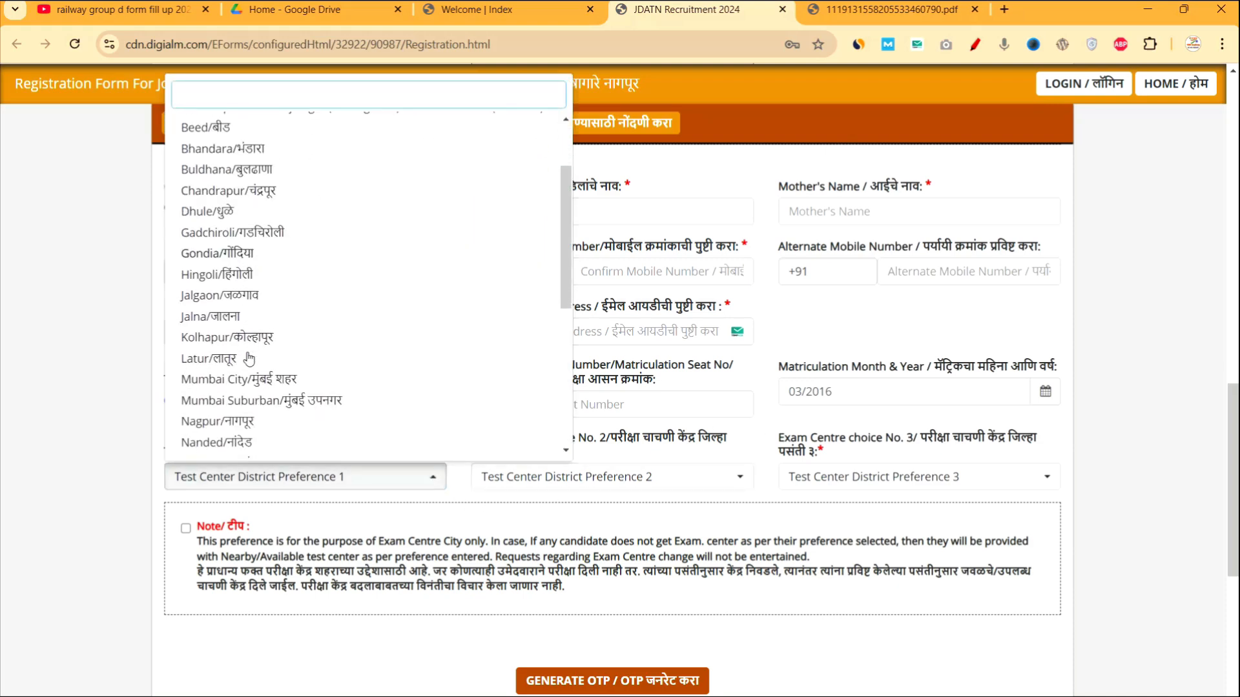
scroll(248, 360, "down", 1)
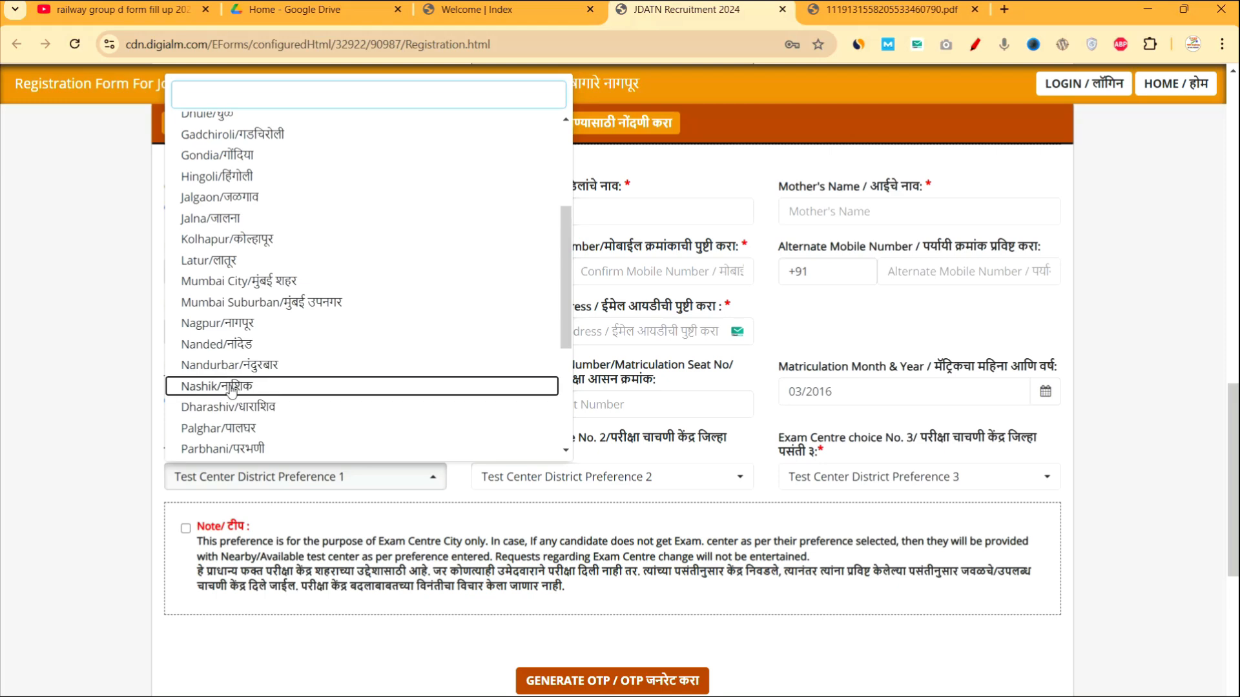
left_click(232, 389)
left_click(542, 480)
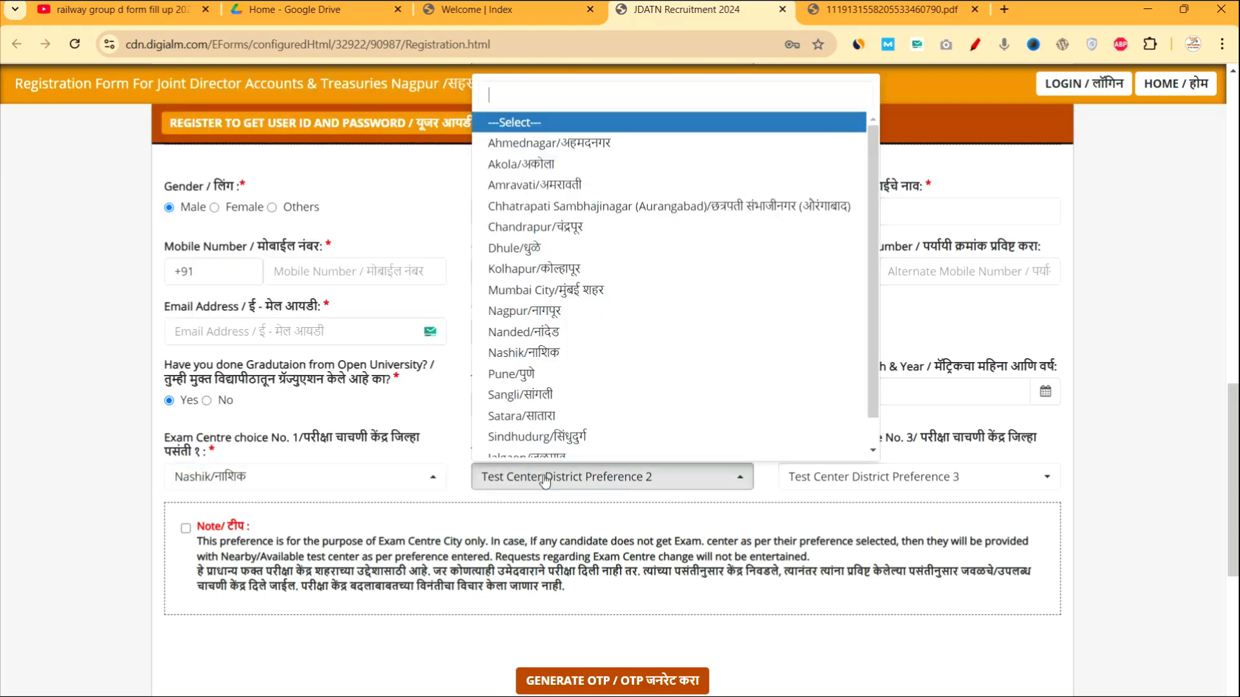
left_click(531, 146)
left_click(937, 477)
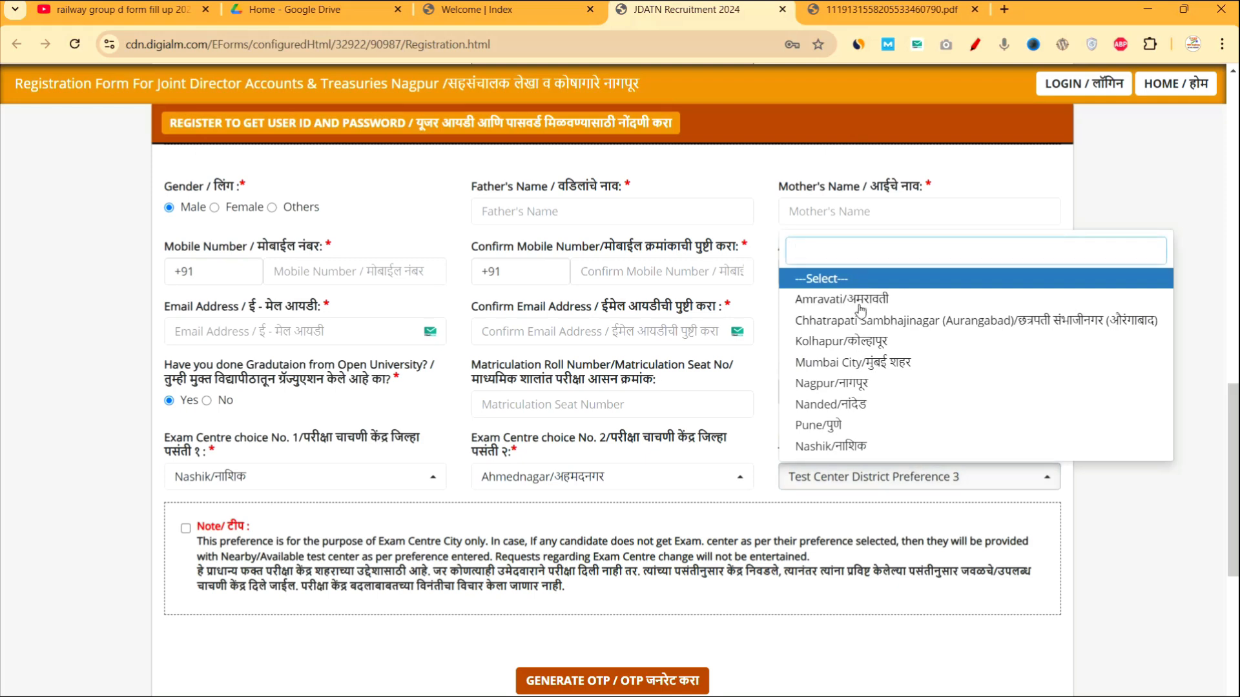
left_click(841, 431)
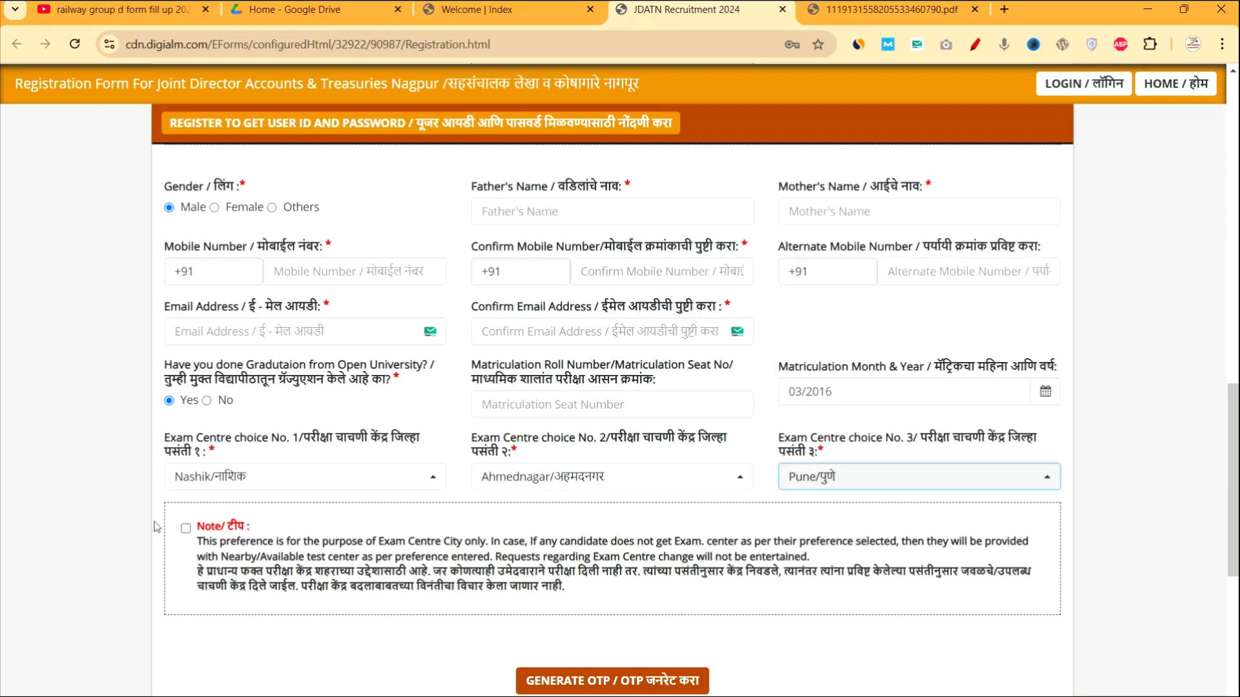
left_click(185, 530)
scroll(302, 557, "down", 5)
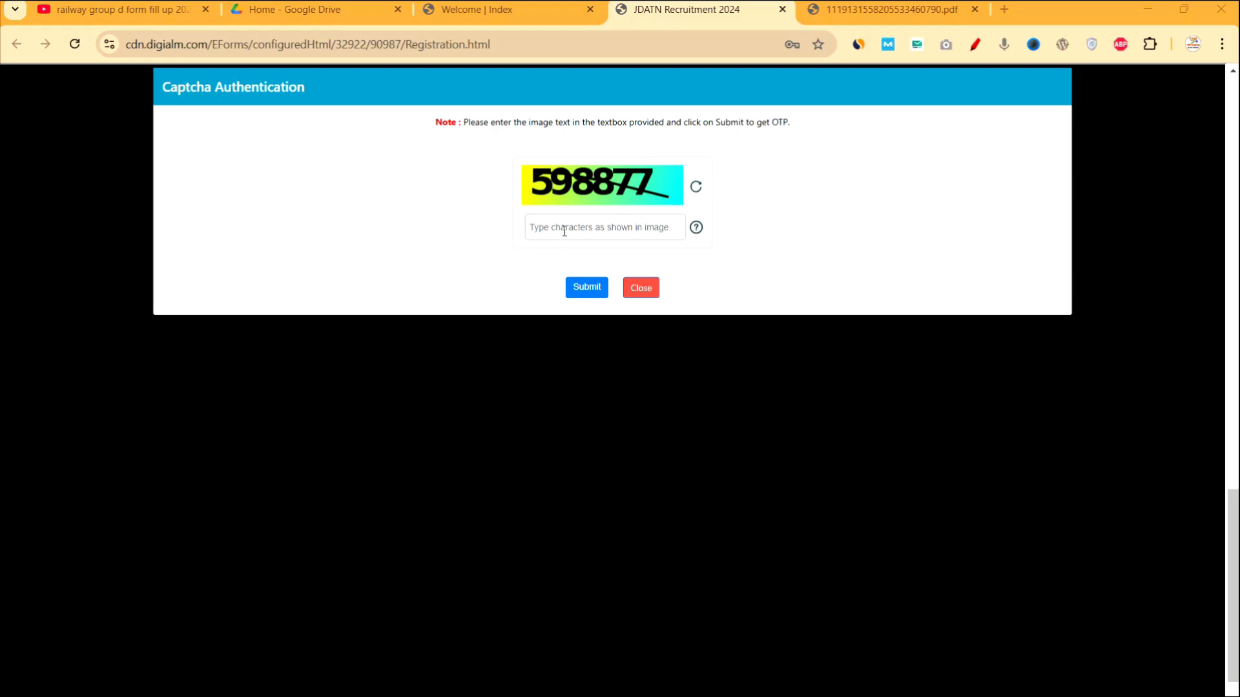
Enter the captcha to request the OTP, paste the received OTP, and validate it successfully.
type("598877")
left_click(581, 287)
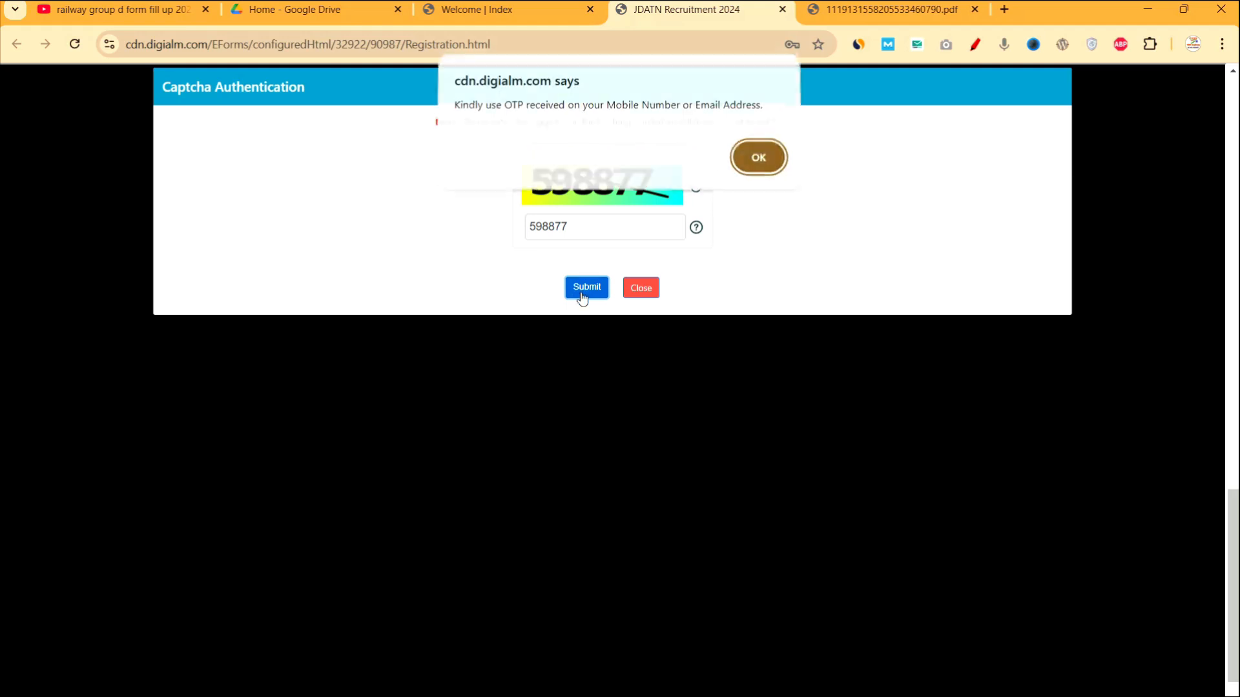
left_click(755, 164)
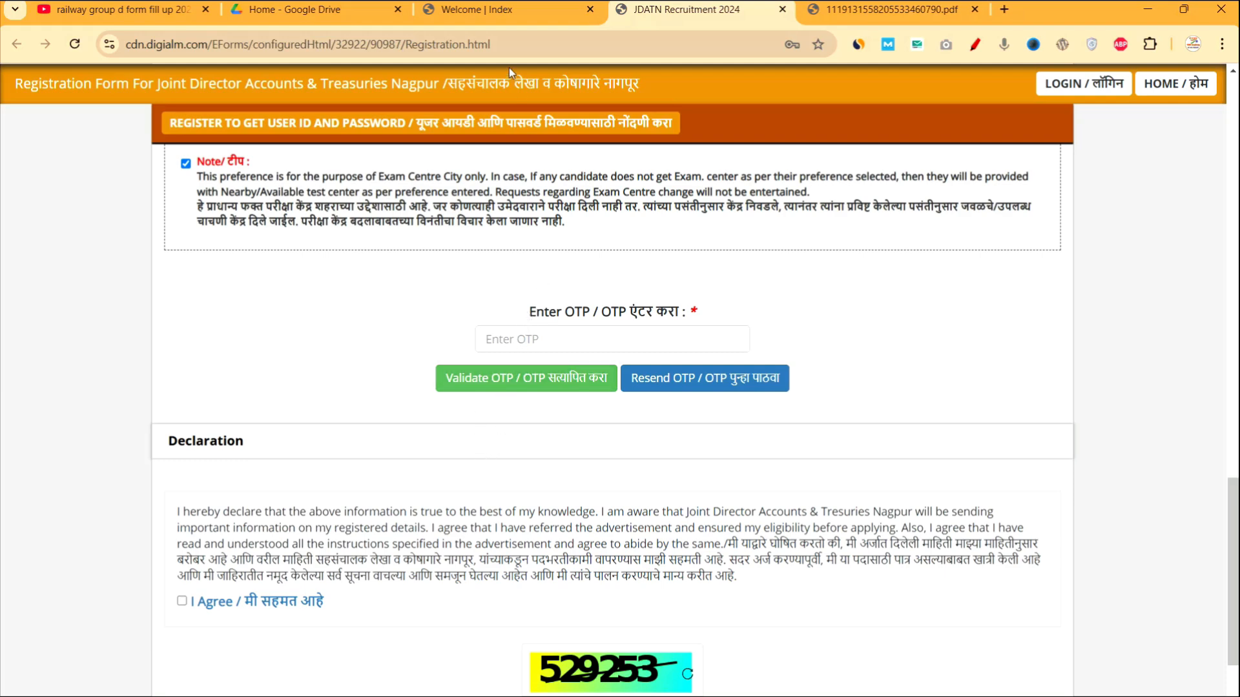
key("ctrl+v")
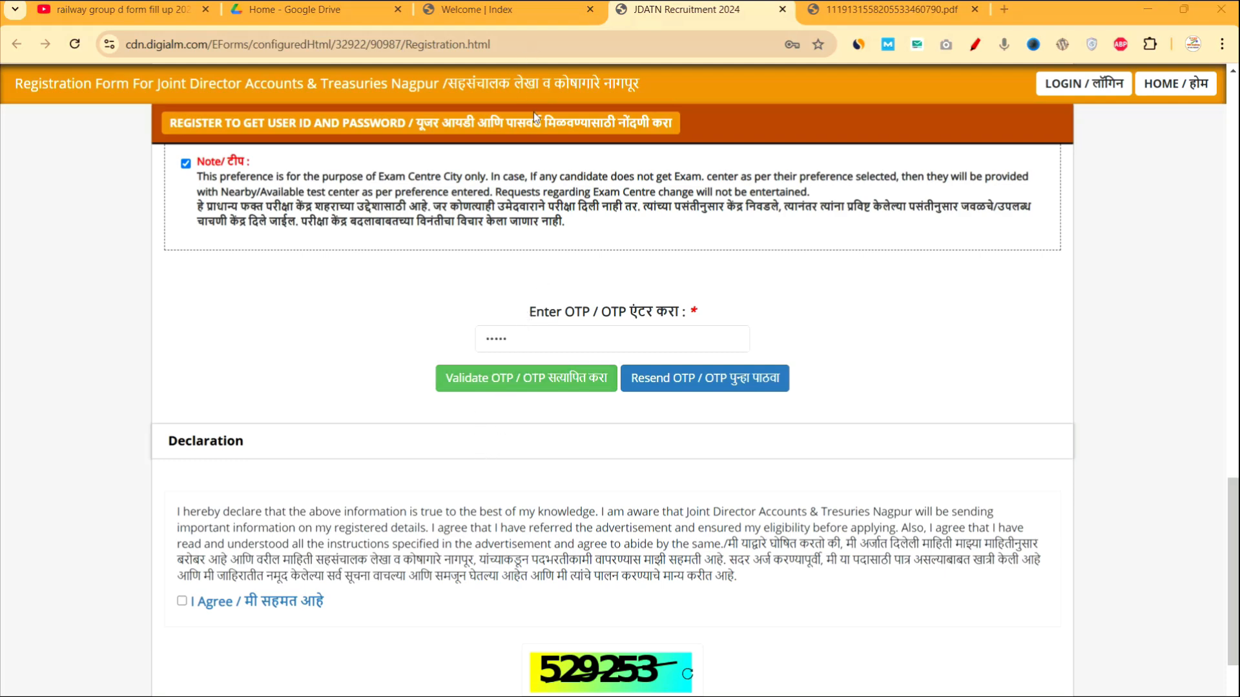
left_click(496, 386)
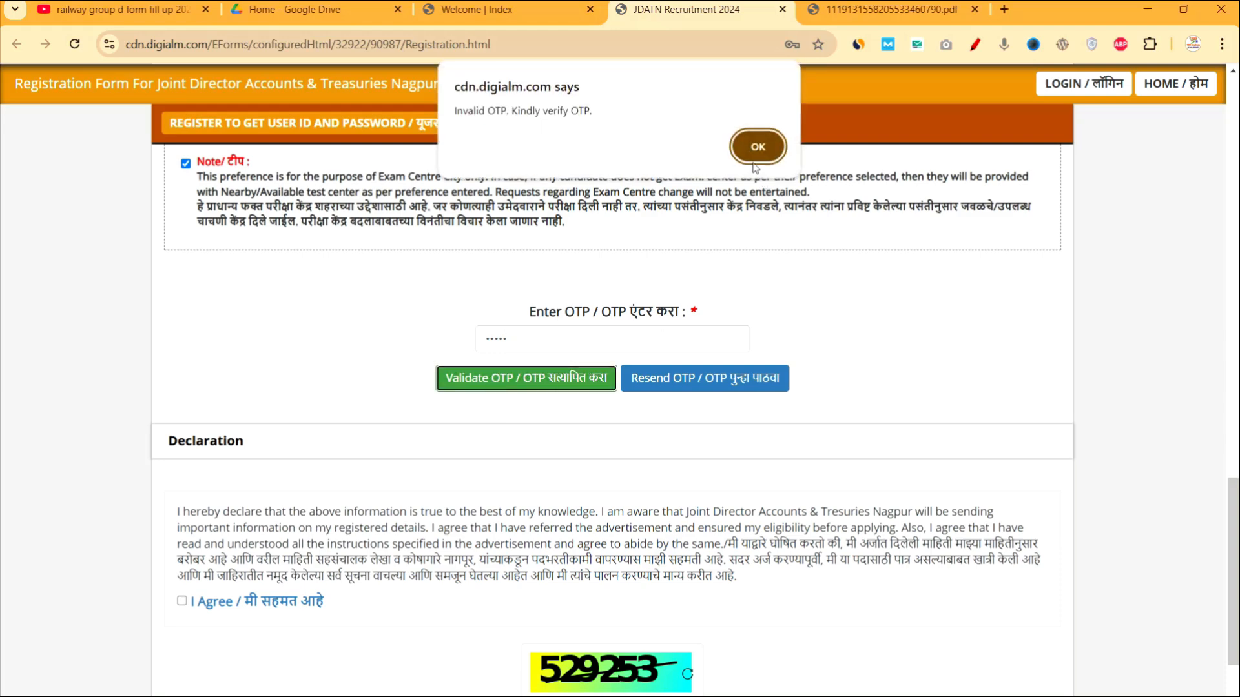
left_click(756, 146)
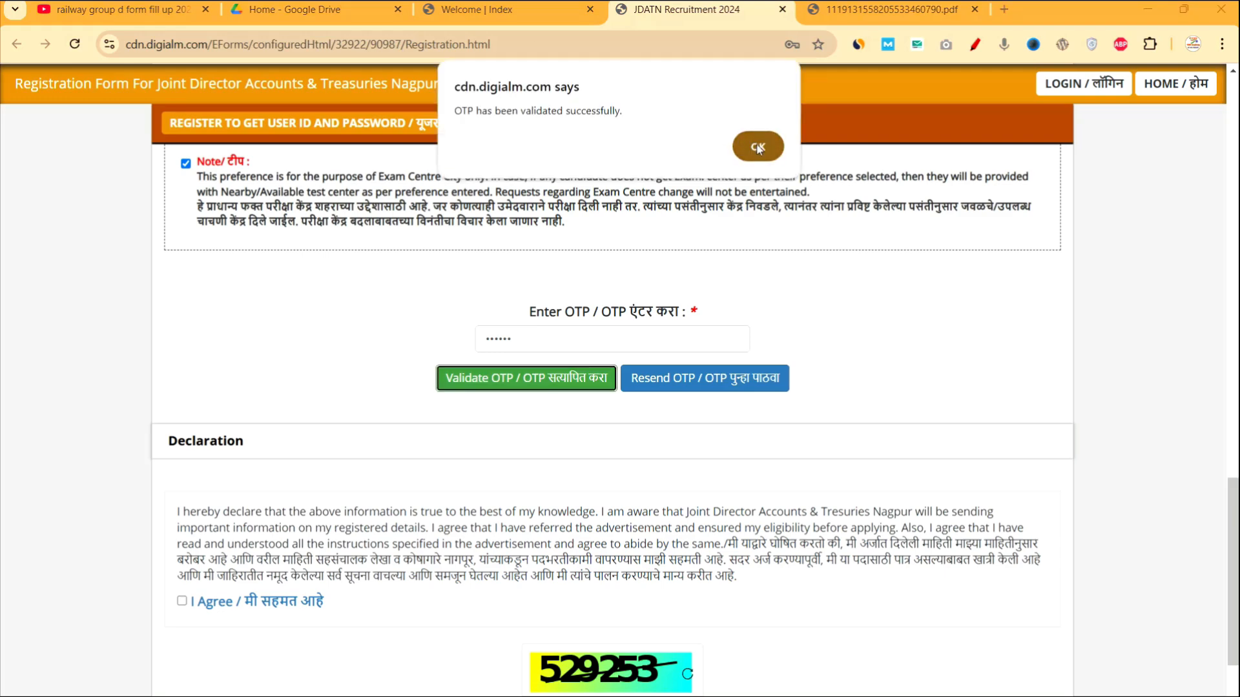
left_click(757, 147)
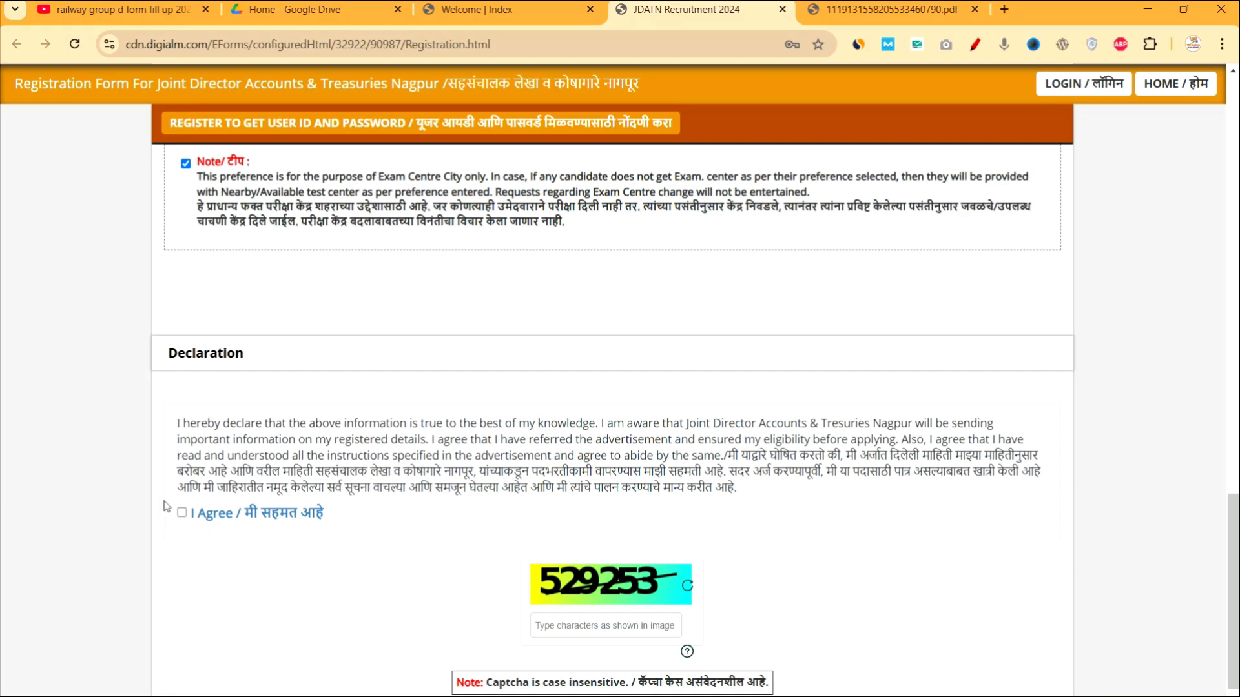
Accept the declaration, enter the captcha, and bring up the entered details for verification.
left_click(181, 513)
scroll(536, 611, "down", 1)
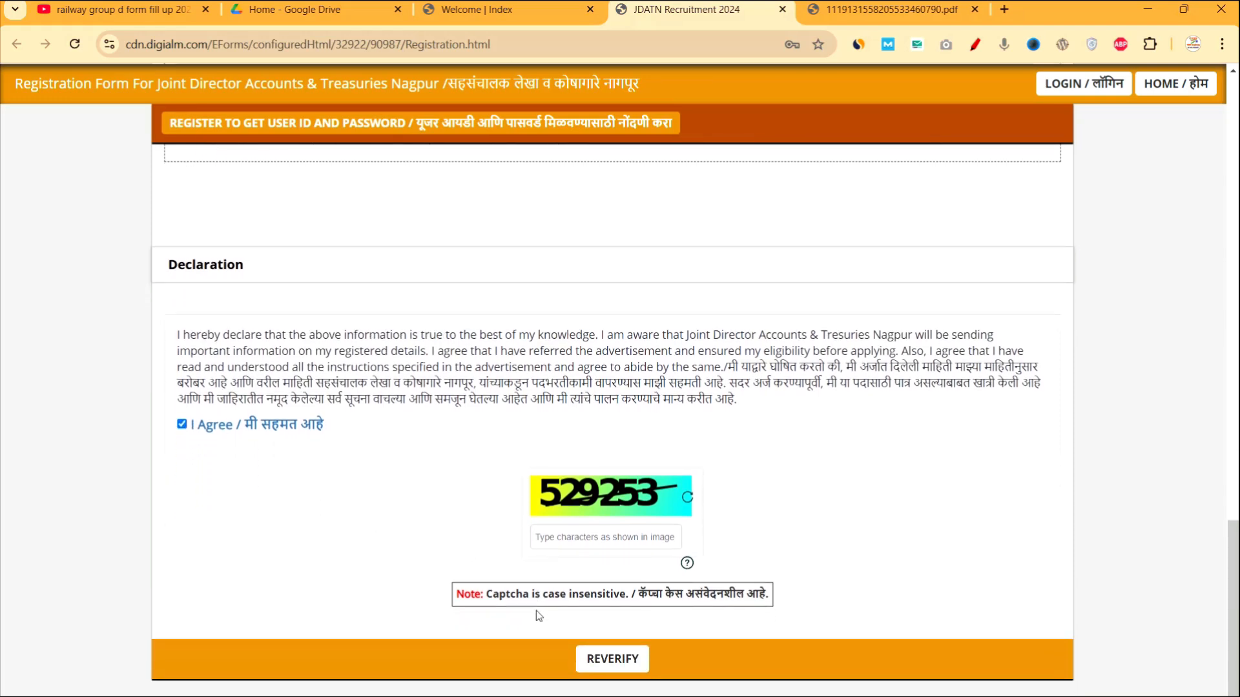
left_click(565, 537)
type("529253")
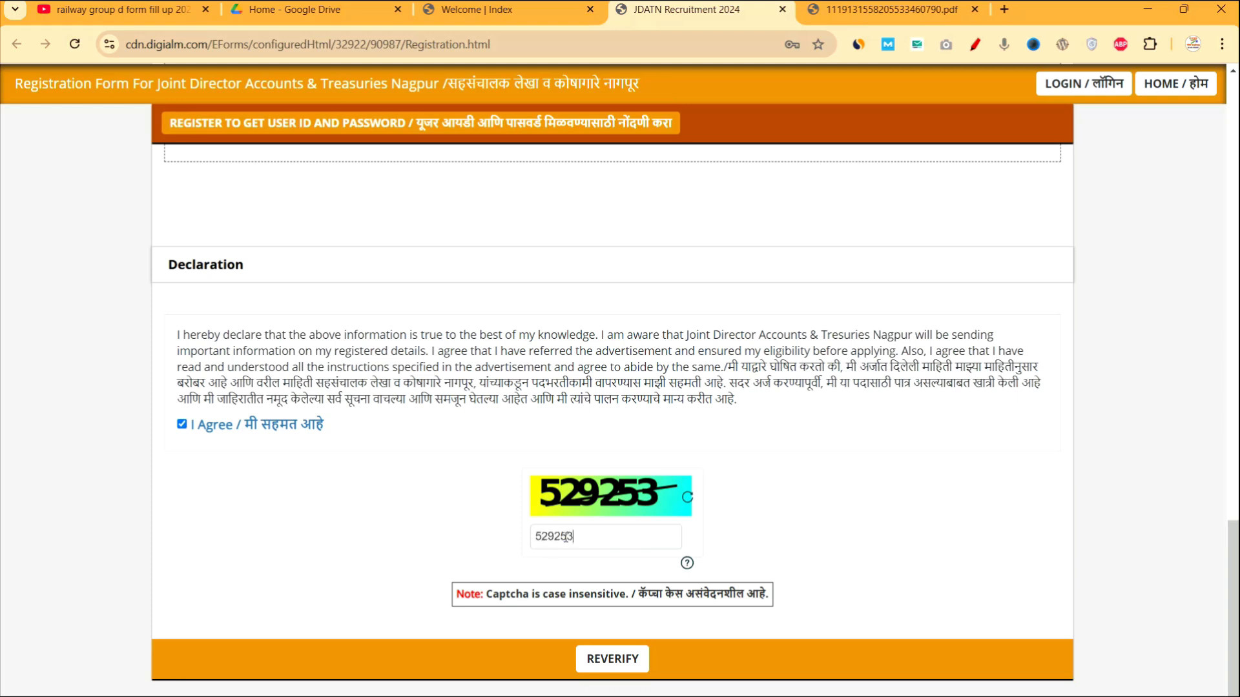
scroll(587, 629, "up", 1)
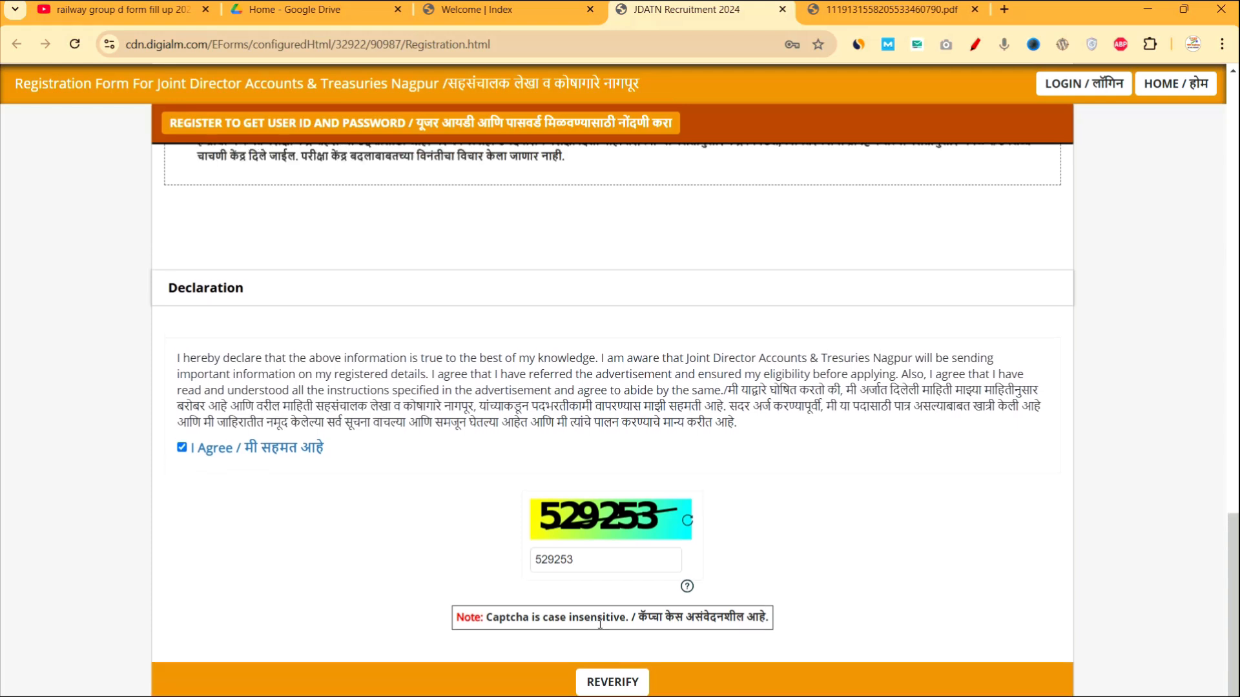
left_click(600, 689)
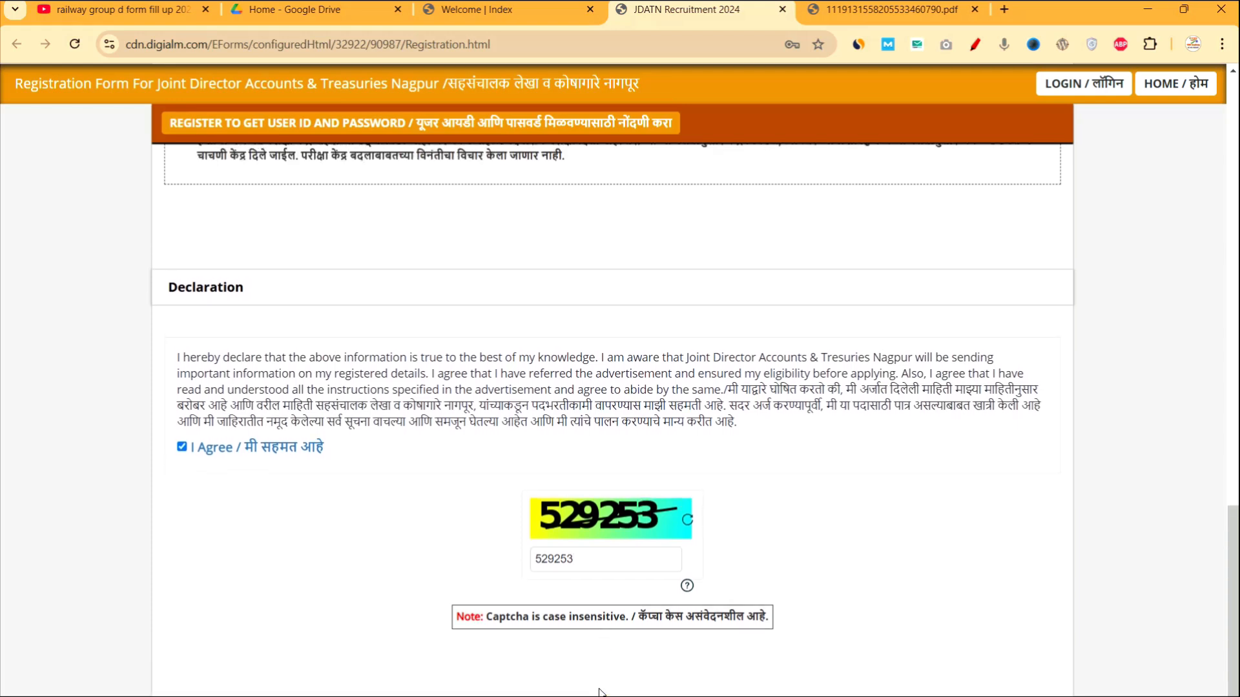
scroll(638, 681, "down", 2)
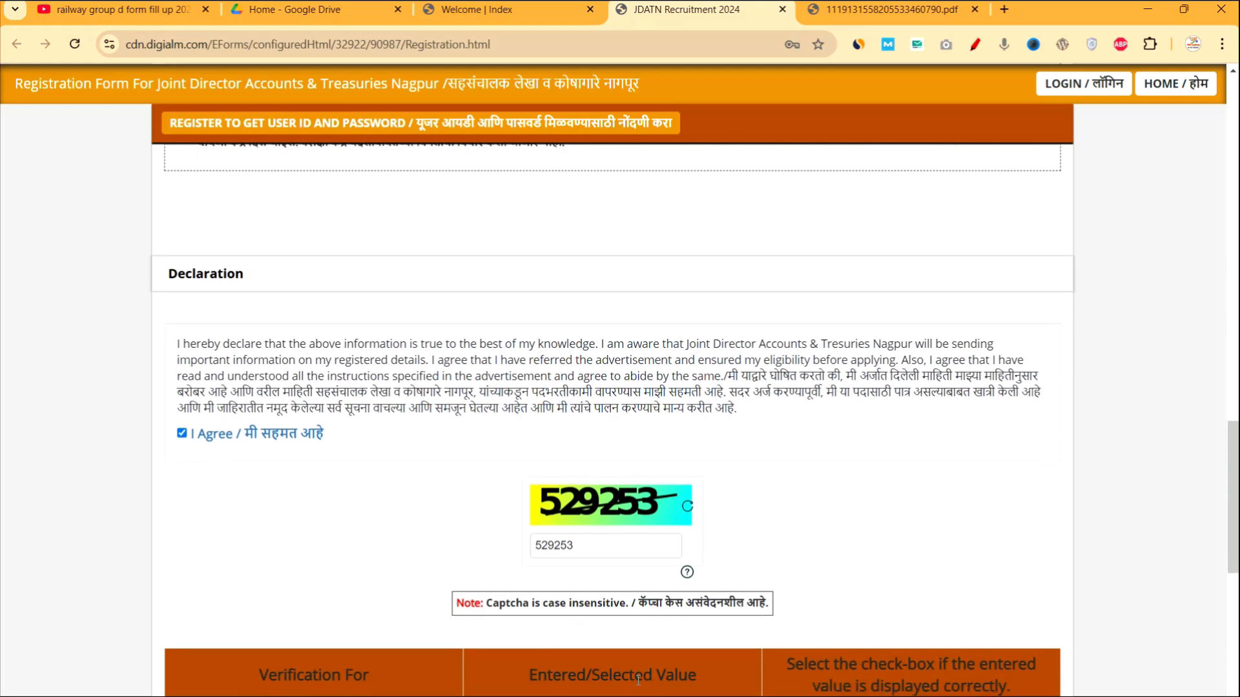
scroll(637, 680, "down", 1)
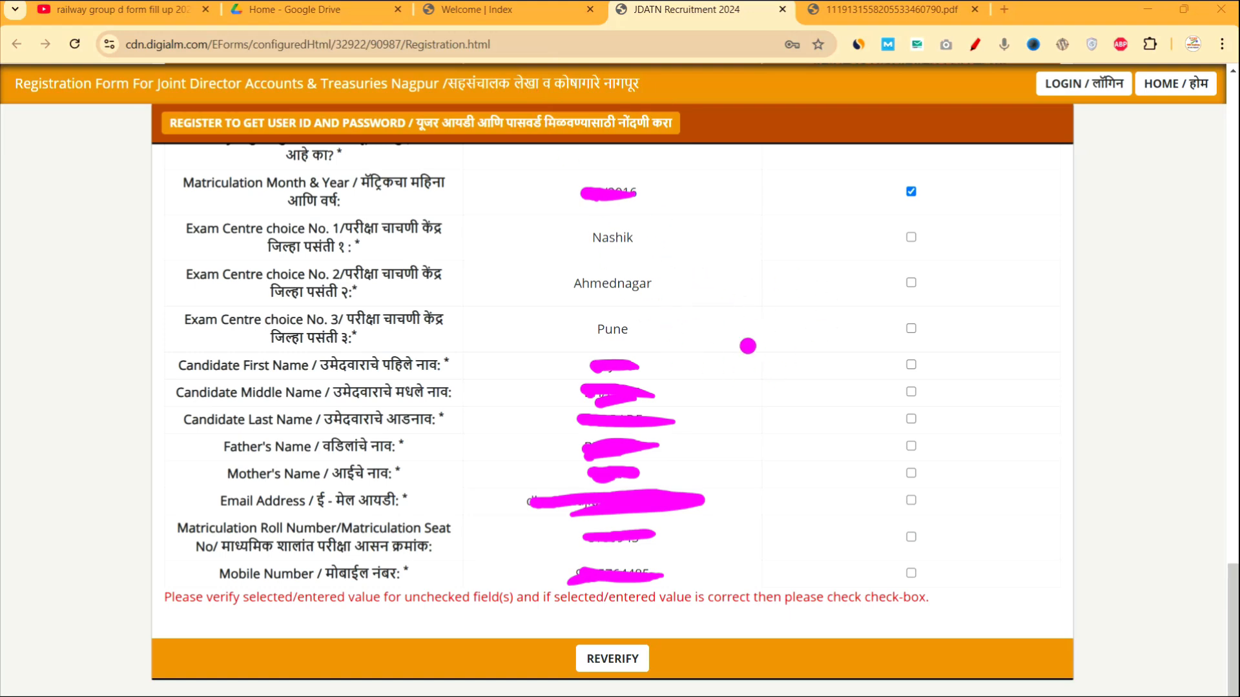
Annotate the verification list: brace the name rows, mark Email, tick matriculation and centre rows.
left_click_drag(730, 366, 759, 589)
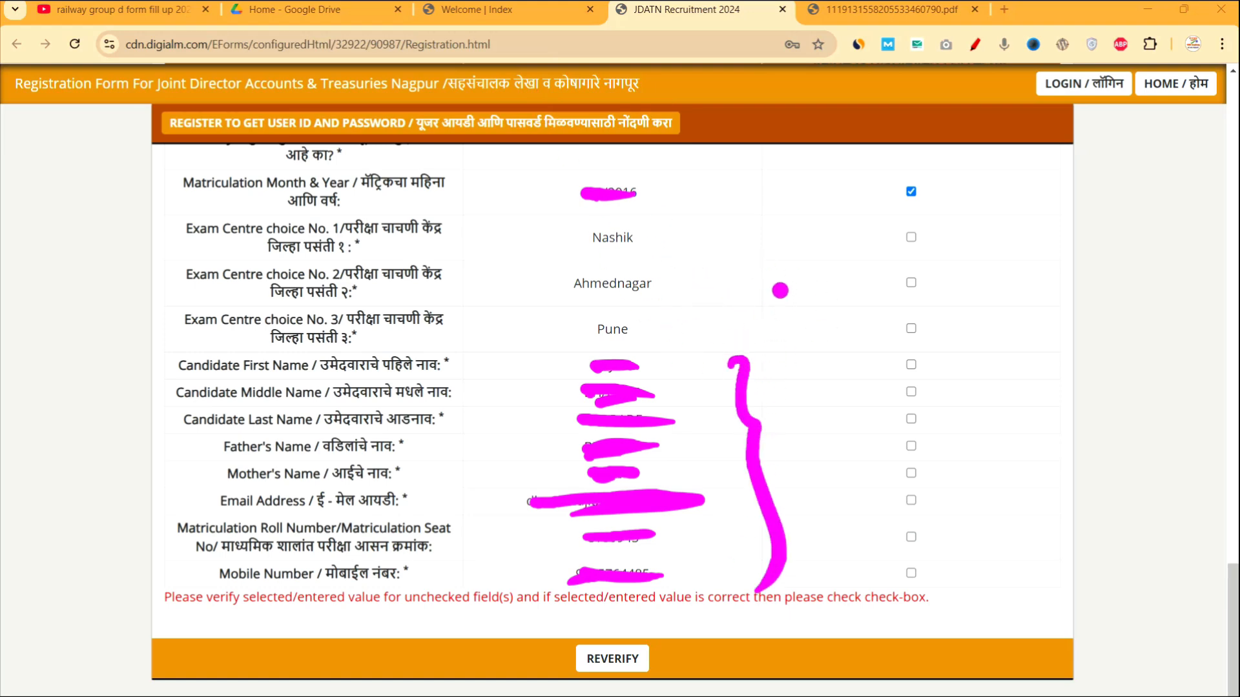
mouse_move(791, 301)
left_mouse_down()
mouse_move(790, 352)
mouse_move(790, 291)
left_mouse_up()
left_click_drag(790, 291, 816, 320)
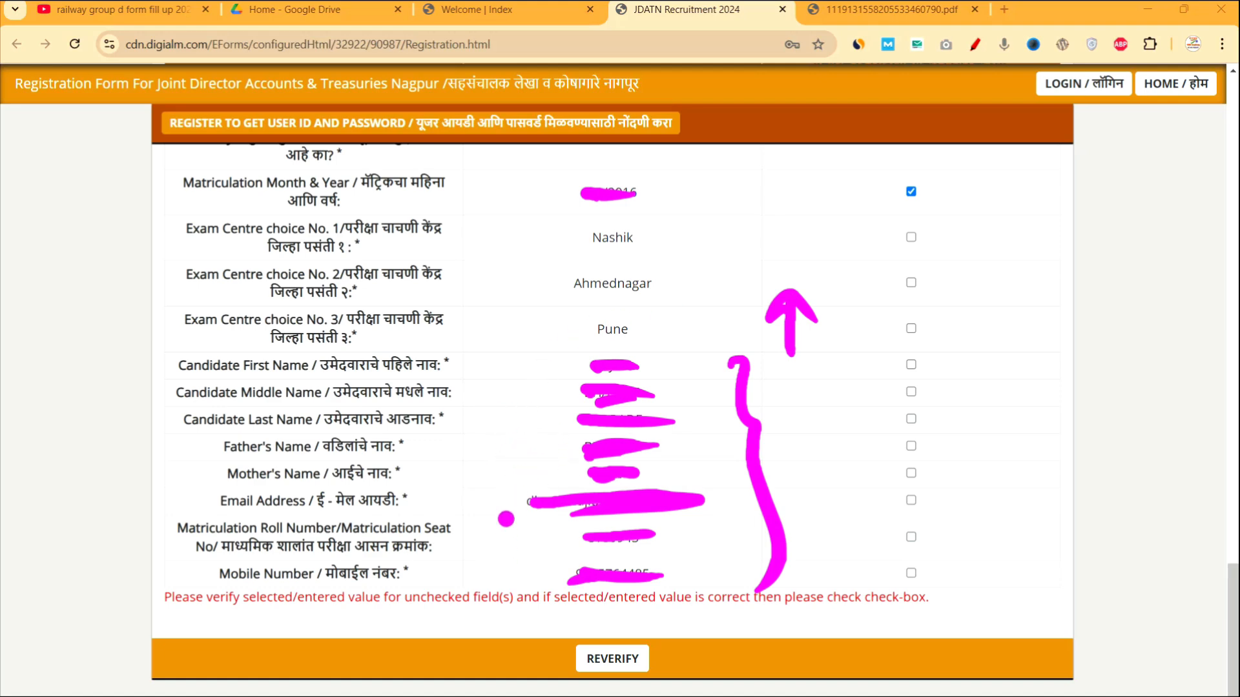
left_click_drag(499, 499, 543, 494)
left_click_drag(511, 547, 545, 544)
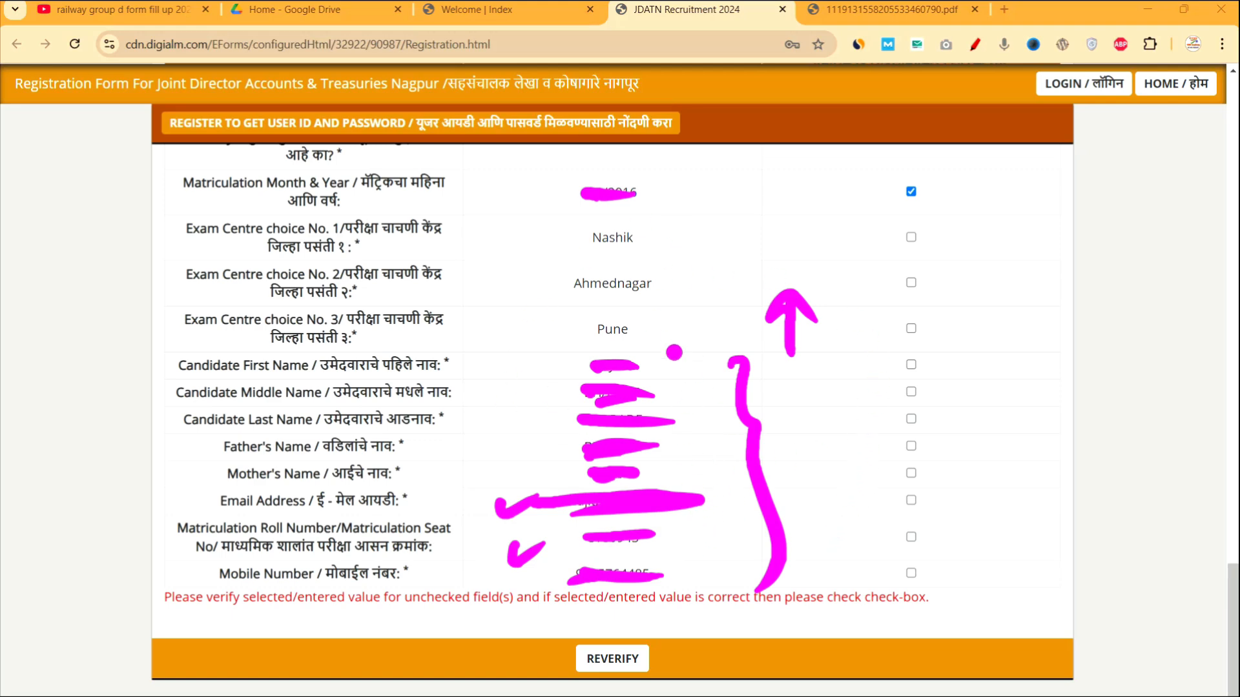
left_click_drag(896, 231, 926, 229)
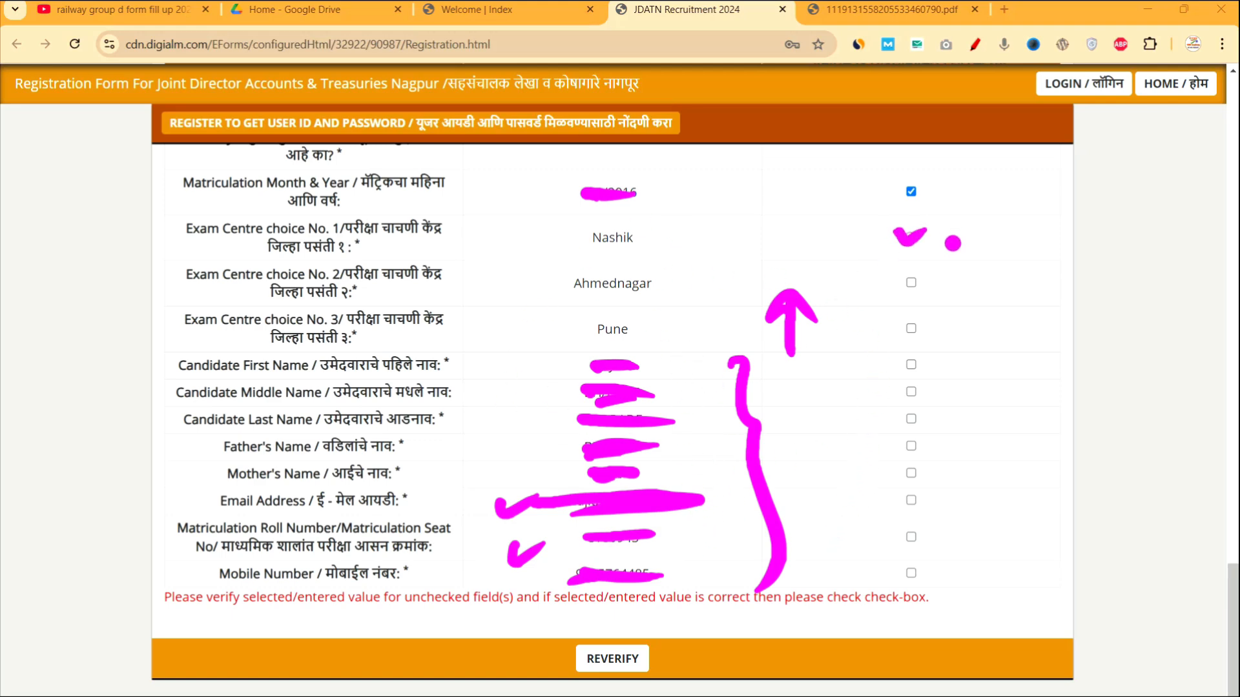
left_click_drag(902, 275, 937, 269)
left_click_drag(911, 321, 947, 318)
left_click_drag(912, 365, 951, 360)
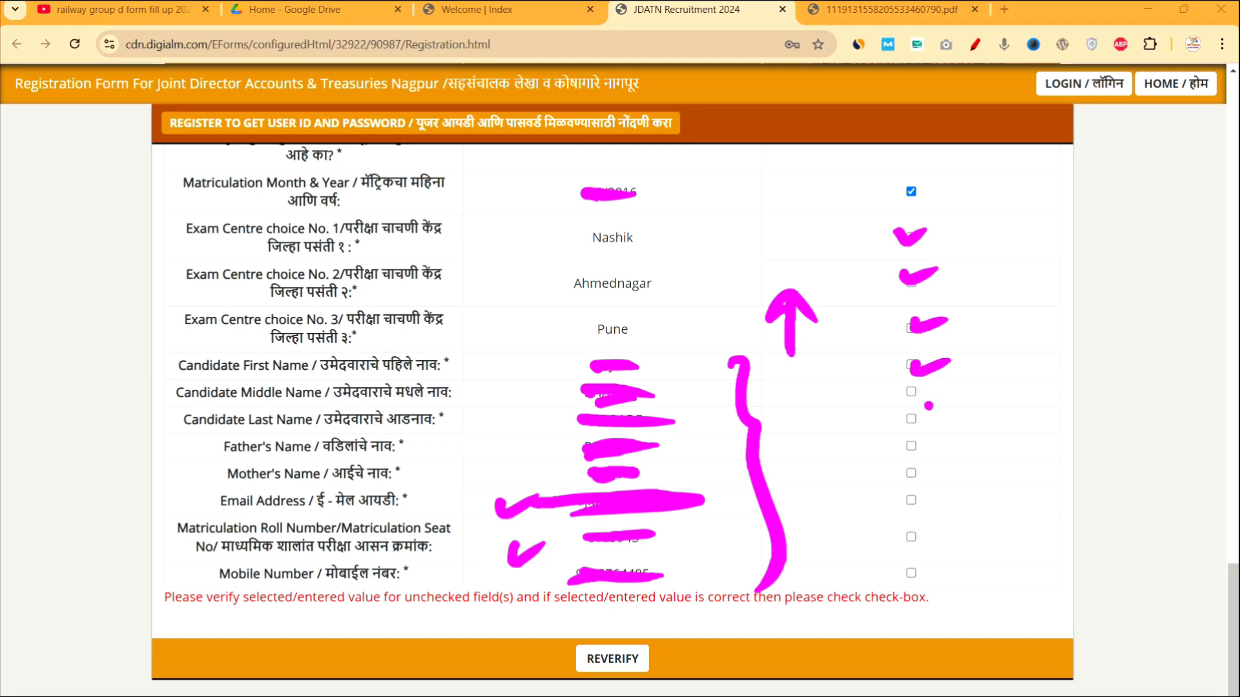
left_click_drag(927, 403, 966, 394)
Tick Father's Name, circle and note the reverify step, bracket confirmed fields, circle submit.
left_click_drag(937, 454, 985, 430)
mouse_move(672, 641)
left_mouse_down()
mouse_move(707, 657)
mouse_move(759, 642)
left_mouse_up()
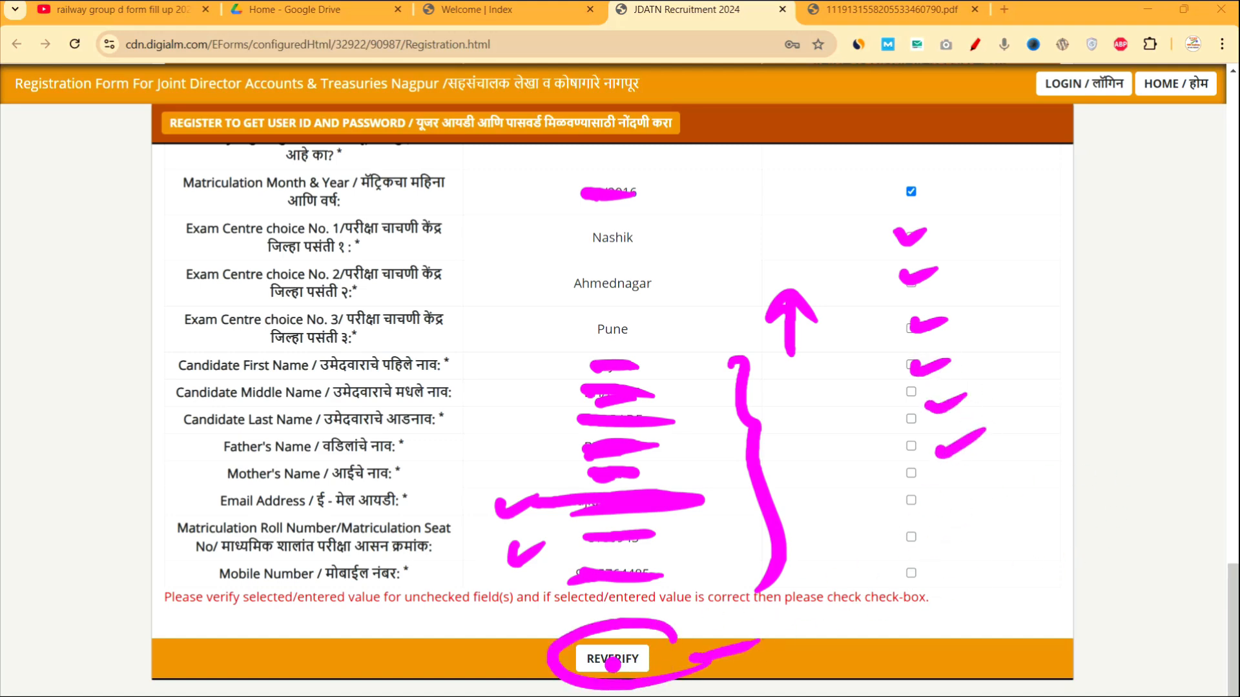
mouse_move(834, 662)
left_mouse_down()
mouse_move(833, 632)
mouse_move(827, 649)
mouse_move(977, 654)
left_mouse_up()
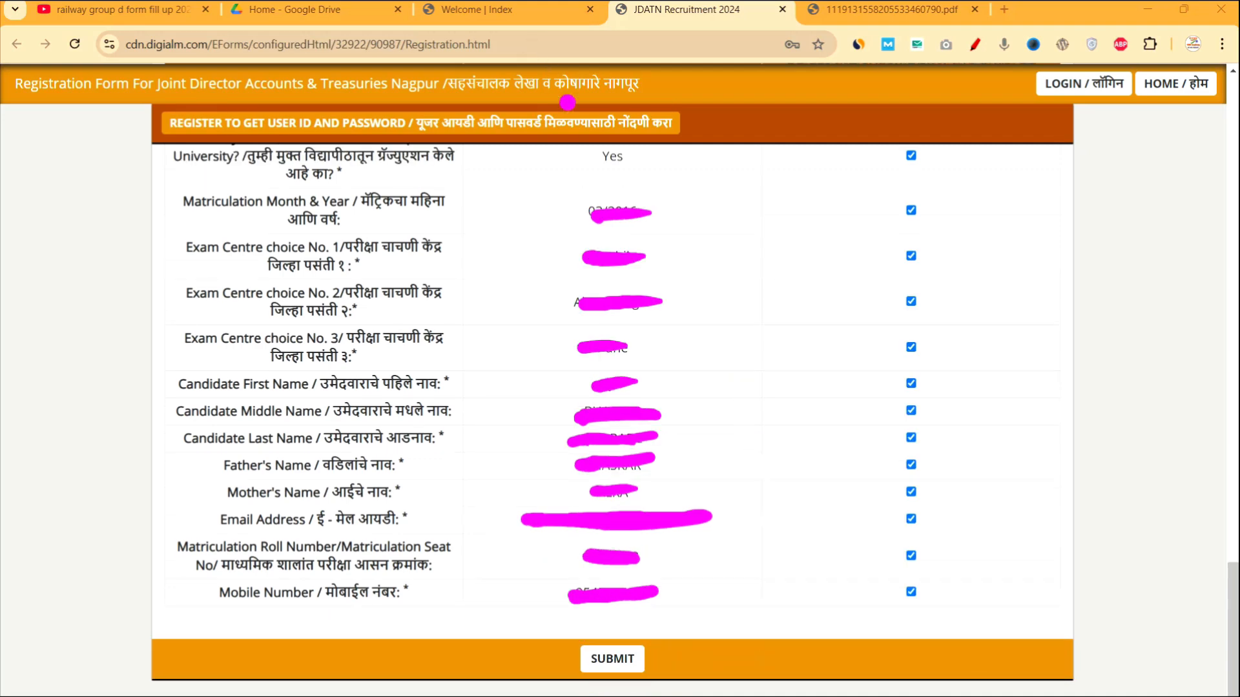
mouse_move(725, 205)
left_mouse_down()
mouse_move(793, 316)
mouse_move(777, 585)
left_mouse_up()
mouse_move(963, 271)
left_mouse_down()
mouse_move(986, 258)
mouse_move(977, 604)
left_mouse_up()
mouse_move(664, 624)
left_mouse_down()
mouse_move(546, 655)
mouse_move(850, 597)
left_mouse_up()
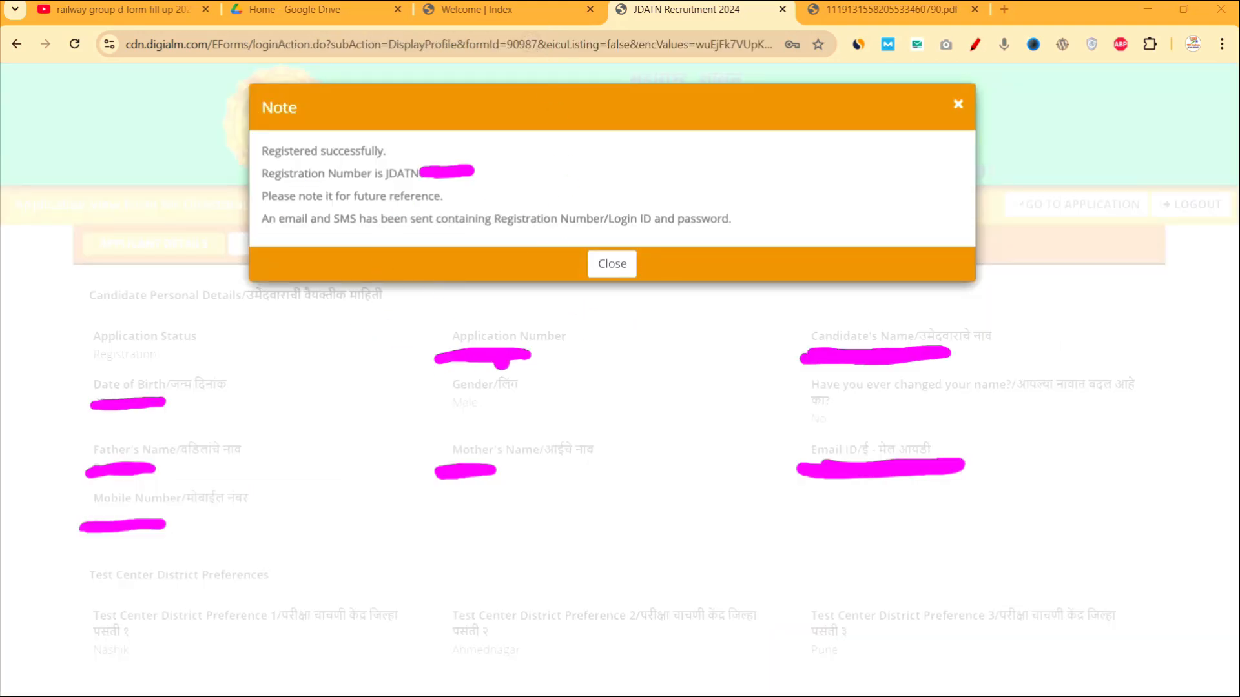
Mark the issued registration number and the Application Number details with annotations.
mouse_move(508, 170)
left_mouse_down()
mouse_move(560, 166)
mouse_move(568, 193)
left_mouse_up()
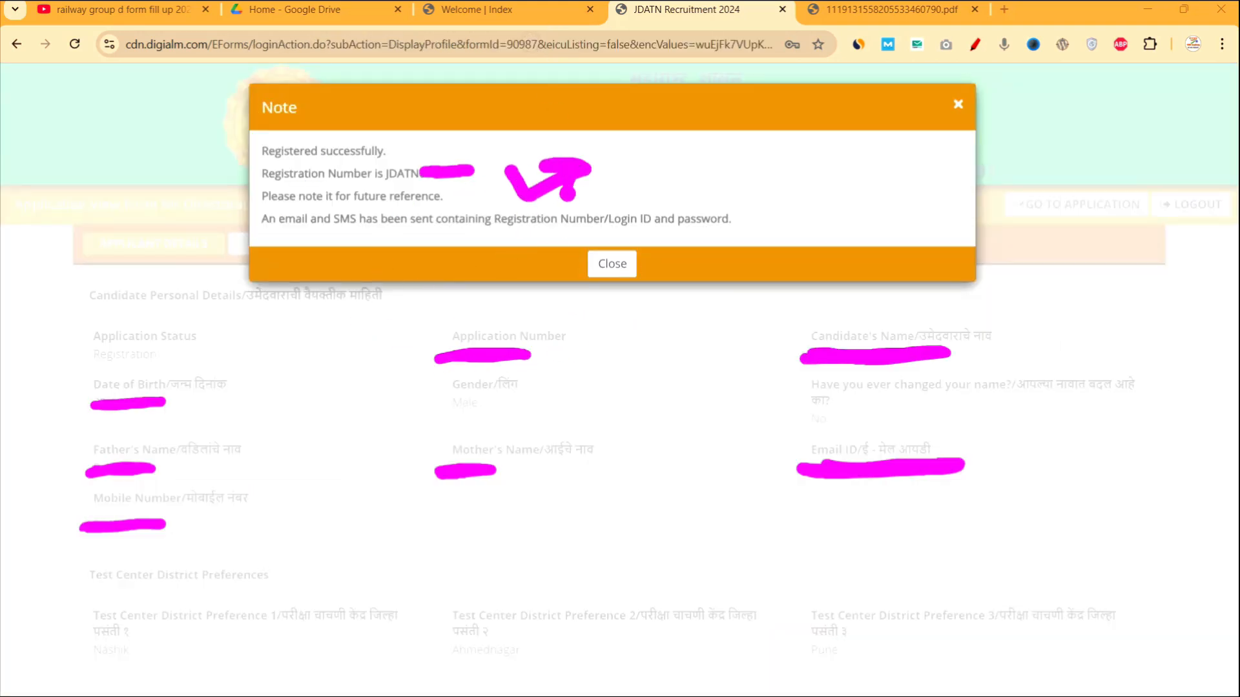
mouse_move(674, 343)
left_mouse_down()
mouse_move(676, 393)
mouse_move(716, 408)
left_mouse_up()
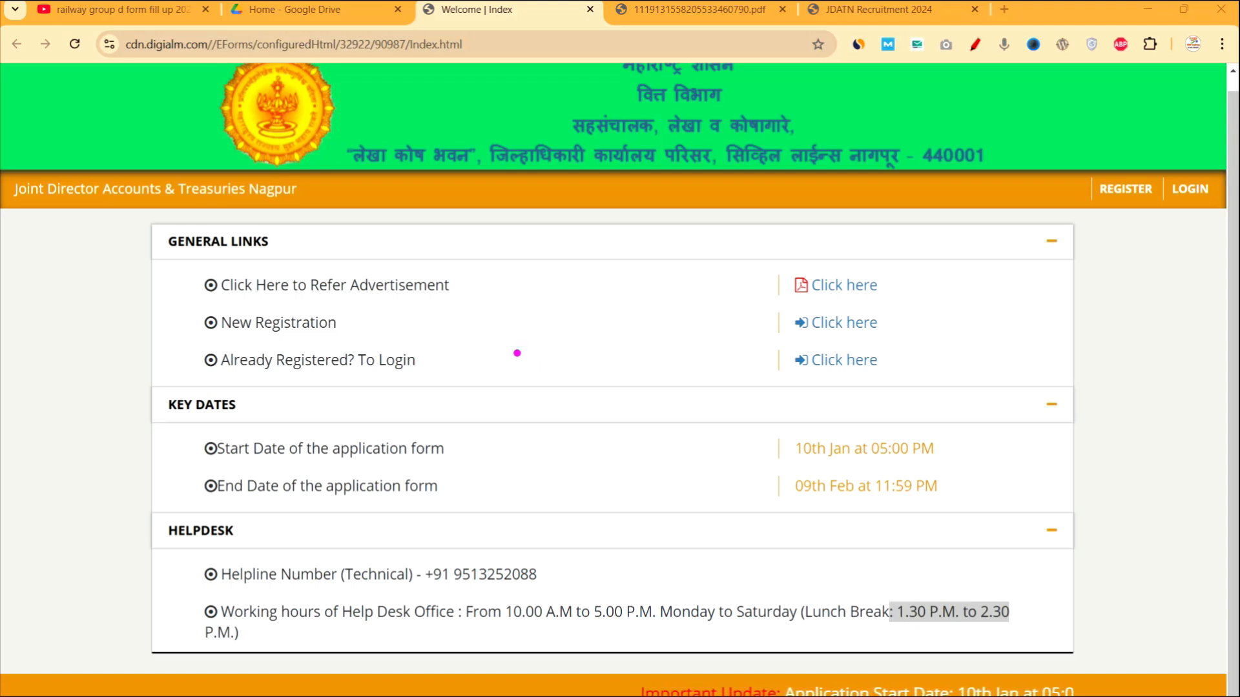
mouse_move(356, 184)
left_mouse_down()
mouse_move(520, 130)
mouse_move(531, 173)
left_mouse_up()
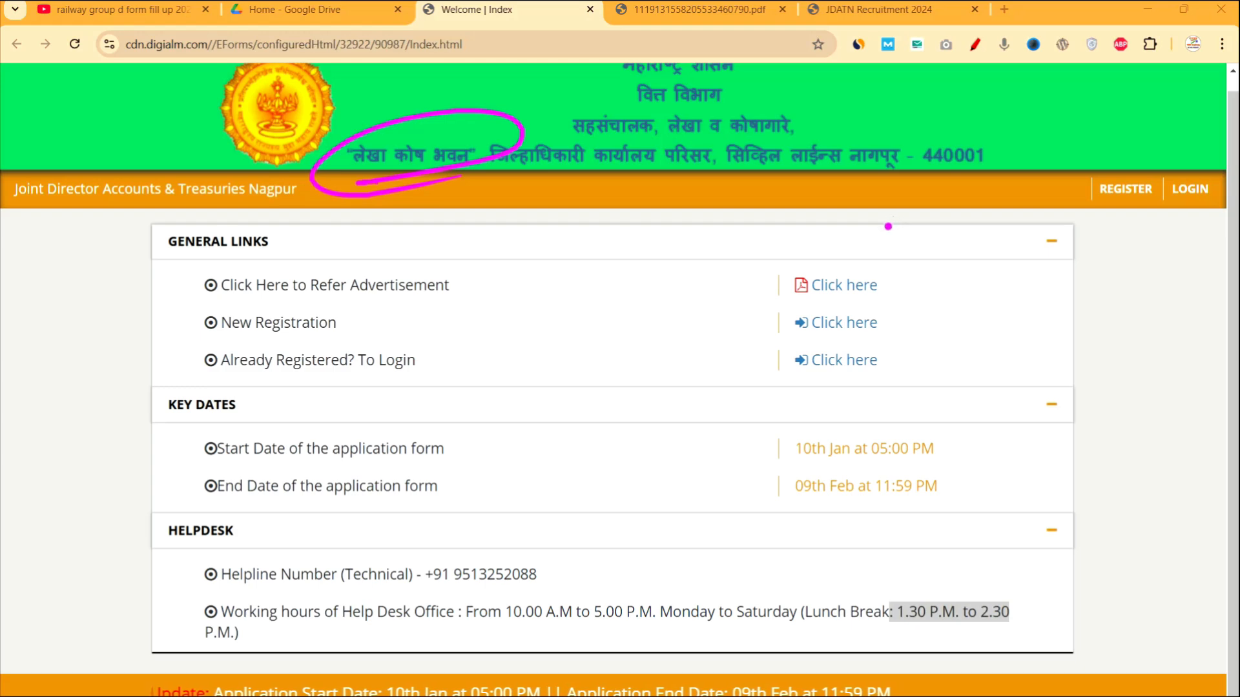
mouse_move(895, 216)
left_mouse_down()
mouse_move(900, 252)
mouse_move(937, 246)
mouse_move(957, 226)
left_mouse_up()
left_click_drag(967, 213, 973, 241)
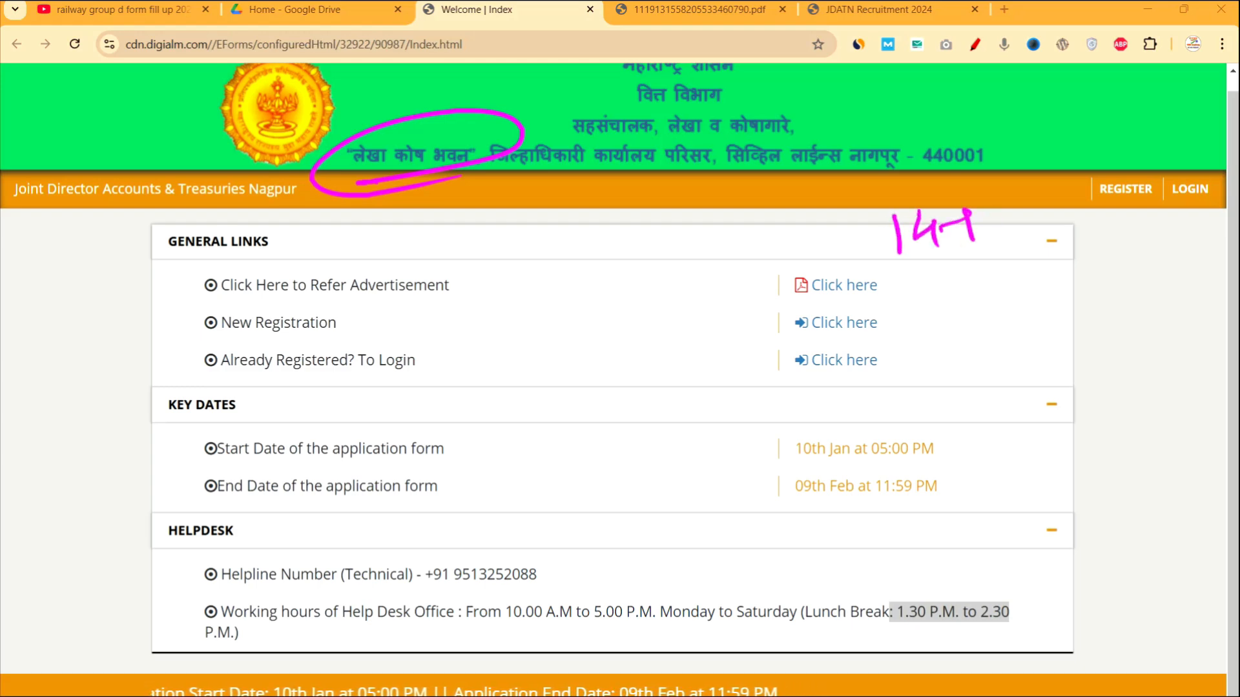
left_click_drag(1012, 205, 989, 236)
left_click_drag(896, 277, 1019, 249)
left_click_drag(899, 299, 1107, 259)
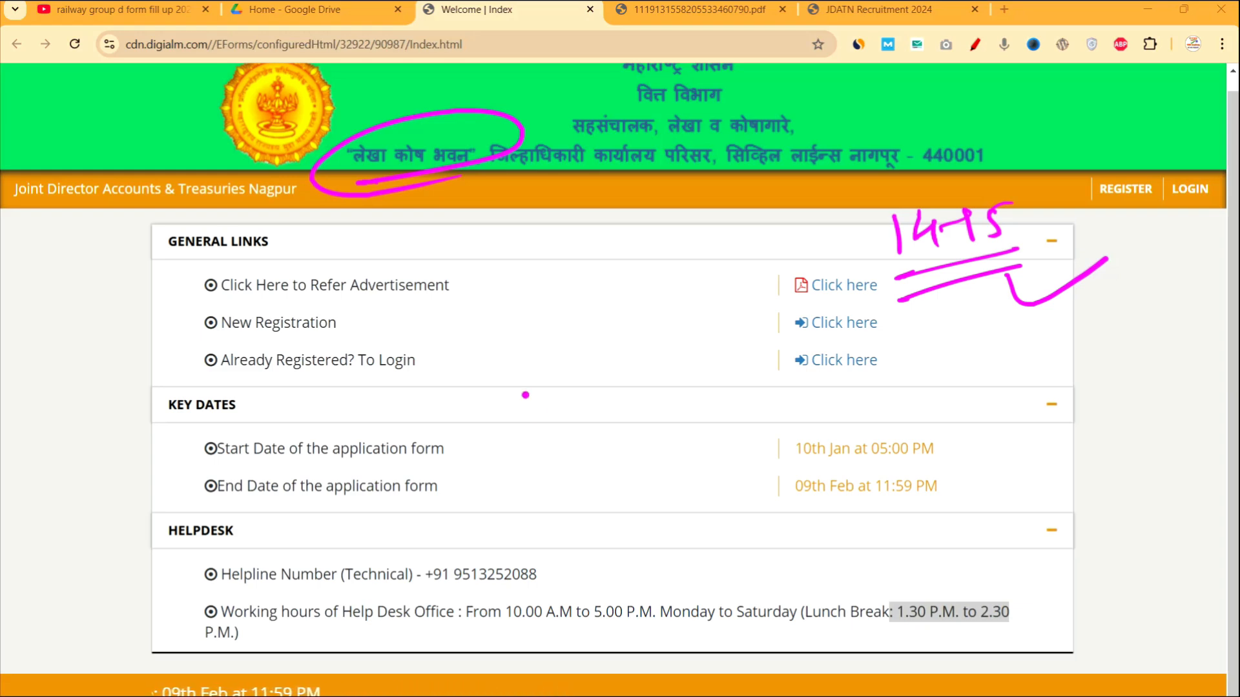
mouse_move(369, 227)
left_mouse_down()
mouse_move(409, 200)
mouse_move(423, 216)
left_mouse_up()
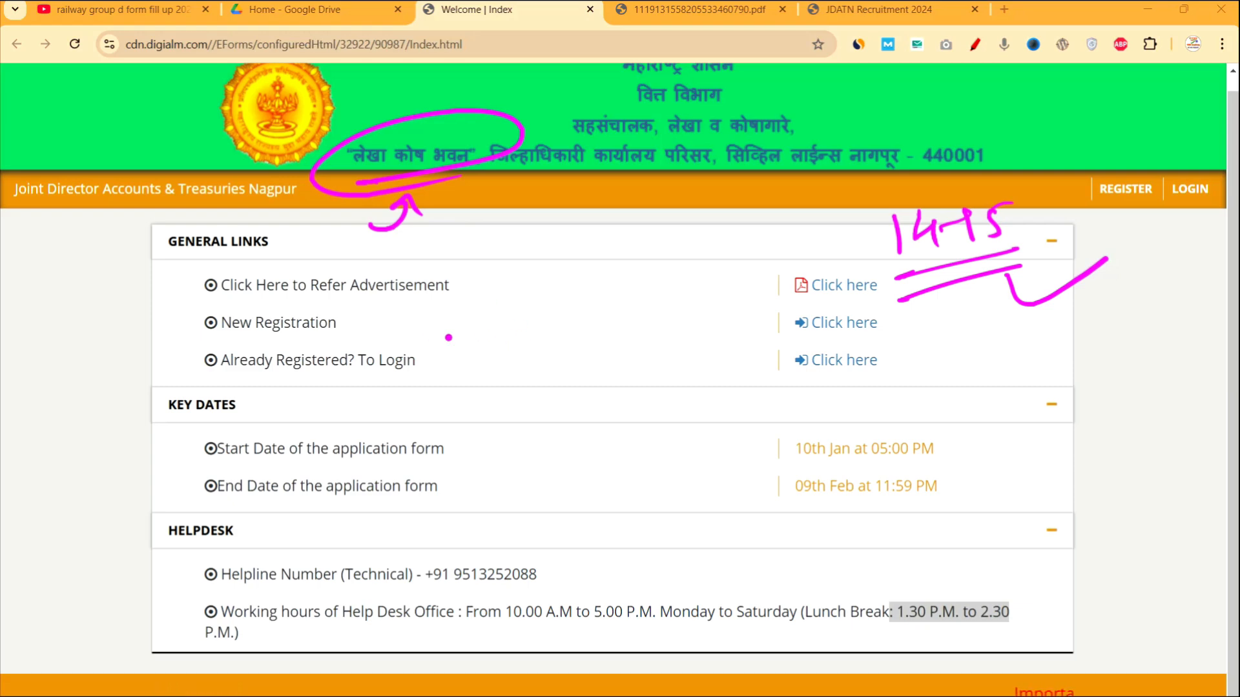
left_click_drag(304, 241, 303, 266)
mouse_move(326, 245)
left_mouse_down()
mouse_move(344, 240)
mouse_move(359, 264)
mouse_move(415, 254)
left_mouse_up()
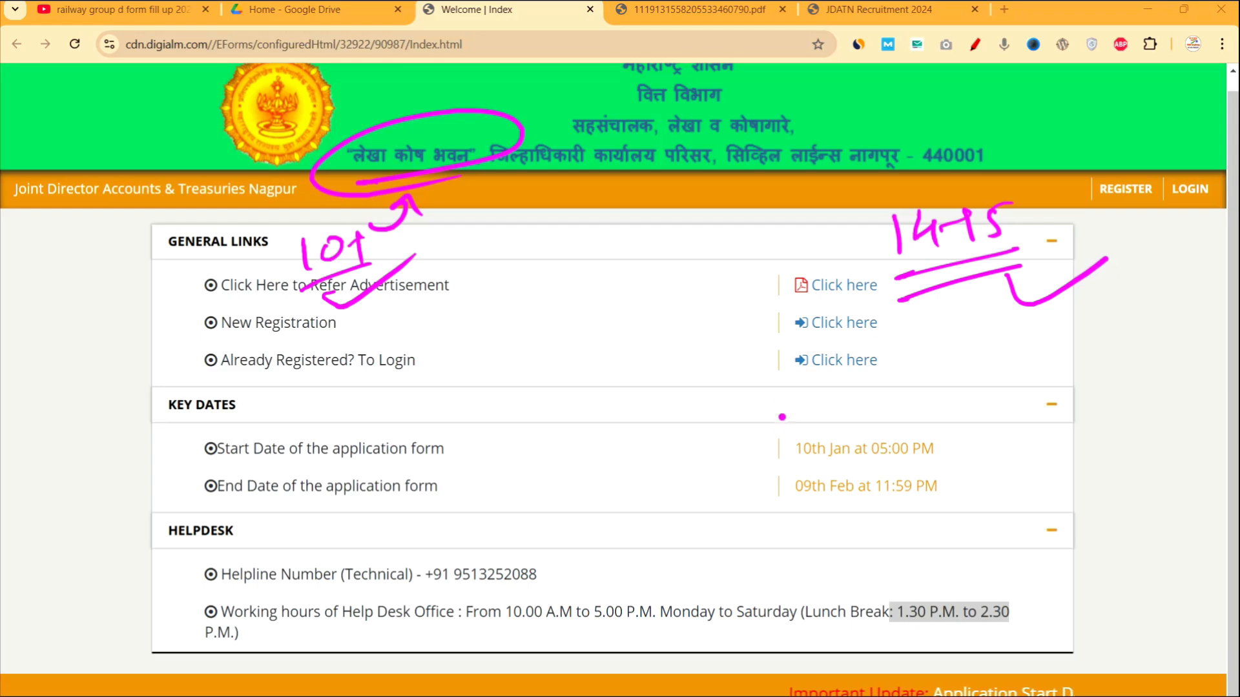
mouse_move(555, 241)
left_mouse_down()
mouse_move(543, 261)
mouse_move(573, 252)
left_mouse_up()
left_click_drag(572, 235, 579, 266)
left_click_drag(540, 241, 582, 234)
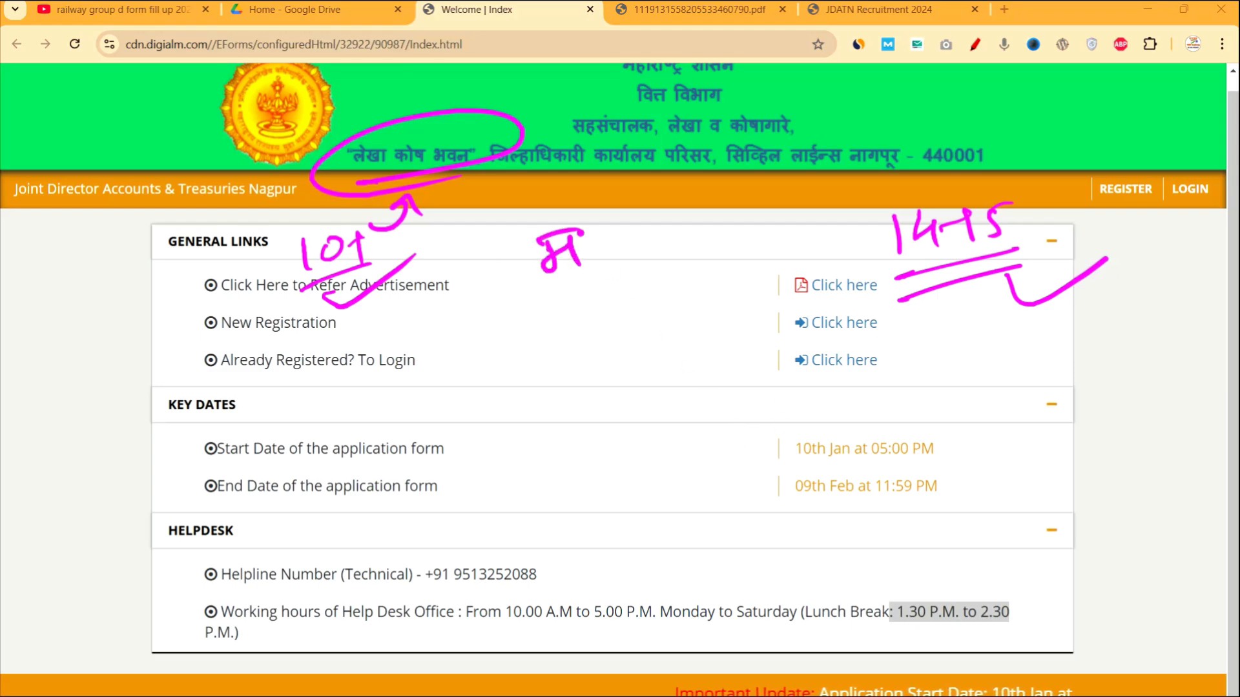
mouse_move(559, 300)
left_mouse_down()
mouse_move(589, 352)
mouse_move(576, 418)
mouse_move(607, 413)
left_mouse_up()
left_click_drag(620, 390, 621, 392)
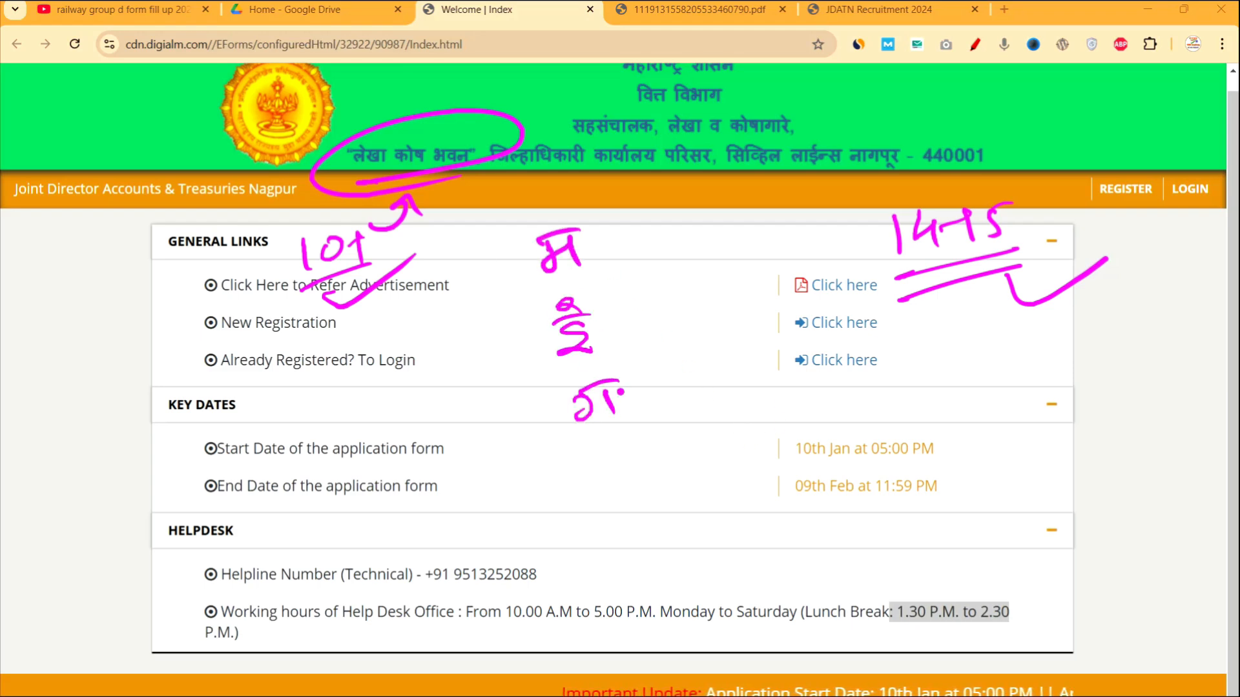
mouse_move(612, 453)
left_mouse_down()
mouse_move(598, 477)
mouse_move(616, 500)
left_mouse_up()
mouse_move(603, 552)
left_mouse_down()
mouse_move(625, 537)
mouse_move(665, 554)
left_mouse_up()
left_click_drag(641, 529, 677, 515)
left_click_drag(676, 515, 693, 553)
left_click(736, 546)
mouse_move(763, 521)
left_mouse_down()
mouse_move(799, 511)
mouse_move(839, 535)
mouse_move(866, 530)
left_mouse_up()
mouse_move(885, 505)
left_mouse_down()
mouse_move(889, 539)
mouse_move(887, 522)
mouse_move(1038, 510)
left_mouse_up()
left_click_drag(1053, 498, 1096, 523)
left_click_drag(1029, 569, 1100, 546)
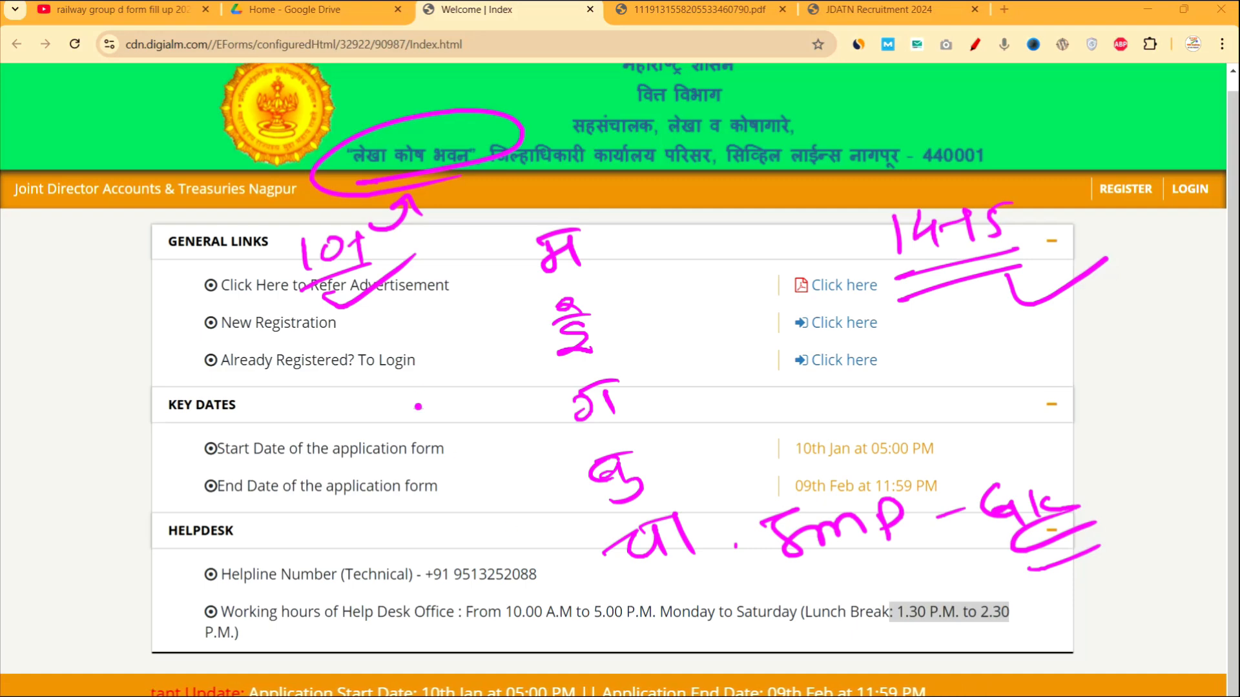
mouse_move(455, 231)
left_mouse_down()
mouse_move(447, 186)
mouse_move(479, 206)
left_mouse_up()
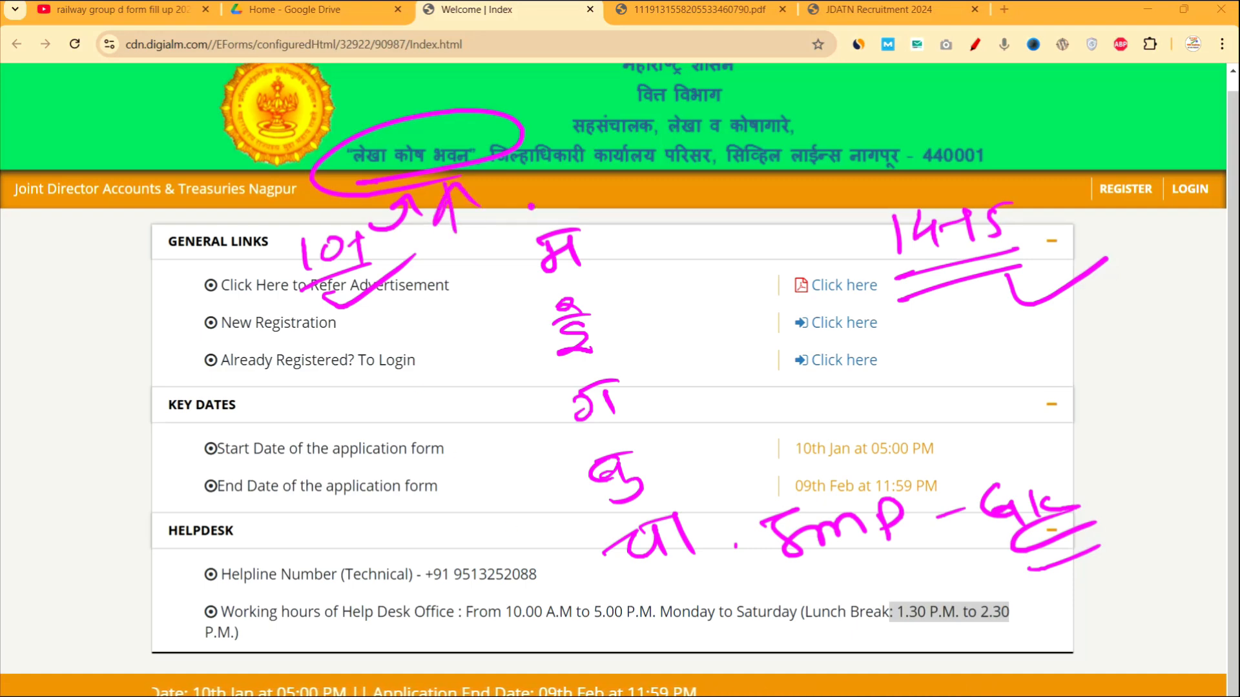
left_click(1190, 547)
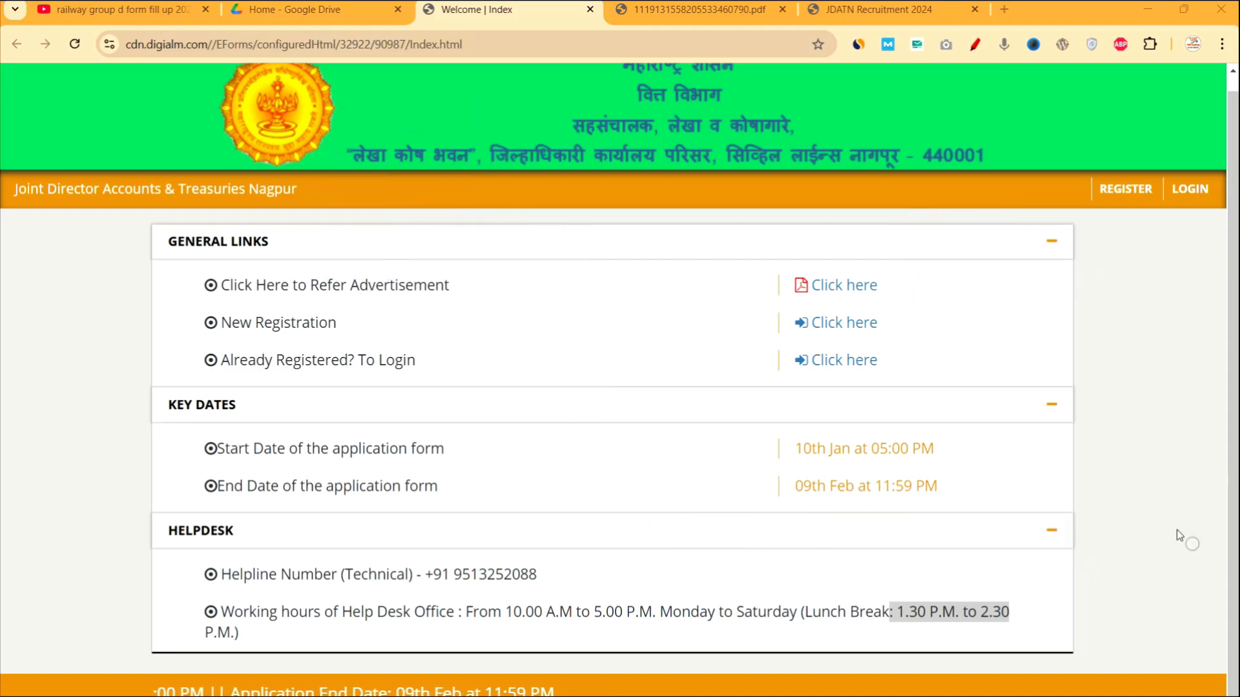
On the advertisement PDF, use the annotation pen to mark the exam table's first, middle and total rows.
left_click(680, 12)
key("ctrl+2")
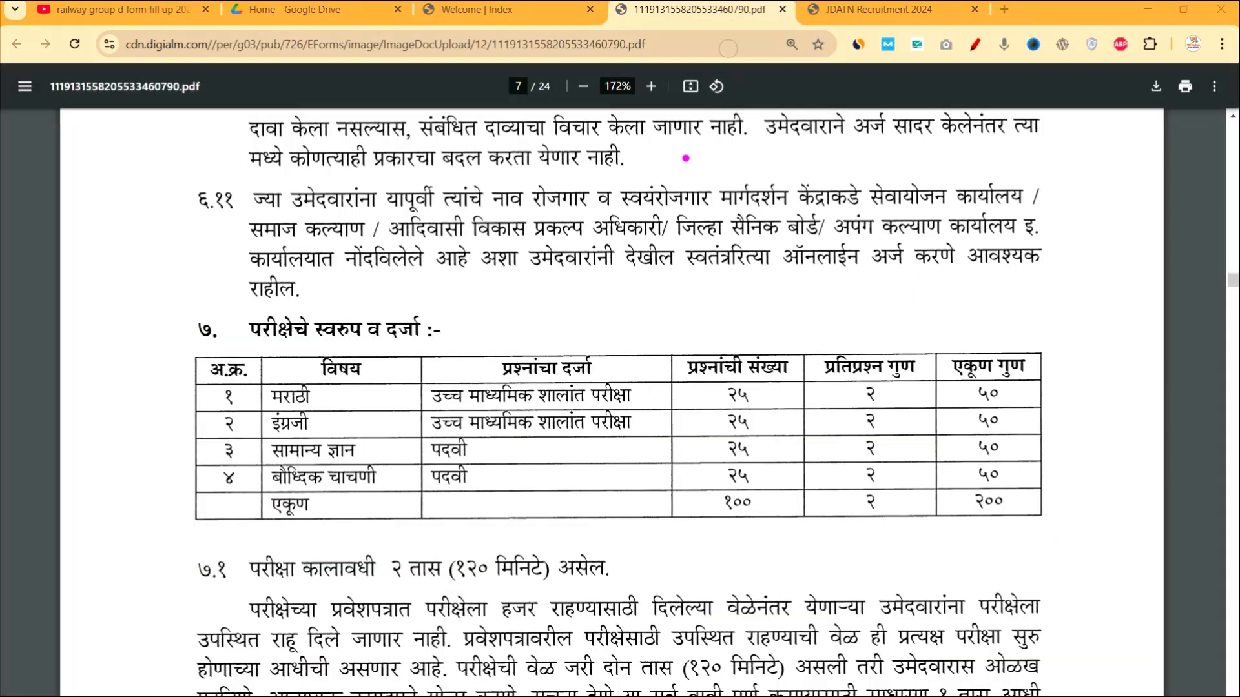
left_click_drag(138, 412, 175, 391)
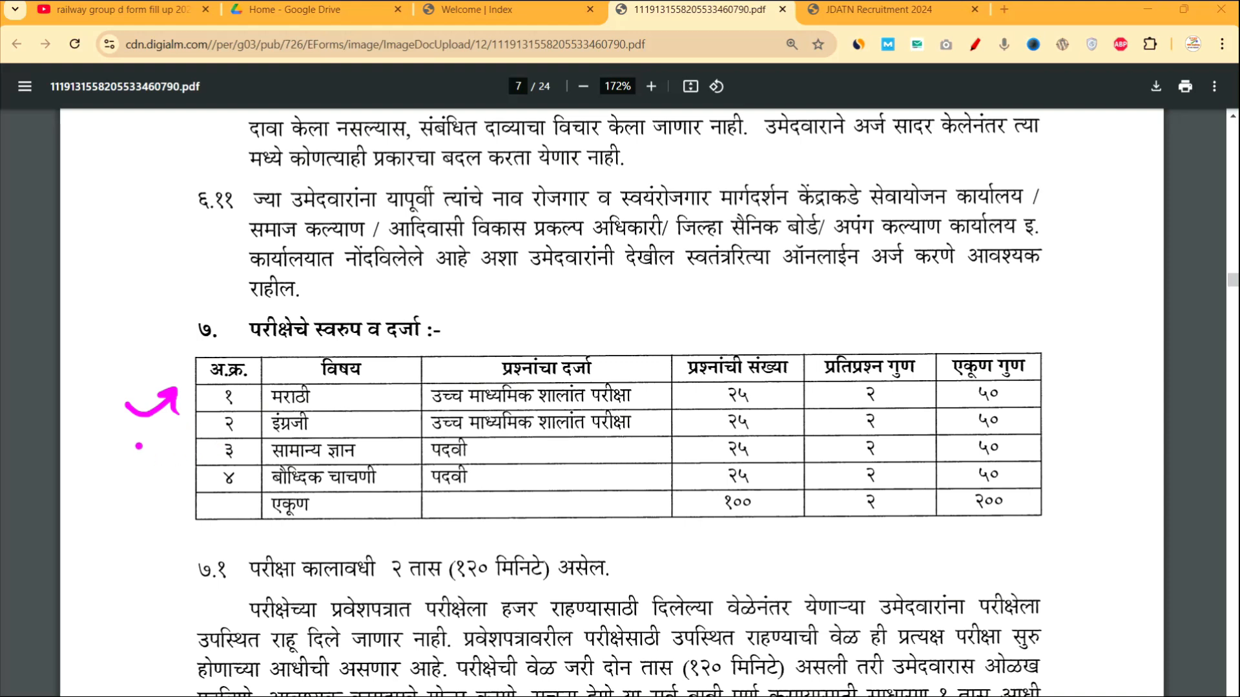
mouse_move(137, 434)
left_mouse_down()
mouse_move(173, 437)
mouse_move(188, 476)
left_mouse_up()
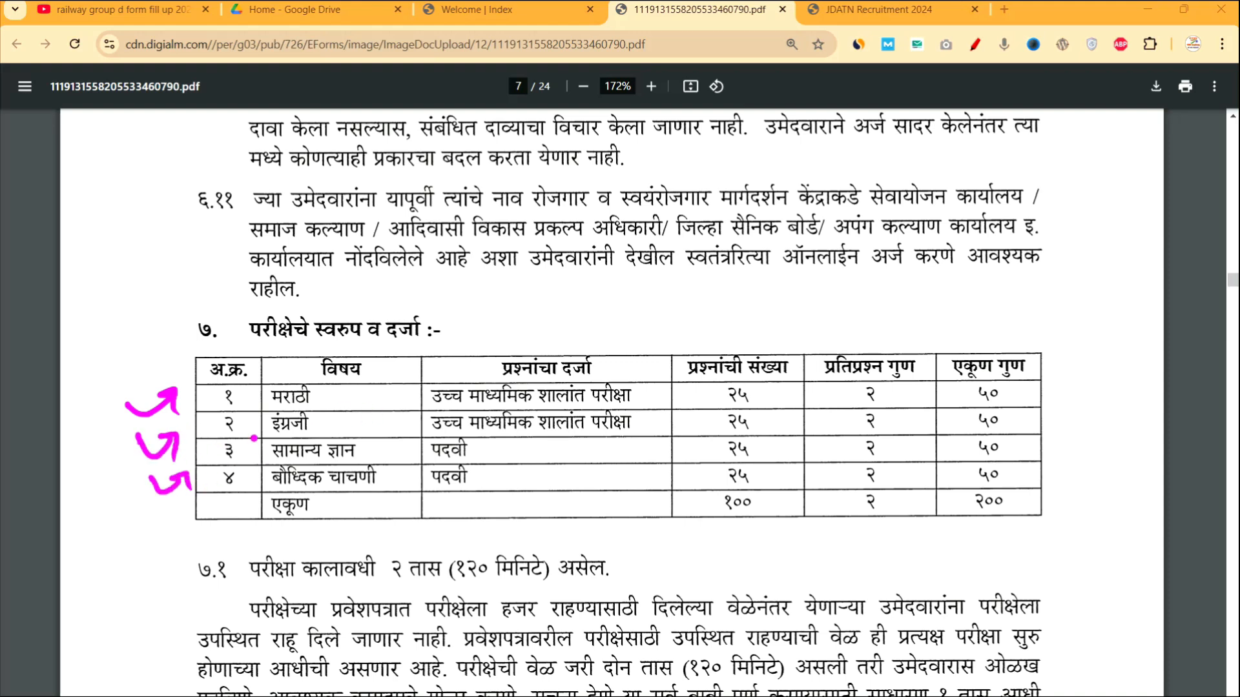
left_click_drag(153, 513, 187, 520)
Draw a note line from सामान्य ज्ञान across the table and write CA-2 with the 2 circled.
mouse_move(370, 451)
left_mouse_down()
mouse_move(444, 446)
mouse_move(419, 473)
left_mouse_up()
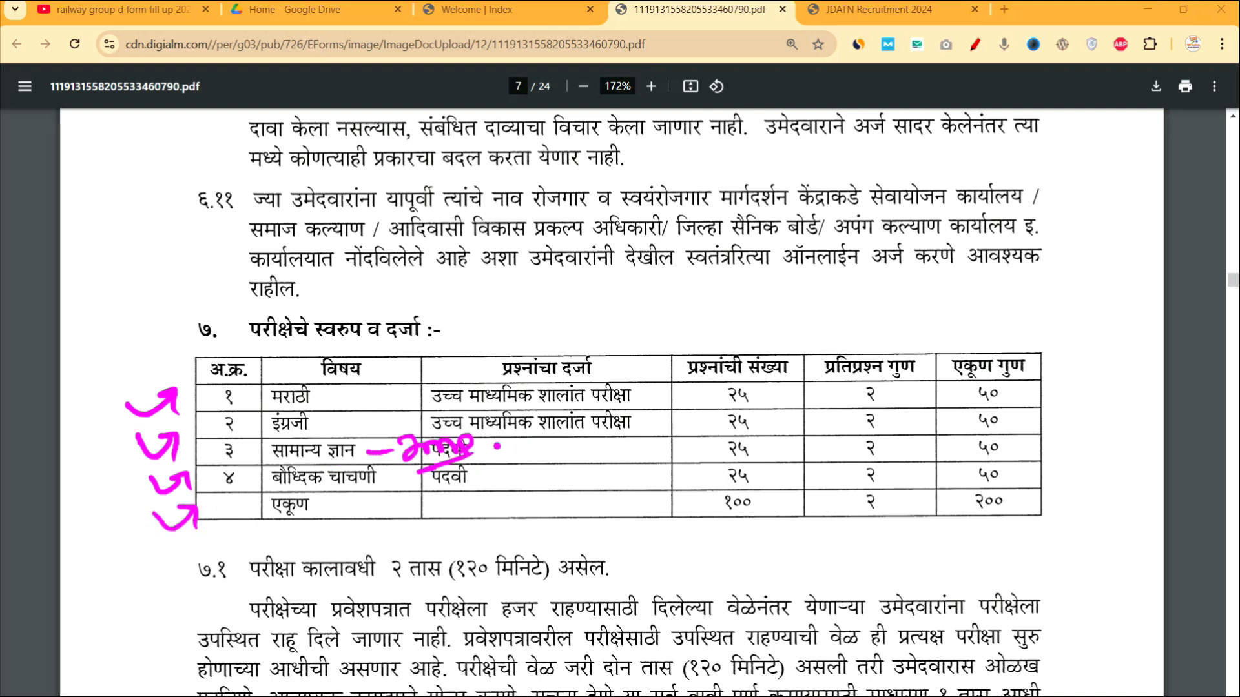
left_click_drag(489, 447, 560, 432)
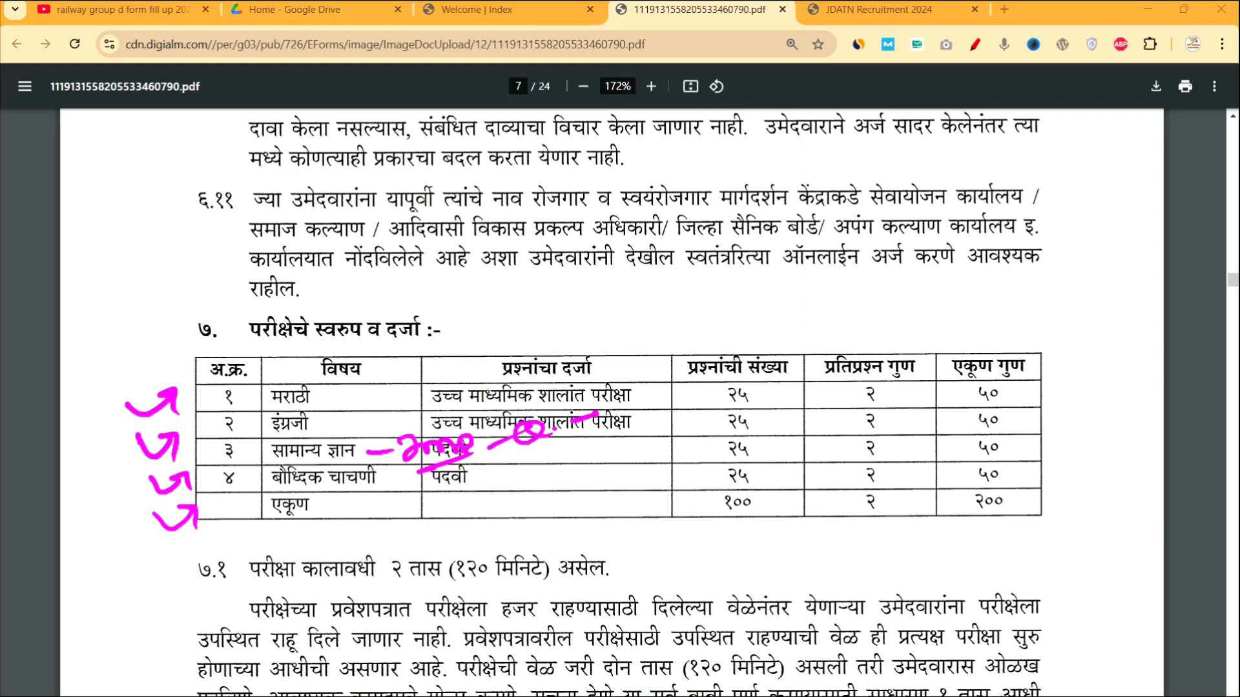
mouse_move(618, 387)
left_mouse_down()
mouse_move(639, 406)
mouse_move(667, 401)
left_mouse_up()
left_click_drag(656, 399, 680, 388)
left_click_drag(693, 380, 795, 354)
mouse_move(793, 329)
left_mouse_down()
mouse_move(818, 342)
mouse_move(887, 290)
left_mouse_up()
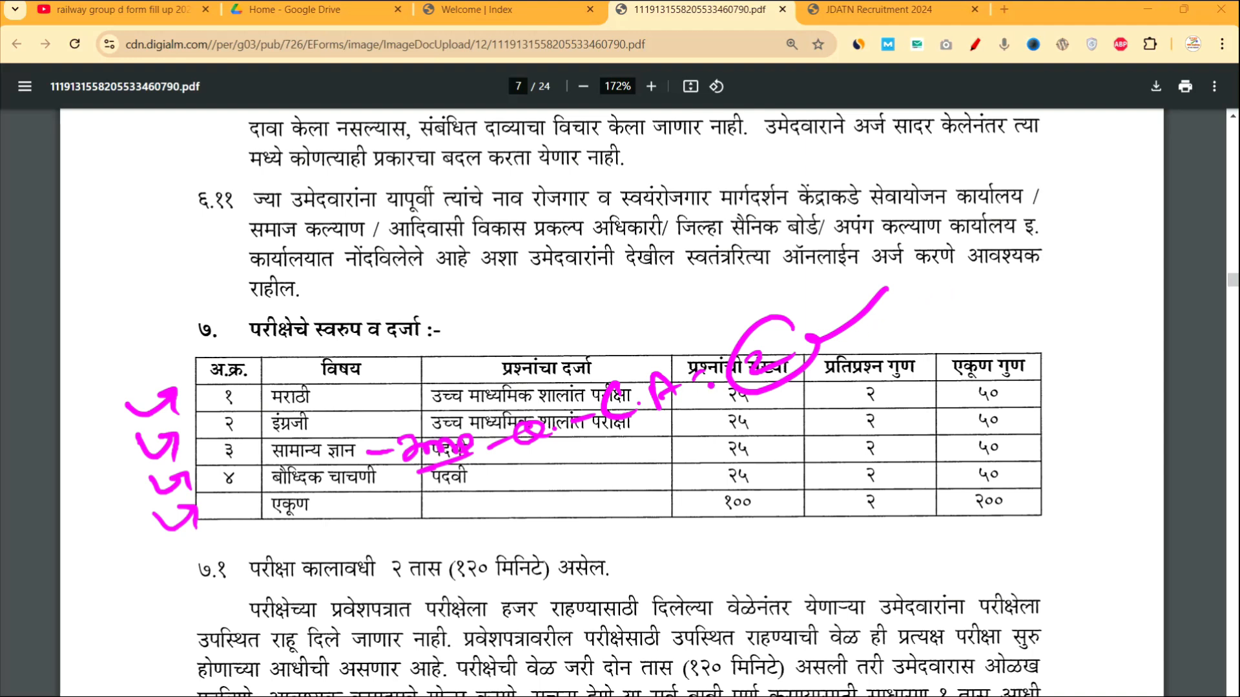
Tick the मराठी and इंग्रजी subjects and write an underlined 100-150 note above the table.
left_click_drag(356, 407, 411, 369)
left_click_drag(354, 416, 412, 393)
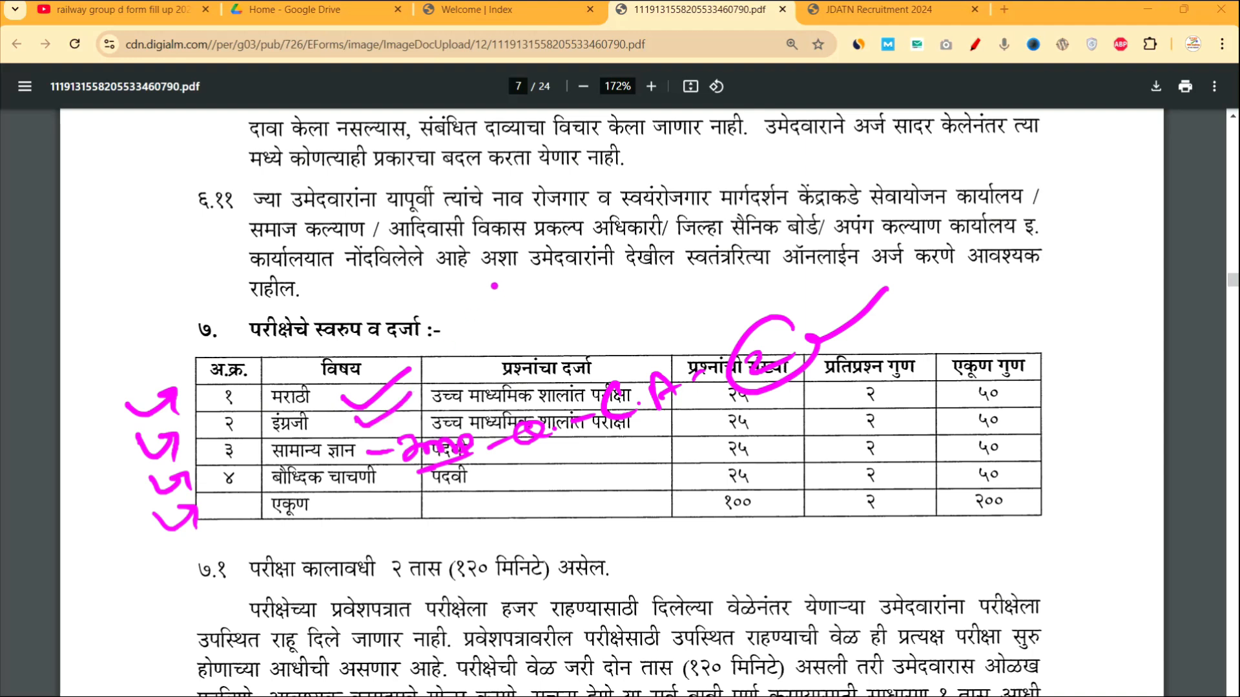
mouse_move(478, 302)
left_mouse_down()
mouse_move(494, 313)
mouse_move(599, 273)
mouse_move(589, 284)
left_mouse_up()
left_click_drag(625, 239, 807, 187)
left_click_drag(585, 331, 787, 227)
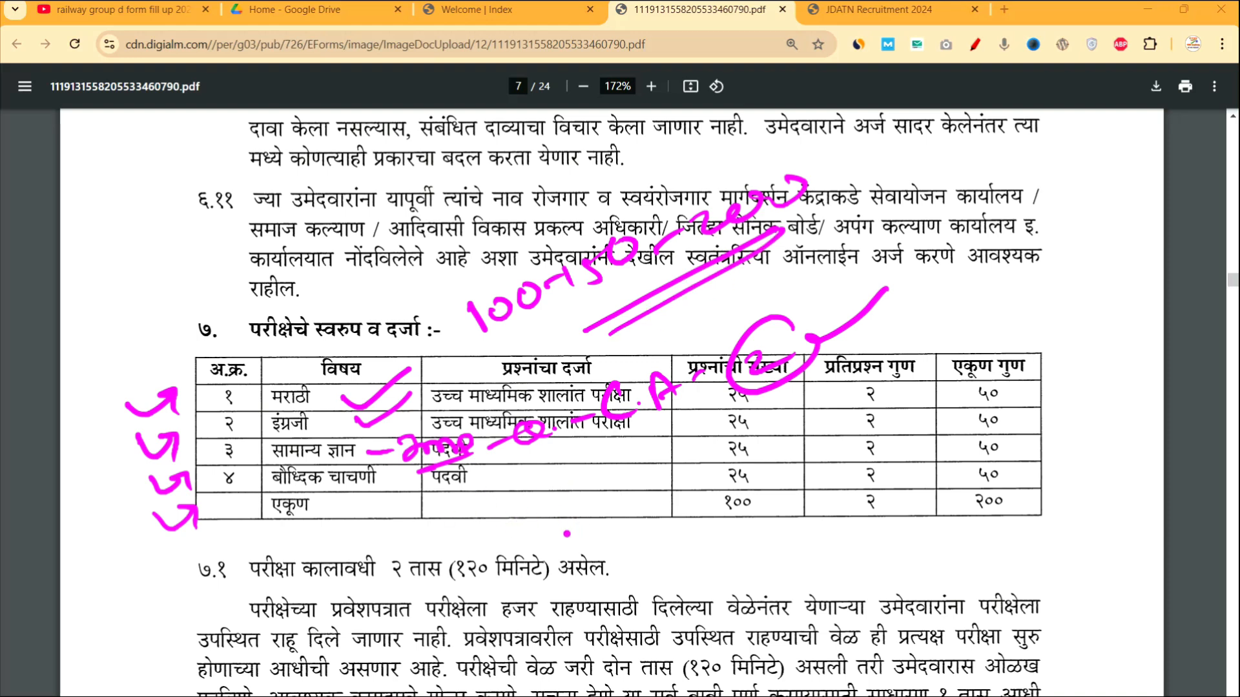
Write an underlined 10 with an arrow, circle the १०० total, and write 100-200 beside the marks.
left_click_drag(567, 520, 580, 543)
left_click_drag(596, 519, 594, 516)
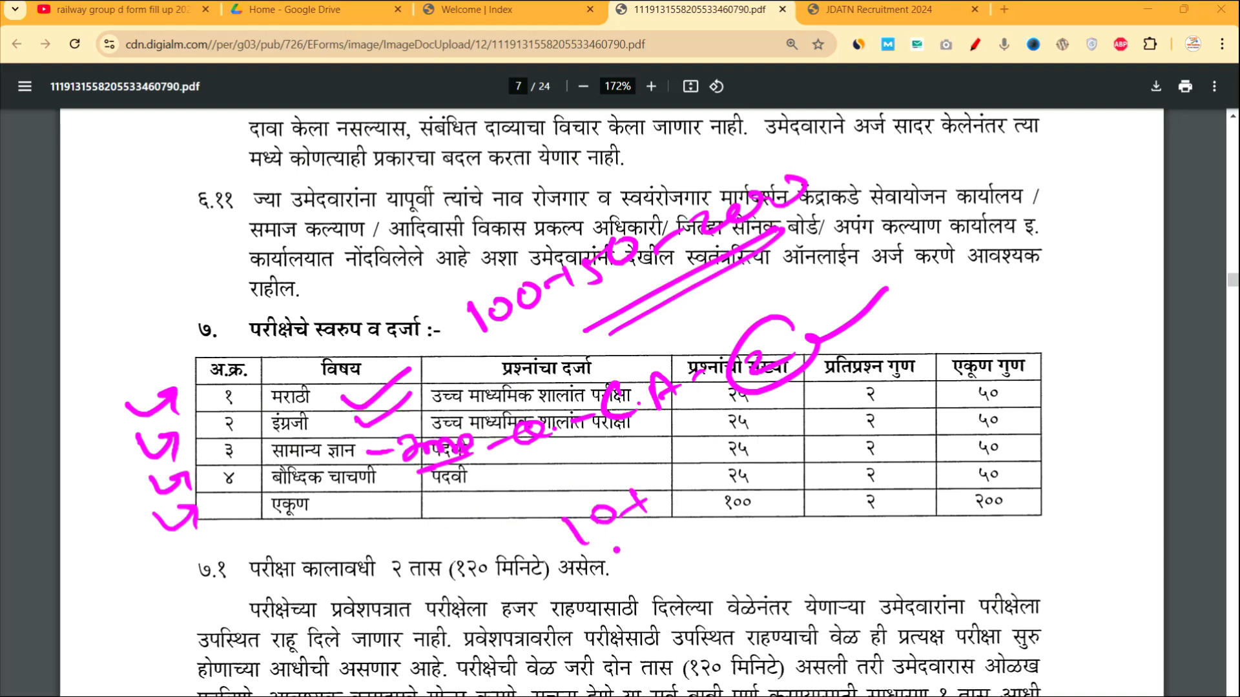
left_click_drag(678, 514, 576, 568)
left_click_drag(597, 591, 686, 542)
mouse_move(698, 546)
left_mouse_down()
mouse_move(752, 520)
mouse_move(759, 552)
left_mouse_up()
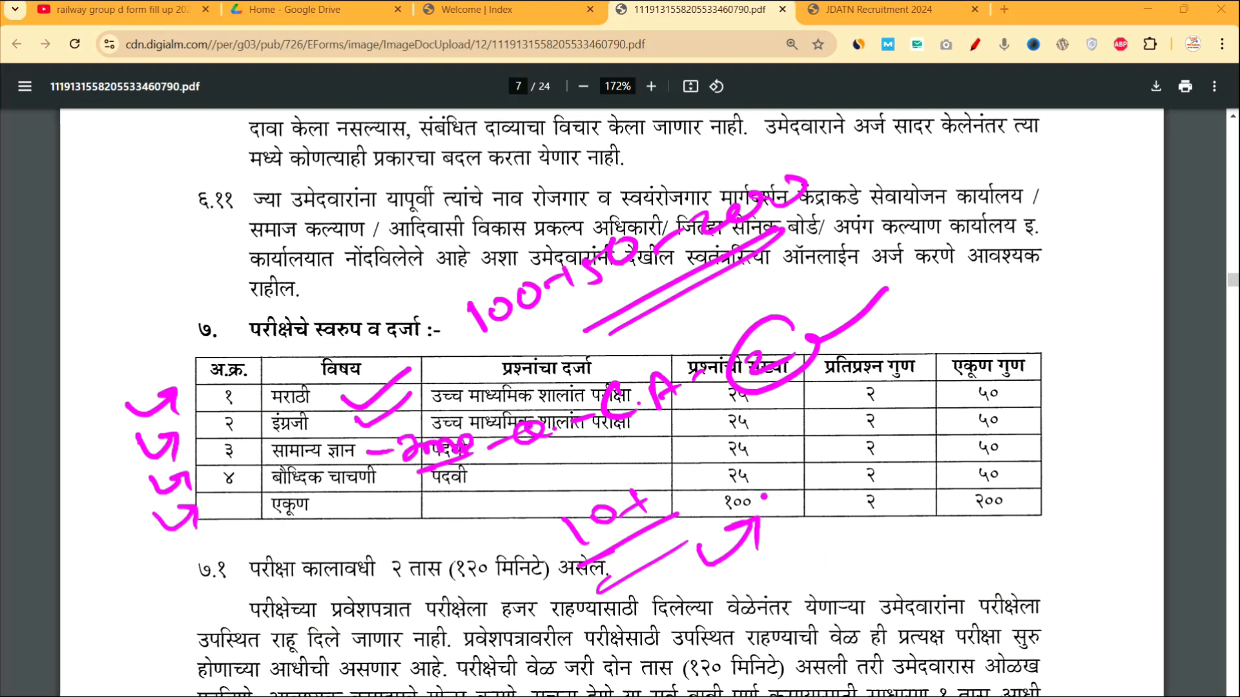
mouse_move(785, 486)
left_mouse_down()
mouse_move(793, 510)
mouse_move(846, 555)
left_mouse_up()
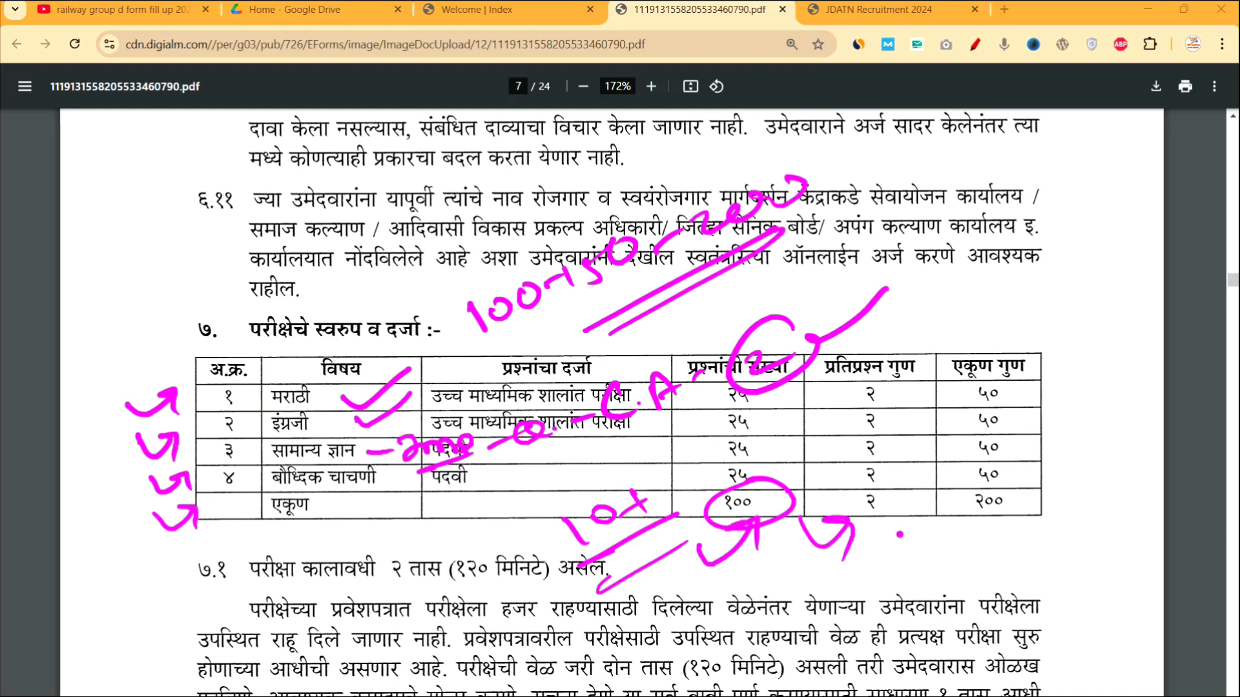
left_click_drag(921, 553, 1107, 514)
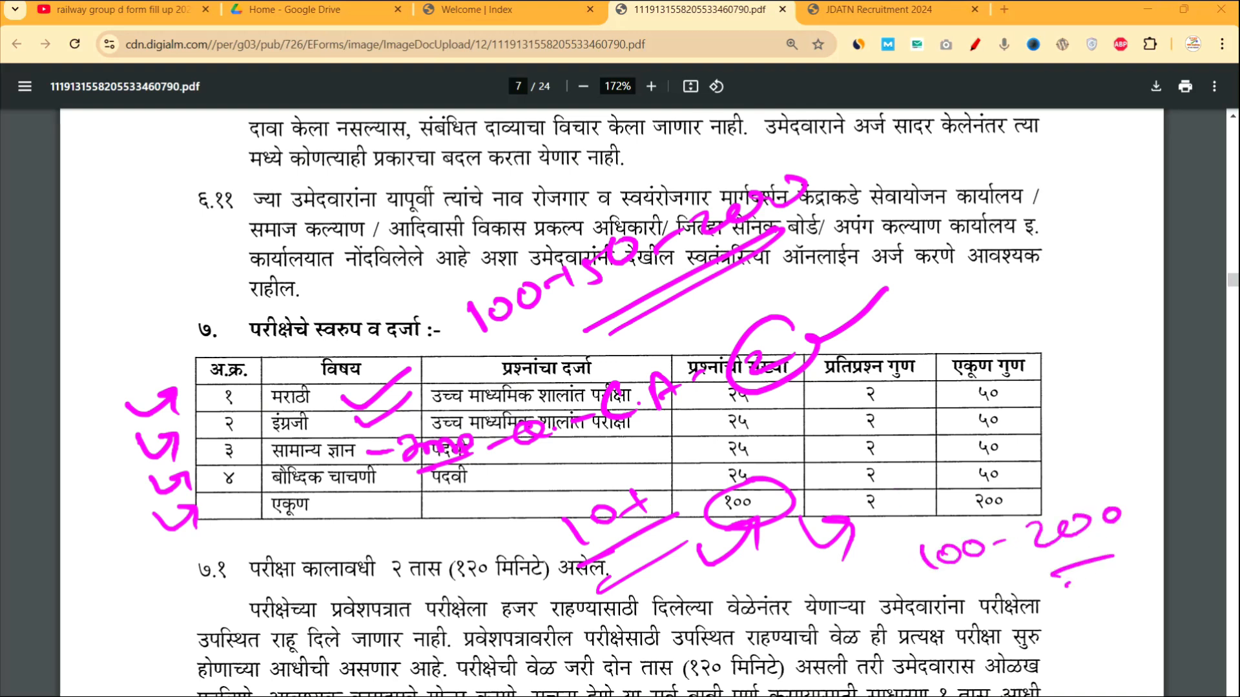
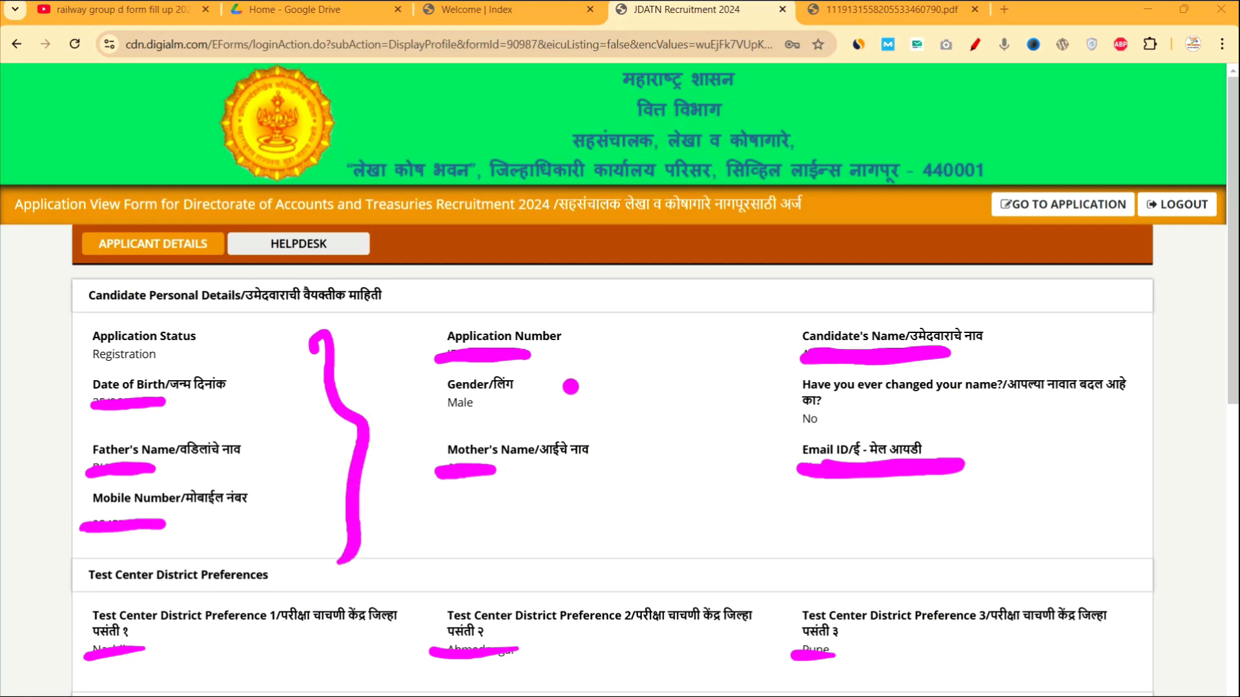
Bracket the personal details columns with hand-drawn lines for viewers.
mouse_move(670, 331)
left_mouse_down()
mouse_move(686, 407)
mouse_move(678, 504)
left_mouse_up()
mouse_move(1071, 316)
left_mouse_down()
mouse_move(1059, 341)
mouse_move(1088, 460)
mouse_move(1037, 538)
left_mouse_up()
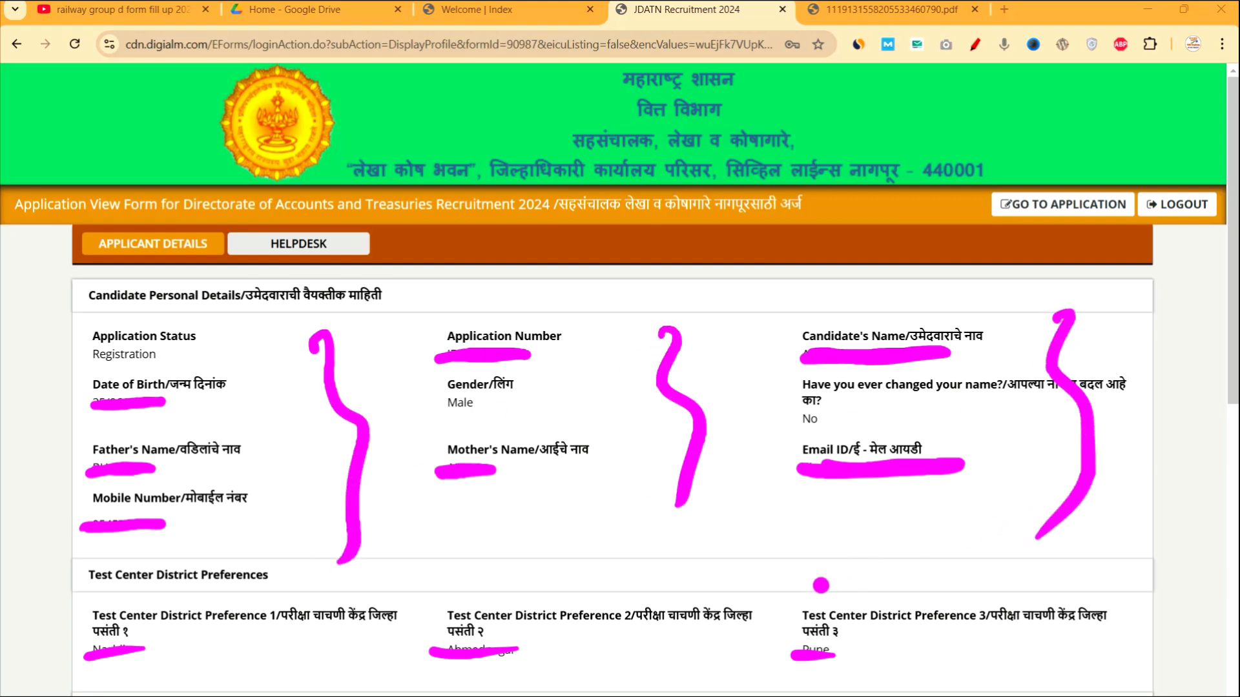
left_click_drag(761, 653, 751, 667)
Handwrite a Marathi abbreviation above the details and strike through the candidate's name label.
mouse_move(706, 276)
left_mouse_down()
mouse_move(742, 287)
mouse_move(765, 318)
left_mouse_up()
left_click_drag(775, 261, 789, 305)
left_click_drag(746, 217, 750, 231)
left_click_drag(868, 247, 881, 251)
left_click_drag(891, 261, 930, 289)
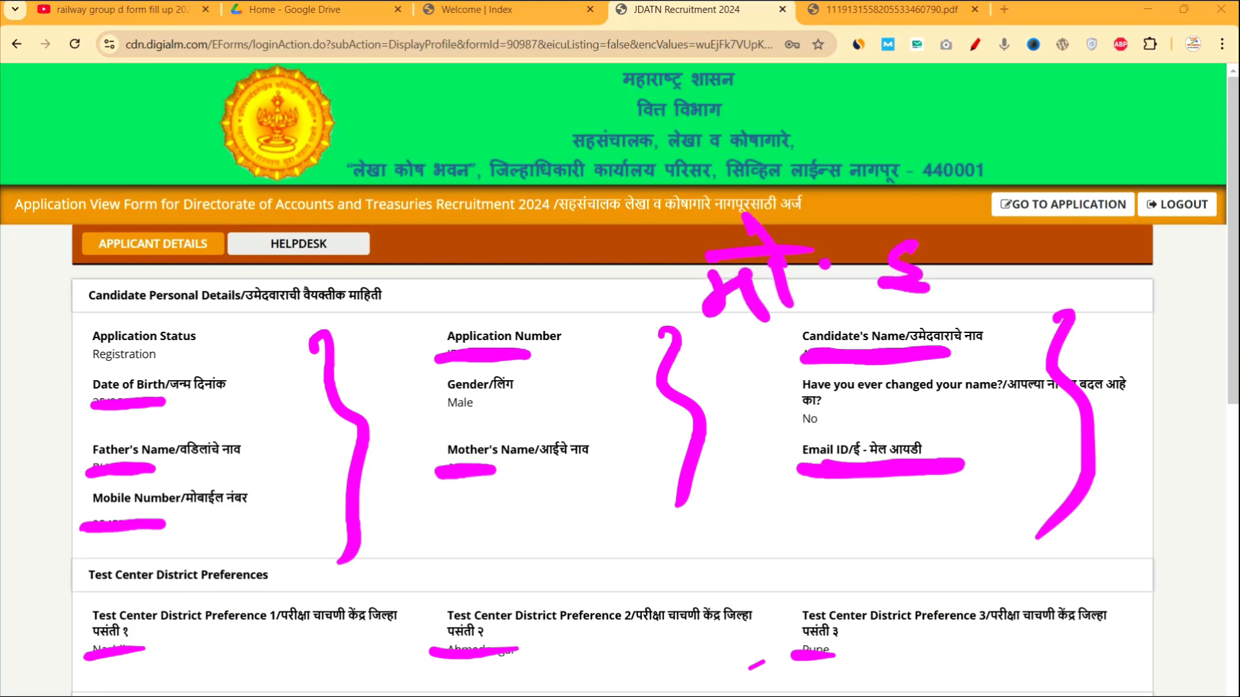
left_click_drag(921, 197, 930, 223)
left_click_drag(783, 341, 925, 319)
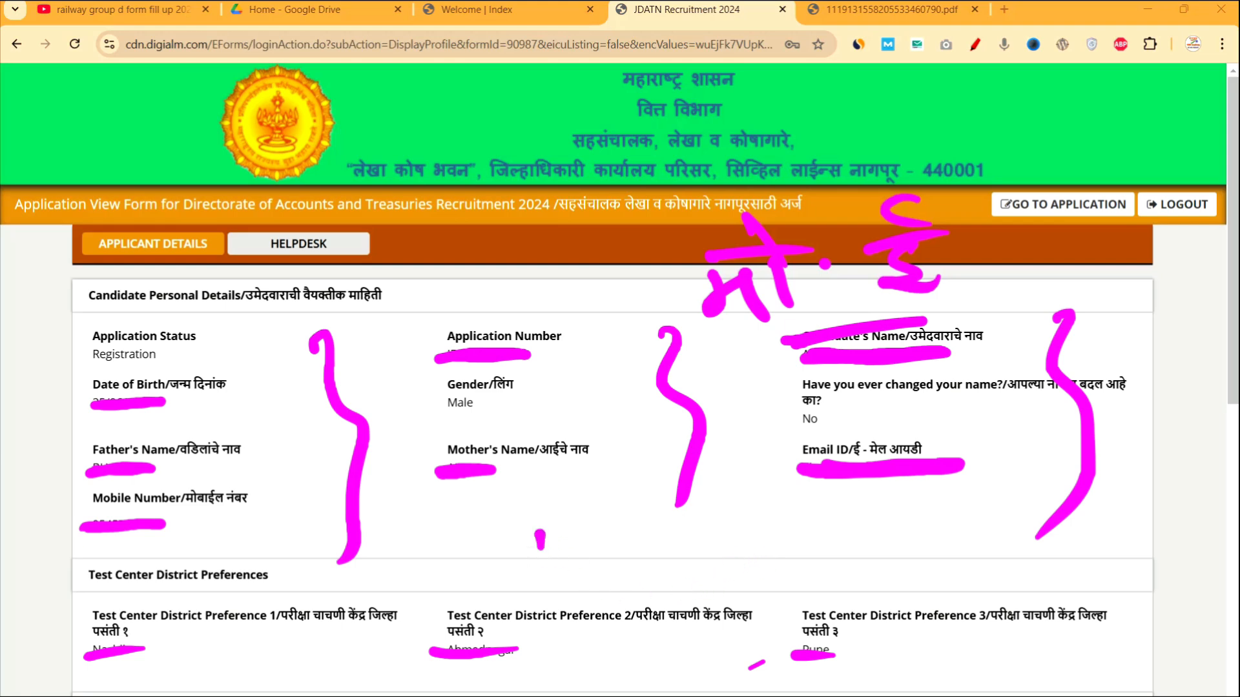
Handwrite letters below the details, erase them, and mark where to continue to the form.
left_click_drag(541, 537, 557, 561)
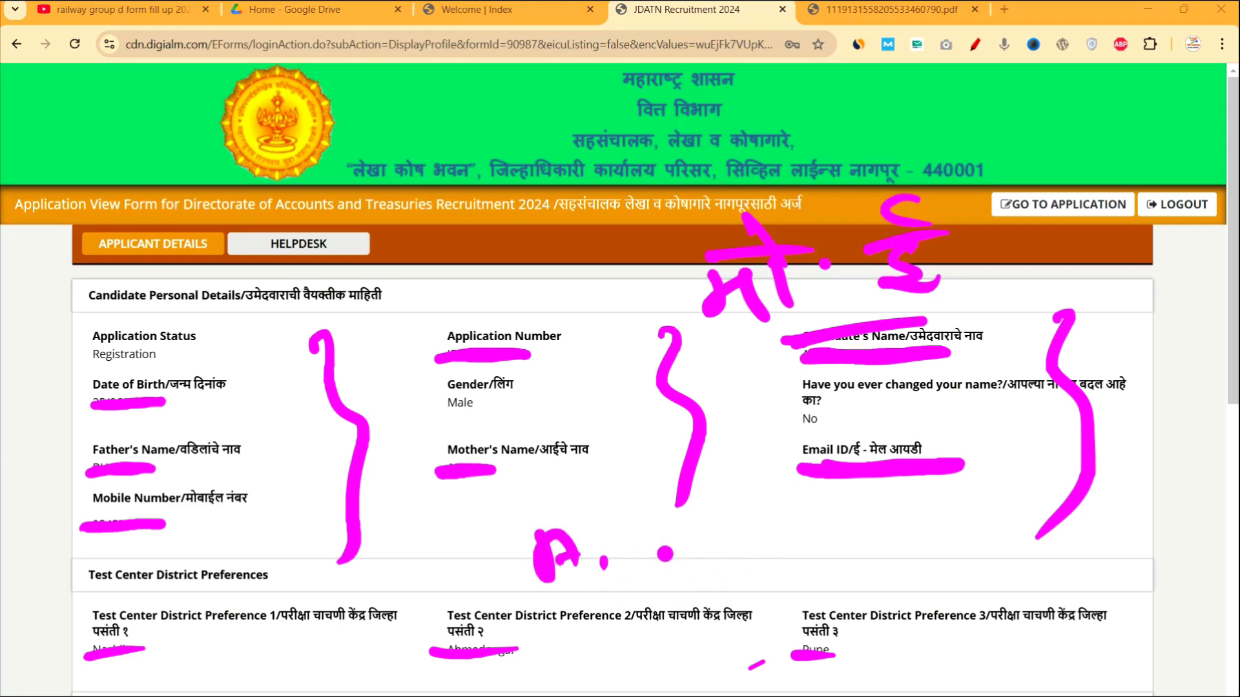
mouse_move(580, 556)
left_mouse_down()
mouse_move(673, 568)
mouse_move(780, 541)
left_mouse_up()
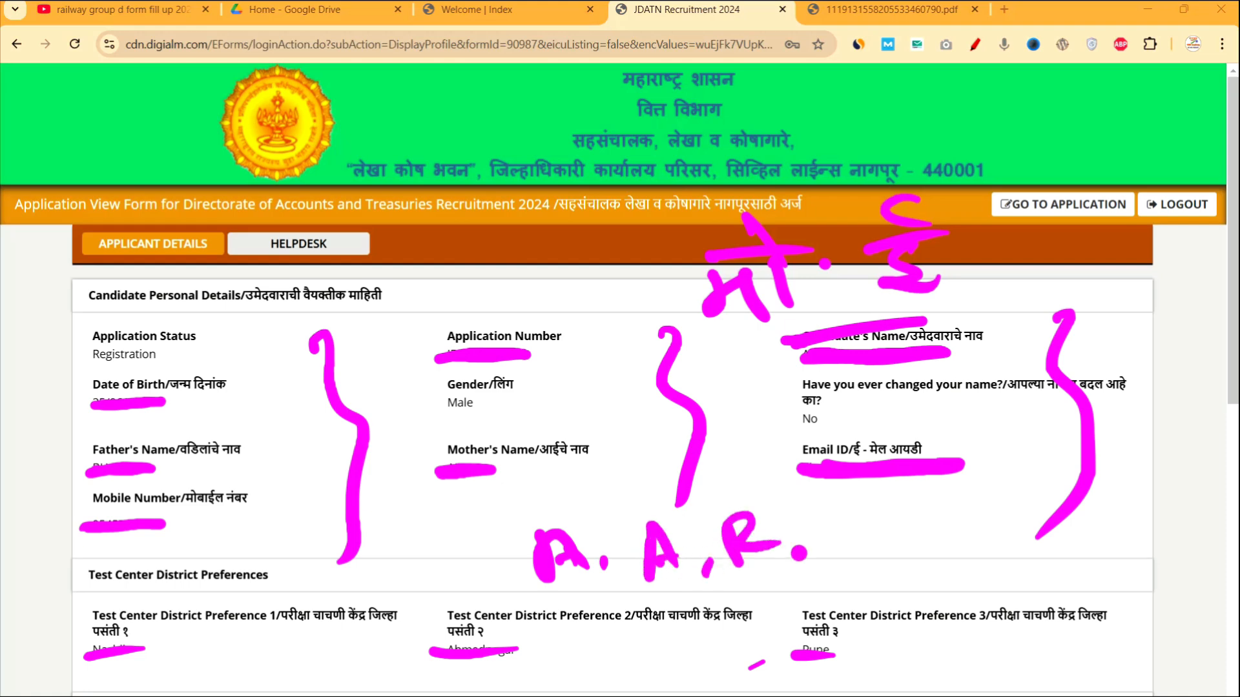
left_click_drag(751, 592, 967, 570)
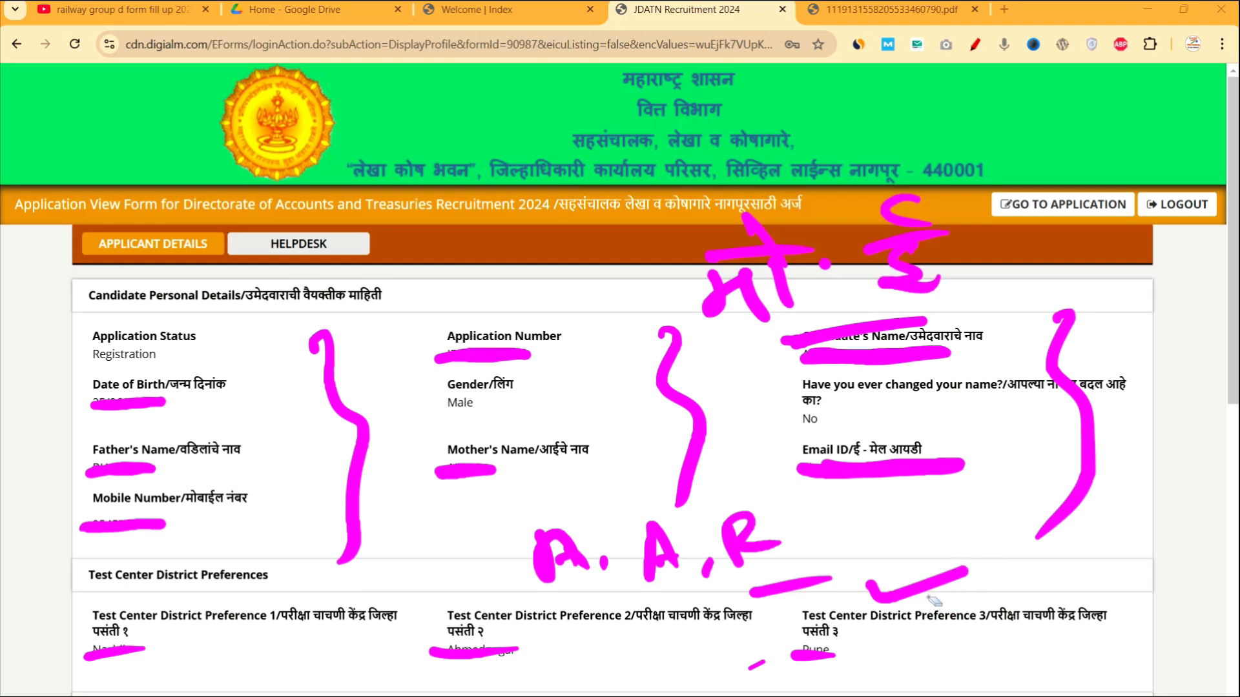
mouse_move(934, 601)
left_mouse_down()
mouse_move(739, 559)
mouse_move(572, 558)
left_mouse_up()
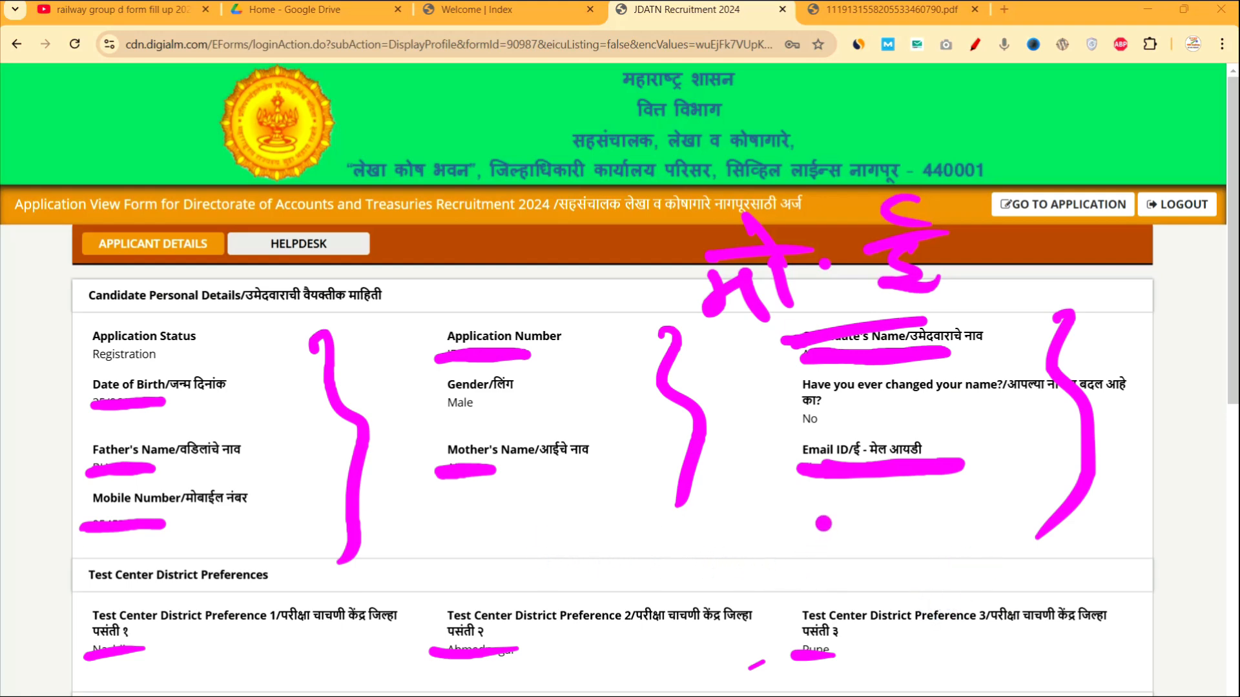
mouse_move(1100, 157)
left_mouse_down()
mouse_move(949, 213)
mouse_move(1123, 158)
left_mouse_up()
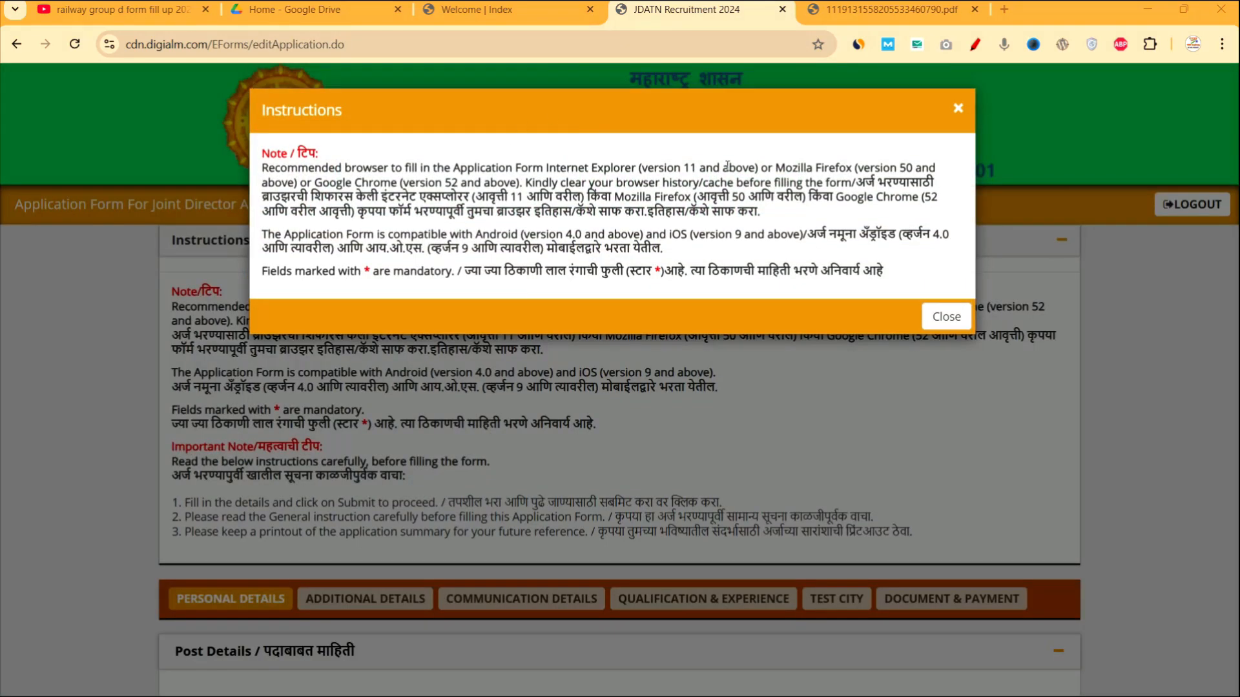
Close the Instructions notice and scroll to the prefilled Junior Accountant post and test-centre preferences.
left_click(947, 317)
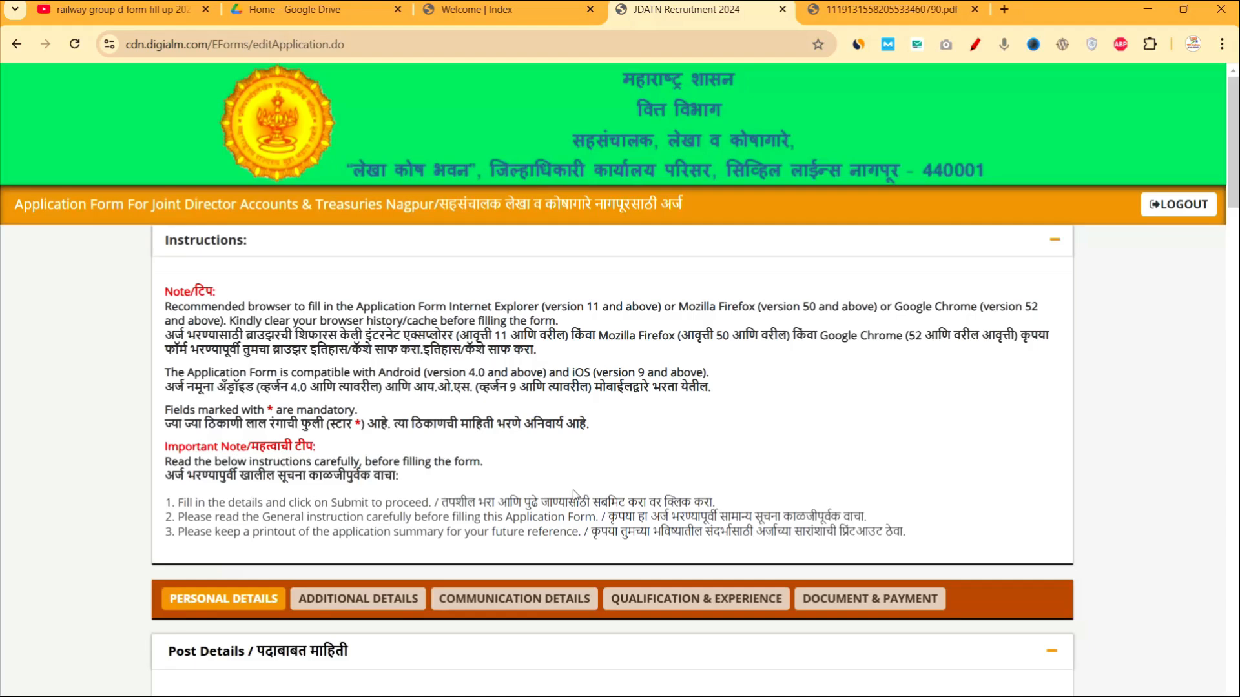
scroll(456, 562, "down", 1)
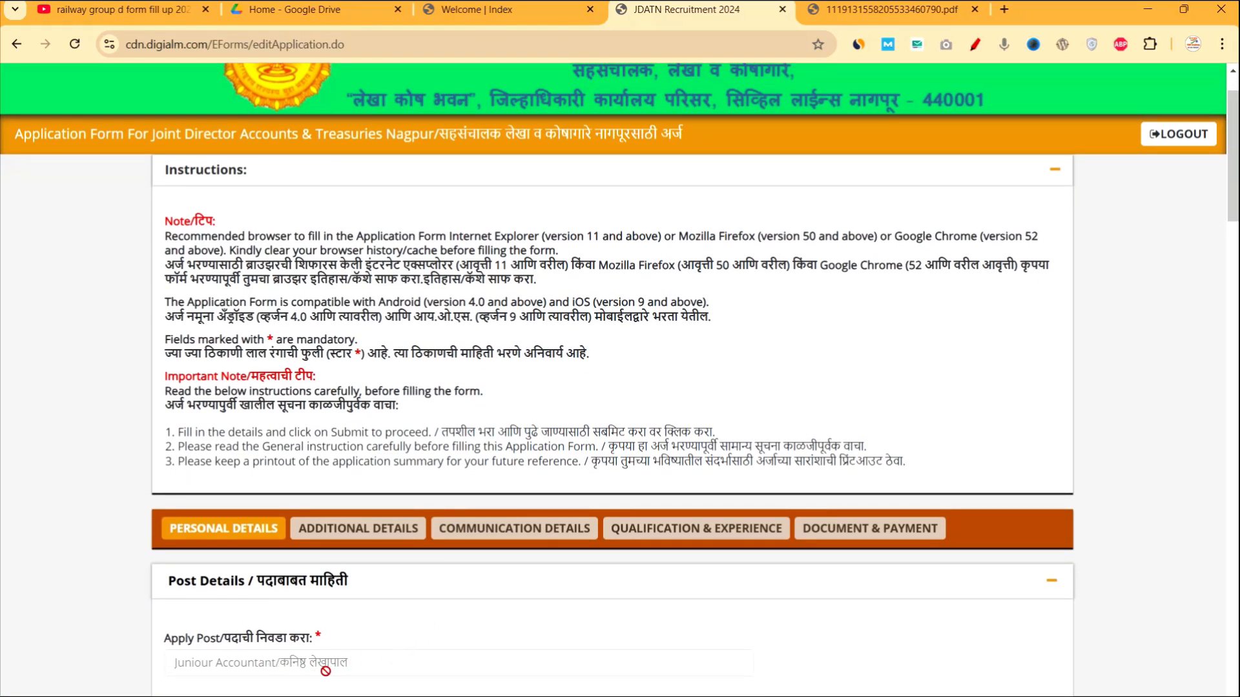
scroll(326, 671, "down", 1)
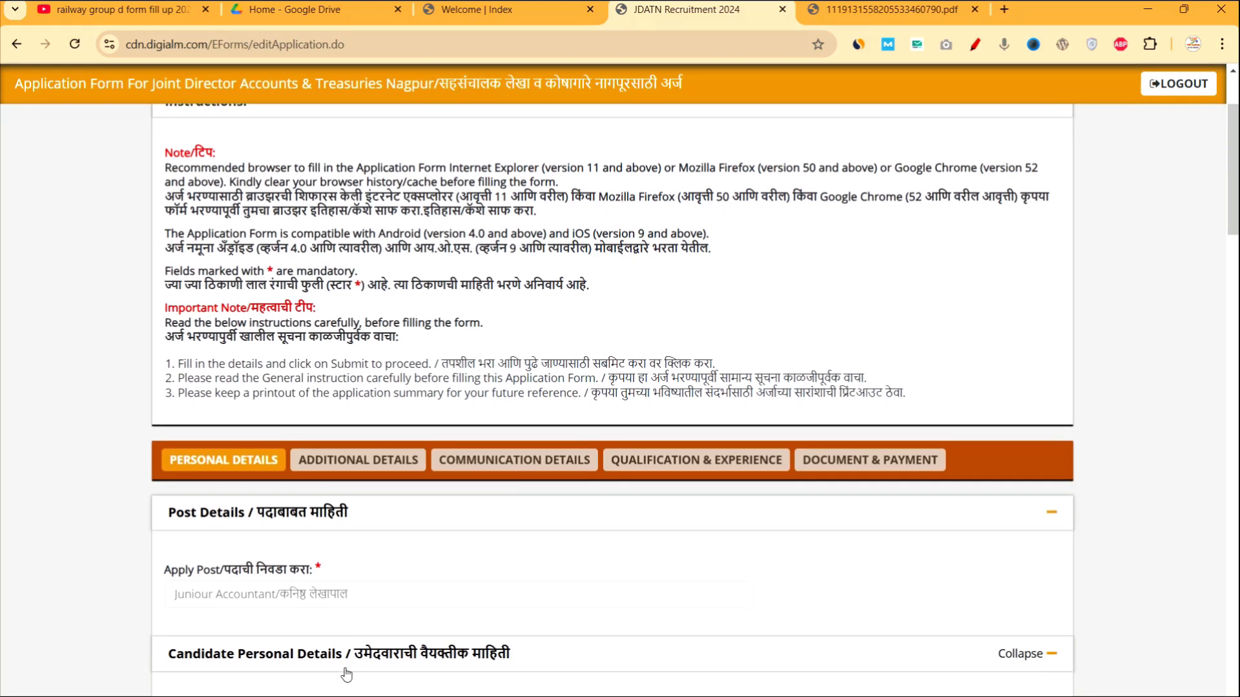
scroll(346, 675, "down", 1)
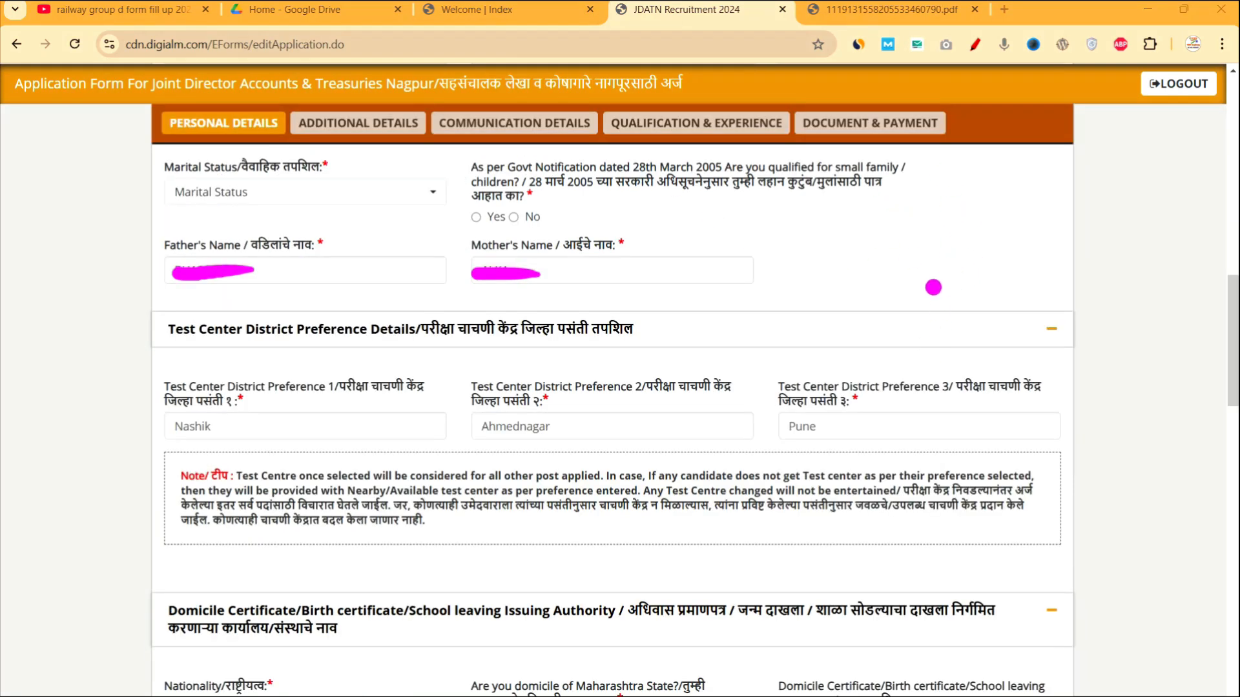
Circle the Marital Status field and draw arrows to the small-family question's answers.
mouse_move(929, 236)
left_mouse_down()
mouse_move(953, 195)
mouse_move(972, 216)
left_mouse_up()
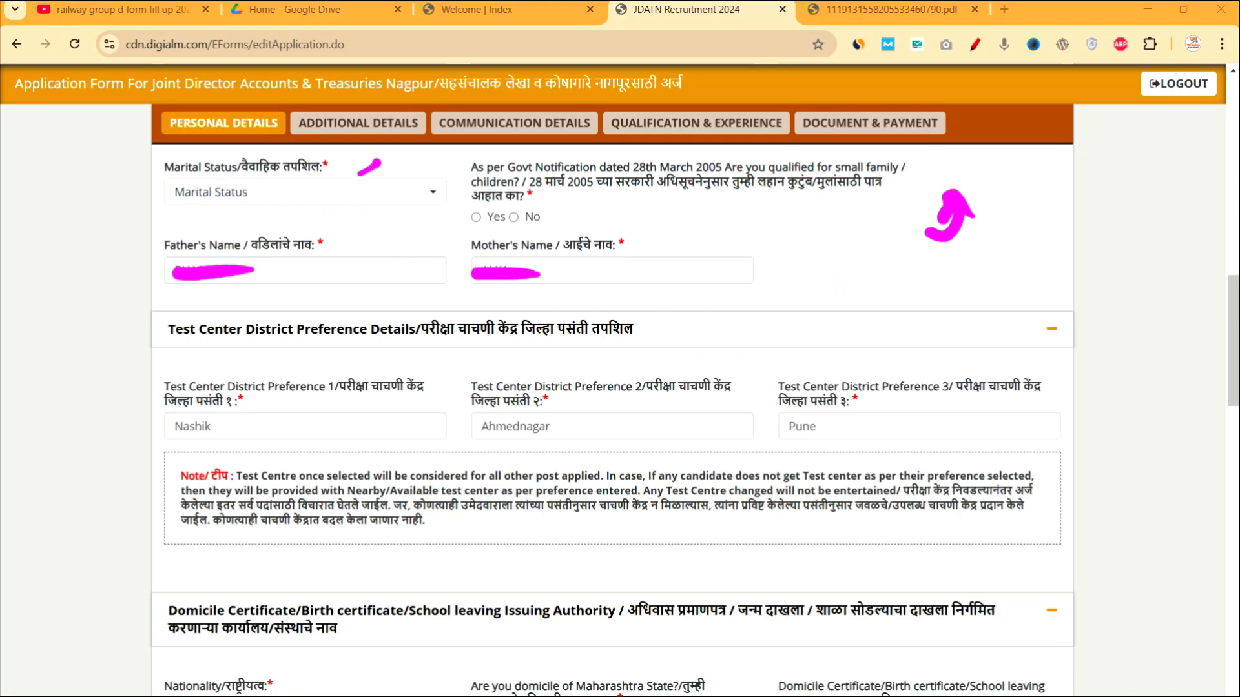
left_click_drag(377, 163, 296, 204)
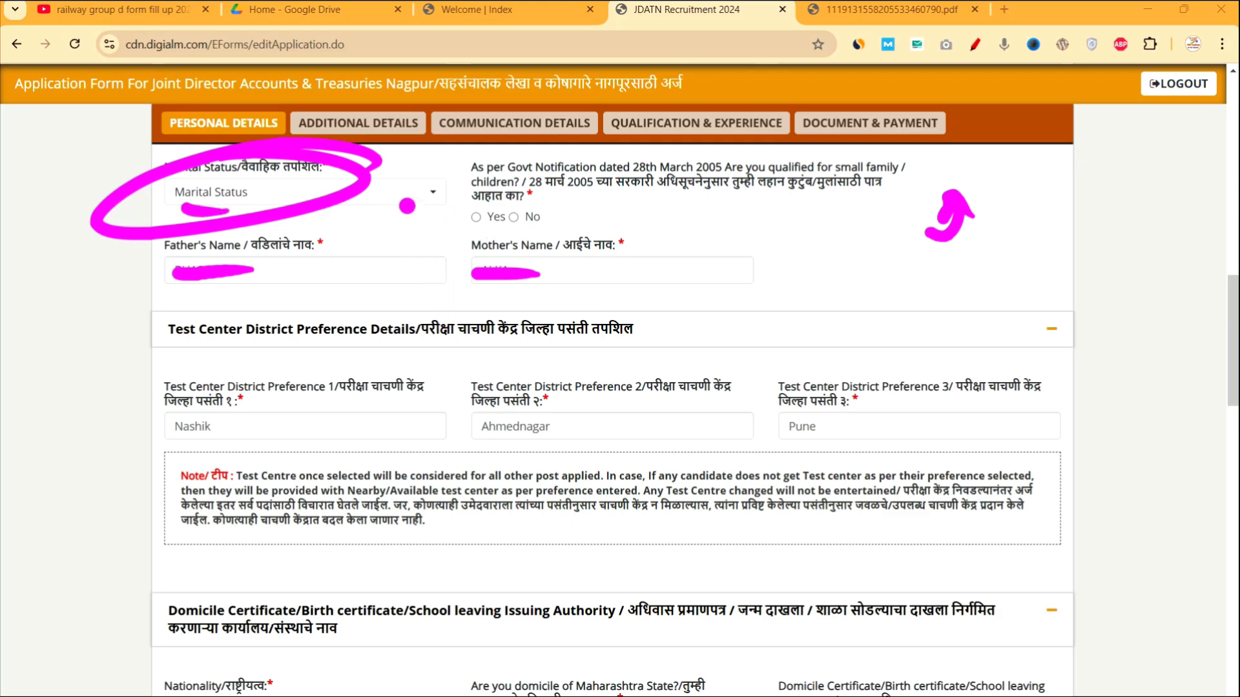
mouse_move(690, 210)
left_mouse_down()
mouse_move(783, 211)
mouse_move(754, 265)
left_mouse_up()
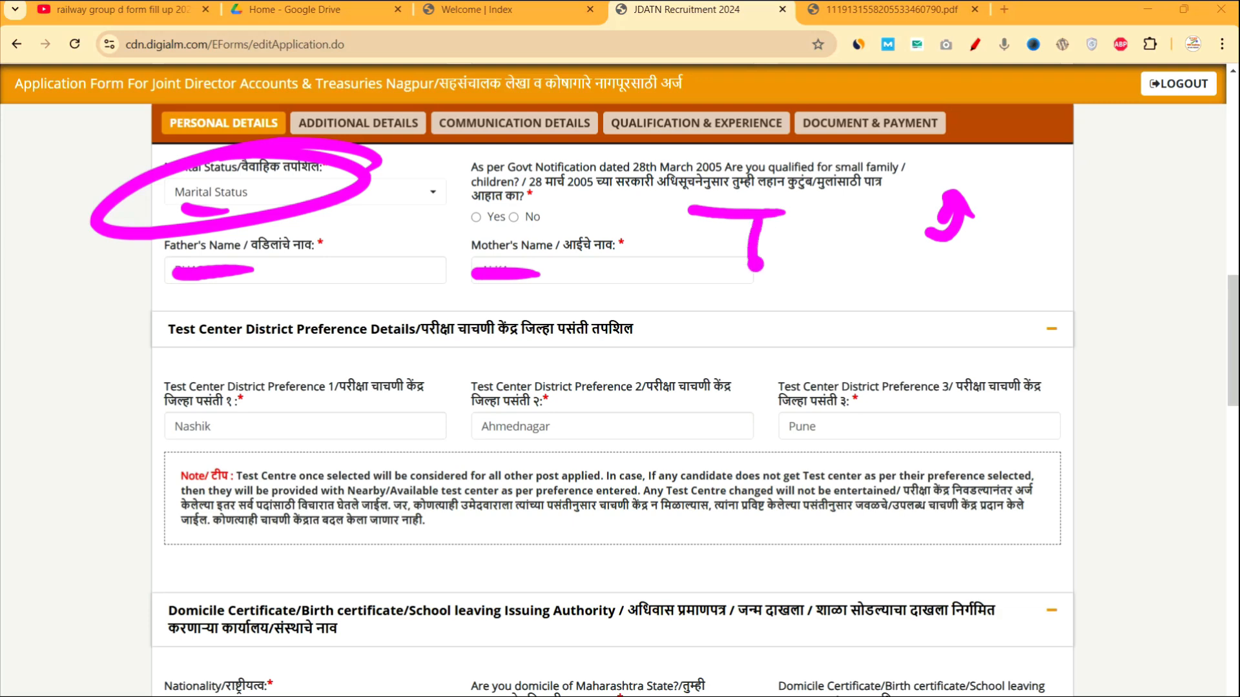
left_click_drag(753, 215, 735, 243)
left_click_drag(761, 220, 787, 248)
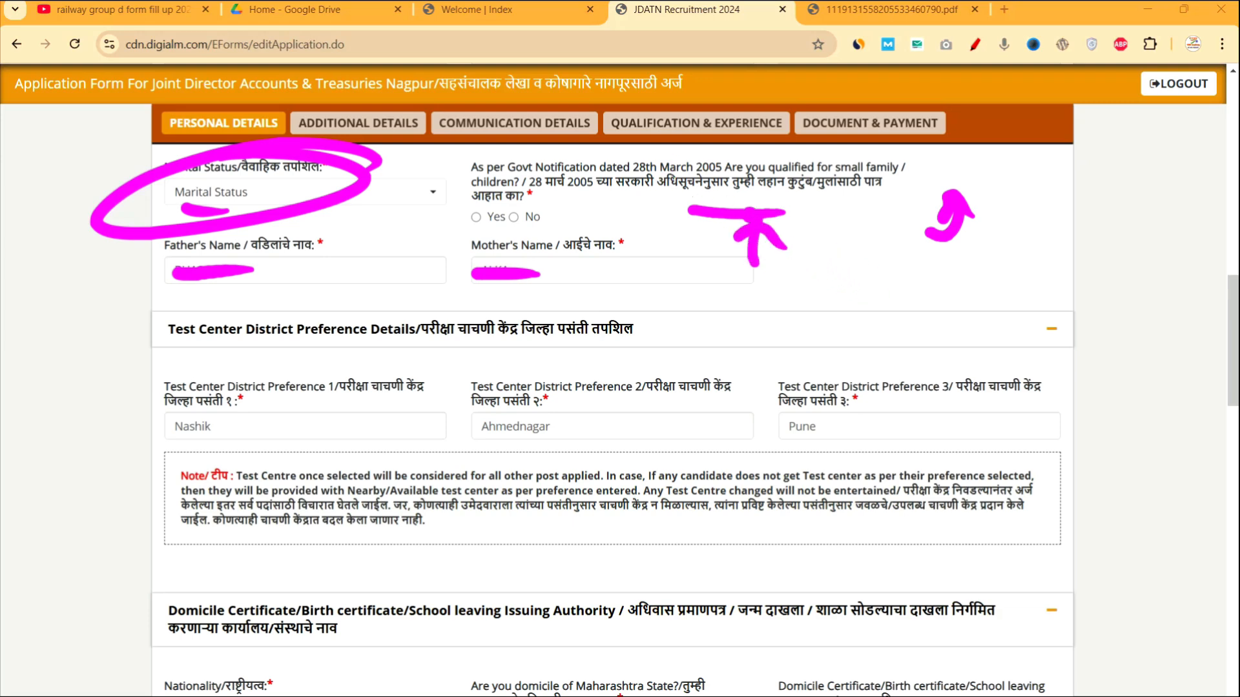
mouse_move(568, 199)
left_mouse_down()
mouse_move(481, 214)
mouse_move(727, 182)
left_mouse_up()
Write 2+ for the children count and number the test-centre preferences, ticking Pune.
mouse_move(834, 287)
left_mouse_down()
mouse_move(865, 312)
mouse_move(910, 294)
left_mouse_up()
left_click_drag(898, 281, 898, 320)
mouse_move(819, 344)
left_mouse_down()
mouse_move(925, 332)
mouse_move(1001, 339)
mouse_move(1011, 364)
left_mouse_up()
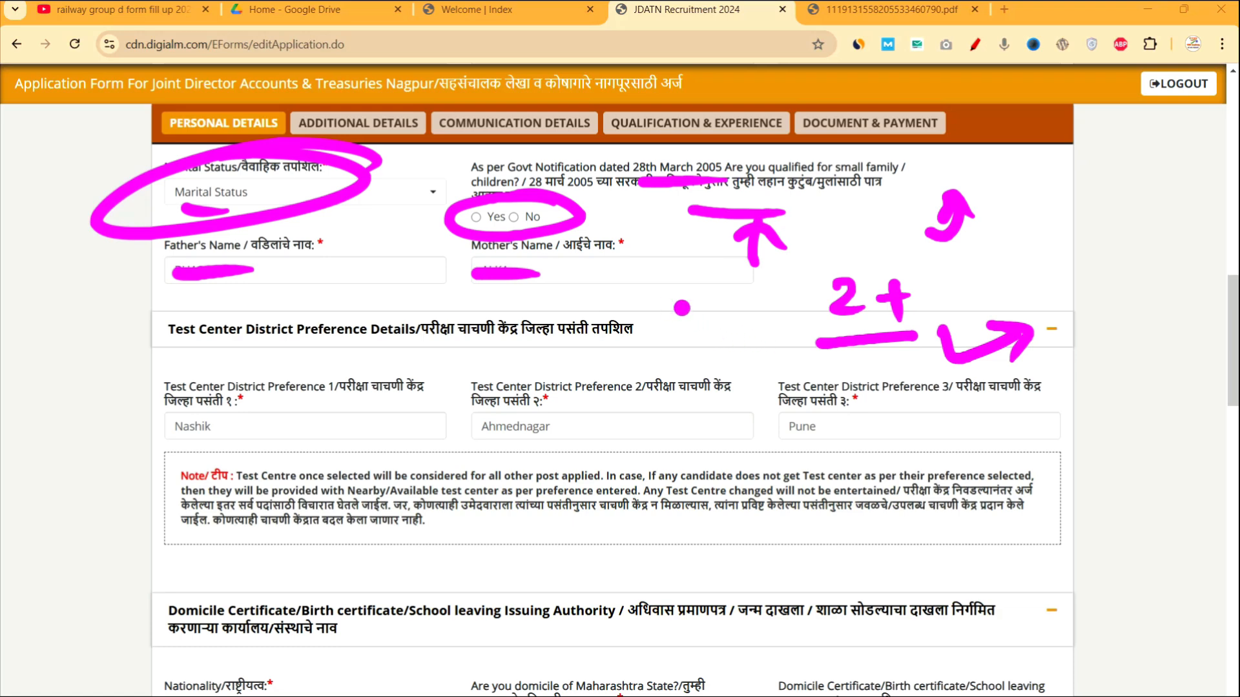
left_click_drag(686, 432, 739, 478)
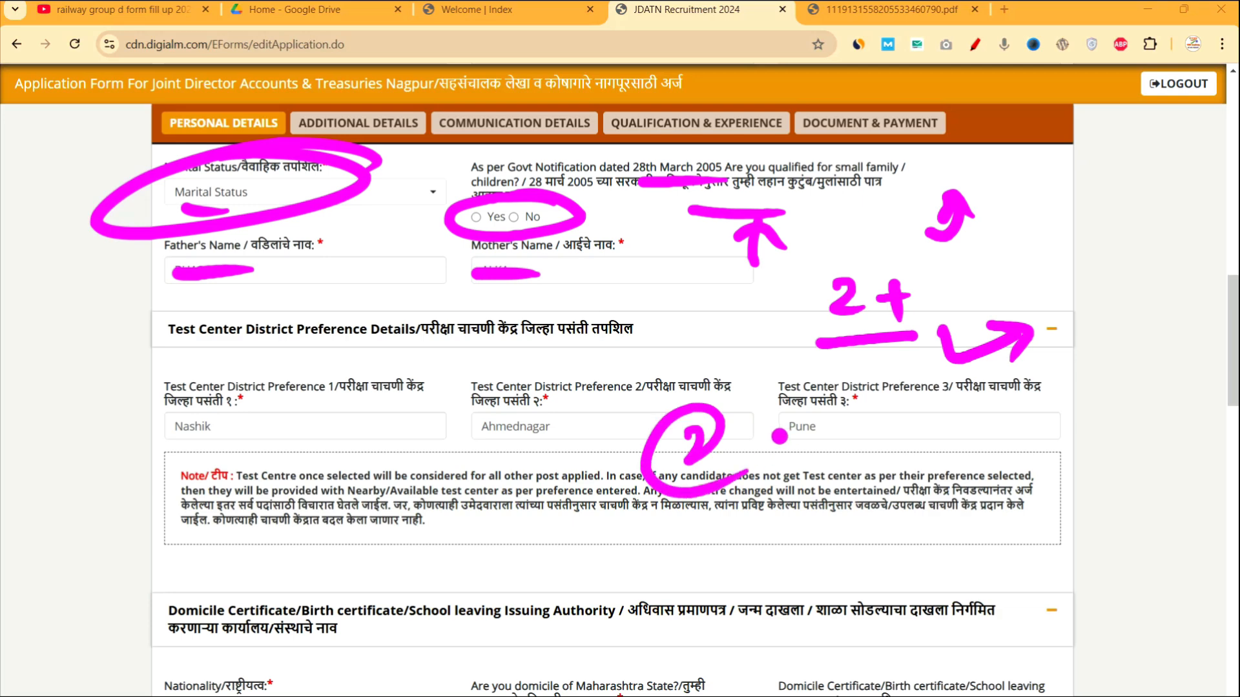
mouse_move(778, 432)
left_mouse_down()
mouse_move(807, 470)
mouse_move(930, 414)
left_mouse_up()
left_click_drag(720, 559, 768, 578)
left_click_drag(833, 550, 838, 581)
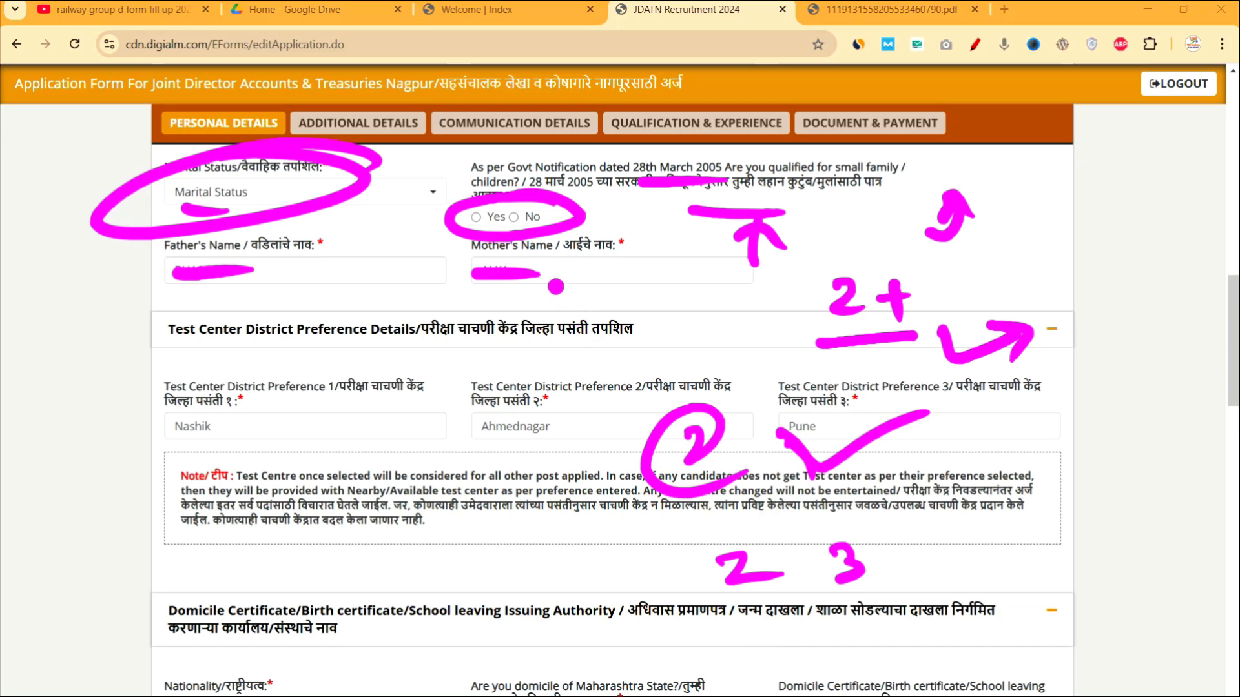
Erase the numbering, tick and other annotations from the form.
key("ctrl+shift+5")
mouse_move(804, 479)
left_mouse_down()
mouse_move(653, 477)
mouse_move(839, 449)
mouse_move(864, 560)
mouse_move(728, 577)
left_mouse_up()
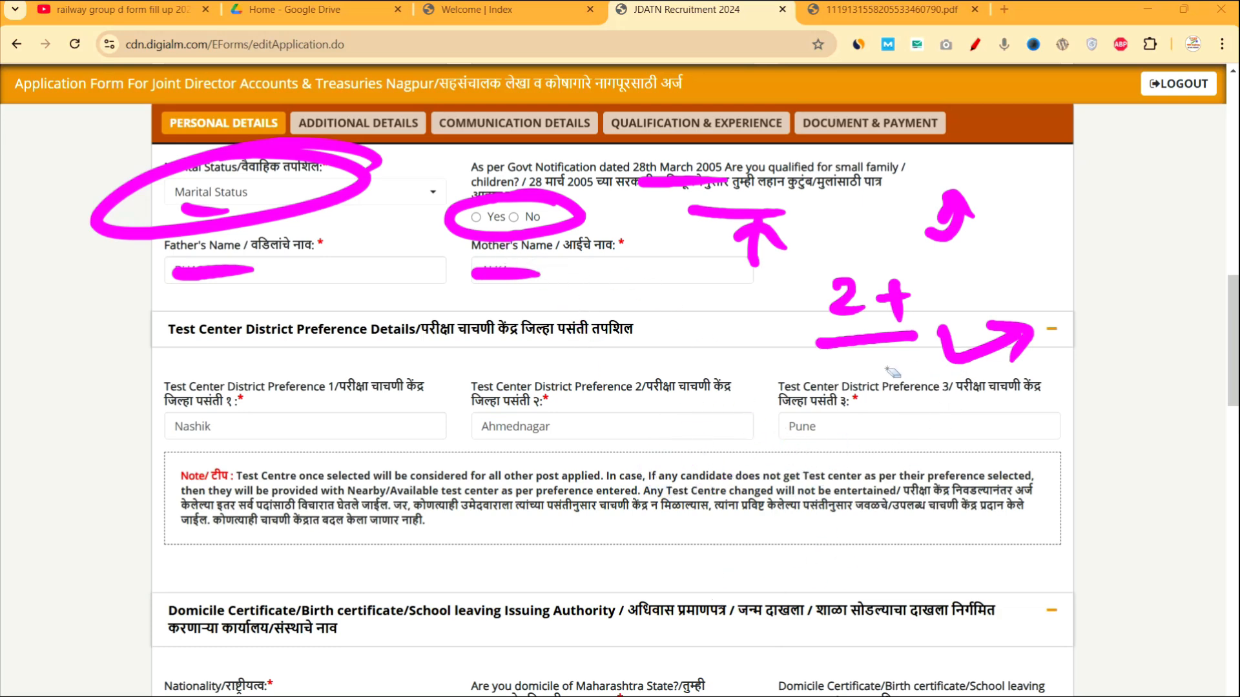
mouse_move(891, 372)
left_mouse_down()
mouse_move(931, 346)
mouse_move(772, 284)
mouse_move(748, 260)
mouse_move(568, 225)
mouse_move(677, 210)
left_mouse_up()
key("ctrl+shift+3")
Mark an X and a tick beside the small-family question.
left_click_drag(418, 228, 438, 225)
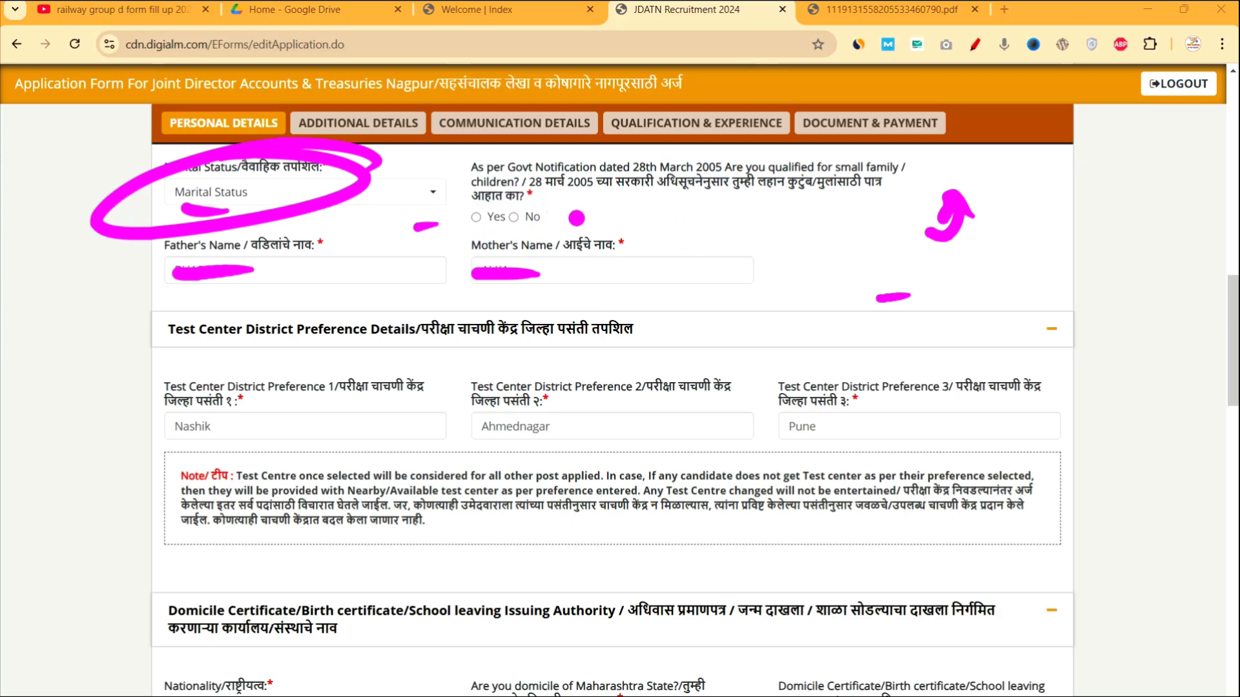
left_click_drag(577, 218, 590, 217)
left_click_drag(710, 204, 759, 234)
left_click_drag(751, 195, 715, 242)
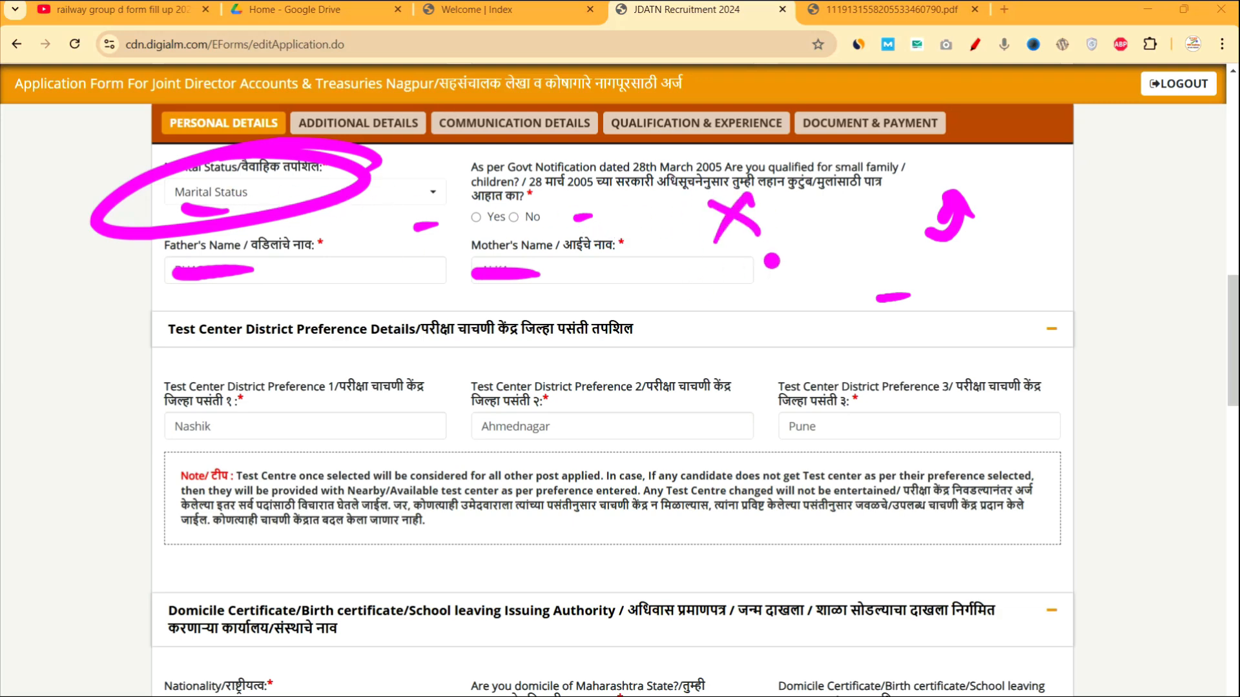
left_click_drag(811, 215, 863, 192)
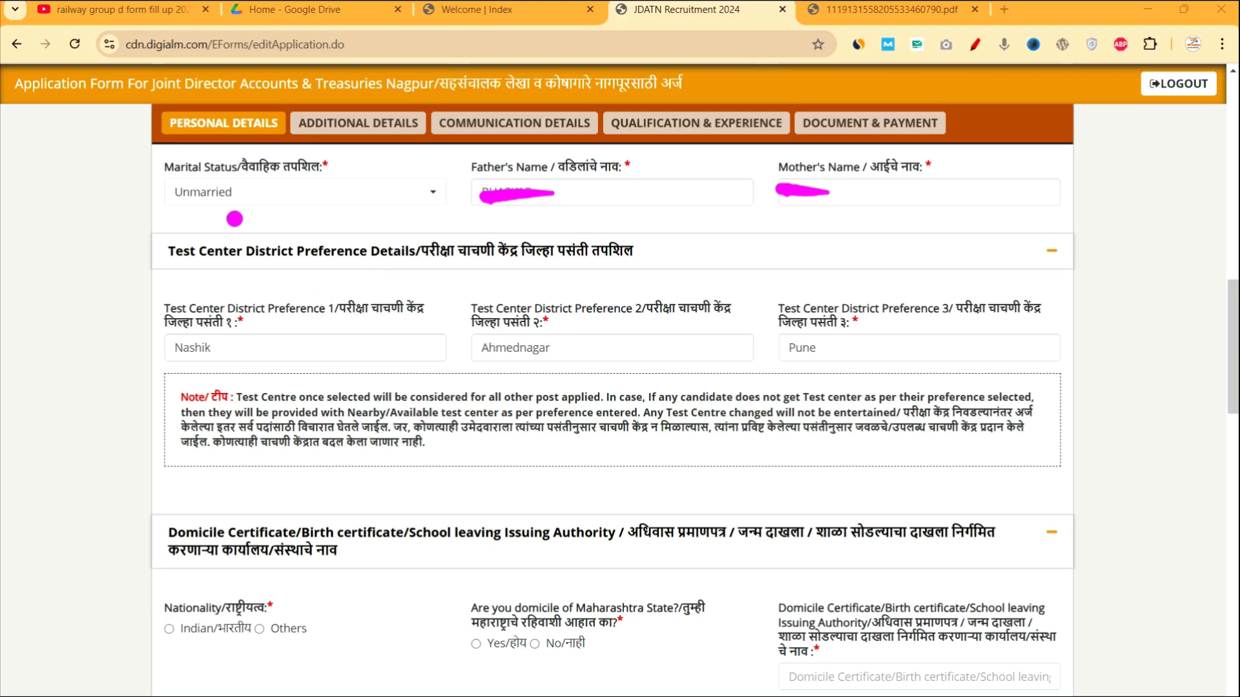
Annotate the Father's and Mother's Name fields and underline the Indian nationality option.
left_click_drag(609, 226, 666, 235)
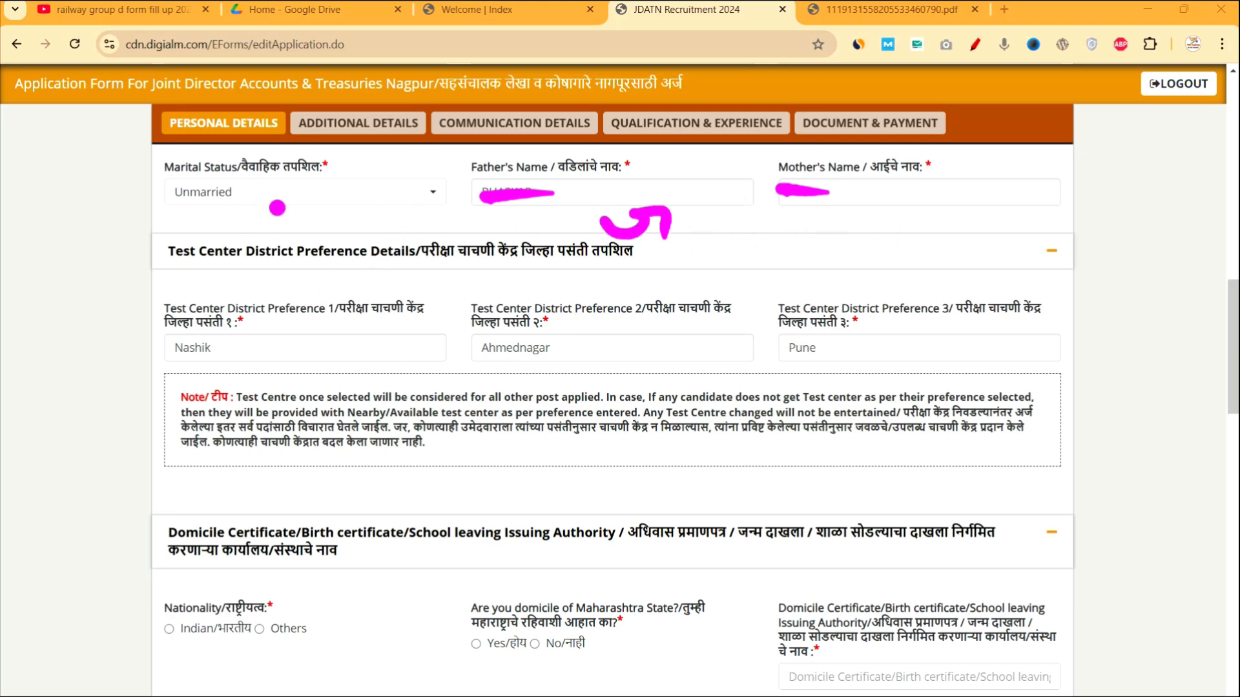
left_click_drag(841, 223, 924, 224)
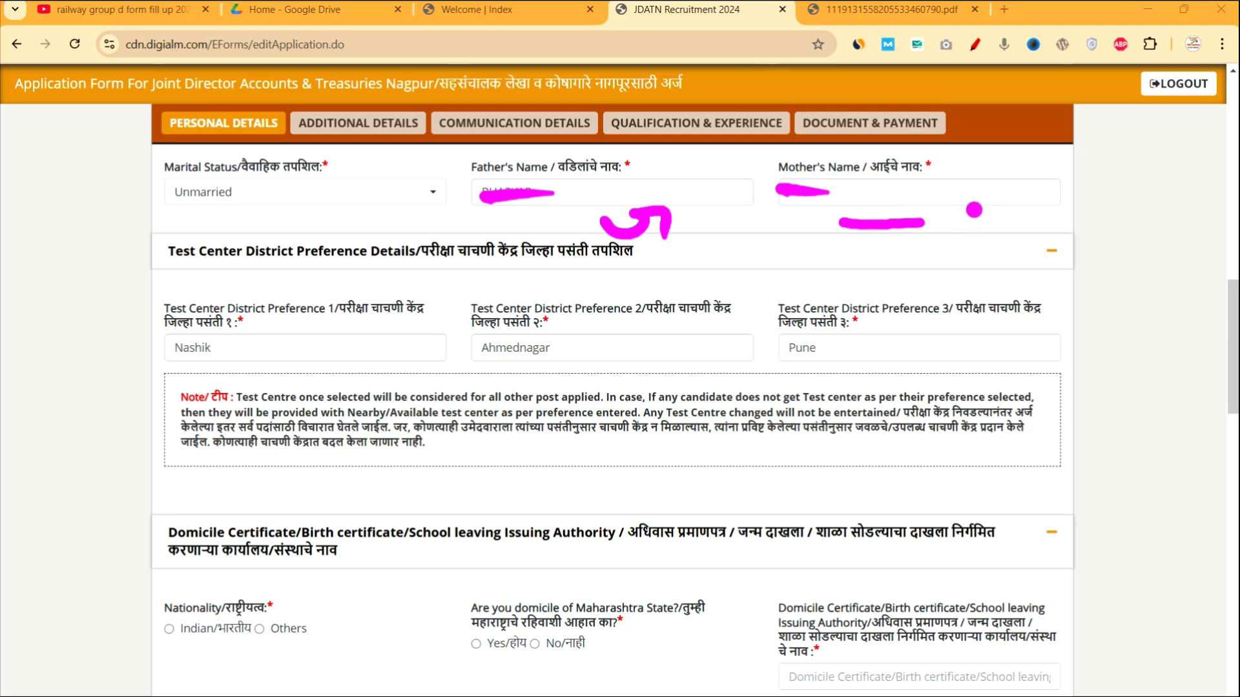
left_click_drag(985, 208, 1014, 232)
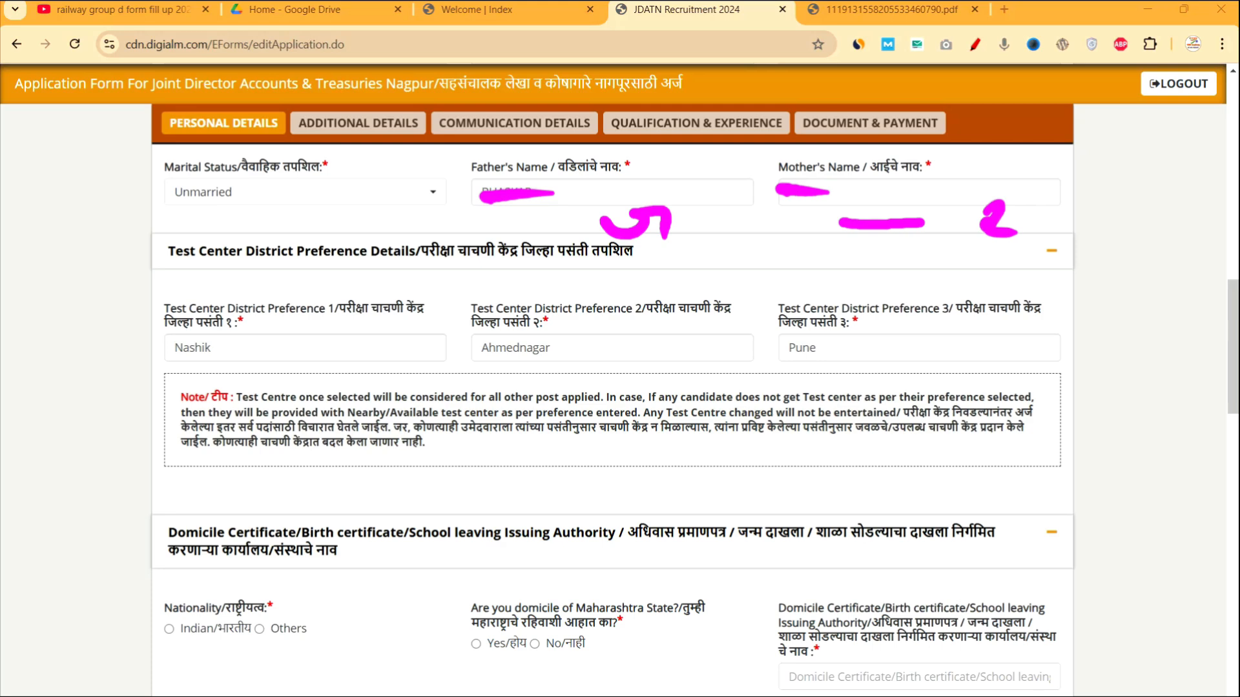
mouse_move(954, 268)
left_mouse_down()
mouse_move(998, 260)
mouse_move(1022, 286)
left_mouse_up()
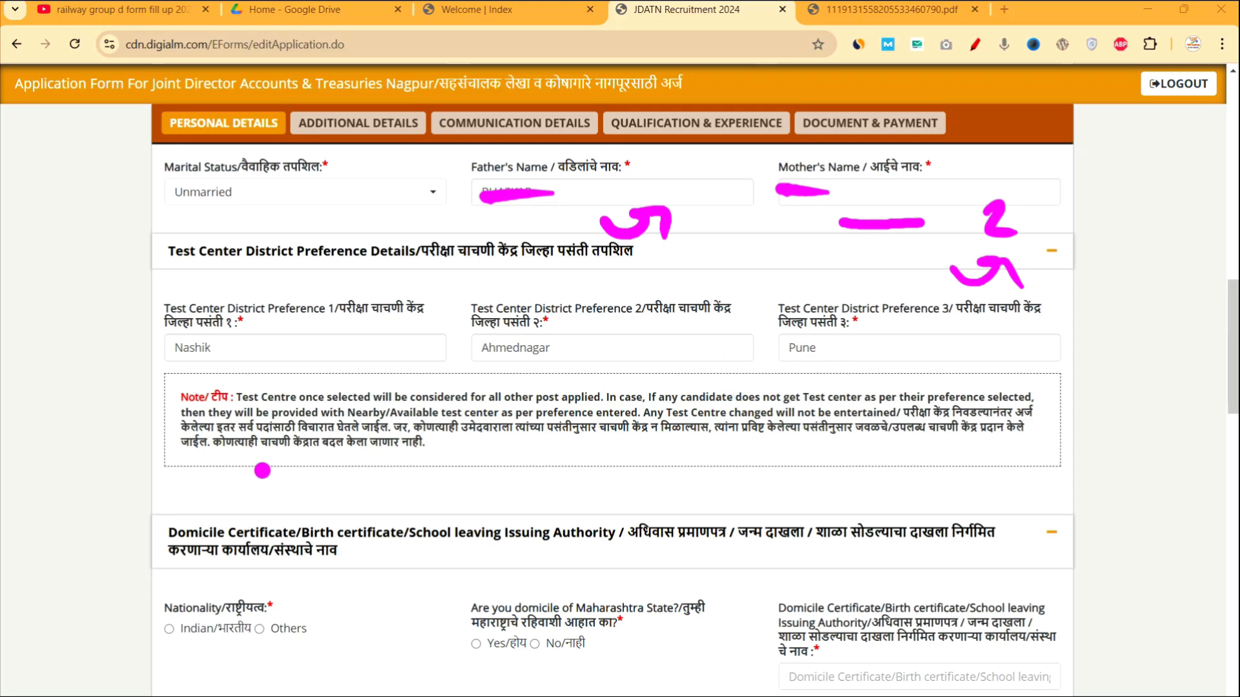
mouse_move(154, 657)
left_mouse_down()
mouse_move(204, 654)
mouse_move(210, 675)
left_mouse_up()
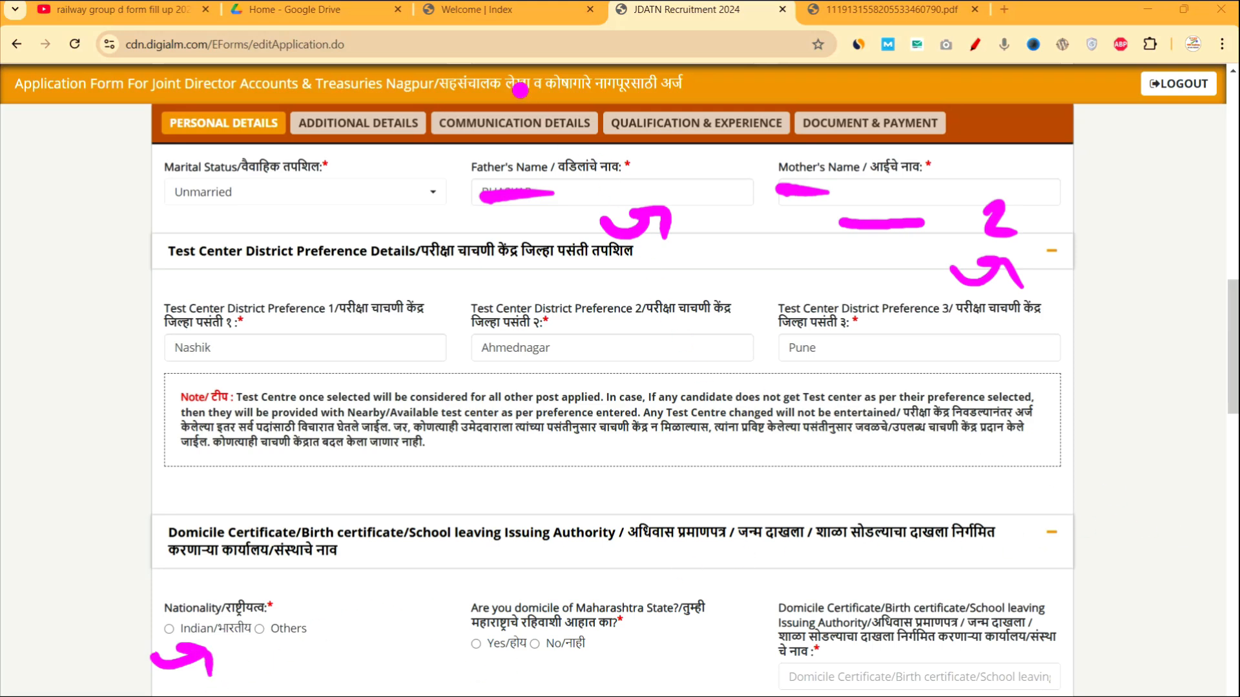
scroll(525, 72, "down", 5)
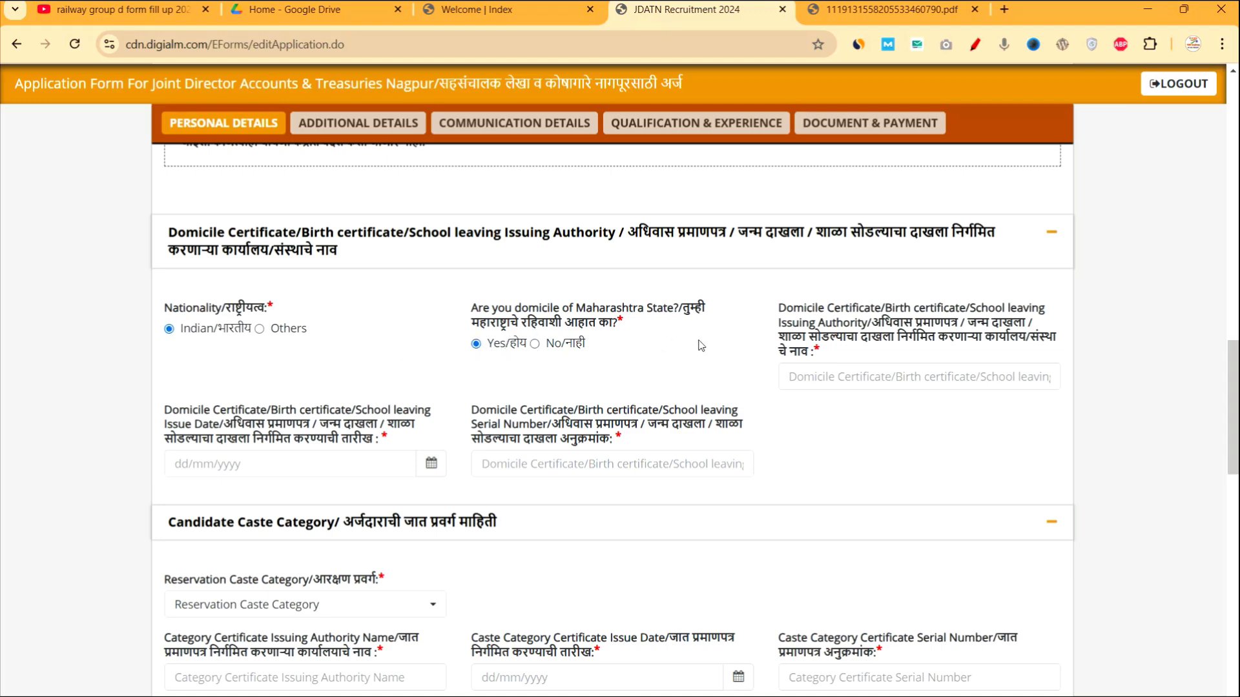
left_click_drag(788, 341, 846, 363)
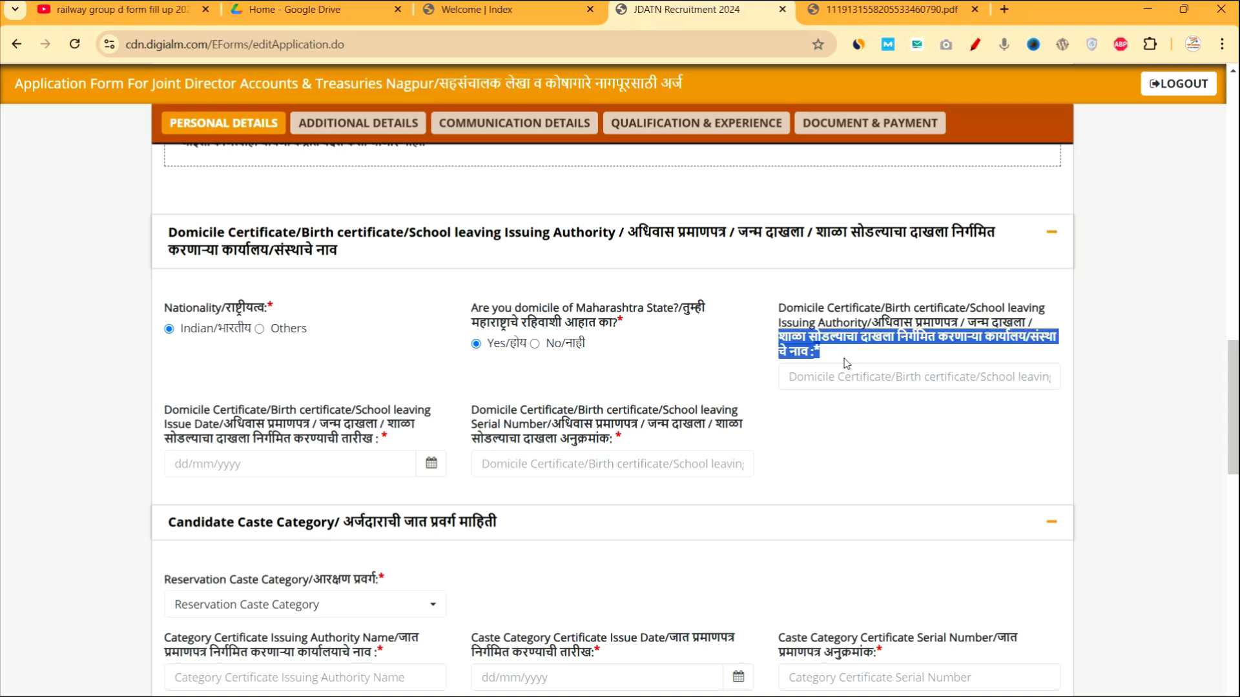
left_click(836, 441)
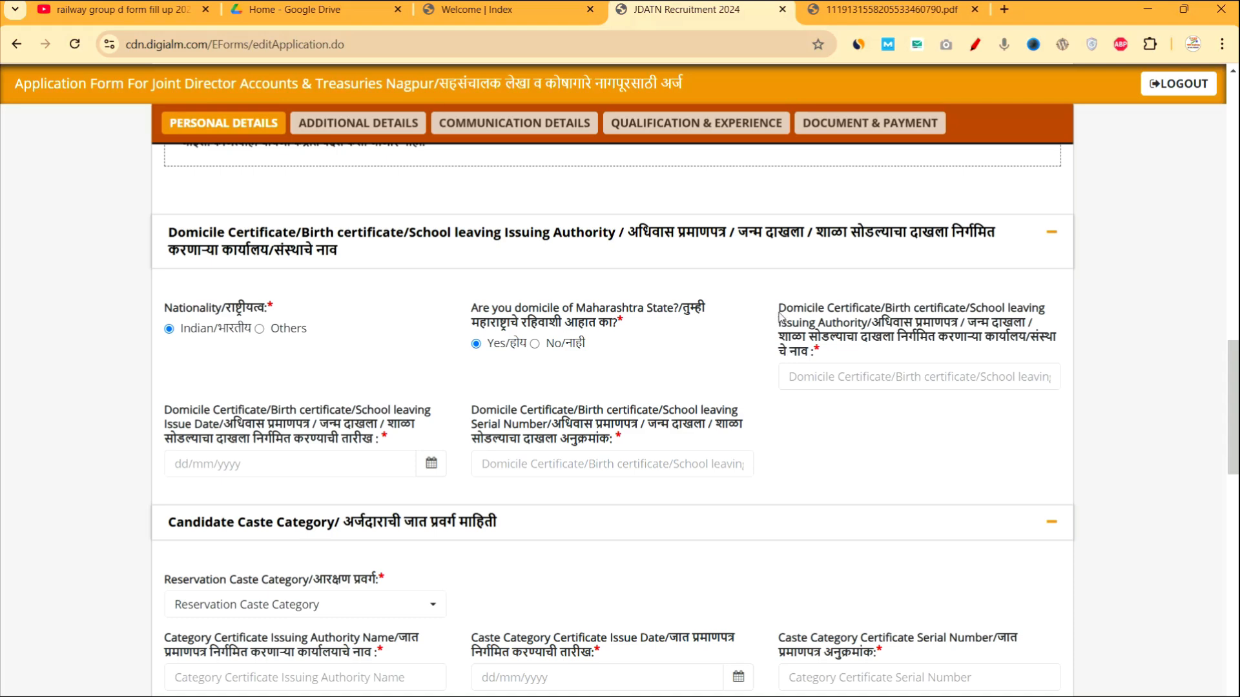
left_click_drag(779, 310, 872, 329)
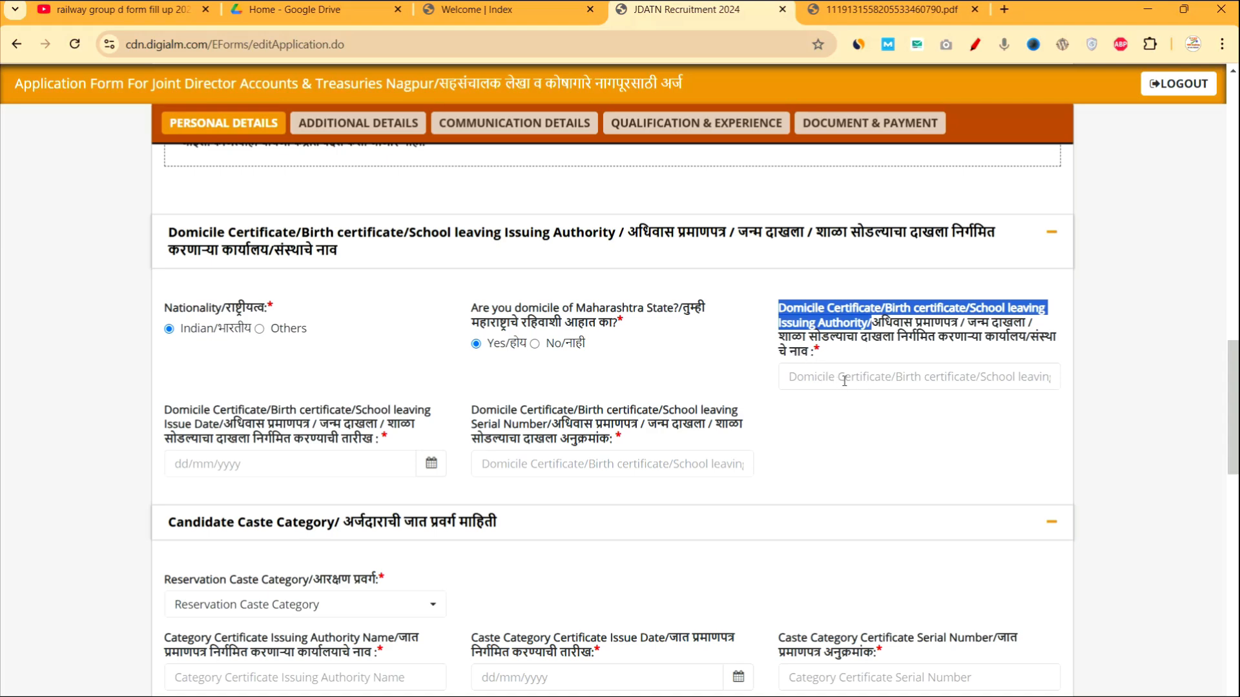
left_click_drag(403, 446, 226, 426)
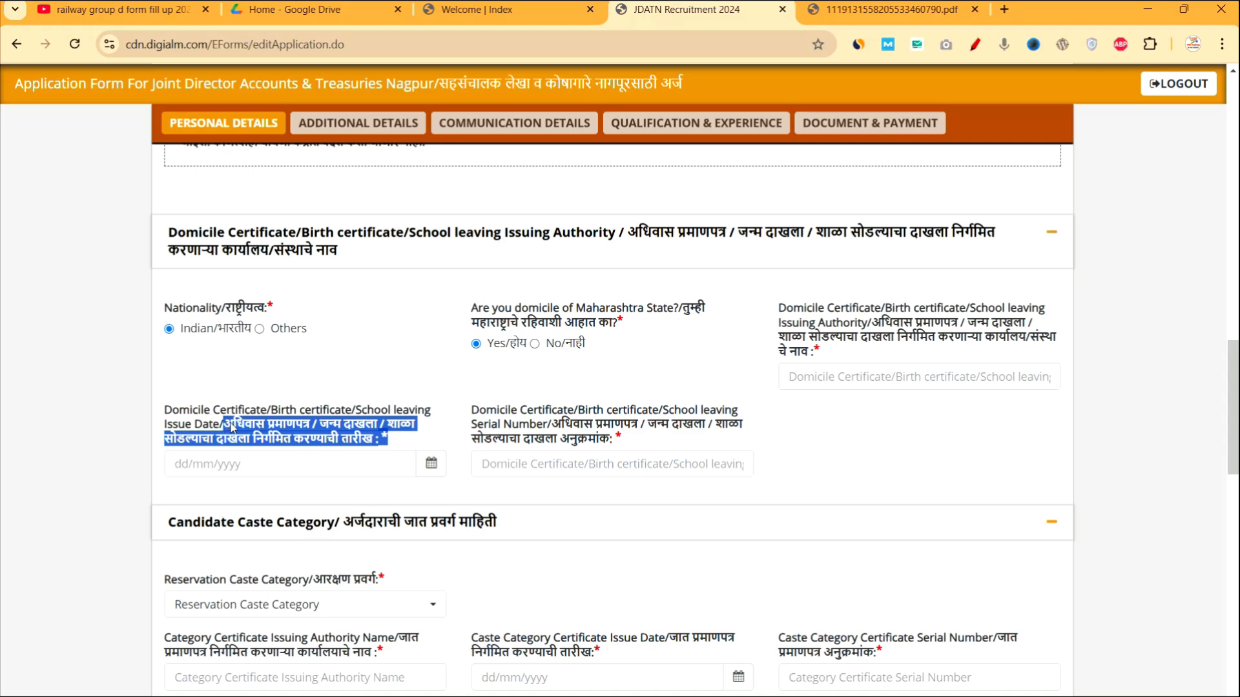
left_click(433, 463)
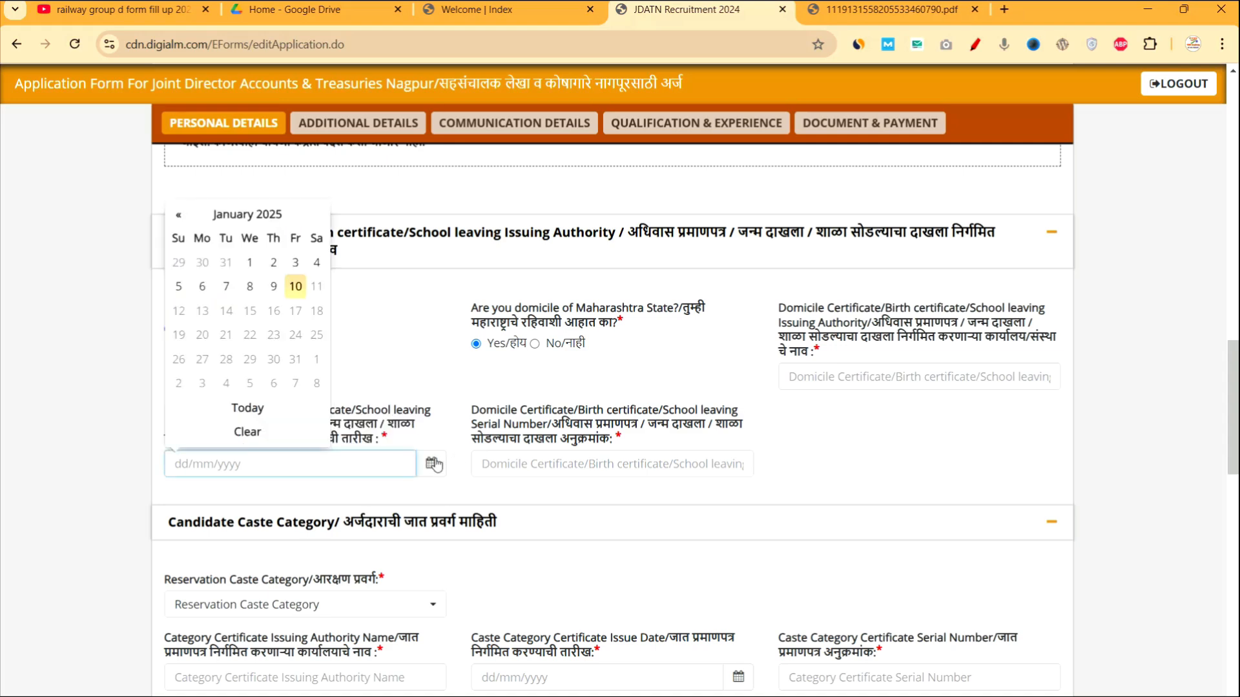
left_click(635, 441)
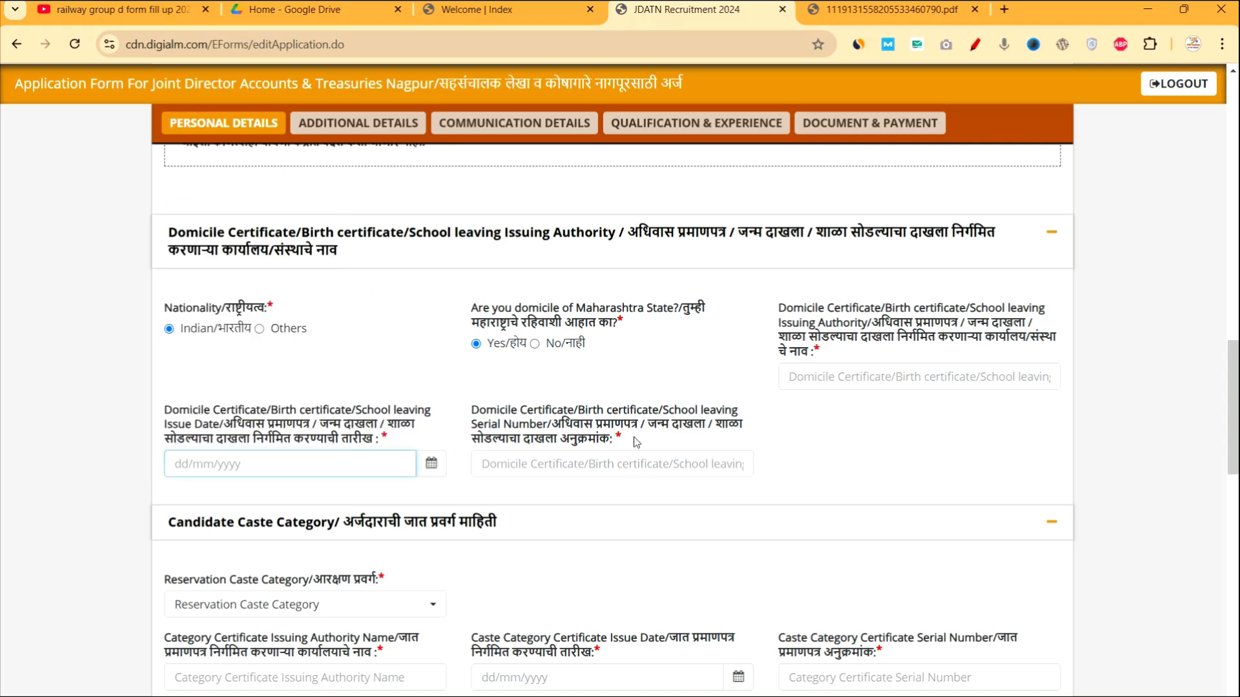
left_click_drag(636, 442, 475, 415)
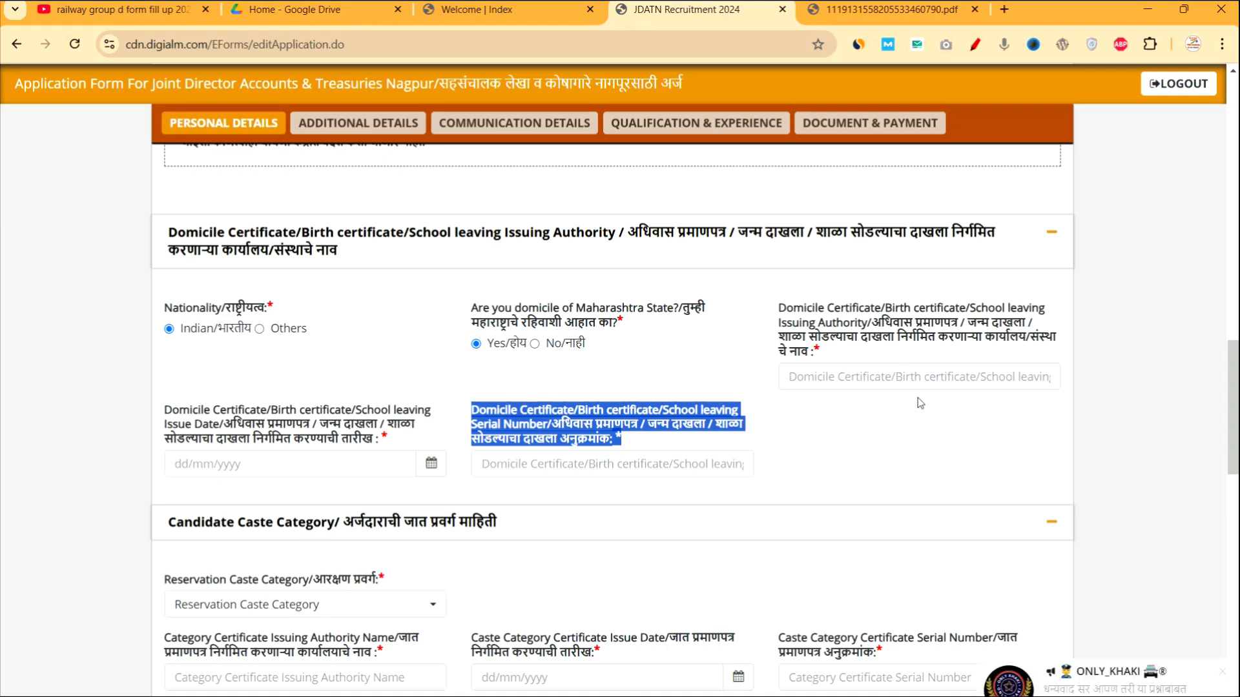
left_click(1219, 671)
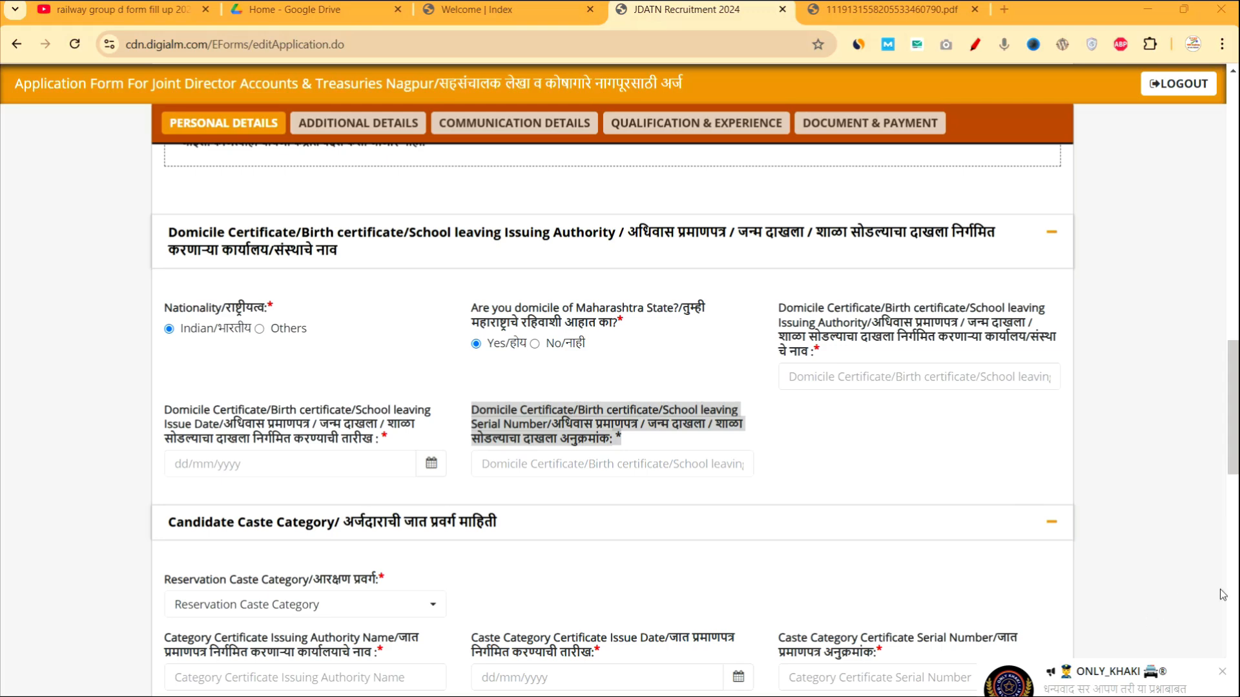
left_click(1222, 671)
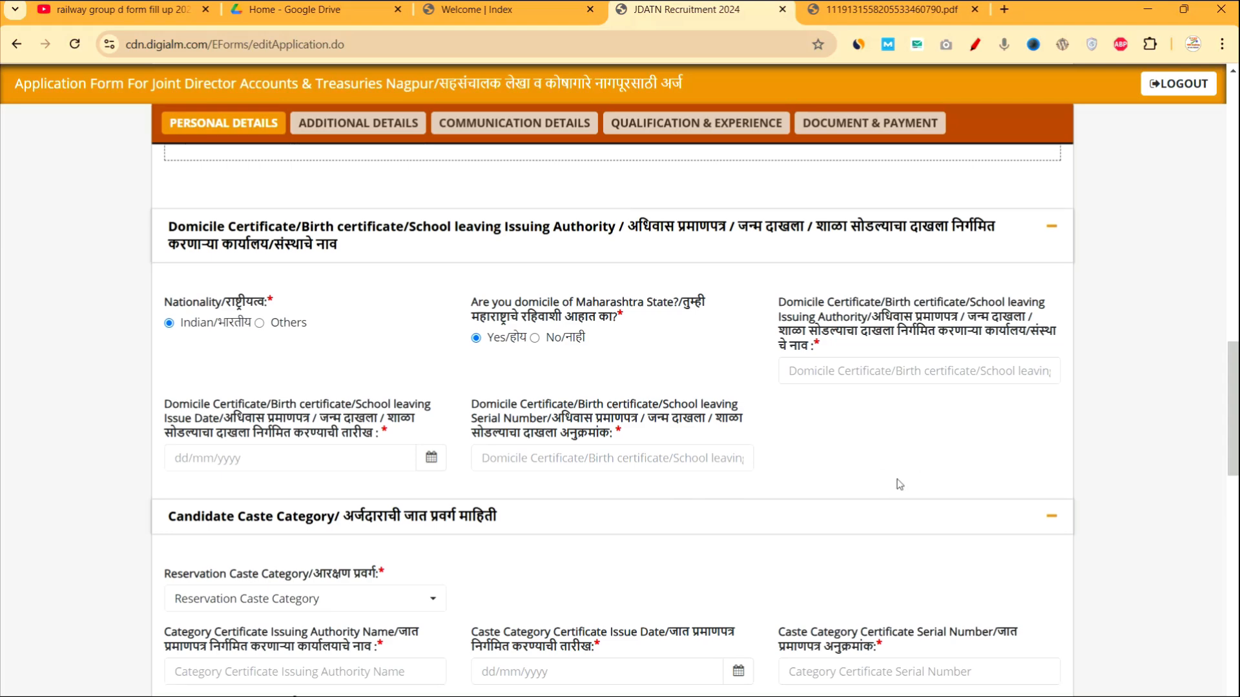
scroll(886, 479, "down", 4)
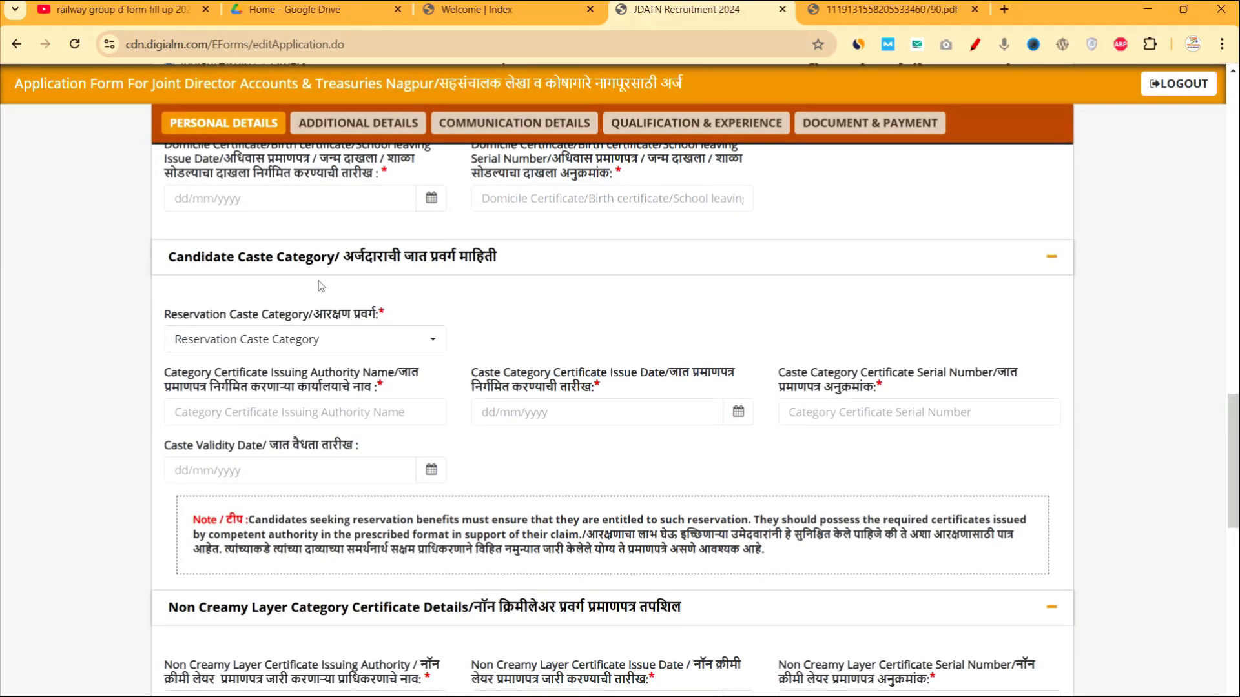
Choose Schedule Tribe (ST) as reservation category and highlight the certificate issuing authority field.
left_click(316, 343)
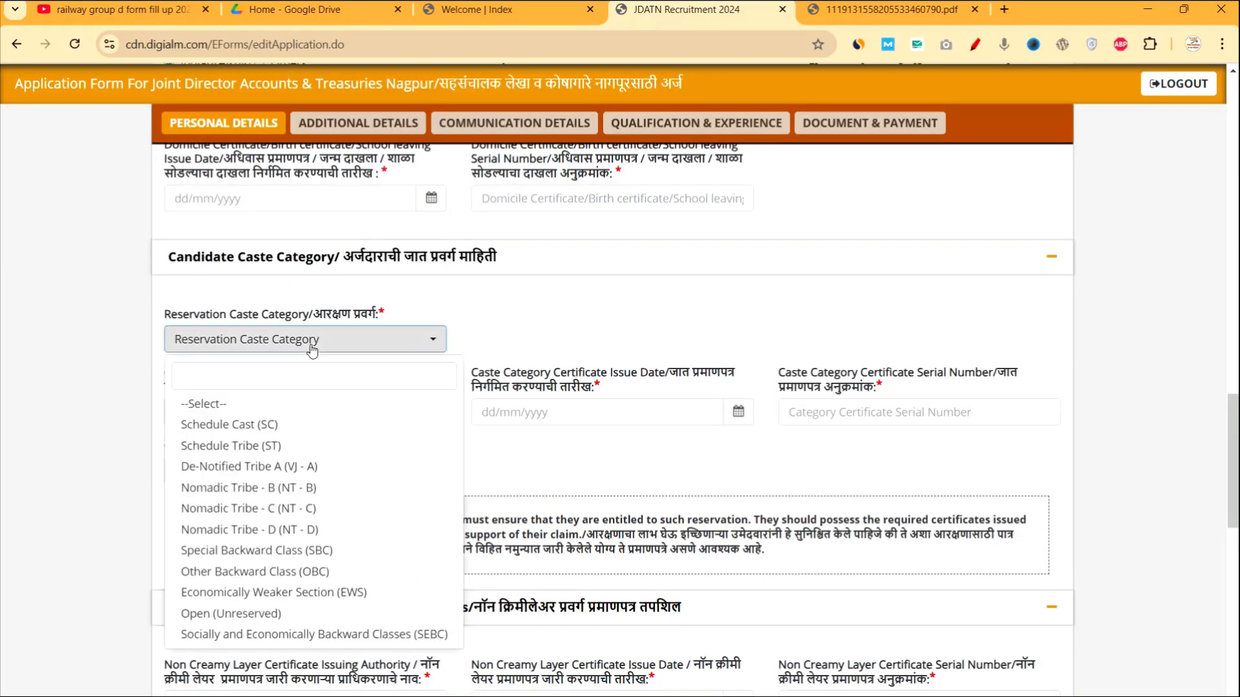
left_click(248, 446)
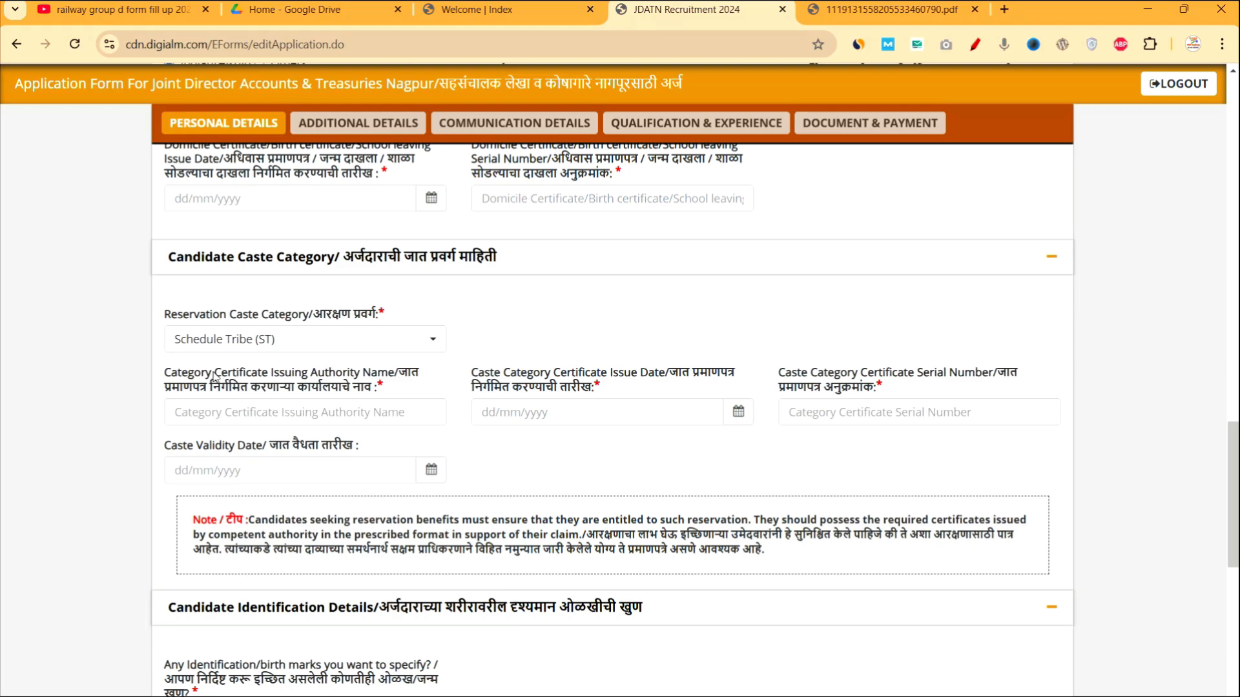
left_click_drag(214, 376, 151, 367)
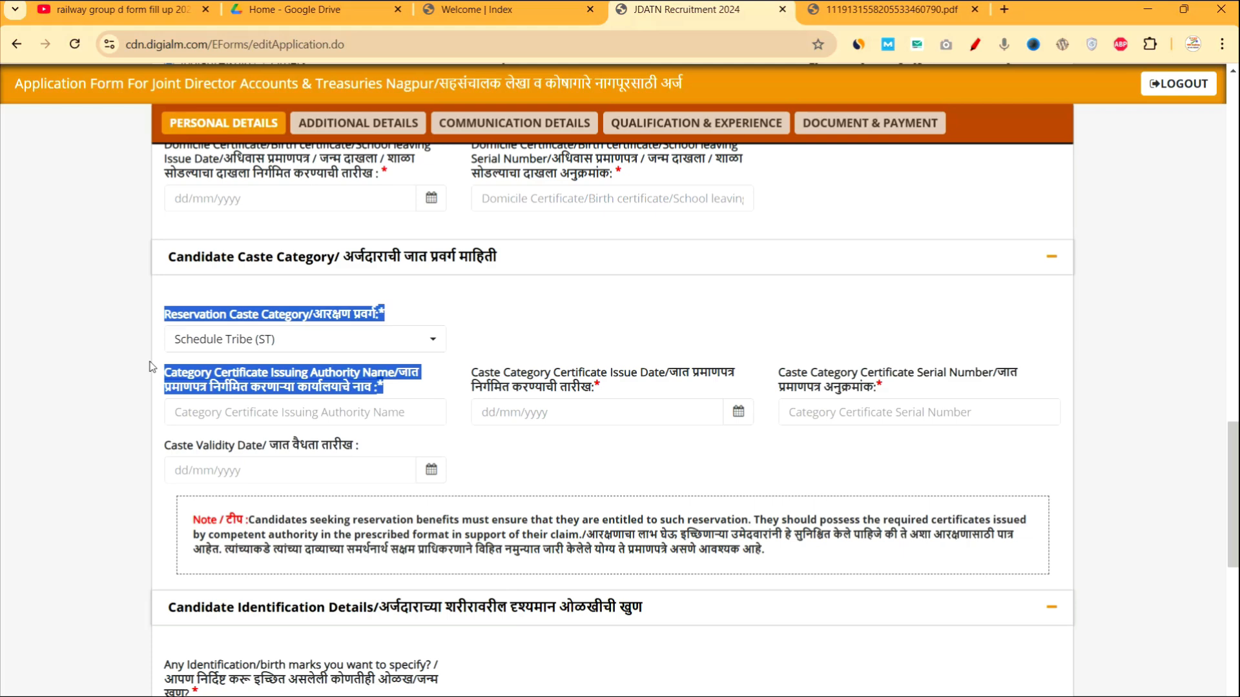
left_click(284, 386)
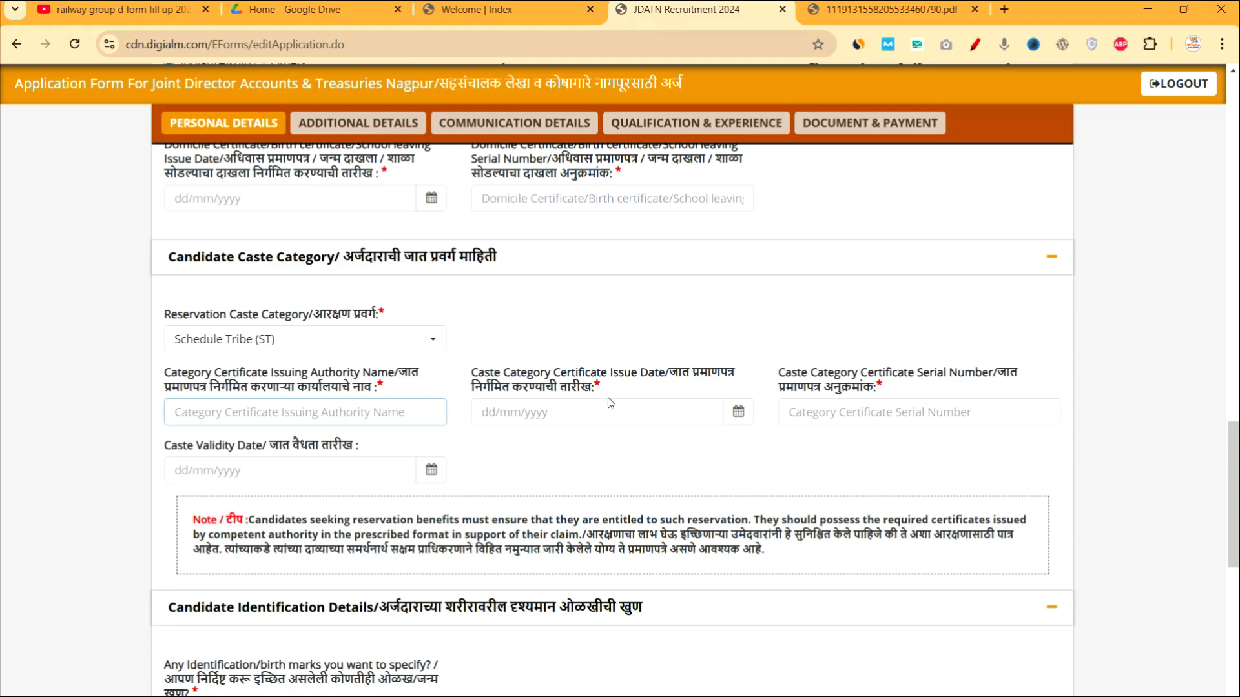
Highlight the caste certificate issue date, serial number and Caste Validity Date labels.
left_click_drag(608, 397, 474, 377)
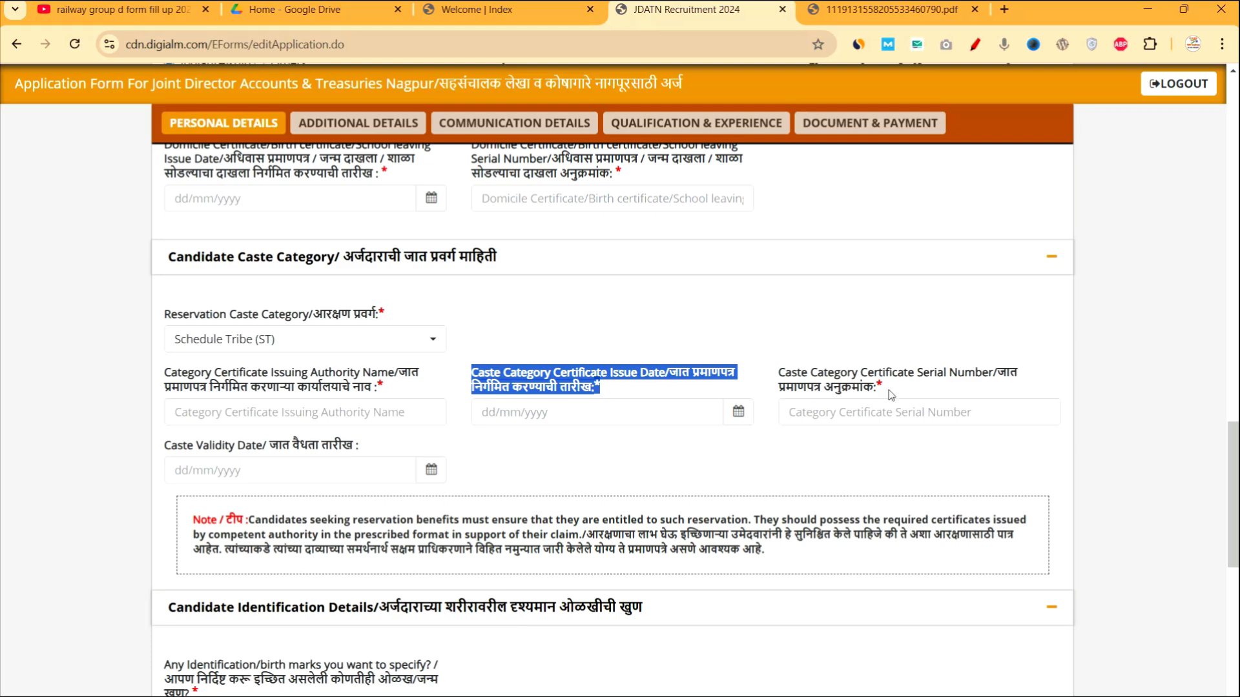
left_click_drag(893, 397, 775, 373)
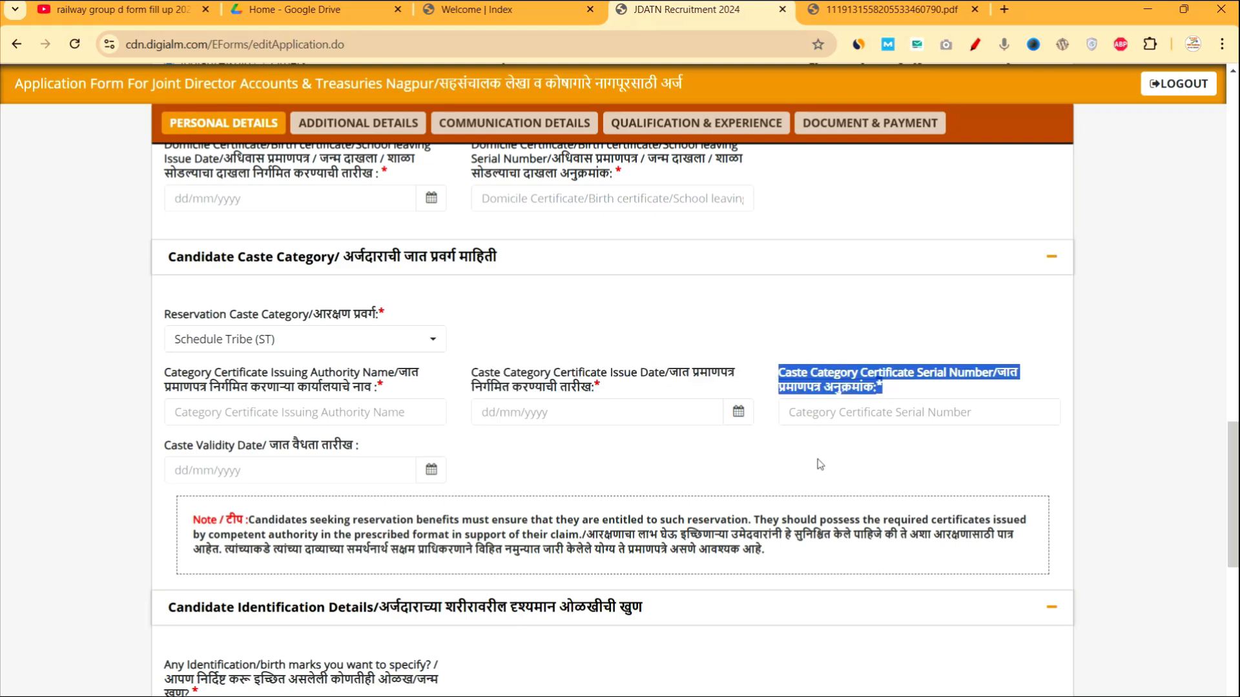
left_click_drag(161, 452, 356, 453)
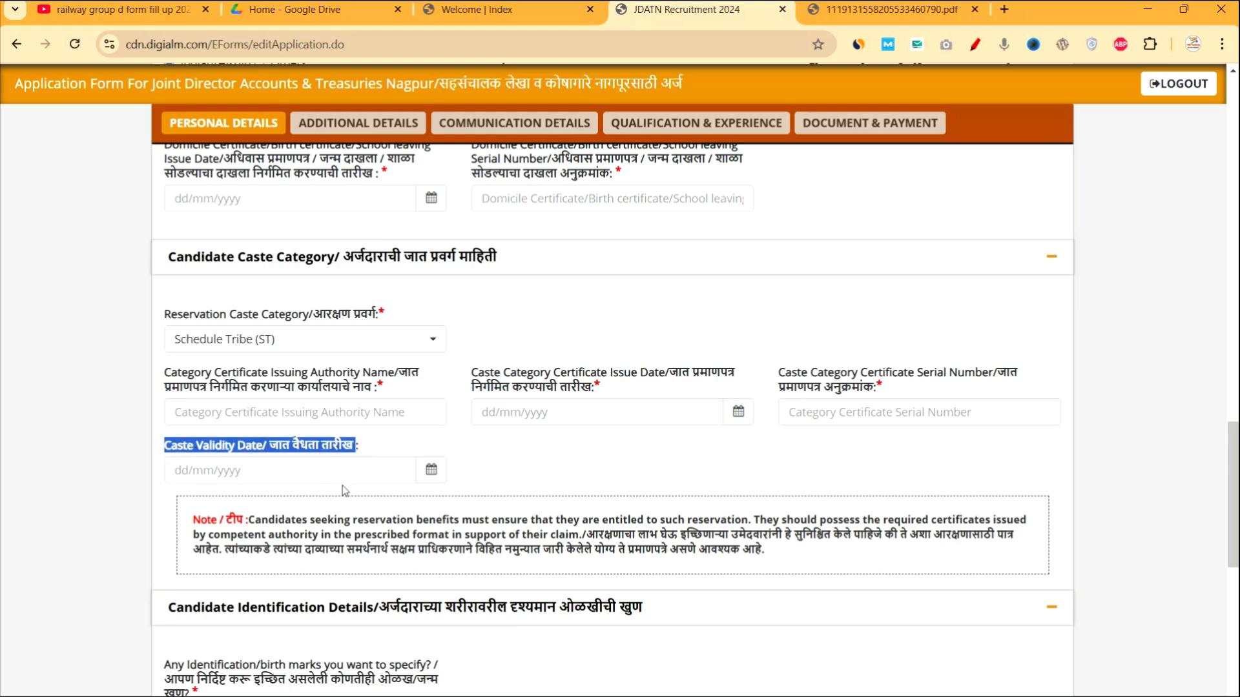
scroll(445, 488, "down", 2)
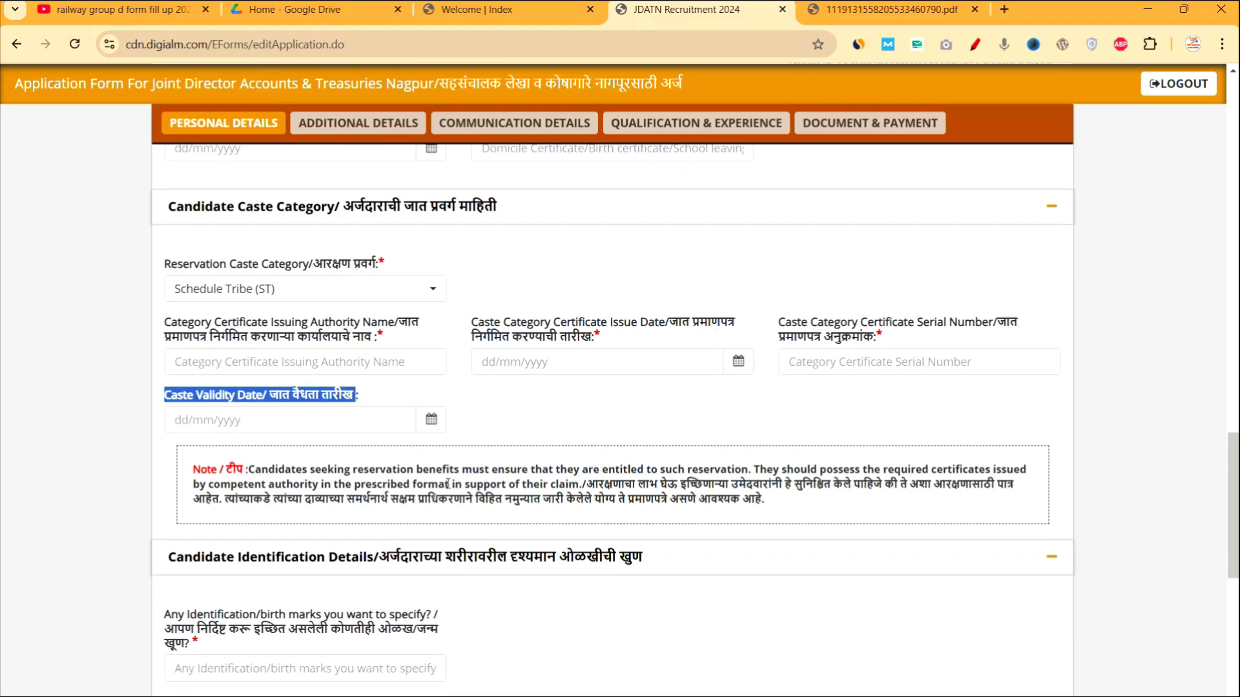
scroll(447, 484, "down", 2)
scroll(290, 531, "down", 1)
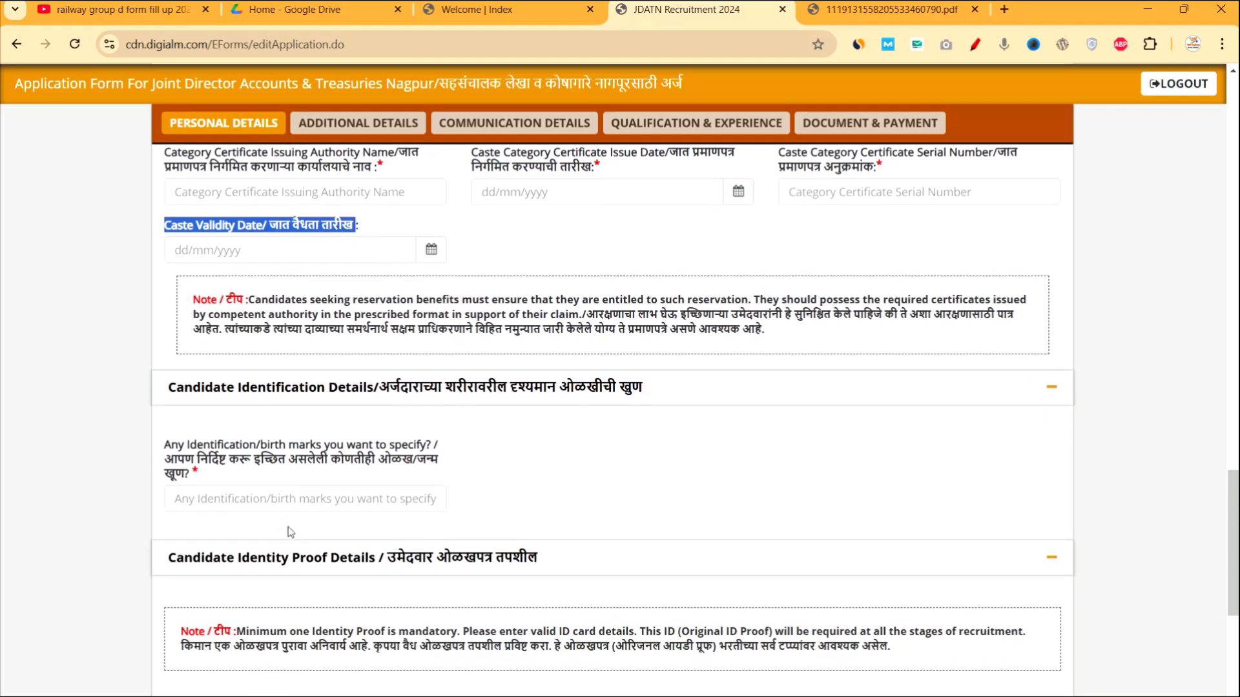
left_click_drag(167, 442, 234, 476)
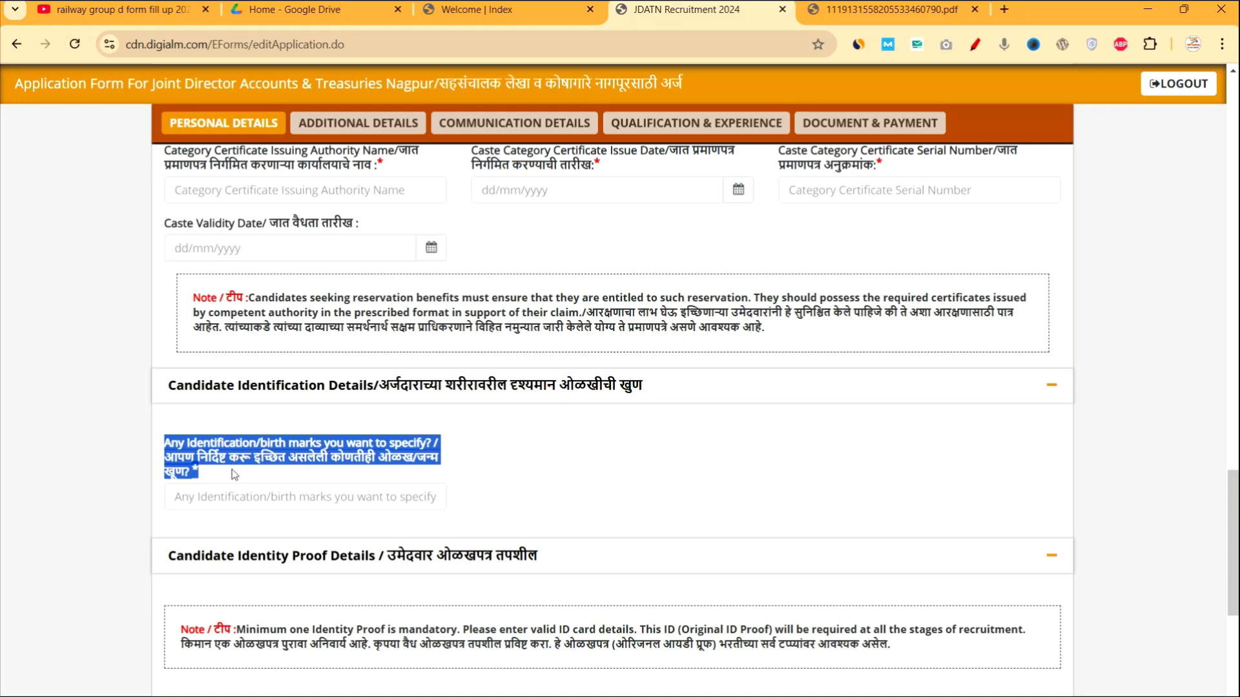
left_click(555, 468)
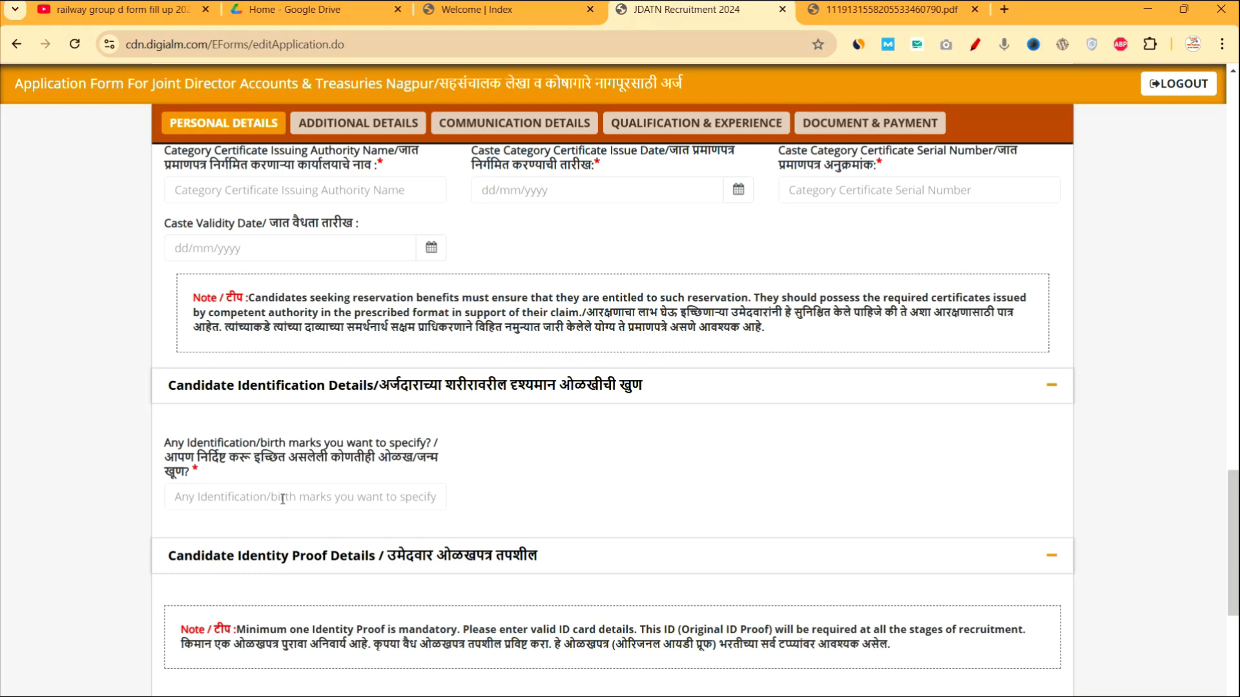
scroll(556, 548, "down", 3)
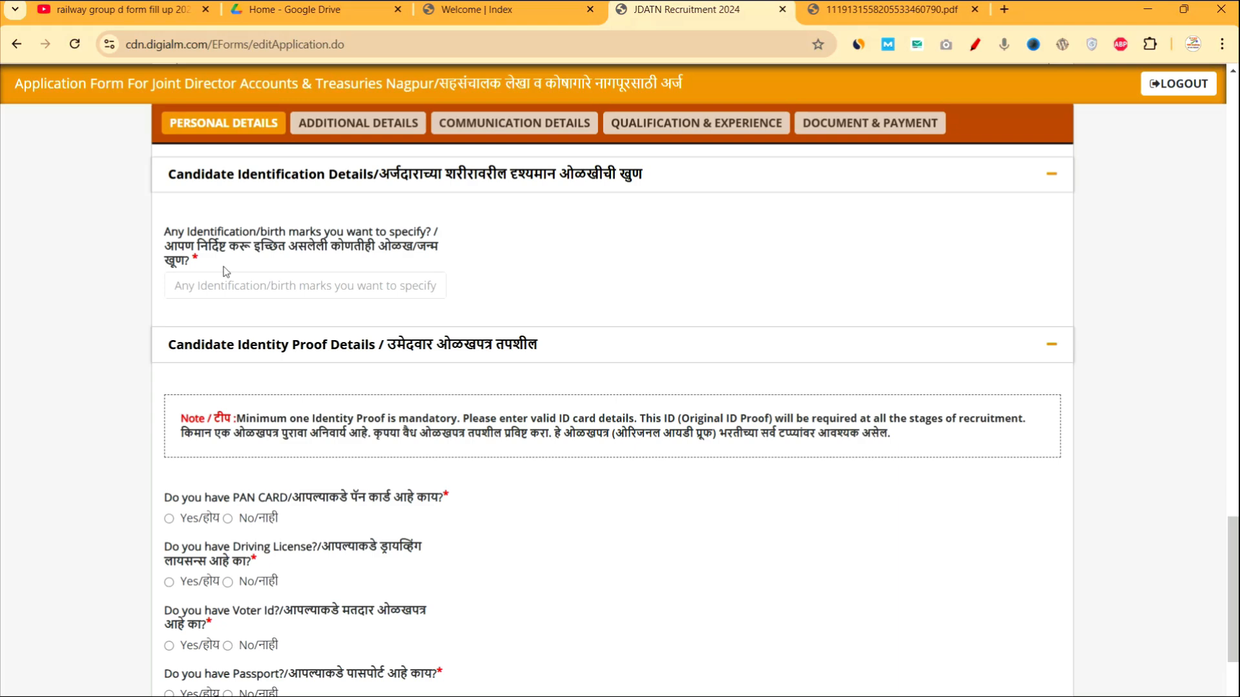
Toggle the PAN card answer Yes then No, highlighting its fields, and mark Bank Passbook Yes.
scroll(268, 365, "down", 3)
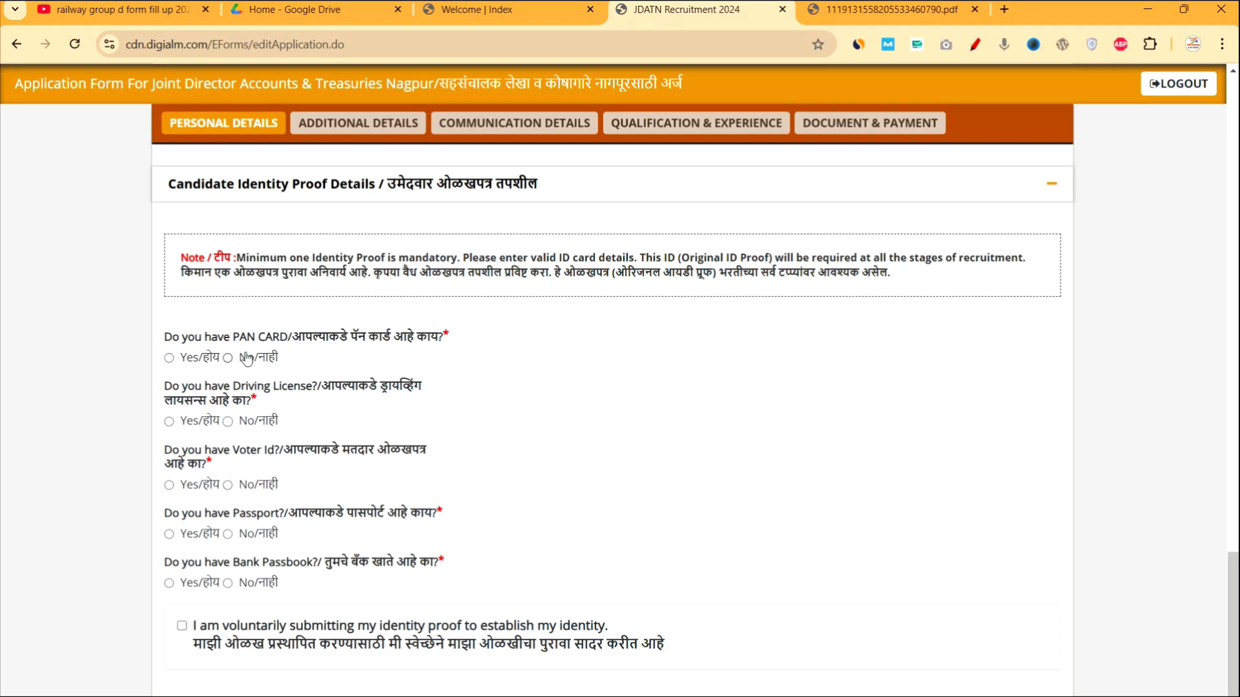
left_click(169, 359)
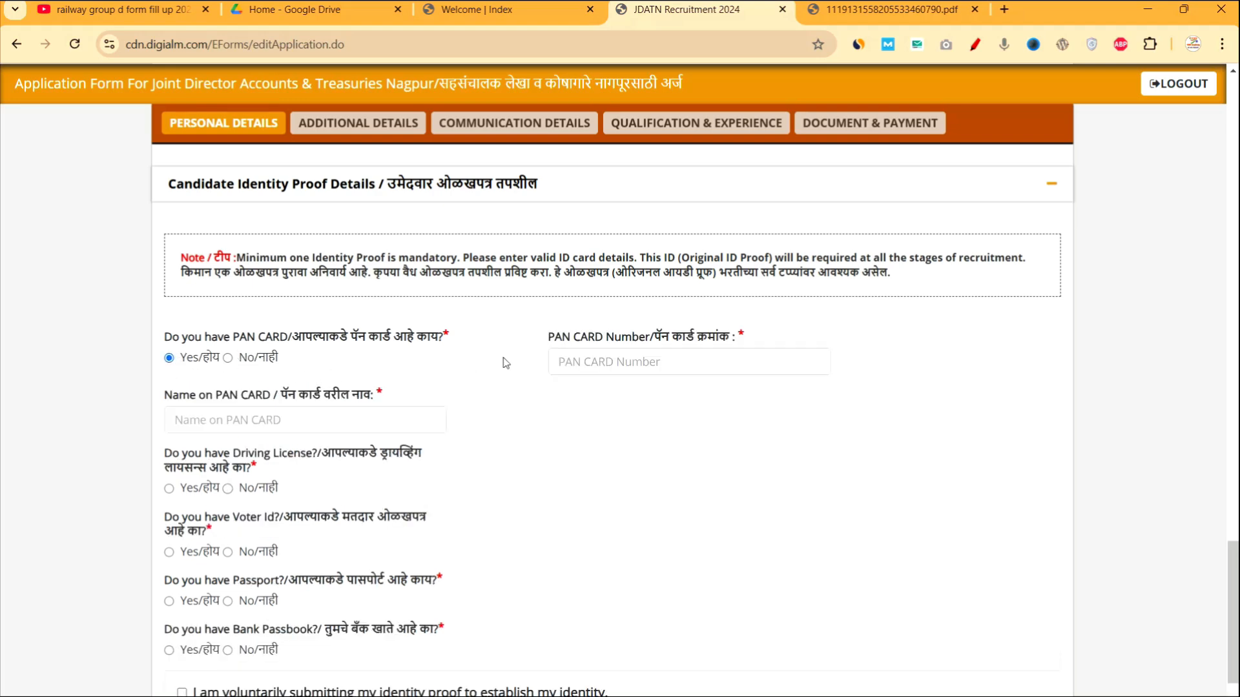
left_click_drag(564, 333, 675, 337)
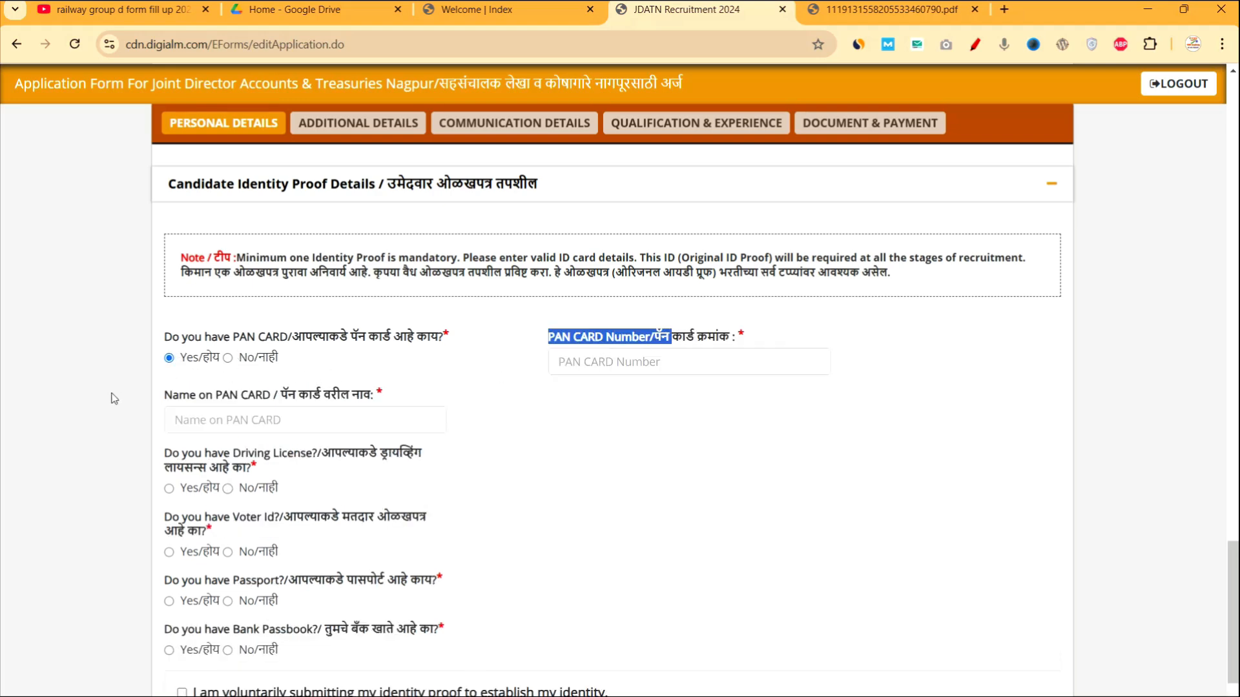
left_click_drag(174, 406, 315, 407)
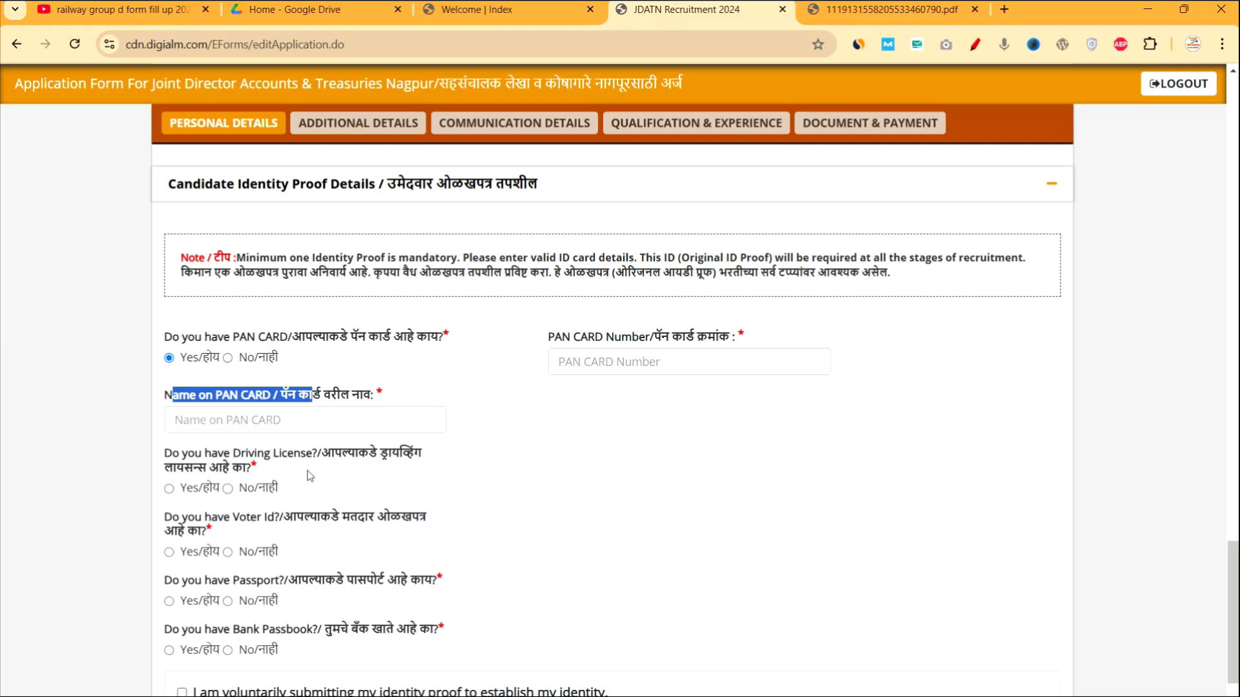
left_click(228, 358)
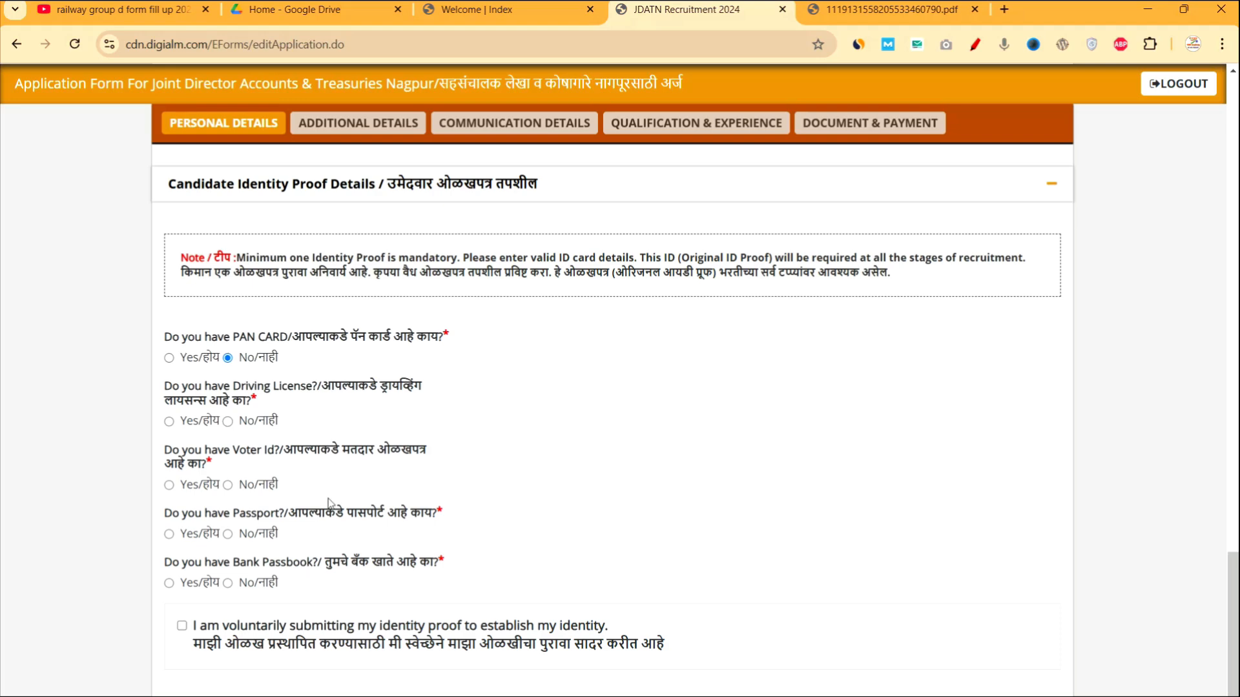
left_click(170, 584)
scroll(481, 582, "down", 1)
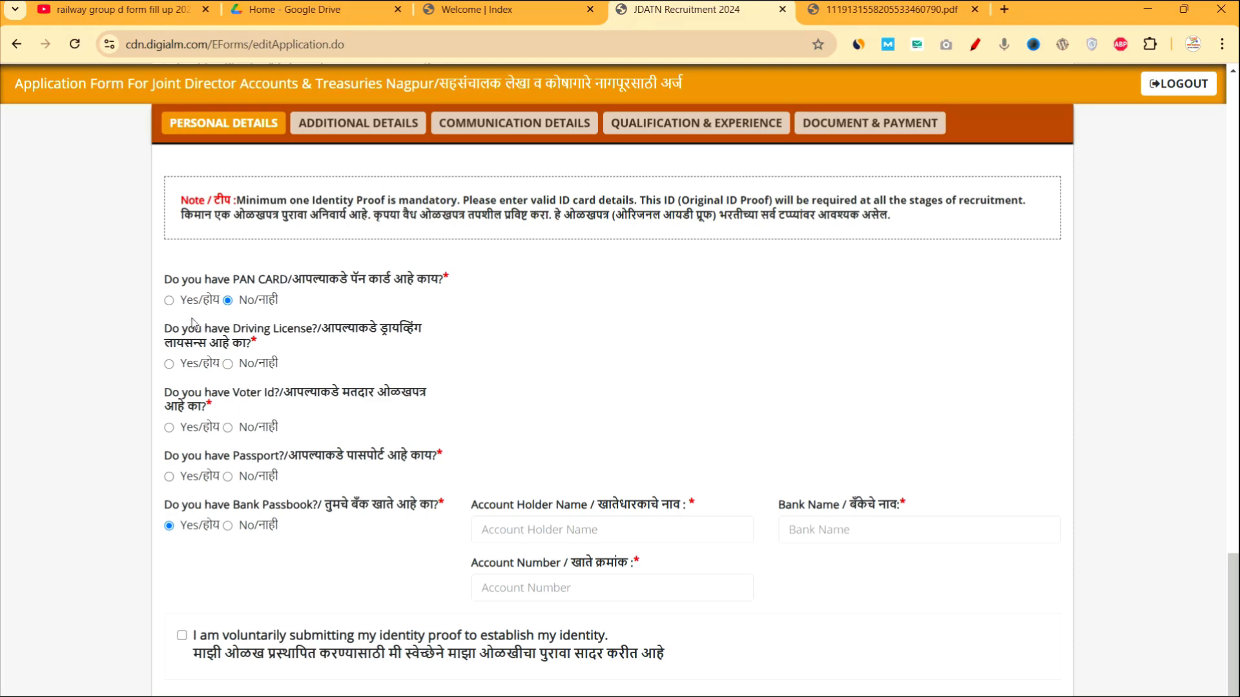
Answer Yes for PAN card and No for Driving License, Voter Id, Passport and Bank Passbook.
left_click(170, 302)
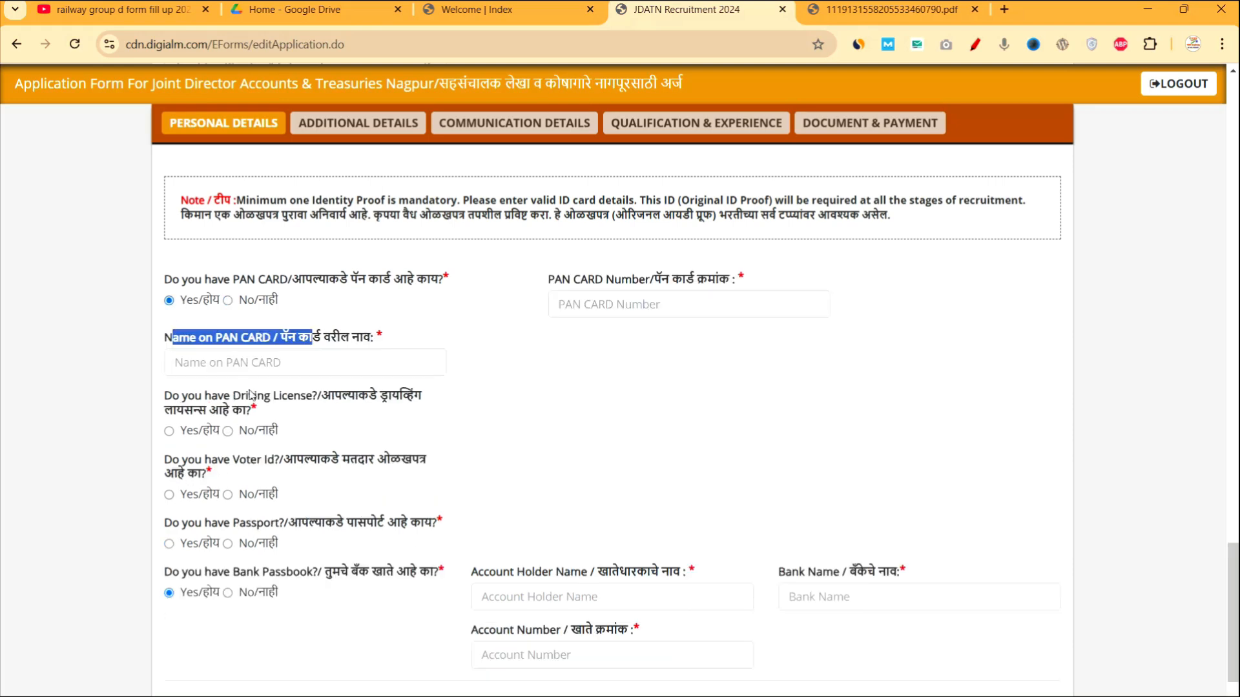
left_click(228, 430)
left_click(228, 495)
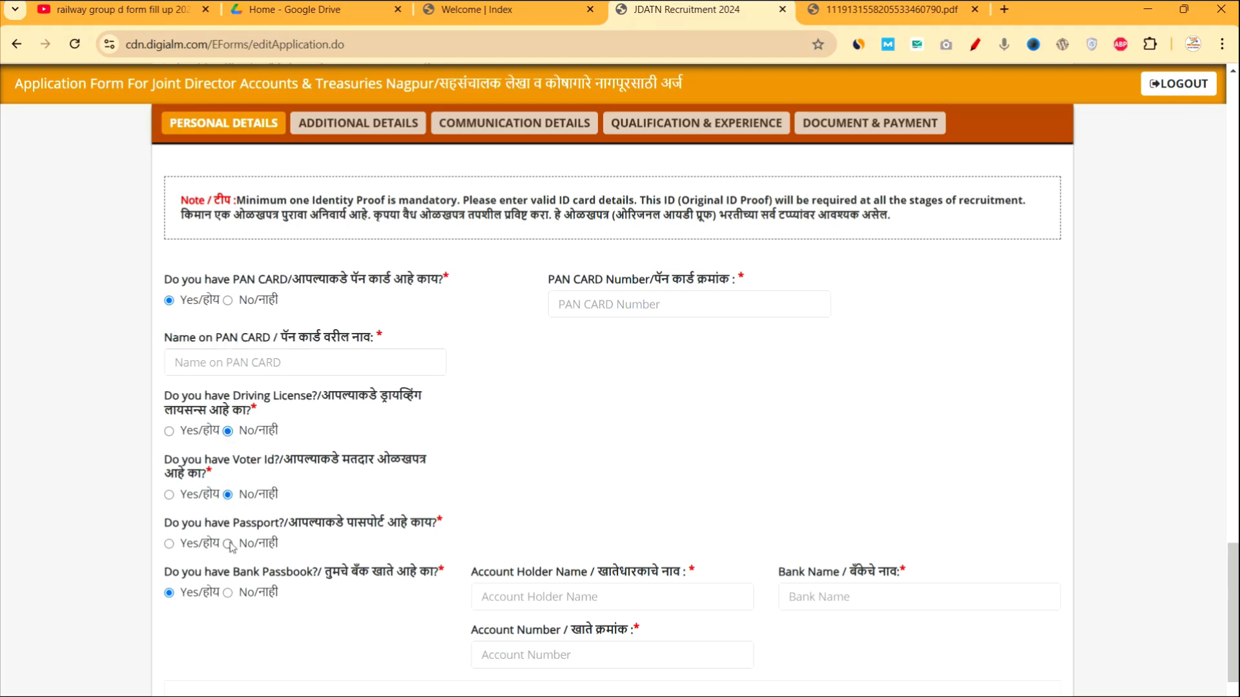
left_click(228, 544)
left_click(227, 593)
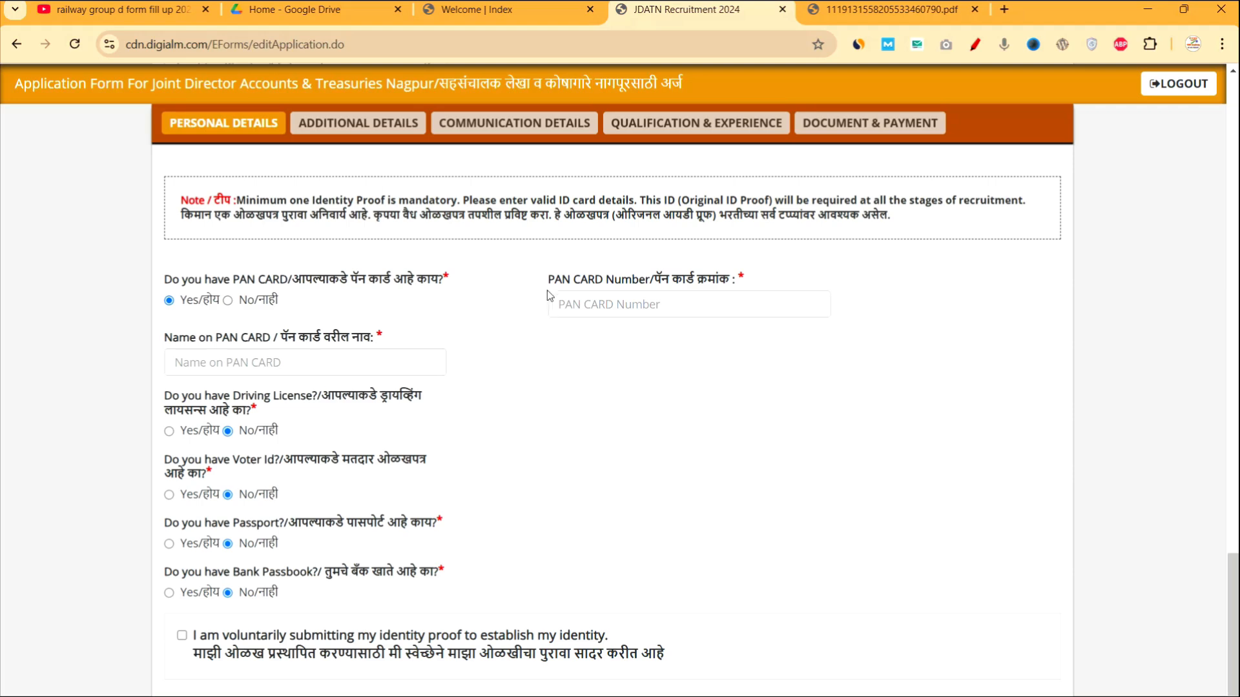
Highlight the PAN card field labels, then tick the voluntary identity-proof declaration.
left_click_drag(547, 284, 605, 284)
left_click_drag(182, 342, 296, 348)
scroll(362, 407, "down", 2)
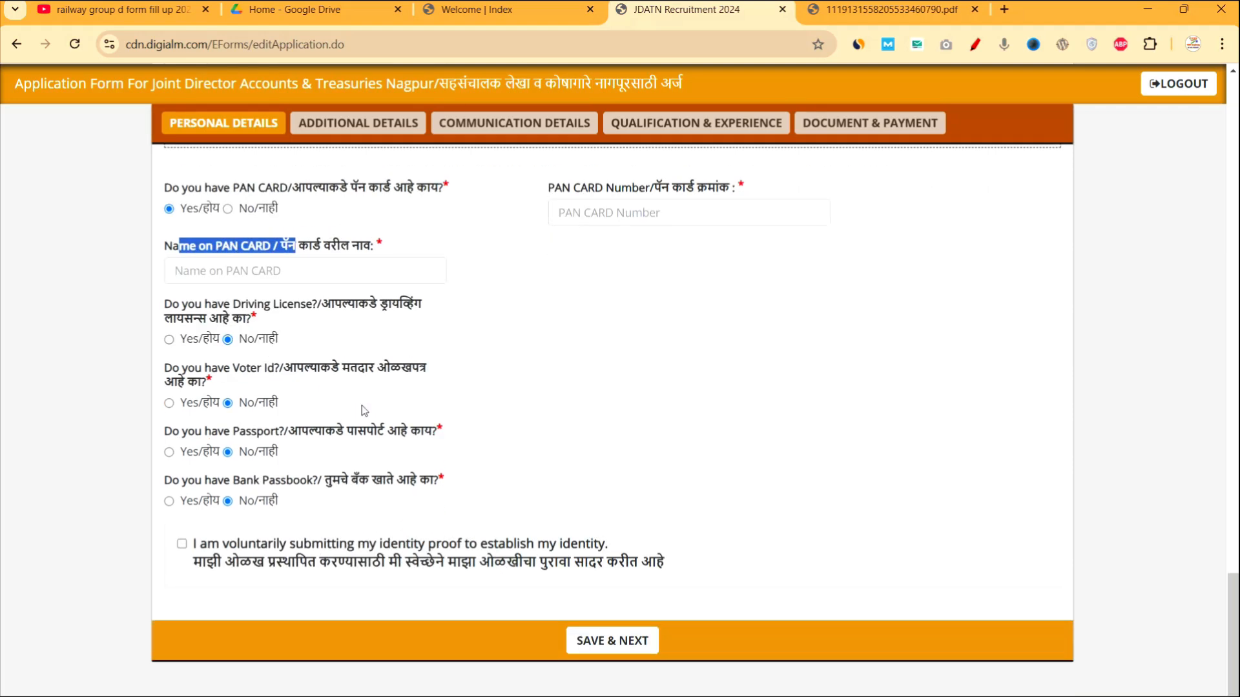
left_click(560, 409)
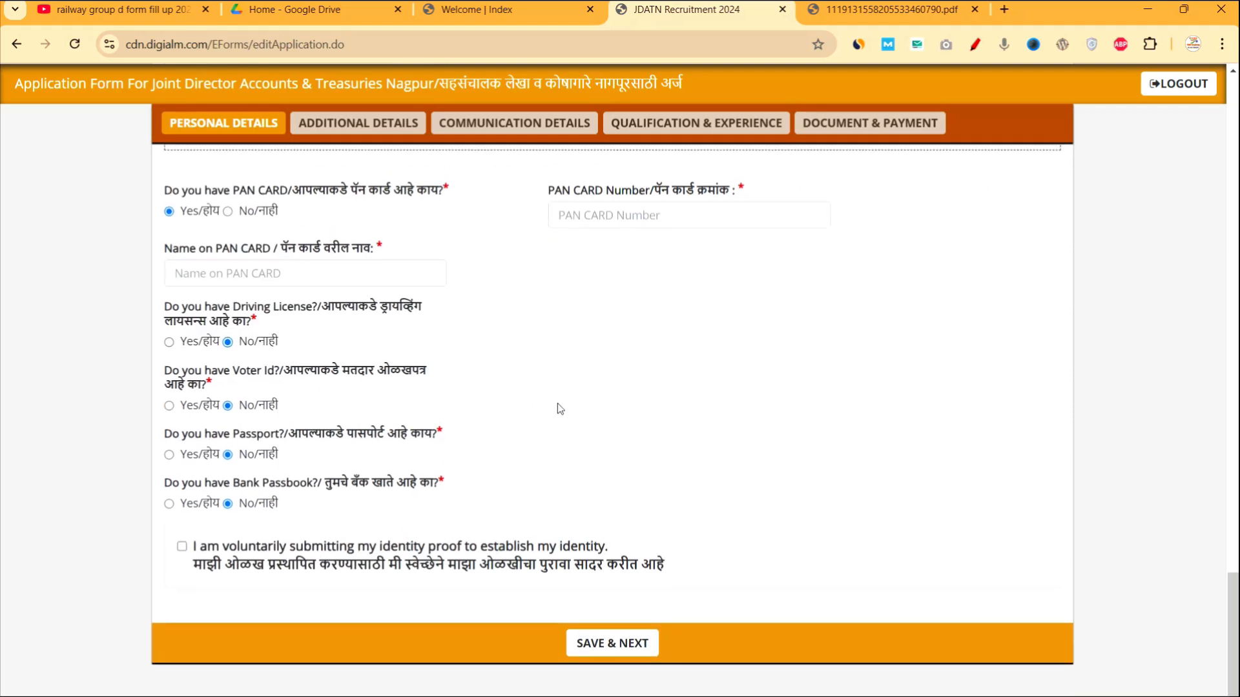
left_click(182, 548)
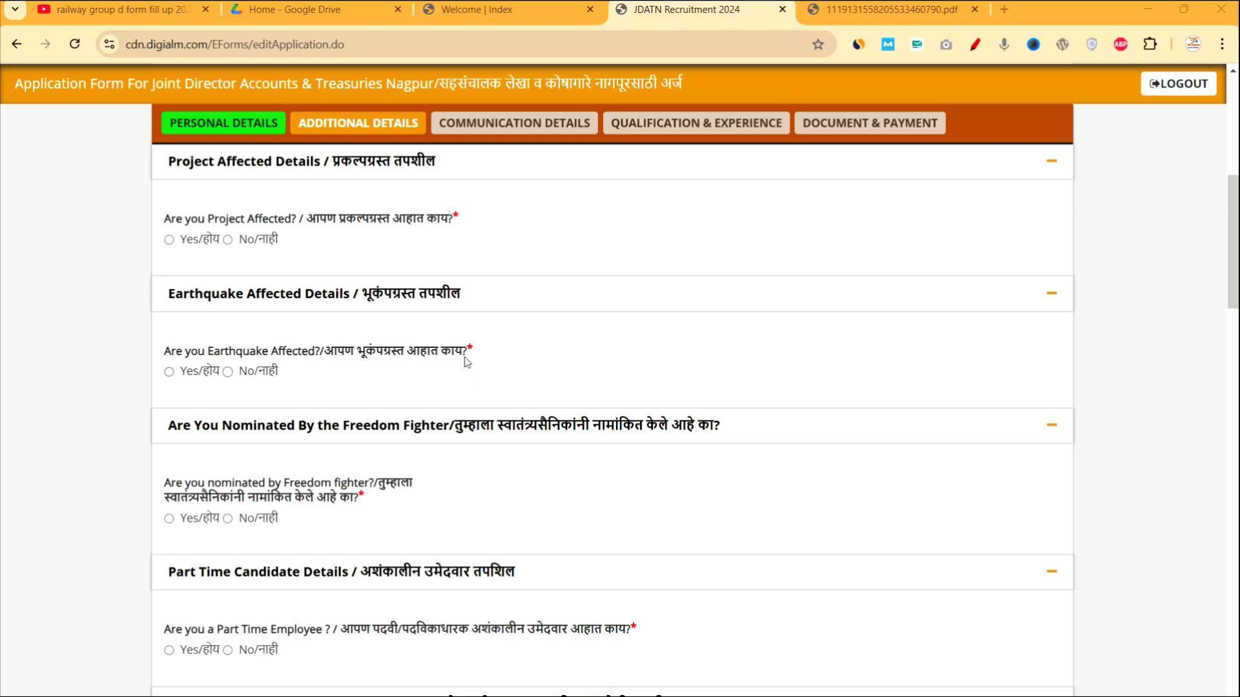
Clear the question highlight and answer Yes to the Project Affected question.
left_click_drag(308, 221, 458, 241)
scroll(459, 241, "up", 2)
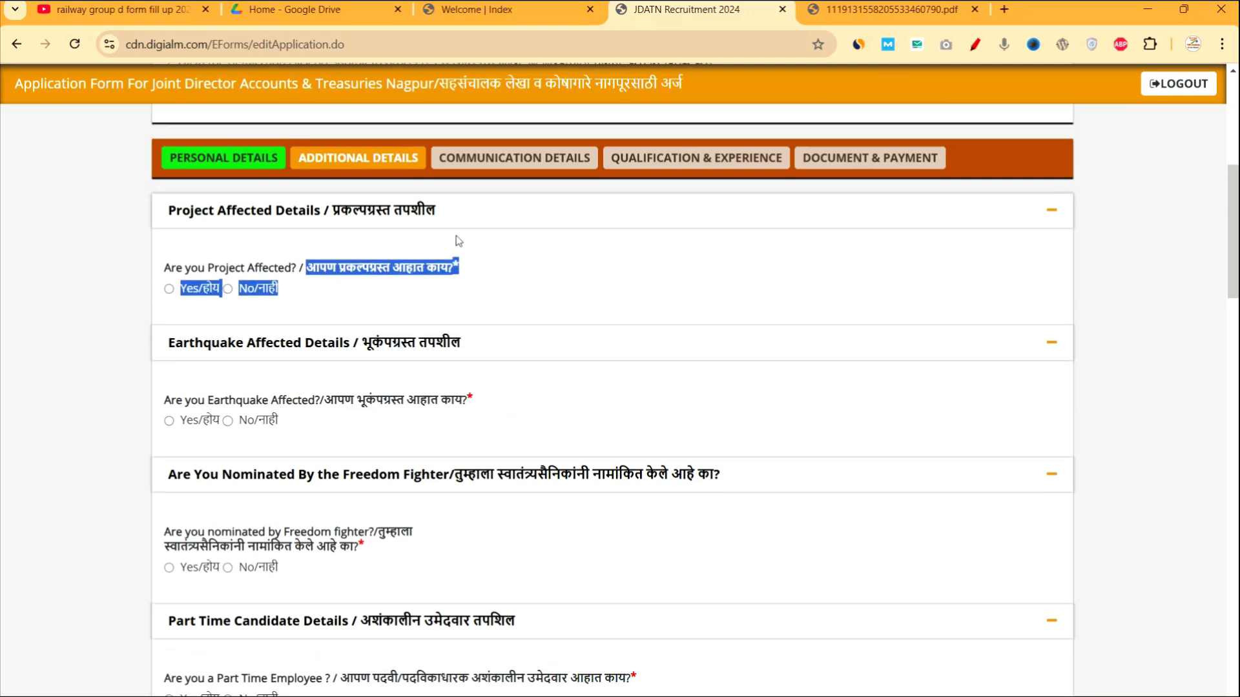
scroll(458, 241, "up", 8)
scroll(459, 241, "down", 8)
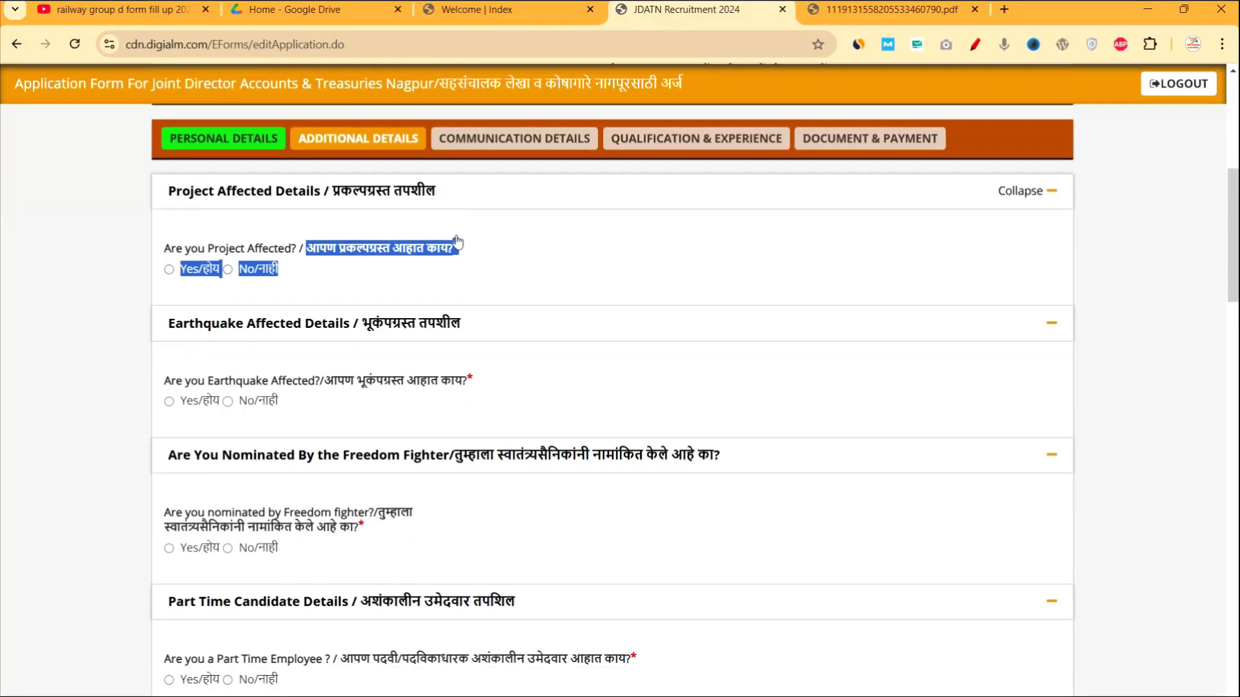
left_click(349, 260)
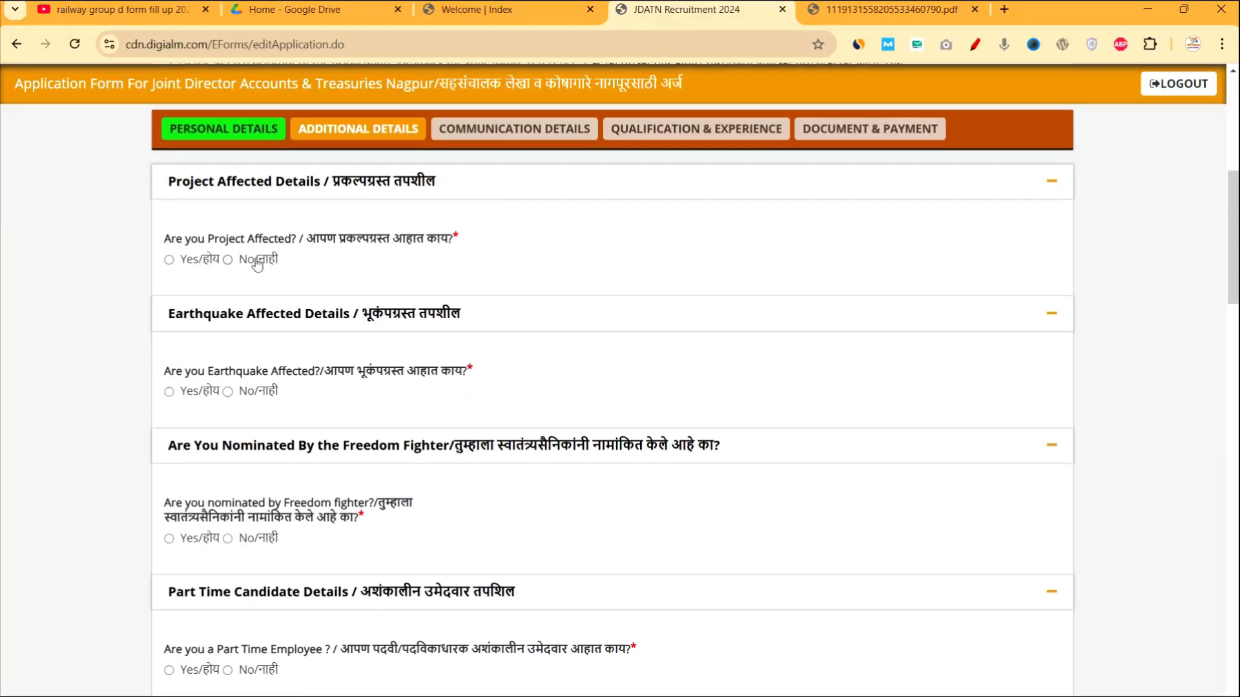
left_click(169, 260)
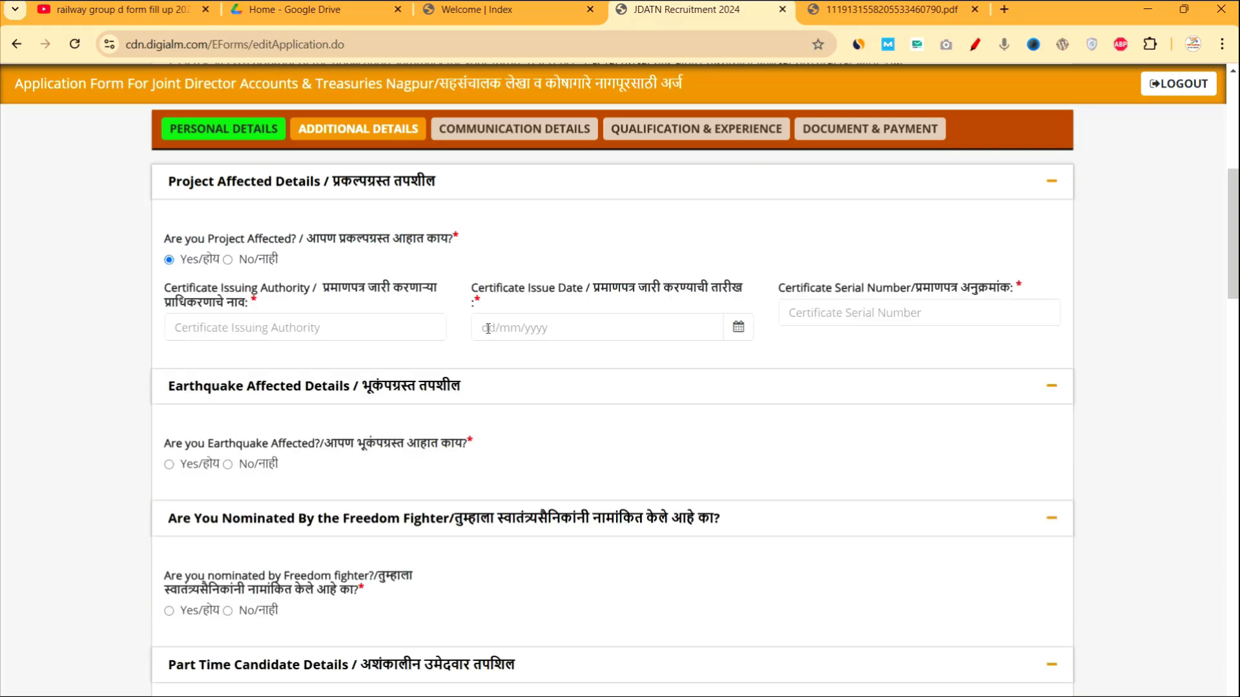
Highlight the Certificate Issuing Authority, Issue Date and Serial Number labels.
left_click_drag(313, 289, 347, 303)
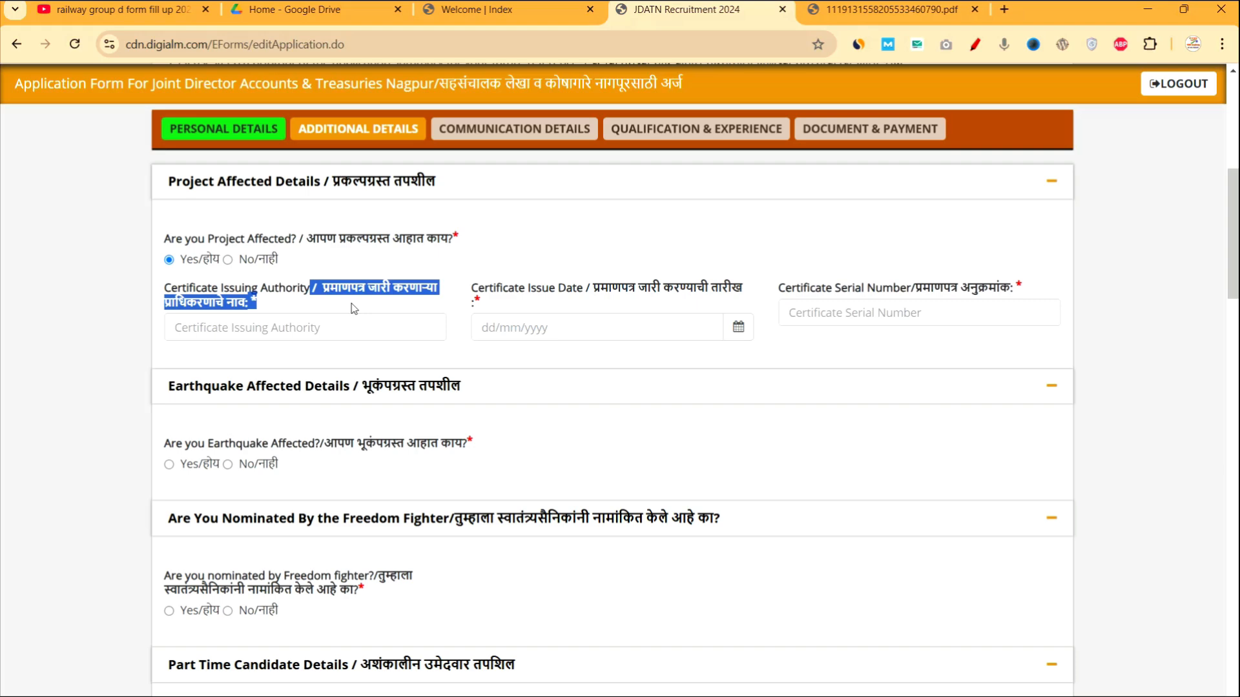
left_click(501, 289)
left_click_drag(501, 289, 587, 291)
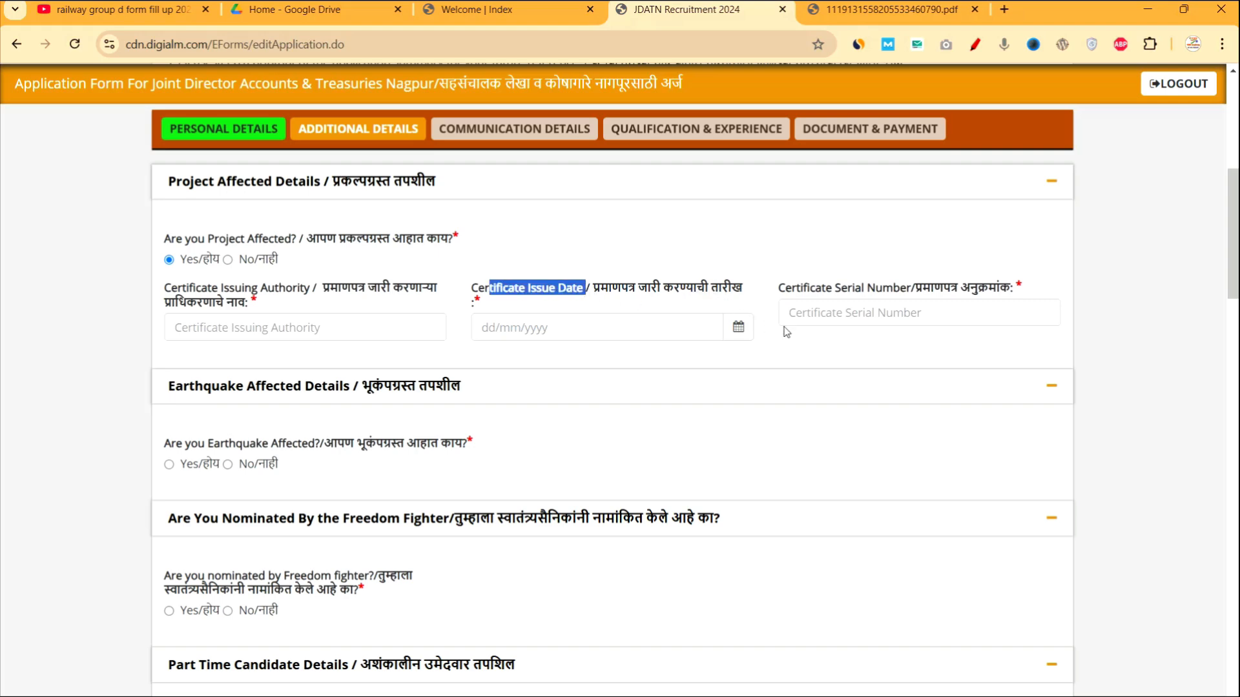
left_click_drag(811, 289, 867, 291)
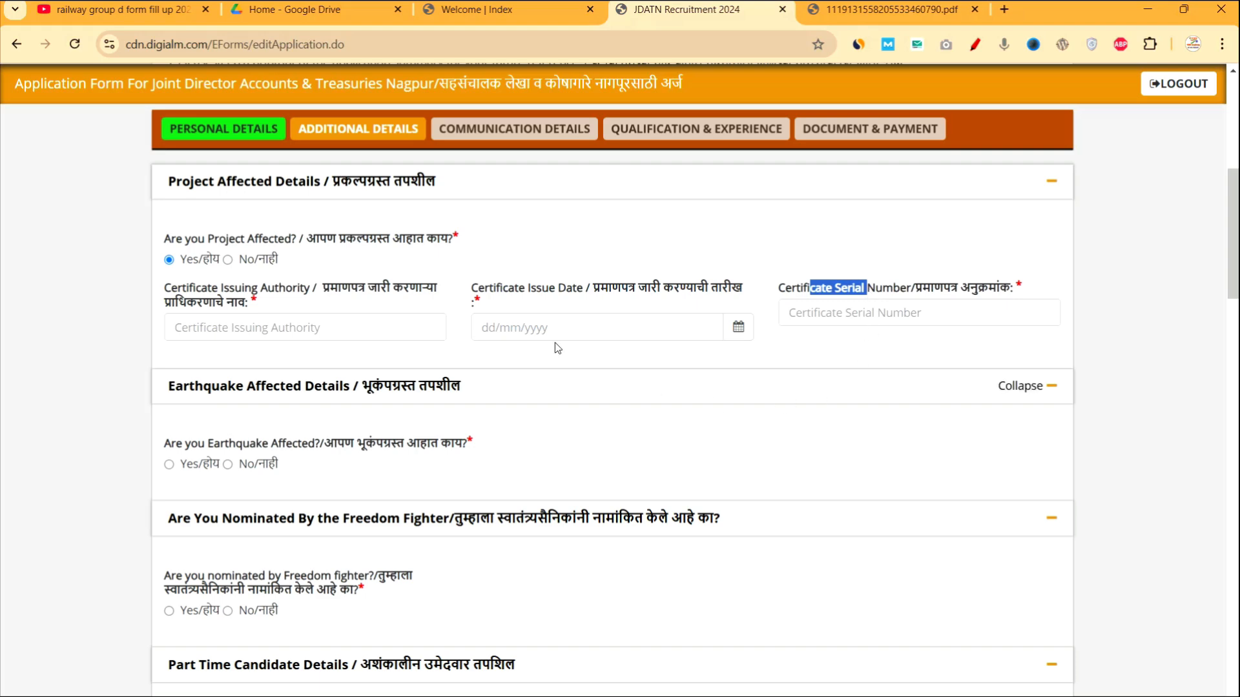
Answer No to Project Affected, Earthquake Affected and Freedom Fighter nomination.
left_click(228, 259)
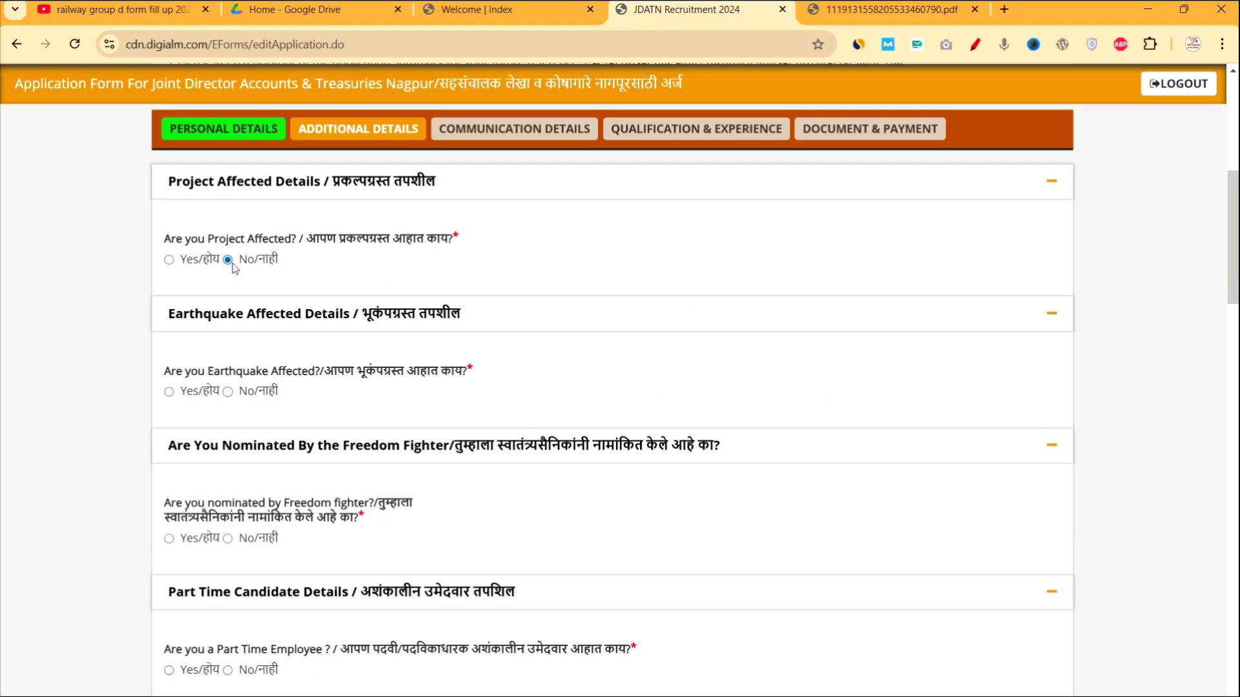
scroll(306, 469, "down", 1)
scroll(306, 469, "down", 2)
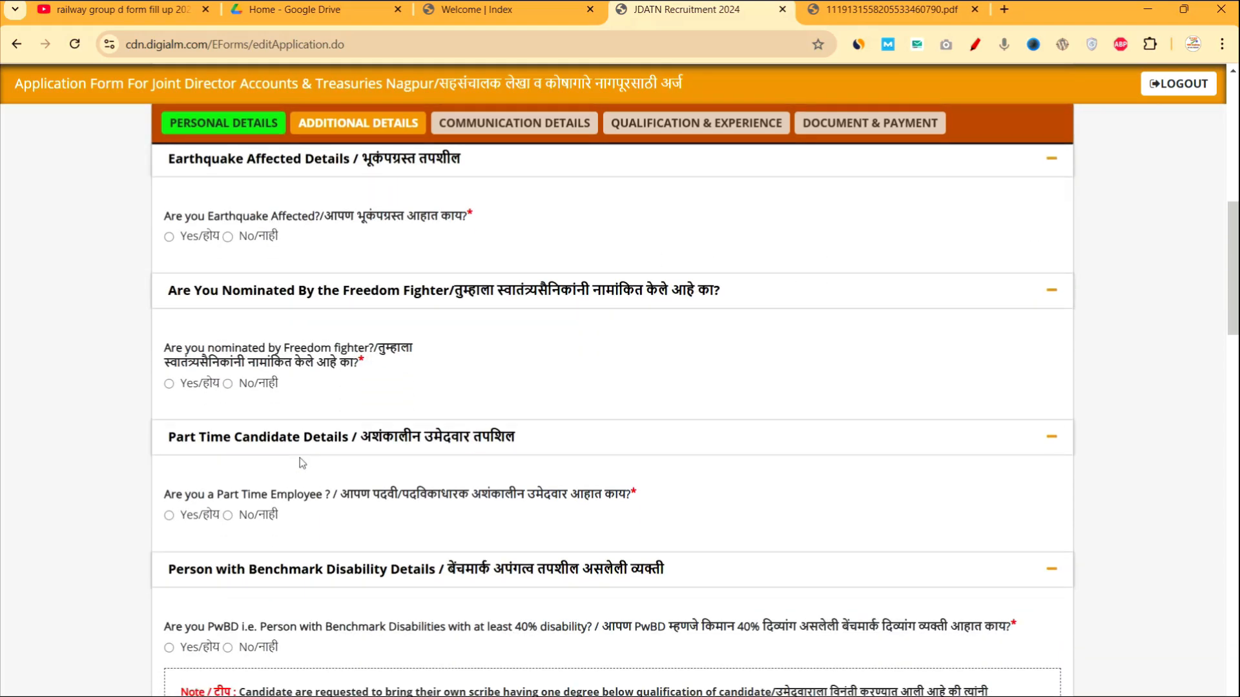
left_click(228, 237)
left_click(228, 384)
scroll(241, 386, "down", 1)
scroll(240, 386, "down", 1)
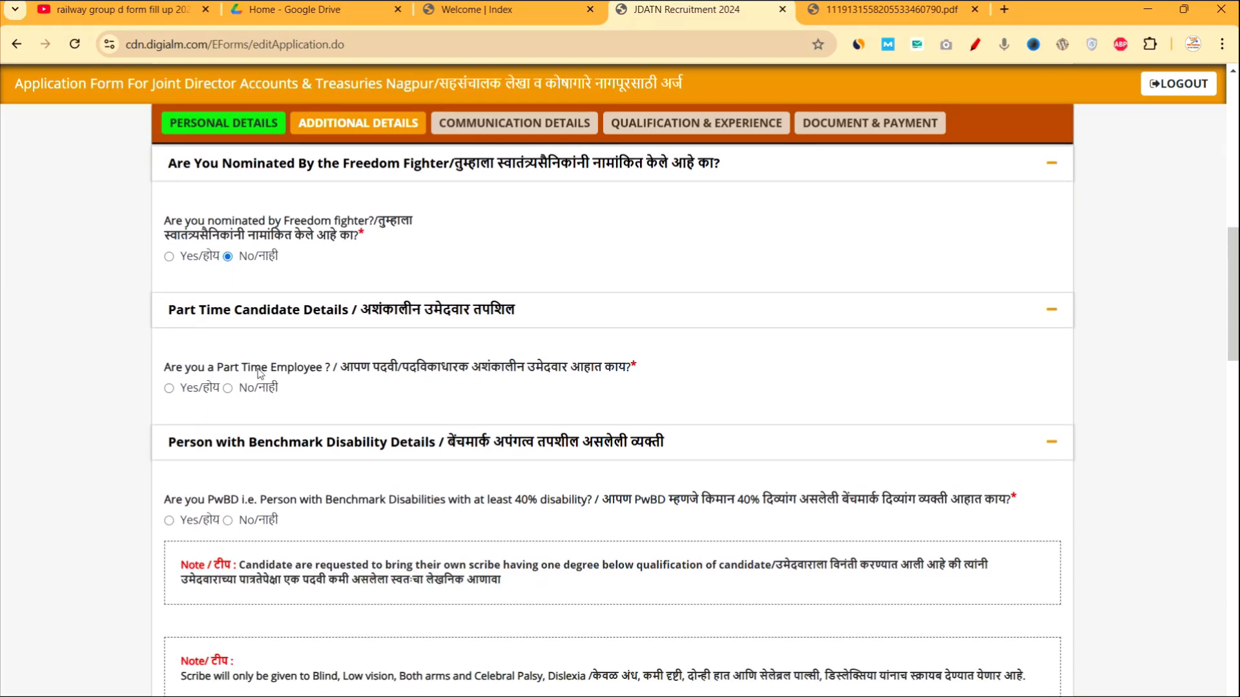
Answer No to Part Time Employee, Ex Servicemen and Divyang Ex Servicemen ward questions.
left_click(228, 388)
scroll(235, 396, "down", 1)
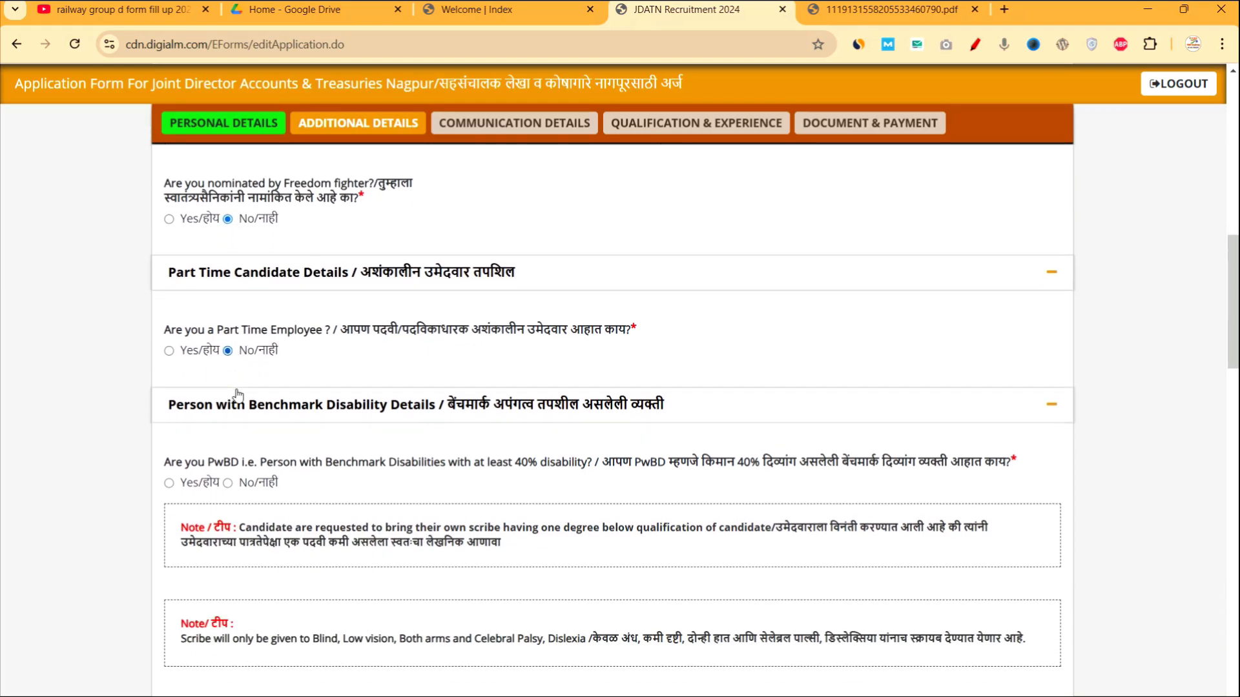
scroll(238, 396, "down", 1)
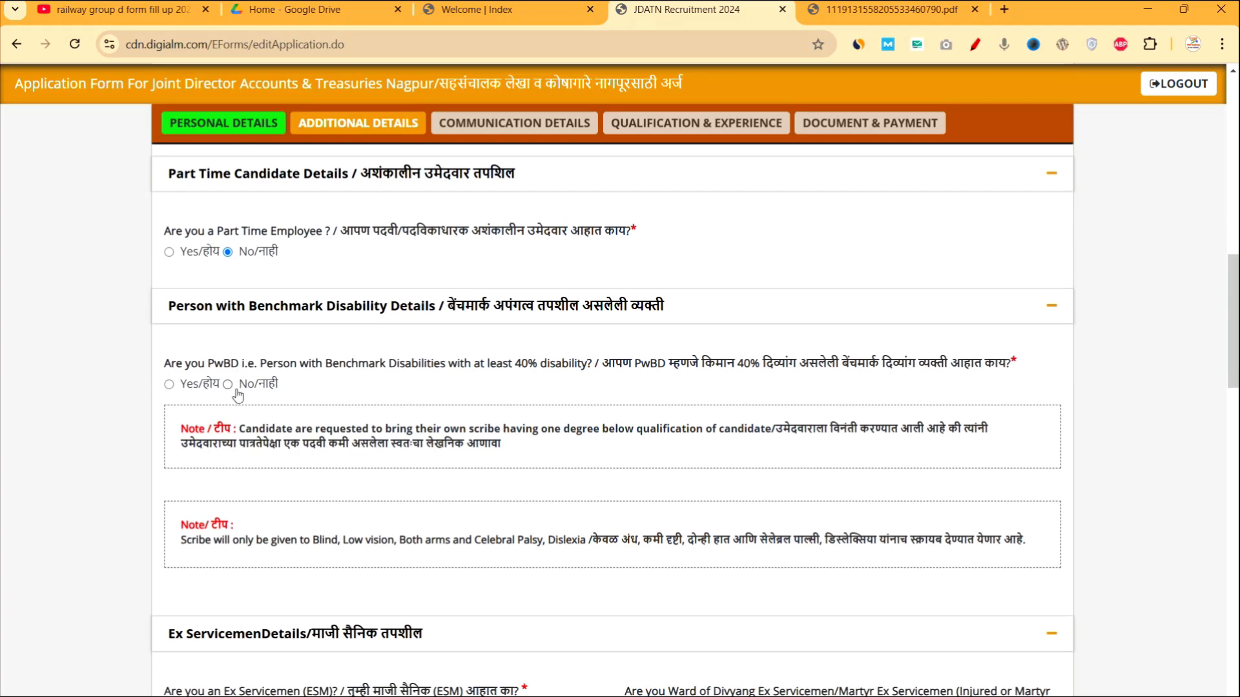
scroll(228, 388, "down", 2)
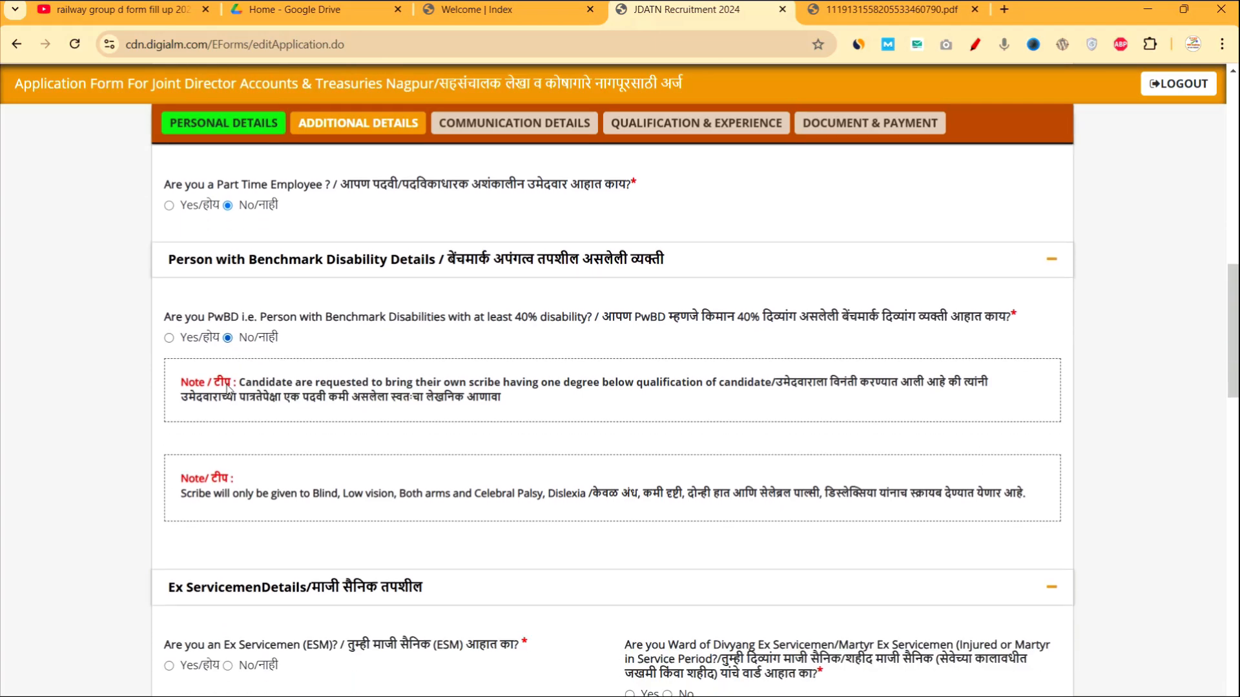
scroll(305, 438, "down", 3)
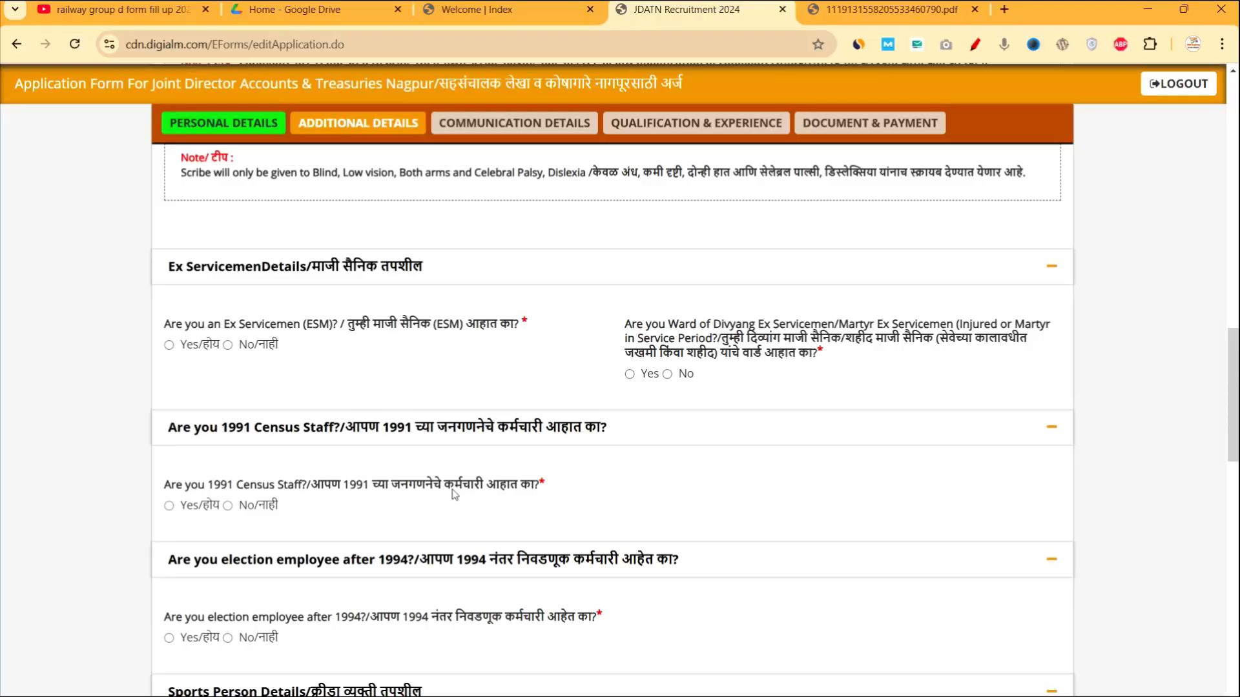
left_click(228, 345)
left_click(667, 375)
Answer No to 1991 Census Staff and to election employee after 1994.
scroll(666, 378, "down", 2)
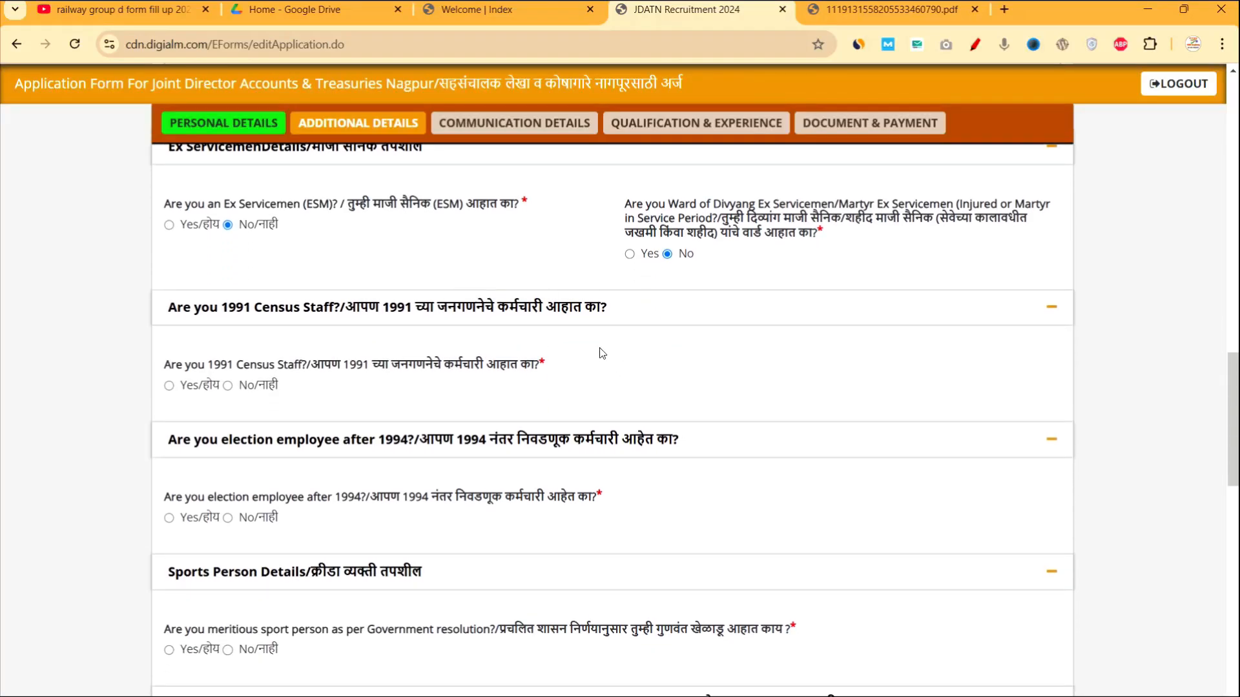
scroll(614, 354, "down", 1)
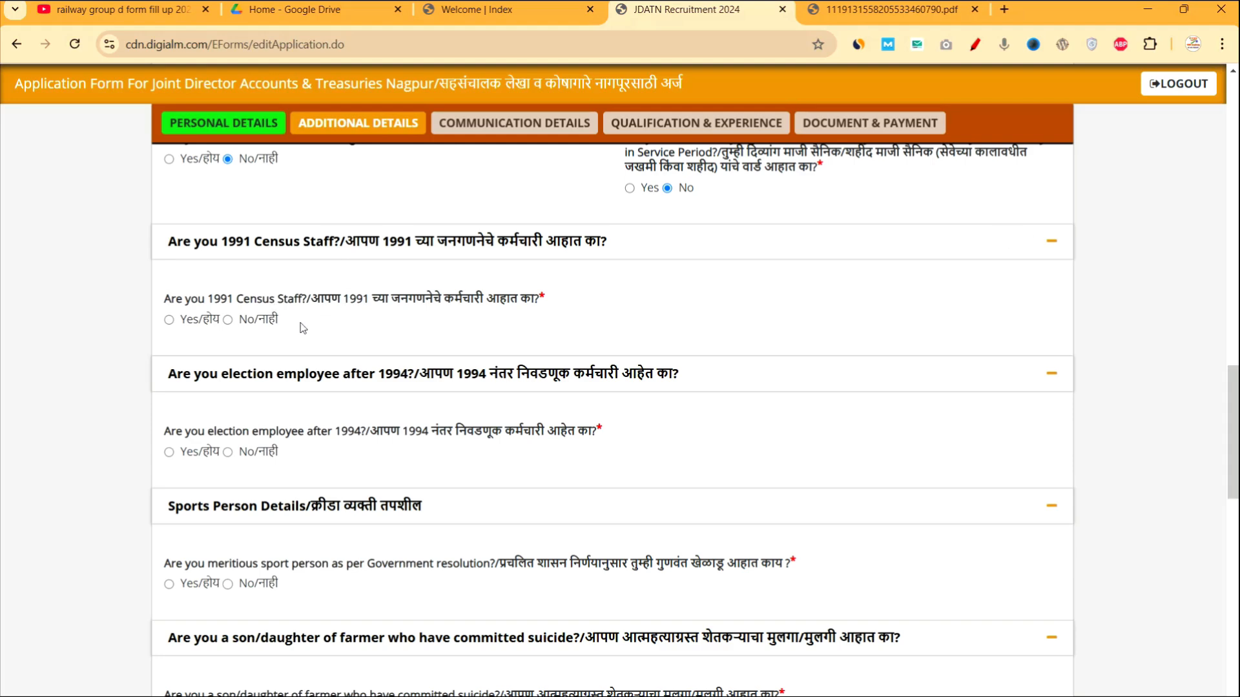
left_click(228, 319)
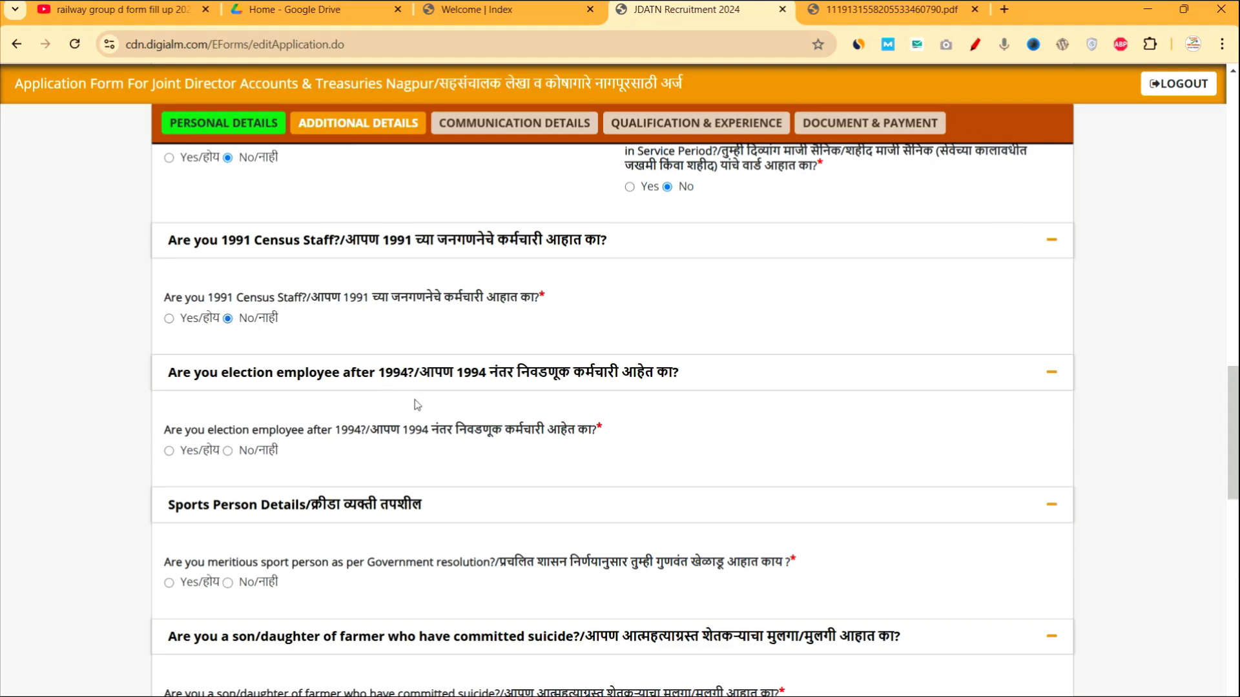
scroll(416, 405, "down", 1)
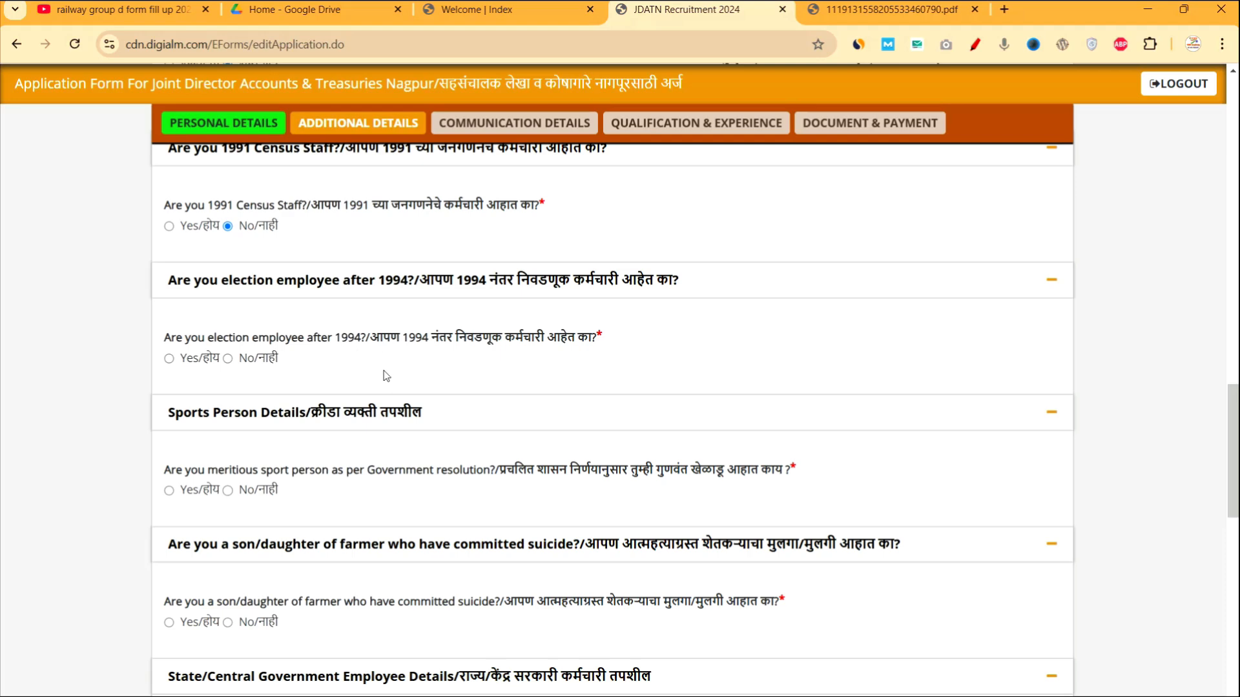
left_click(169, 359)
scroll(454, 301, "up", 1)
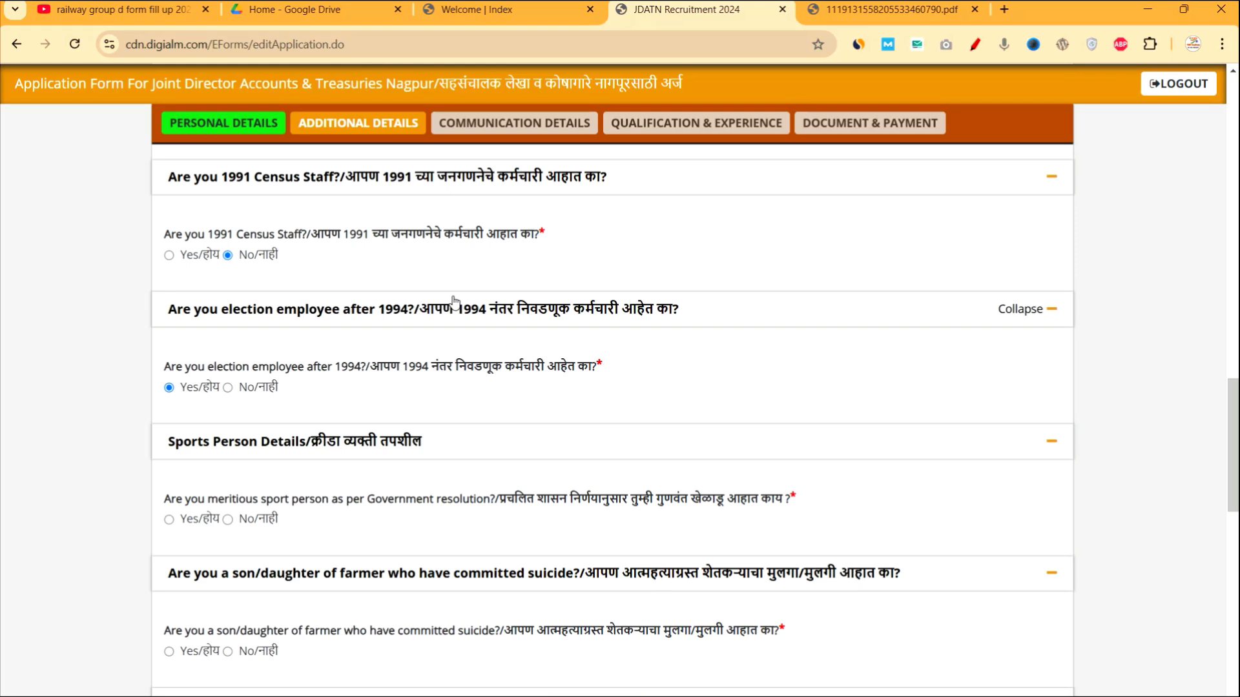
left_click(228, 388)
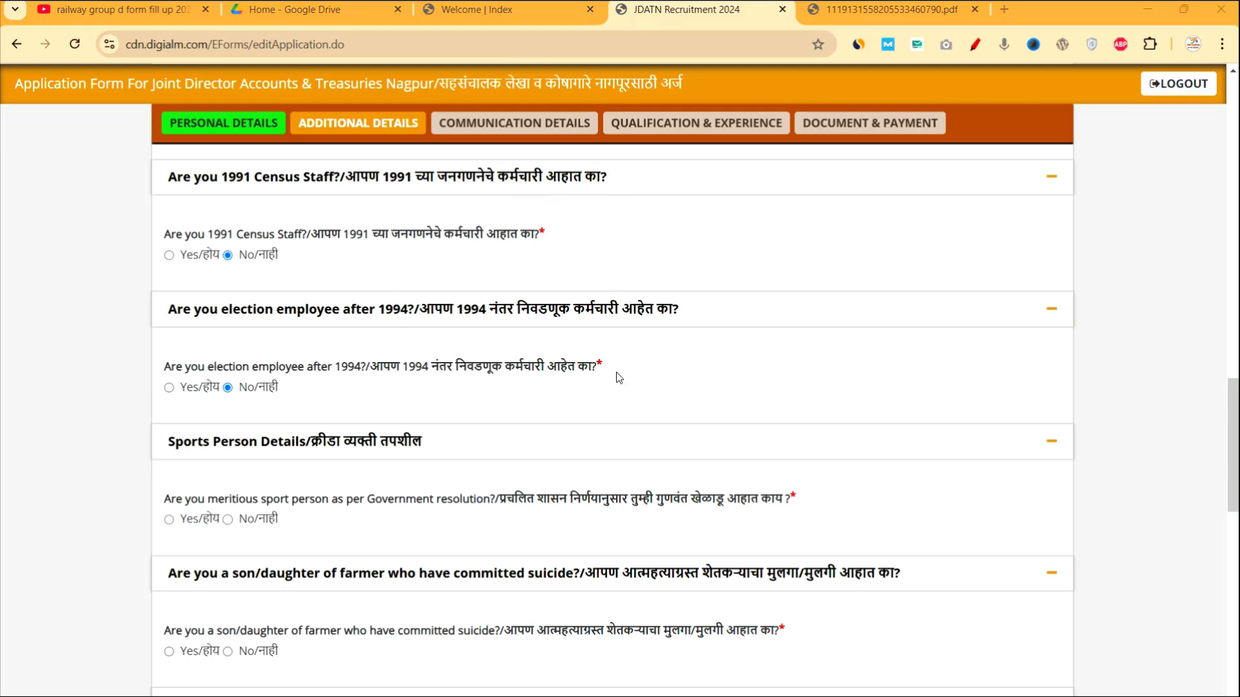
Answer No to the meritorious sports person and farmer-suicide questions.
scroll(485, 495, "down", 2)
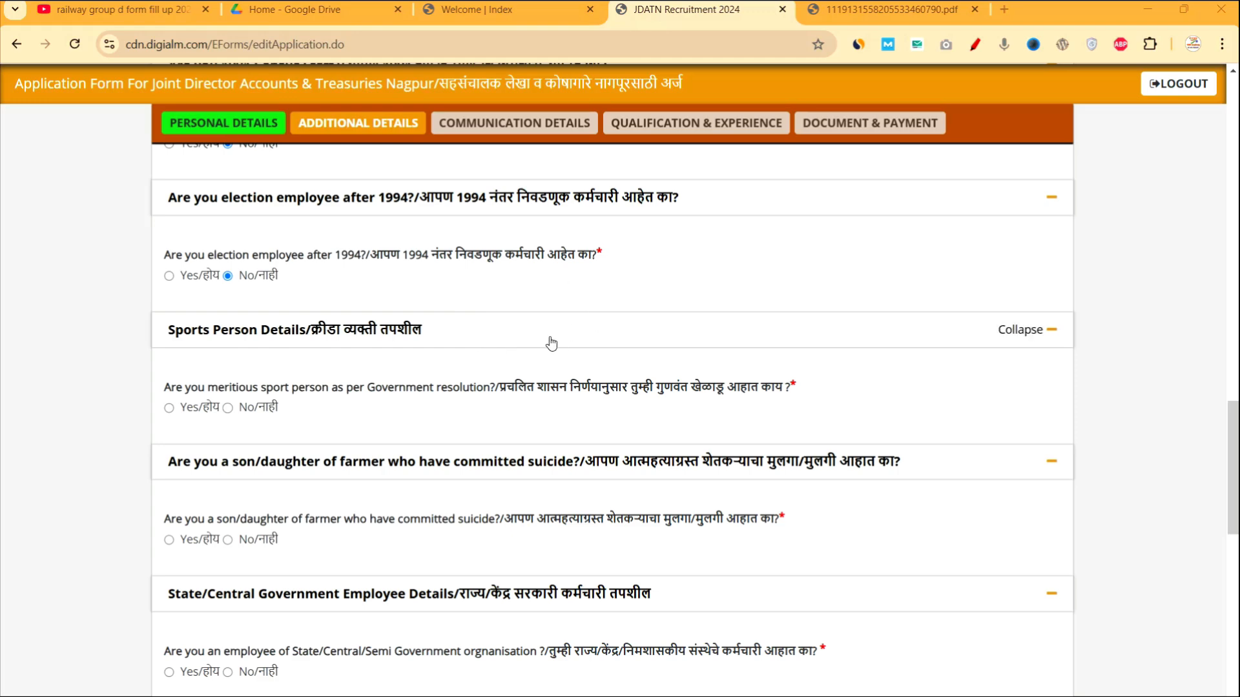
scroll(510, 436, "down", 1)
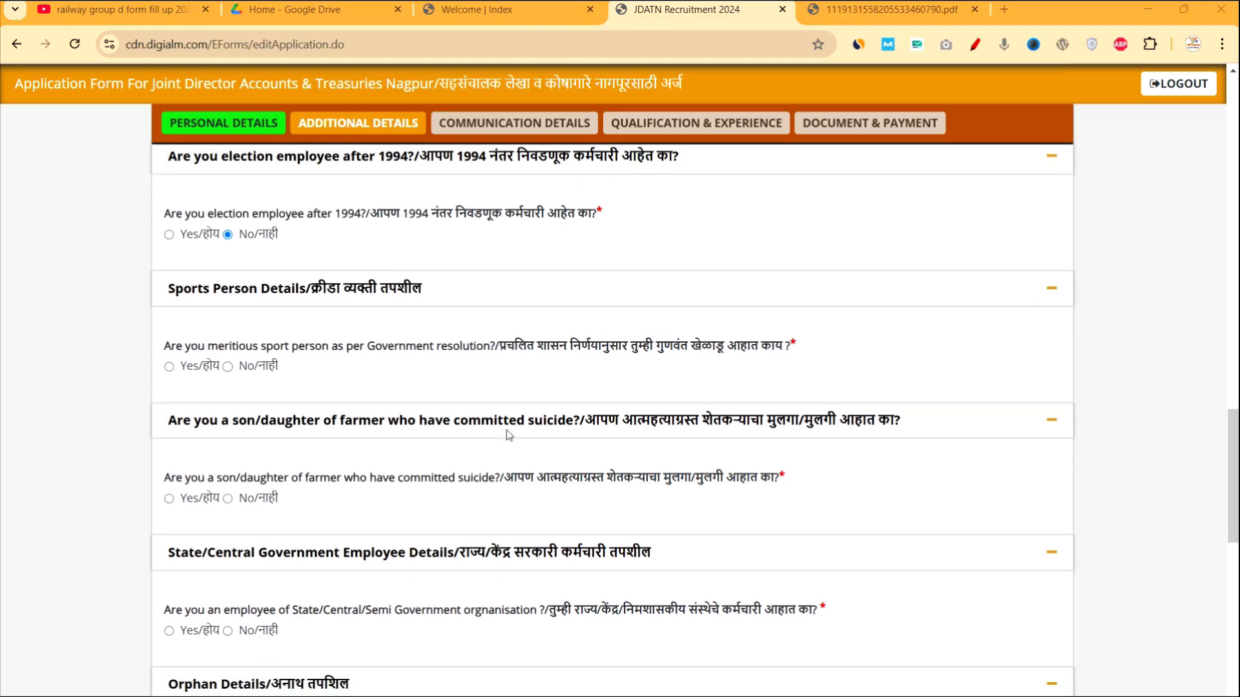
left_click(227, 365)
scroll(400, 445, "down", 3)
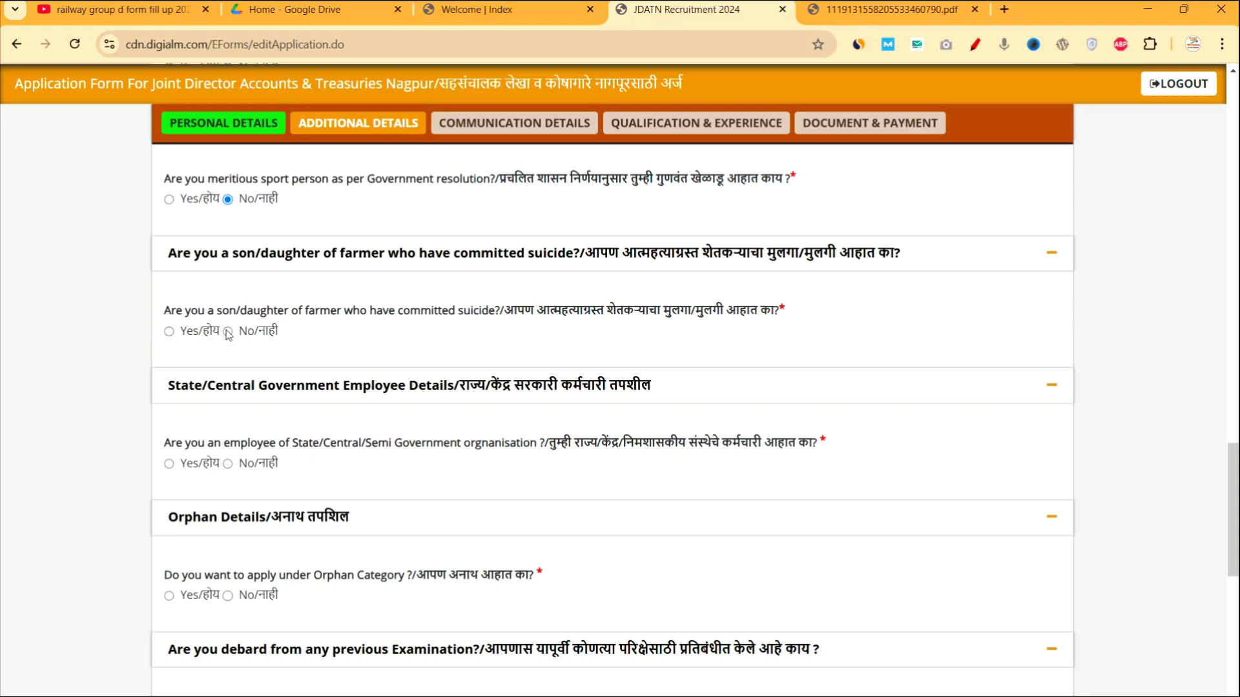
left_click(227, 331)
scroll(227, 332, "down", 2)
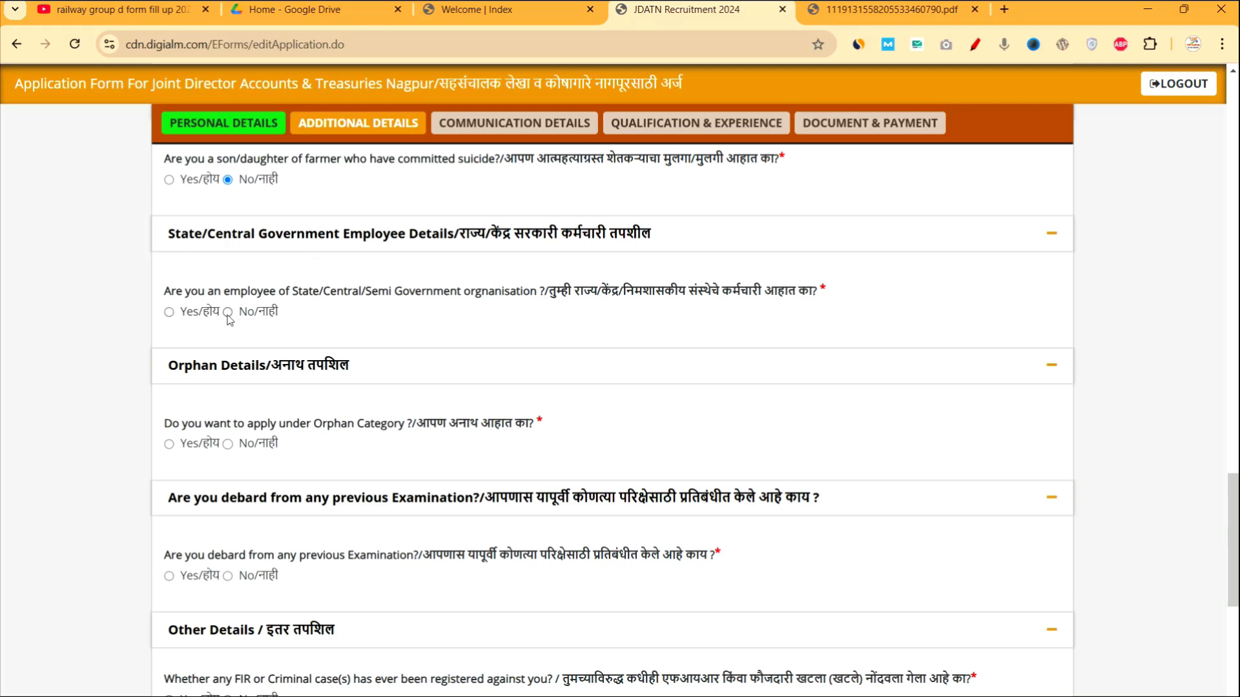
Answer No to the government-employee and Orphan Category questions.
left_click(175, 316)
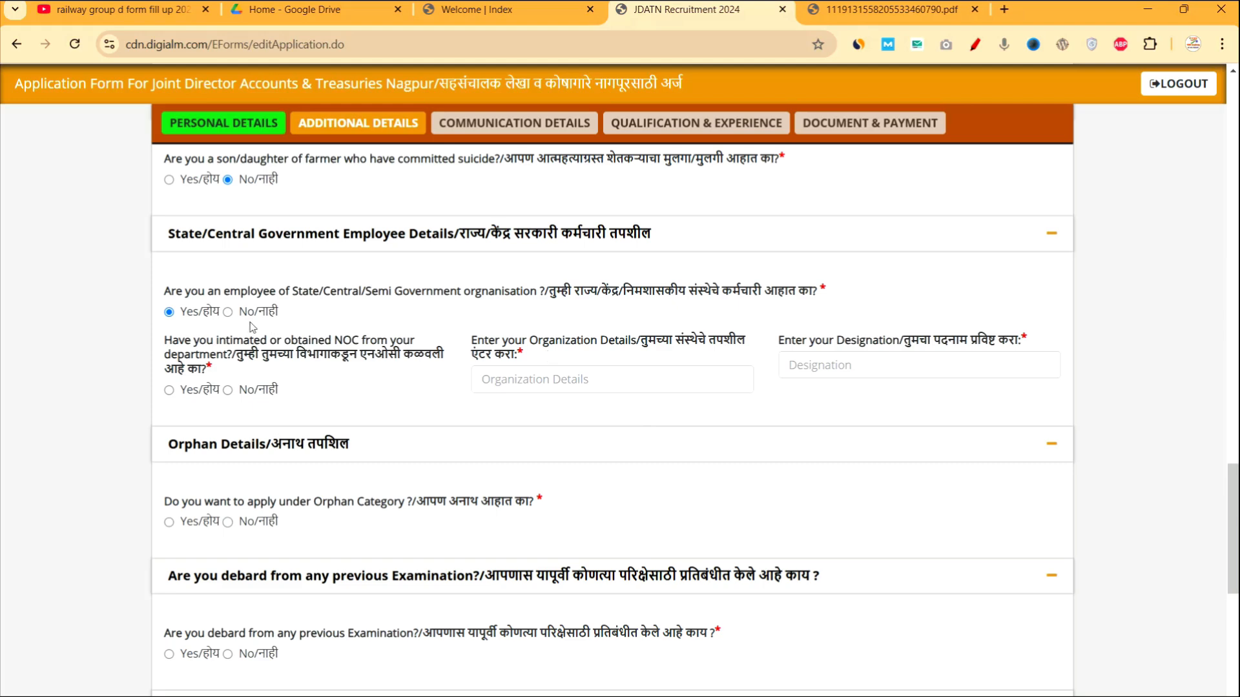
left_click(228, 312)
scroll(230, 320, "down", 3)
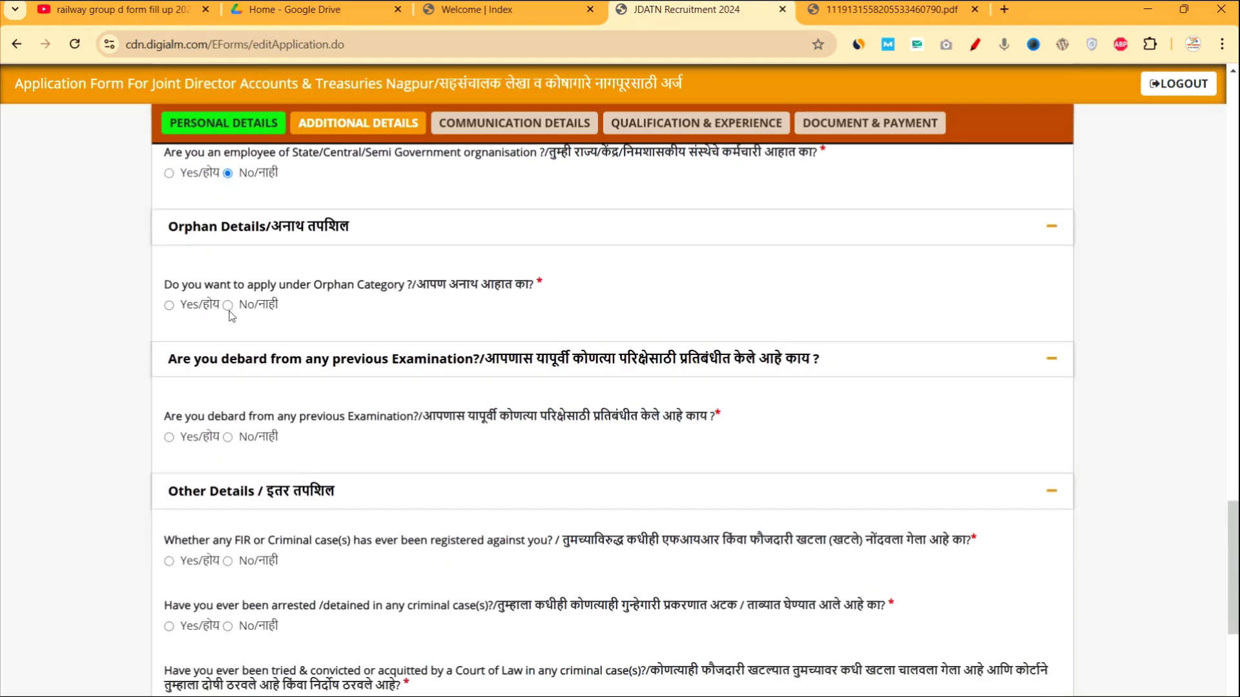
left_click(227, 302)
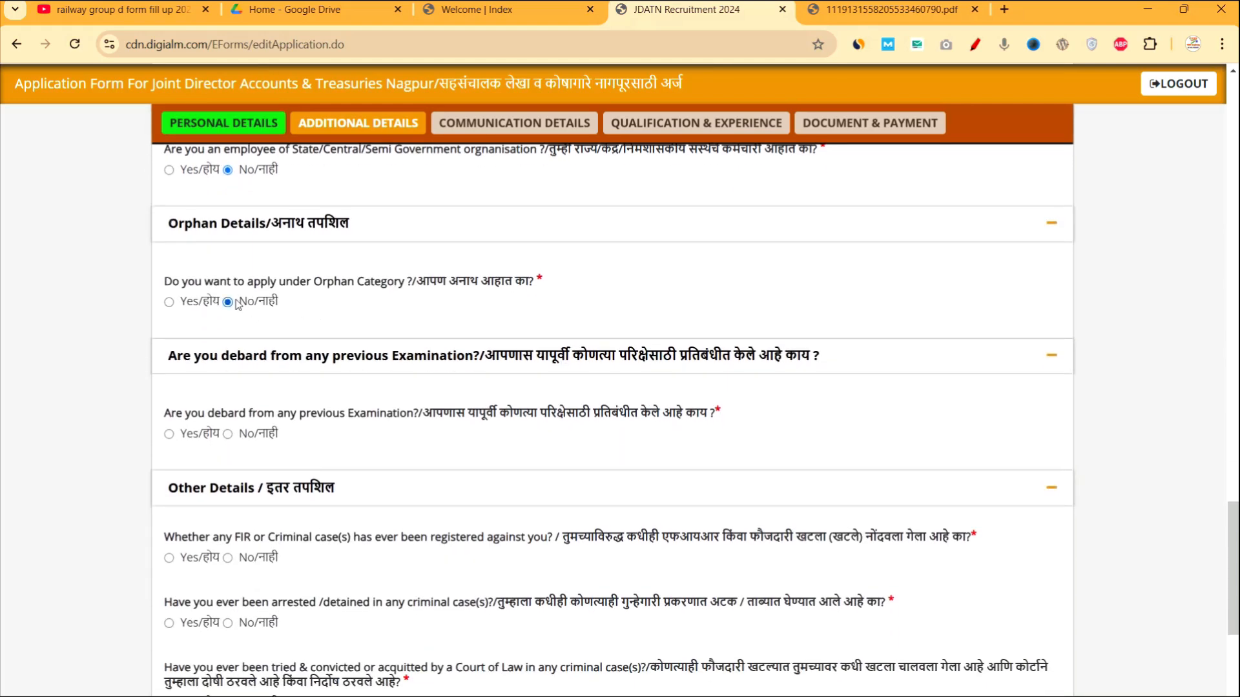
scroll(294, 373, "down", 3)
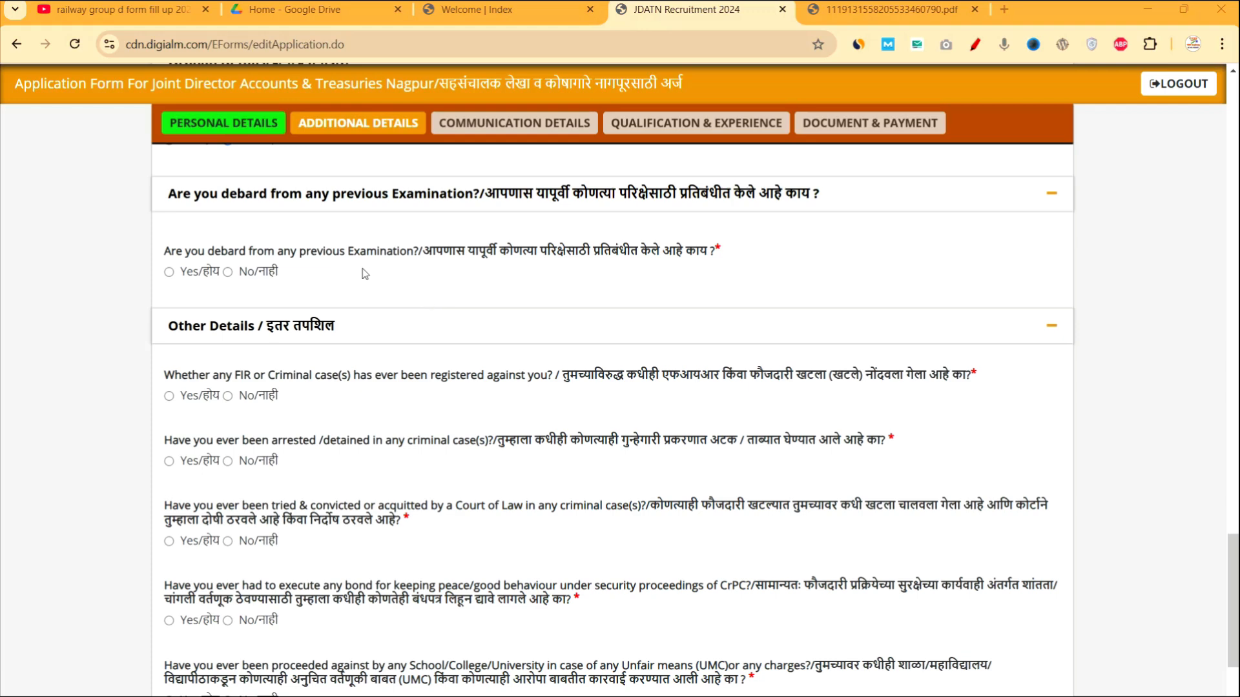
Answer No to the debarred-from-examination and FIR questions.
left_click(228, 272)
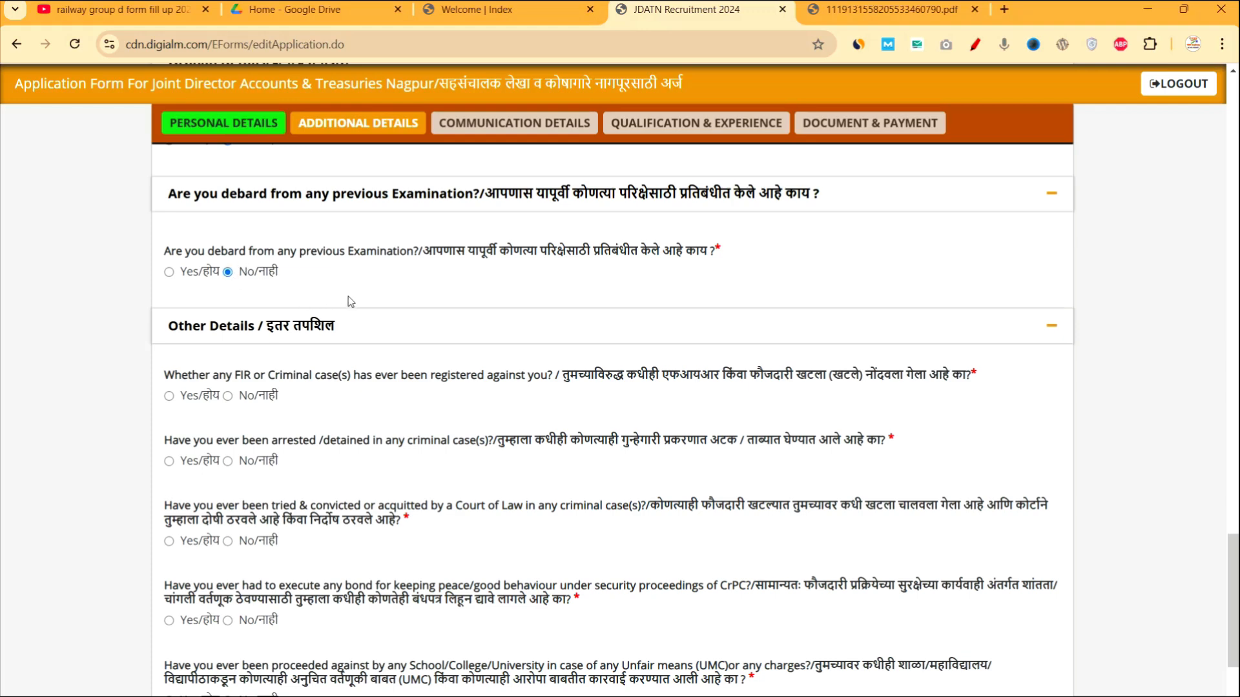
scroll(349, 300, "down", 3)
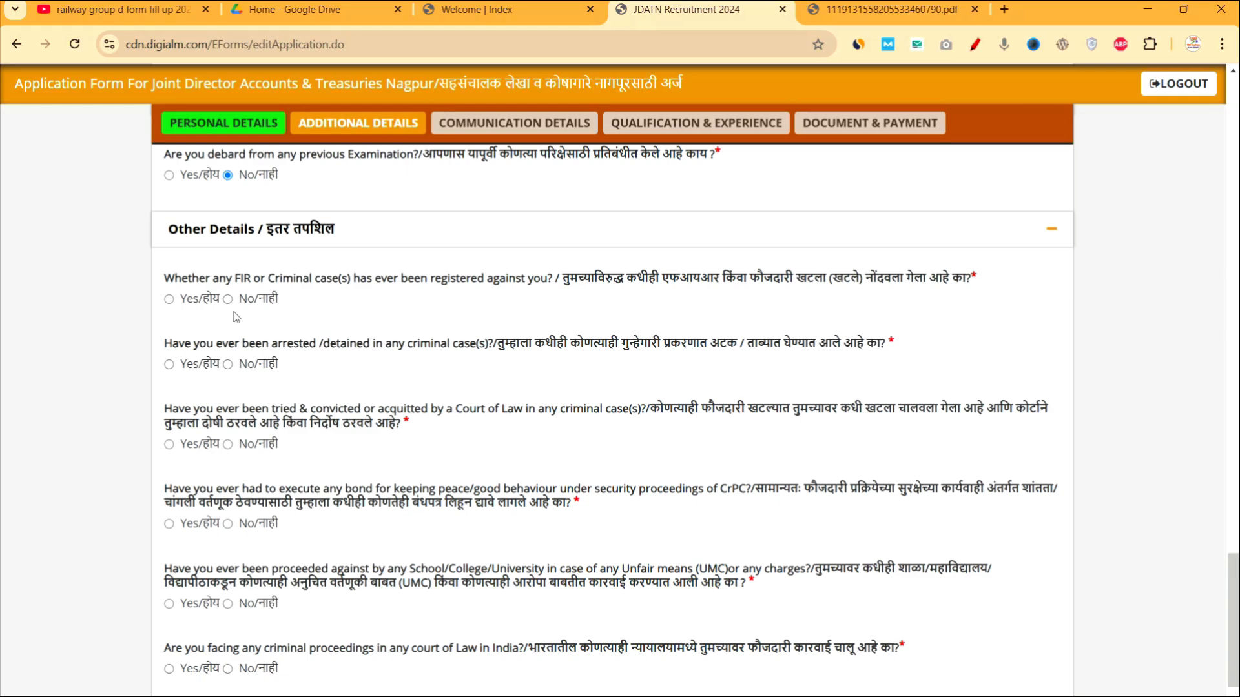
left_click(169, 299)
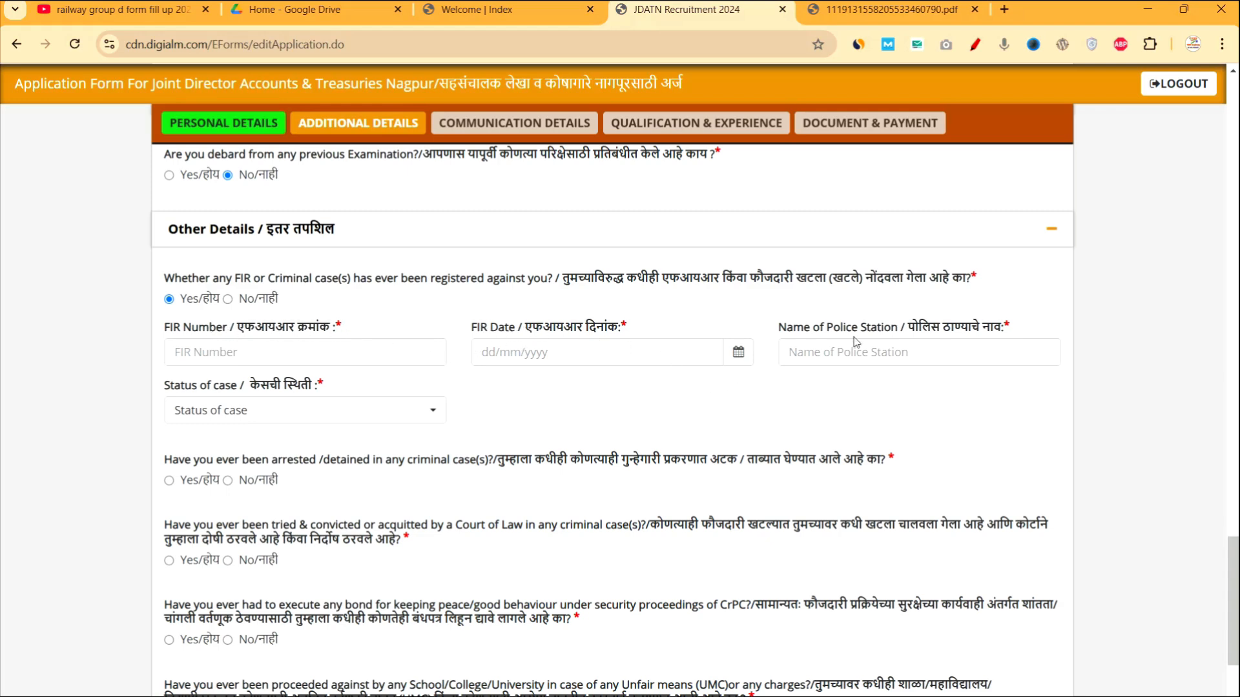
left_click(325, 415)
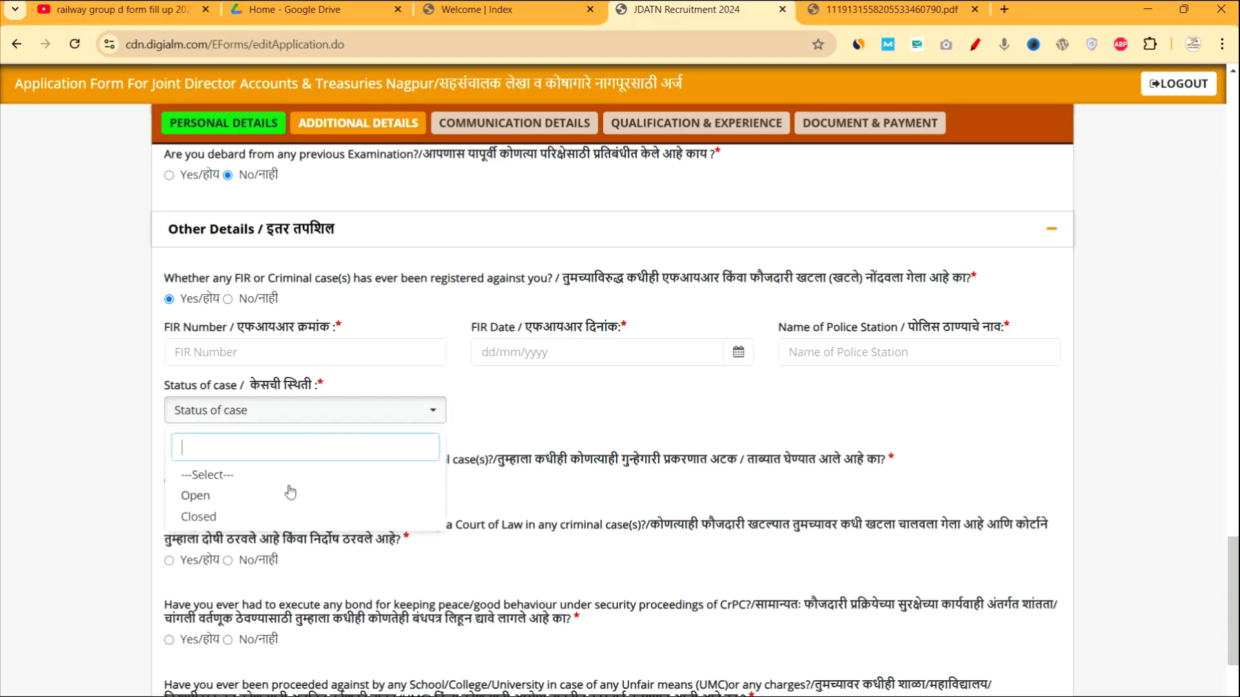
left_click(508, 427)
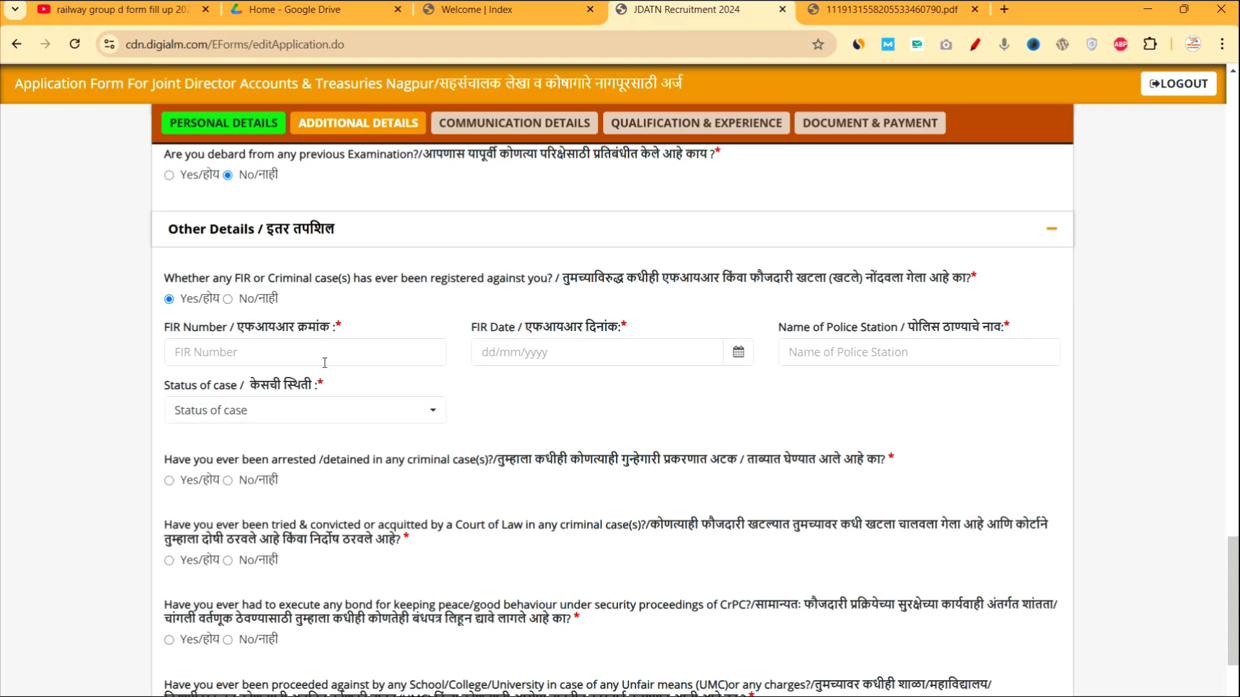
left_click(228, 299)
Answer No to arrest, conviction, peace-bond, criminal-proceedings and departmental-enquiry questions, then save.
left_click(227, 363)
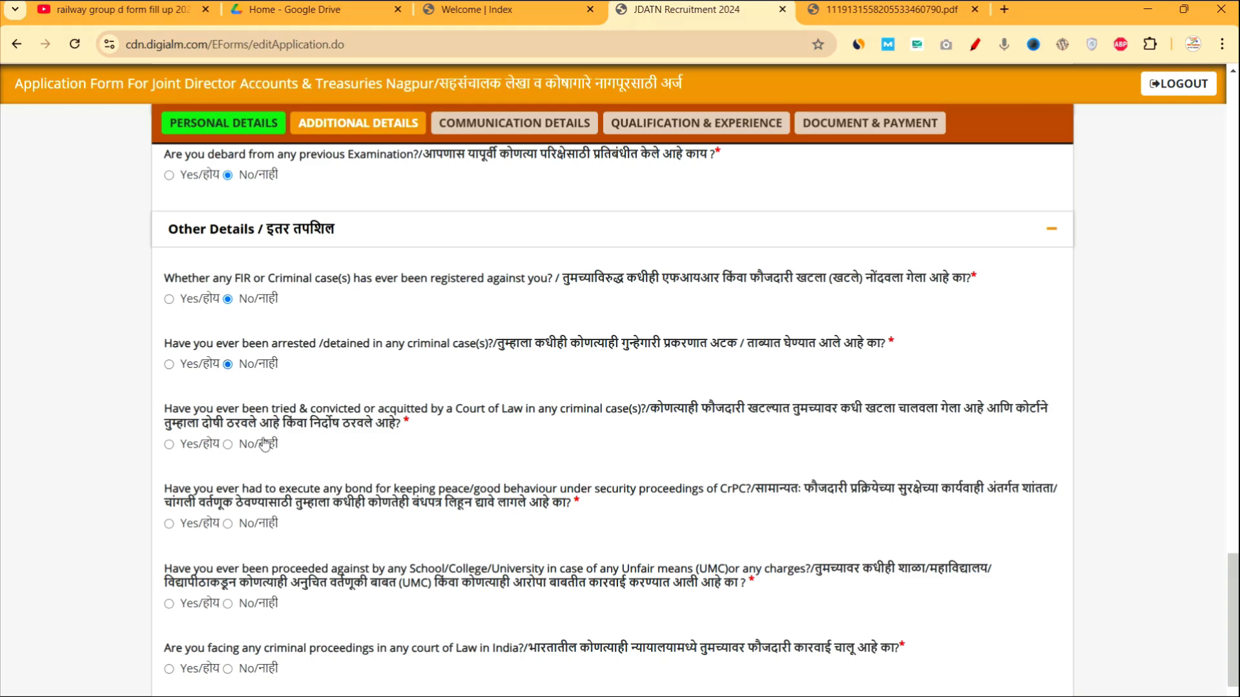
scroll(254, 441, "down", 1)
left_click(227, 345)
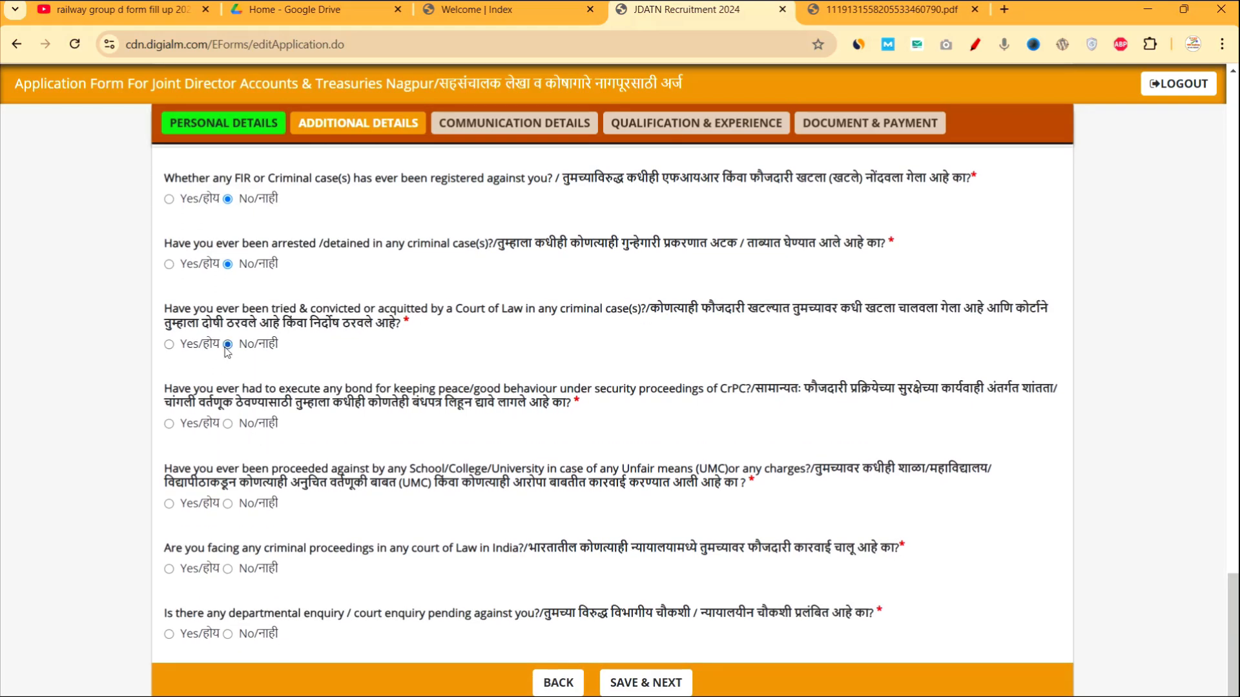
left_click(227, 424)
left_click(227, 569)
left_click(227, 634)
scroll(387, 646, "up", 4)
scroll(517, 649, "down", 5)
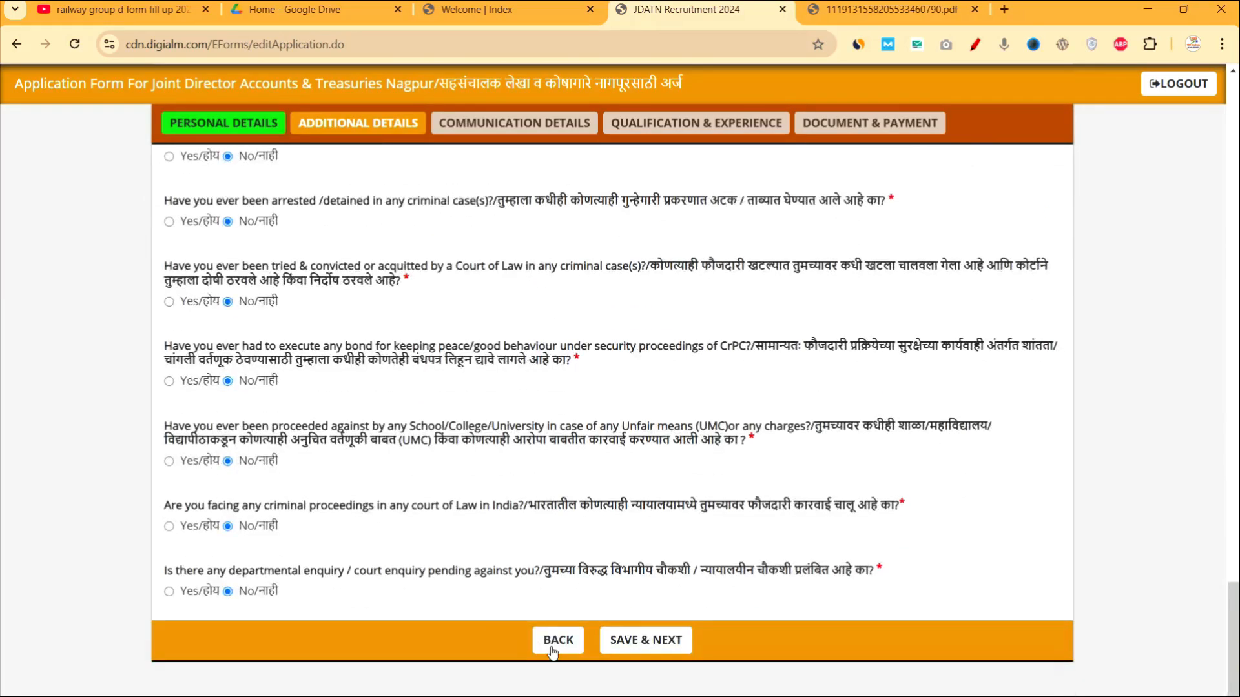
left_click(643, 643)
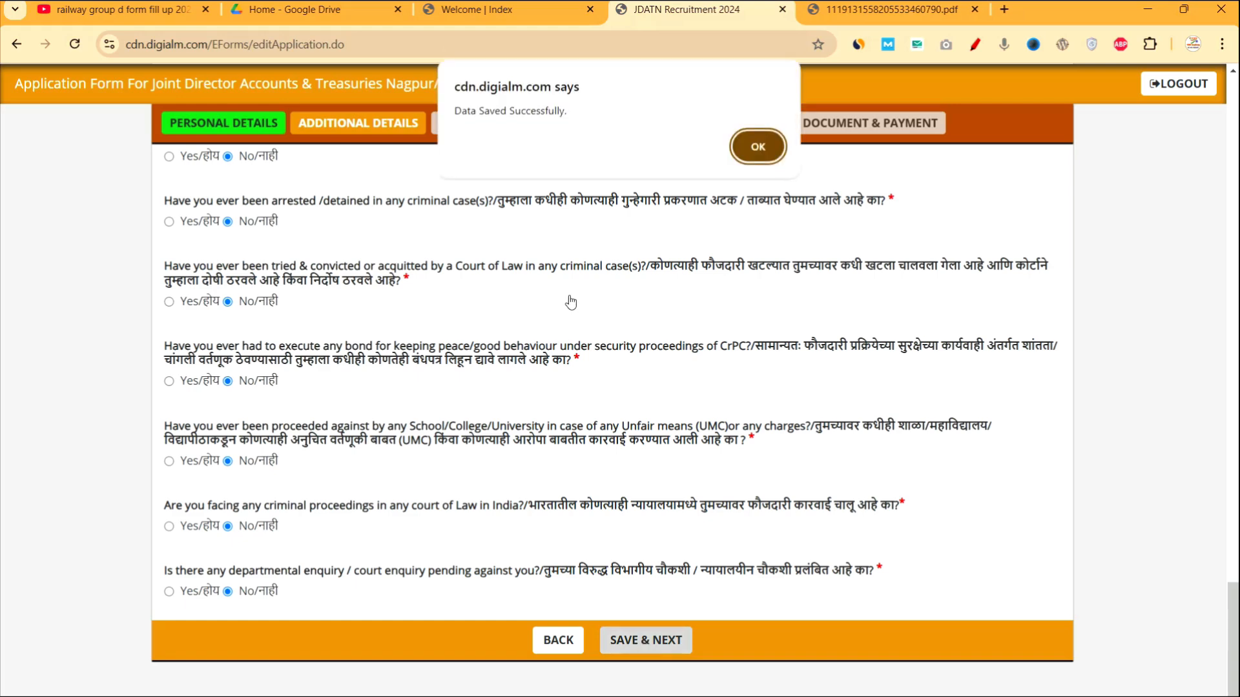
Acknowledge the saved-data alert and set the correspondence country to India.
left_click(753, 159)
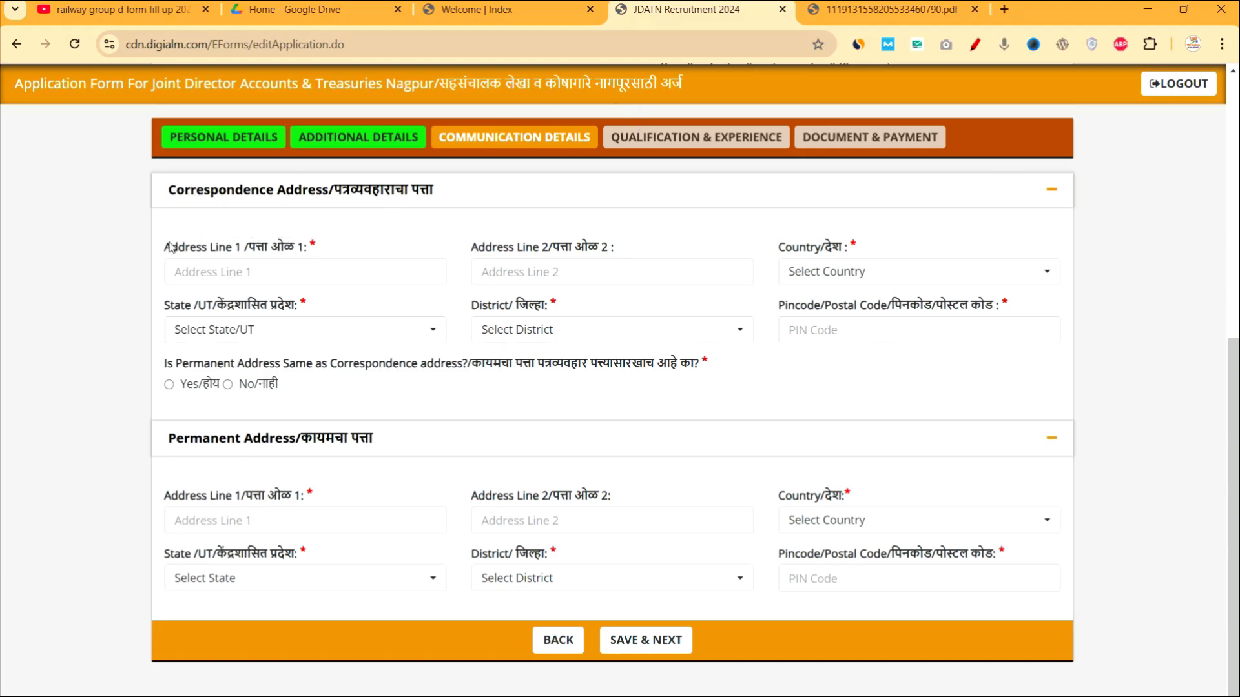
left_click_drag(171, 247, 317, 248)
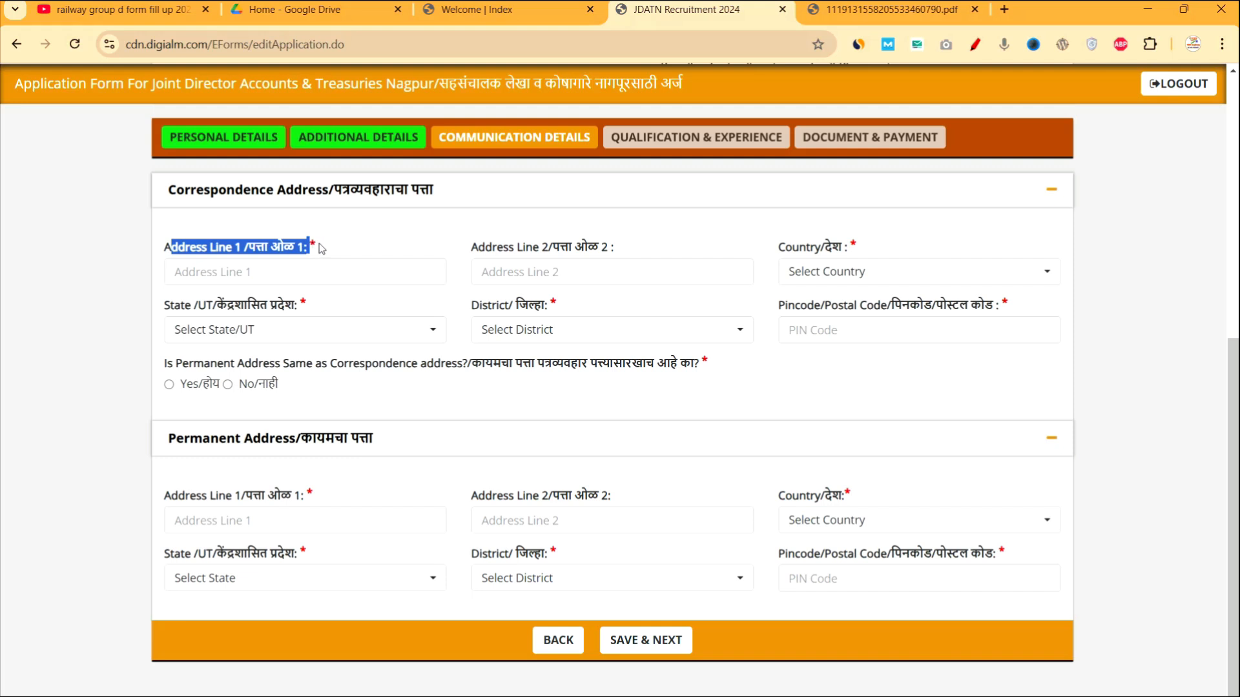
left_click_drag(478, 248, 585, 256)
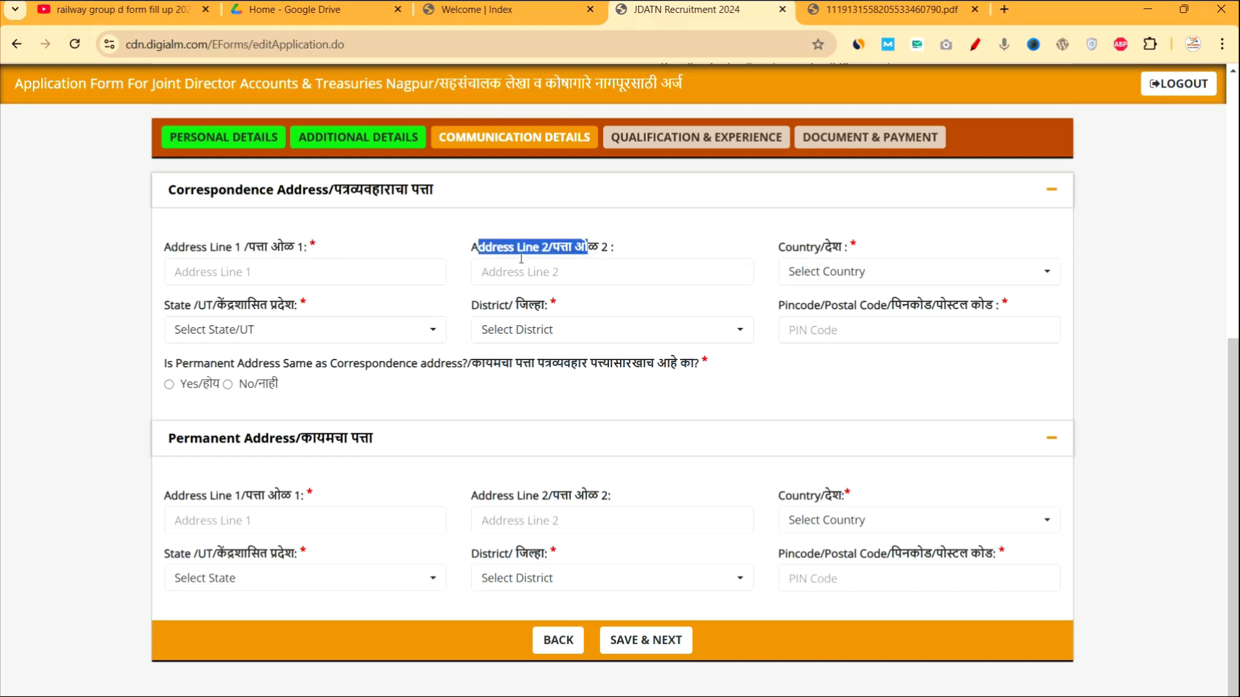
left_click(824, 276)
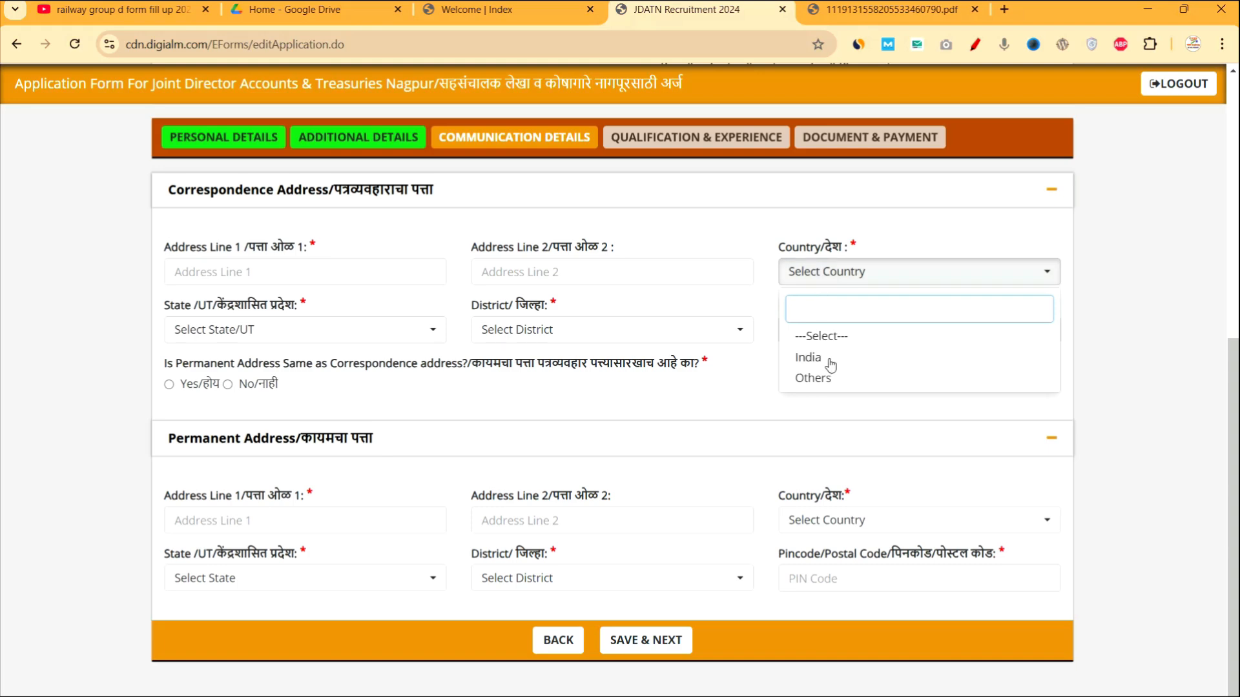
left_click(801, 357)
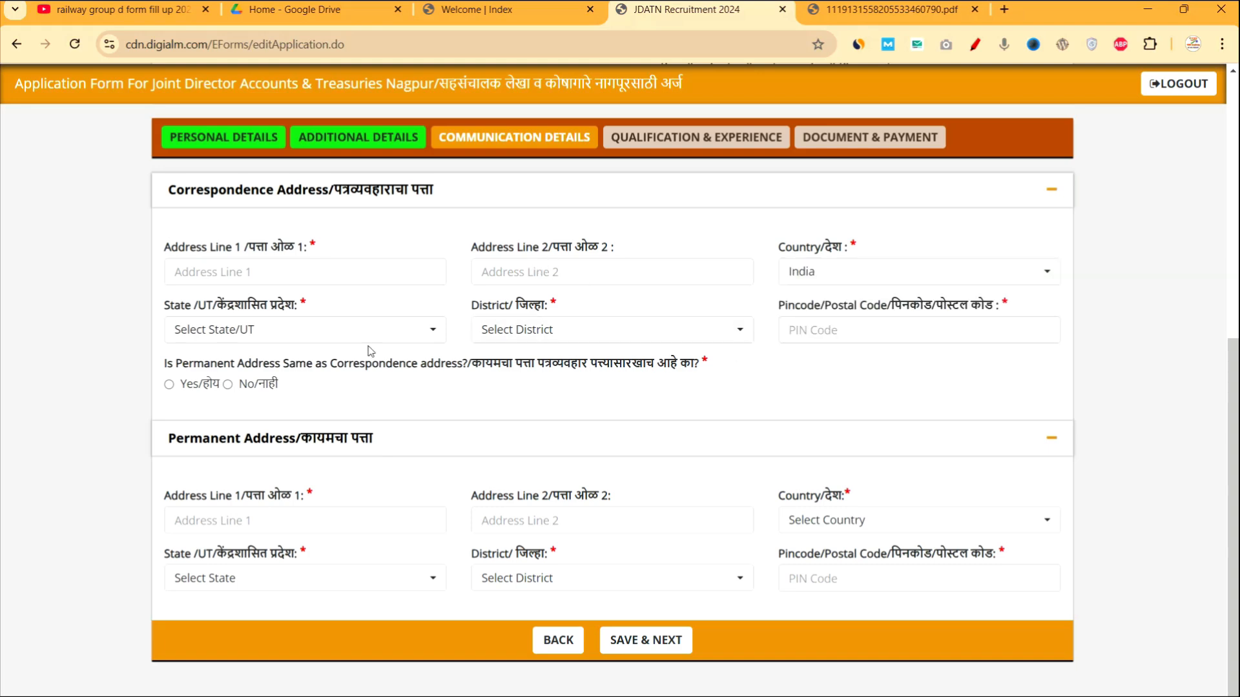
Choose Maharashtra as the state (searching 'MAHA') and Ahmednagar as the district.
left_click(308, 331)
type("MAHA")
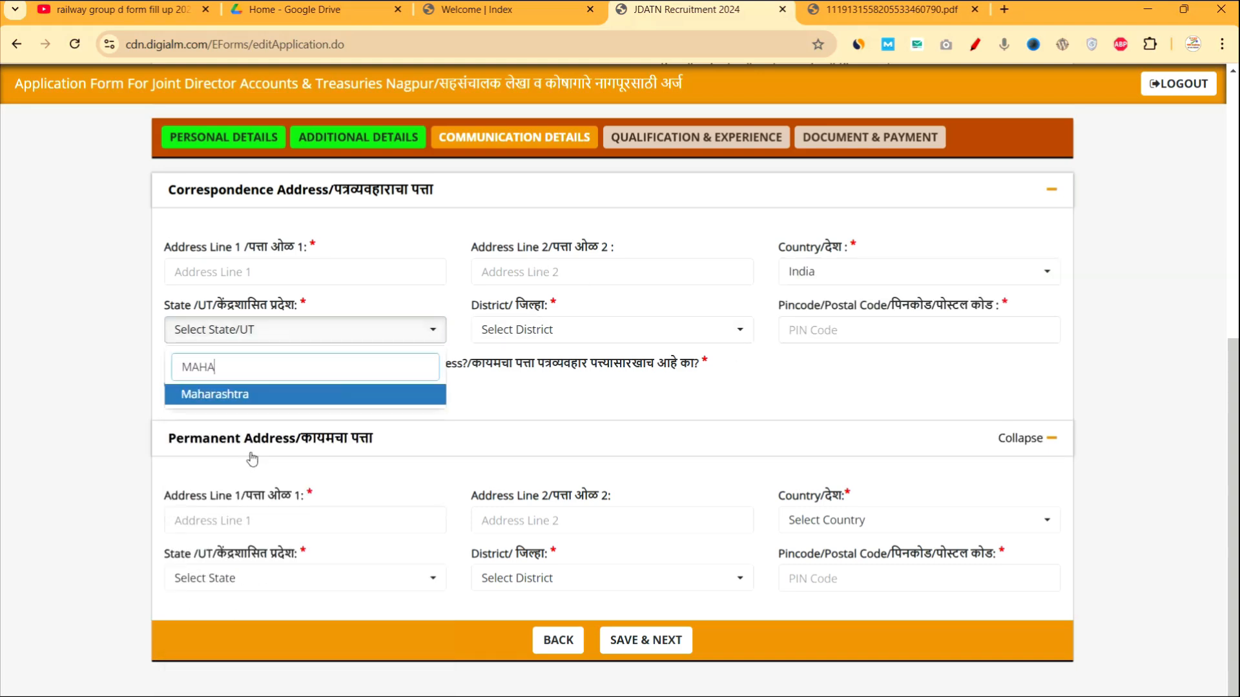
left_click(226, 396)
left_click(536, 329)
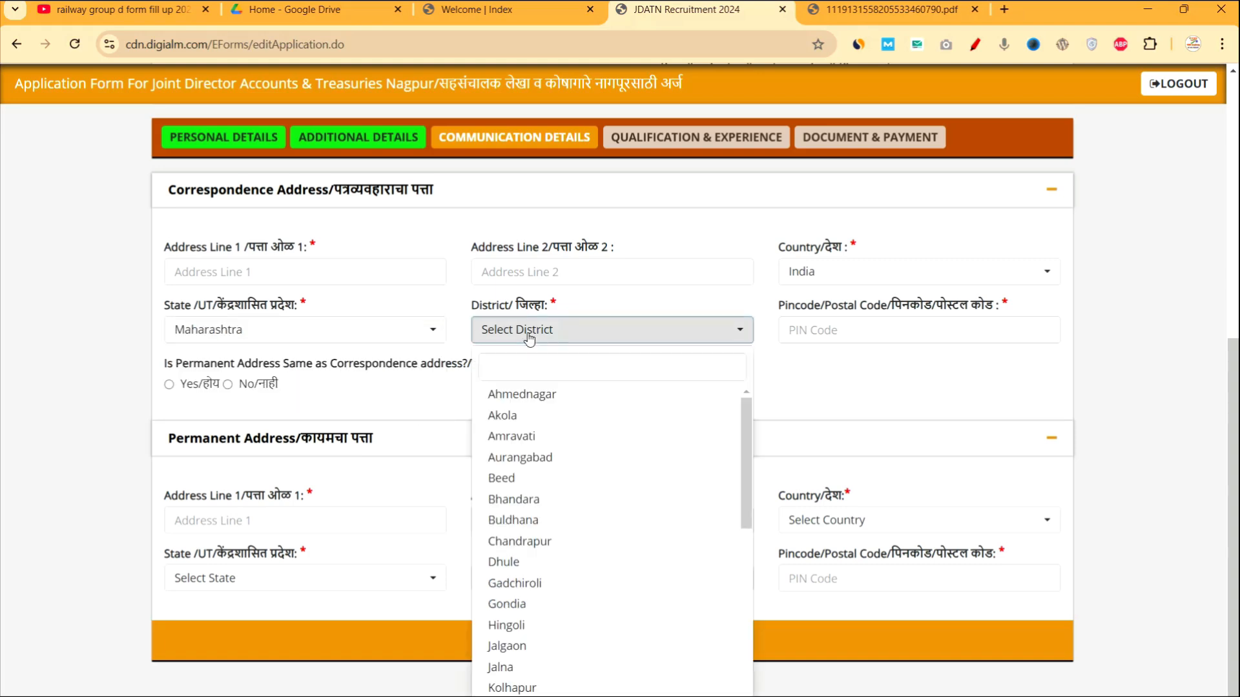
left_click(515, 396)
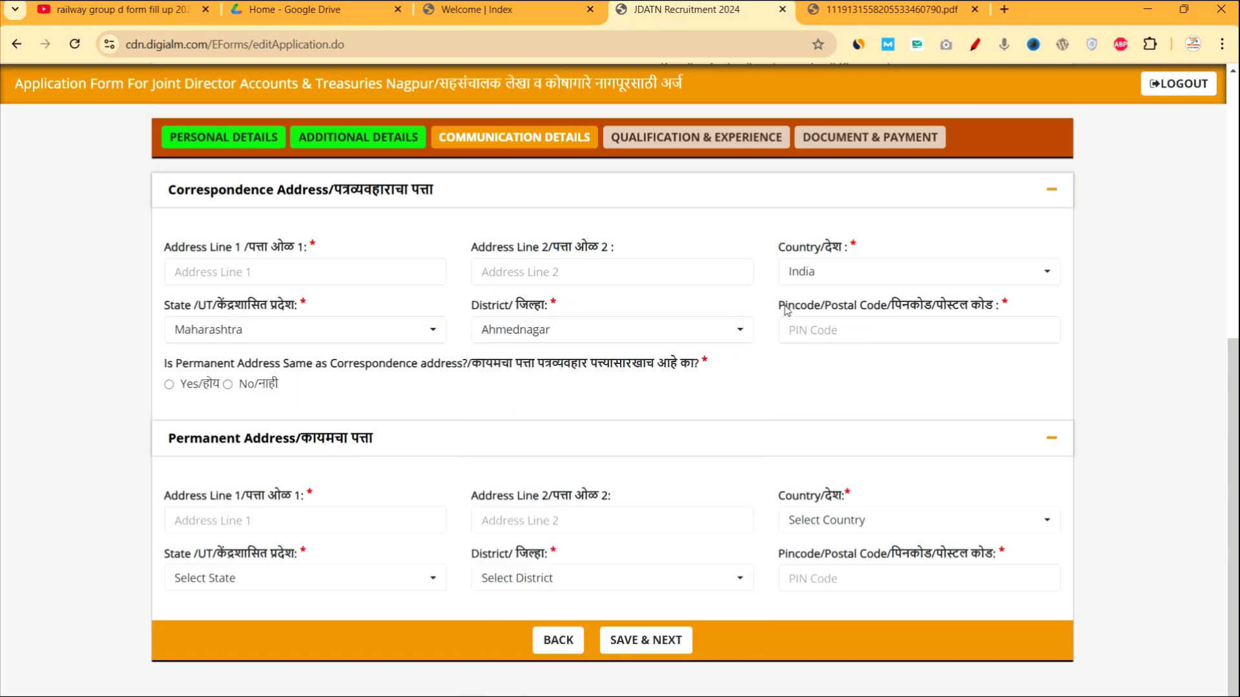
Make the permanent address the same as the correspondence address.
left_click_drag(784, 306, 873, 319)
left_click(847, 406)
left_click_drag(471, 186, 374, 204)
left_click(169, 385)
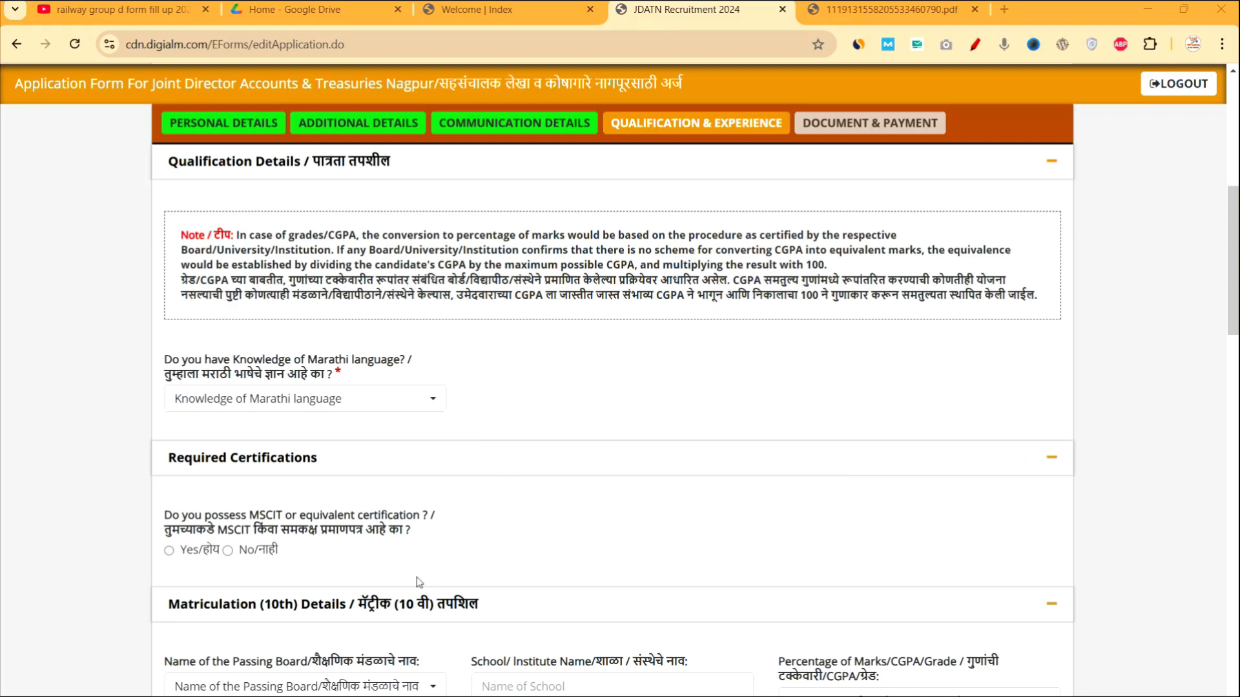
Answer Yes for knowledge of Marathi and indicate an MSCIT certificate is held.
scroll(539, 456, "down", 3)
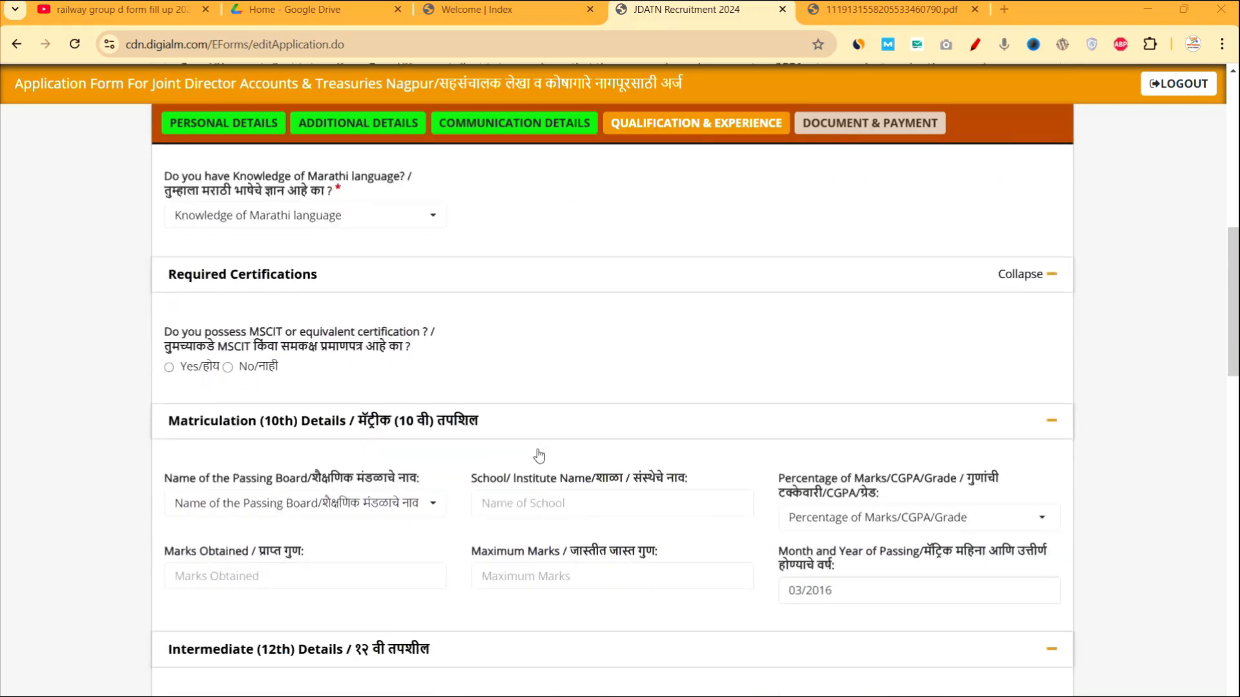
left_click(301, 221)
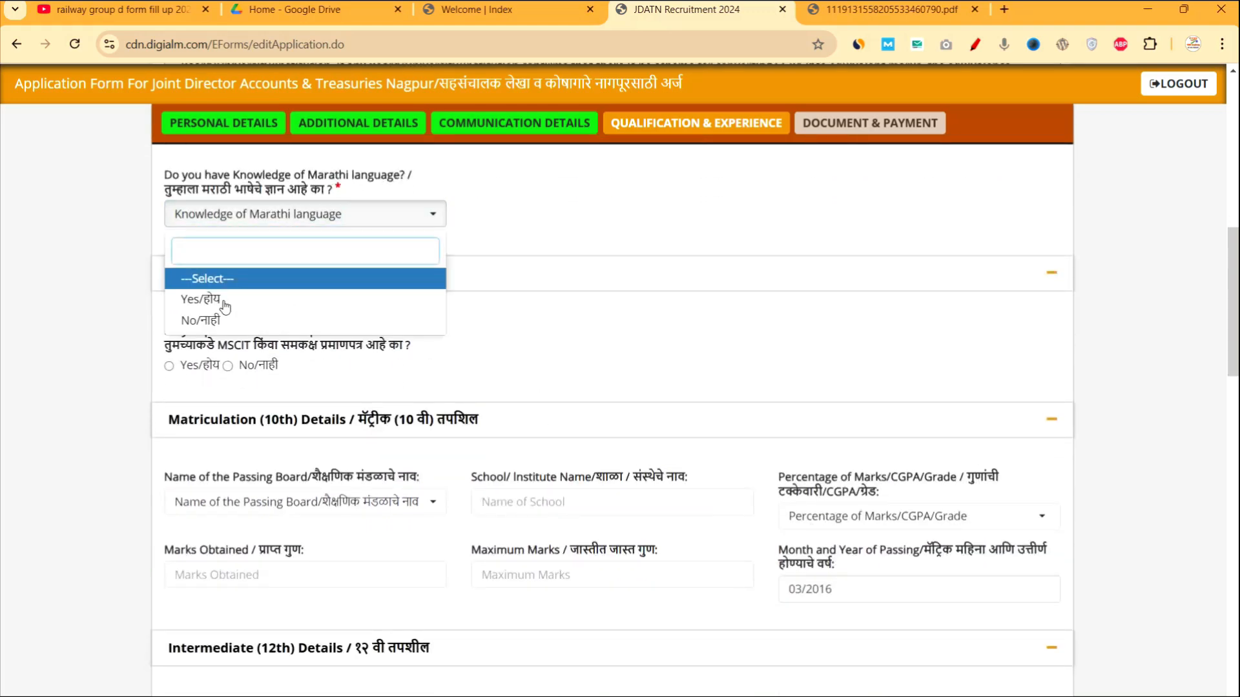
left_click(334, 301)
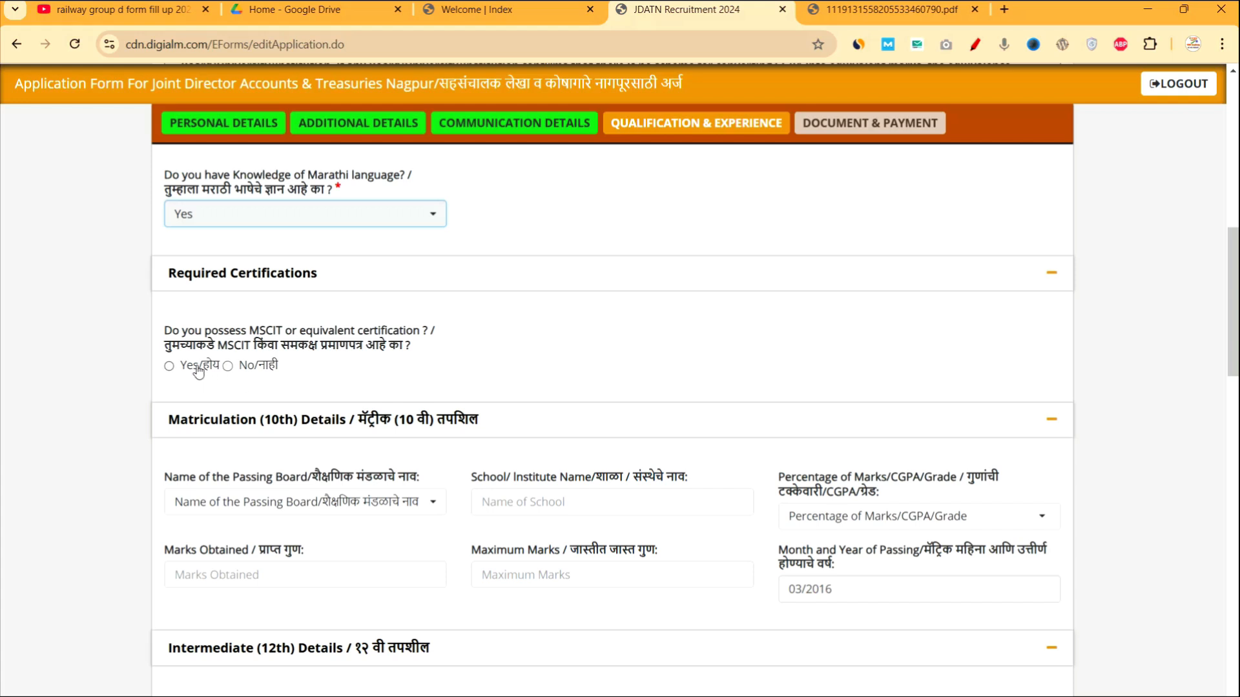
left_click(170, 366)
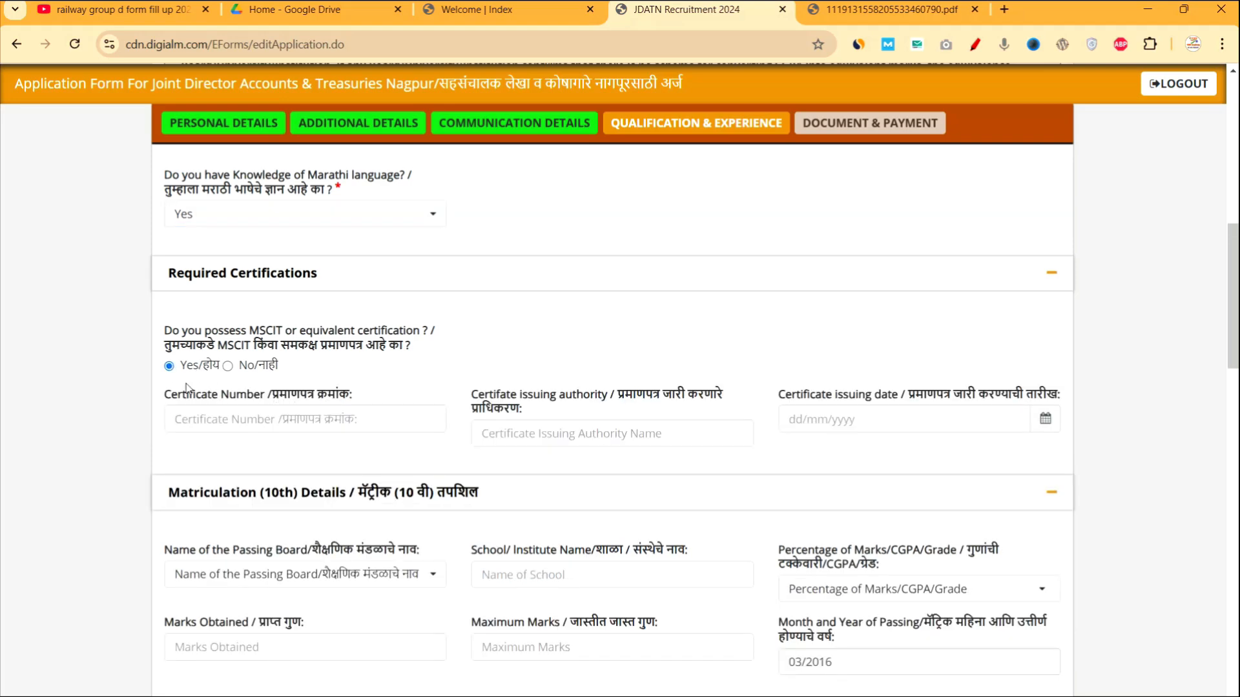
left_click_drag(171, 395, 280, 401)
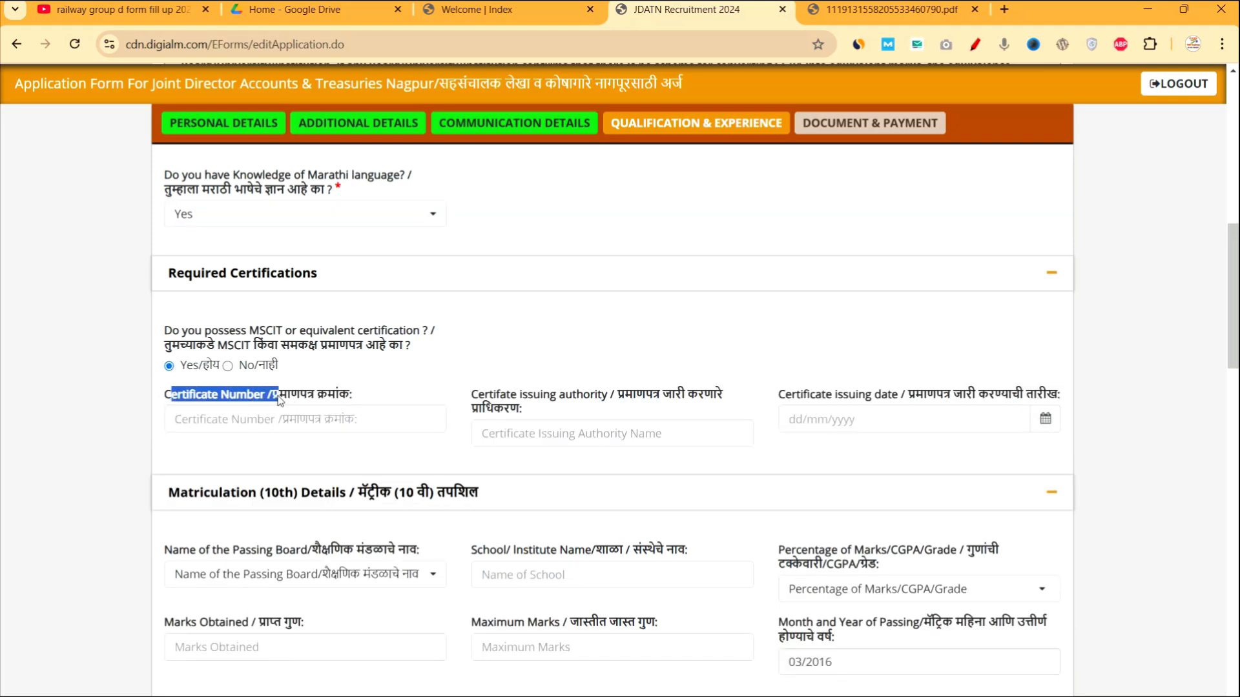
left_click_drag(552, 405, 467, 397)
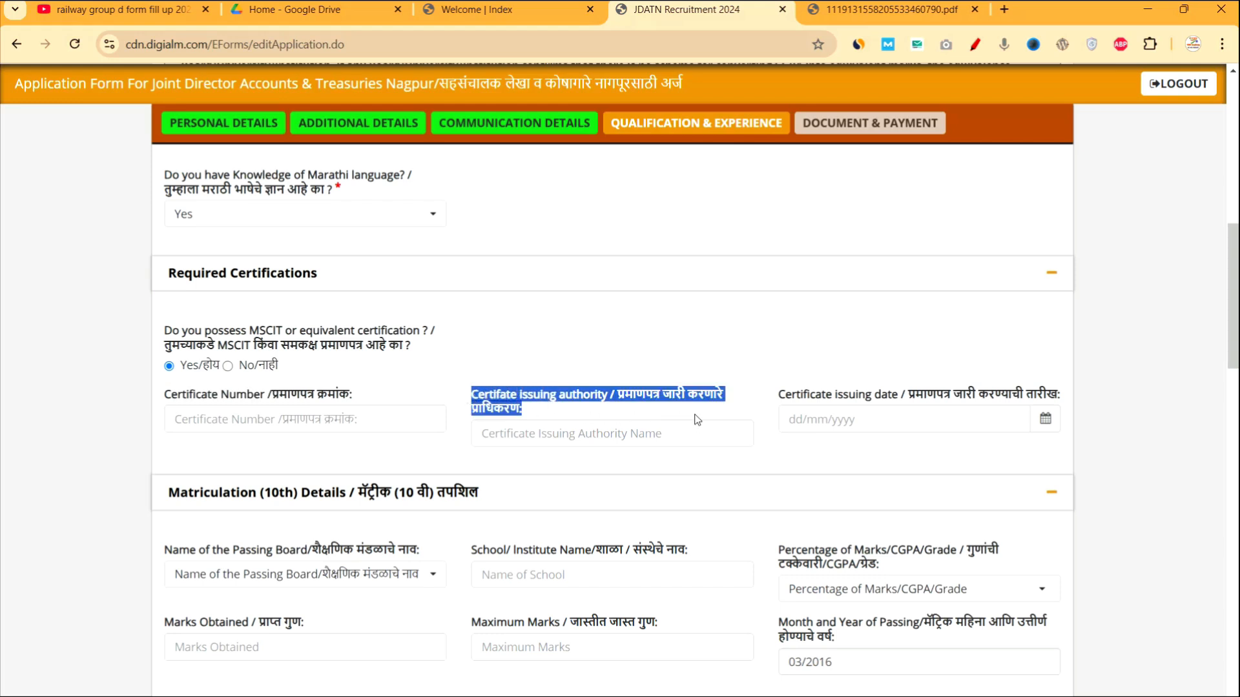
left_click_drag(786, 396, 891, 396)
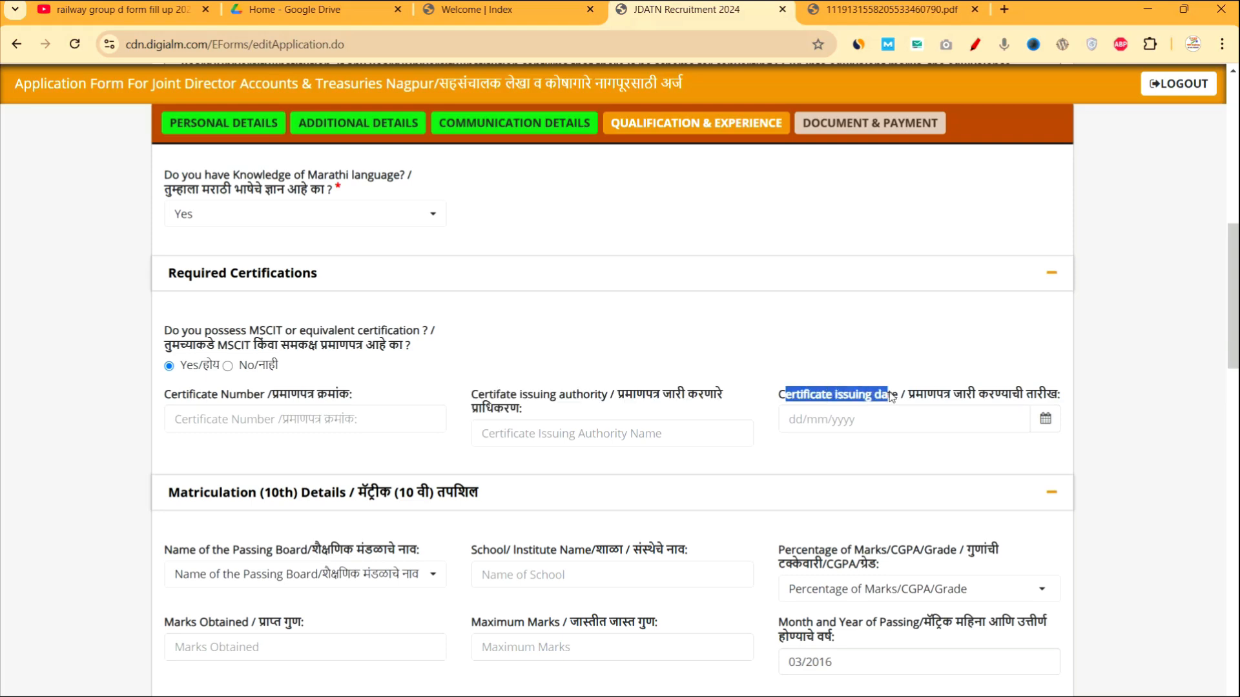
Select Maharashtra State Board as the 10th passing board.
scroll(564, 478, "down", 2)
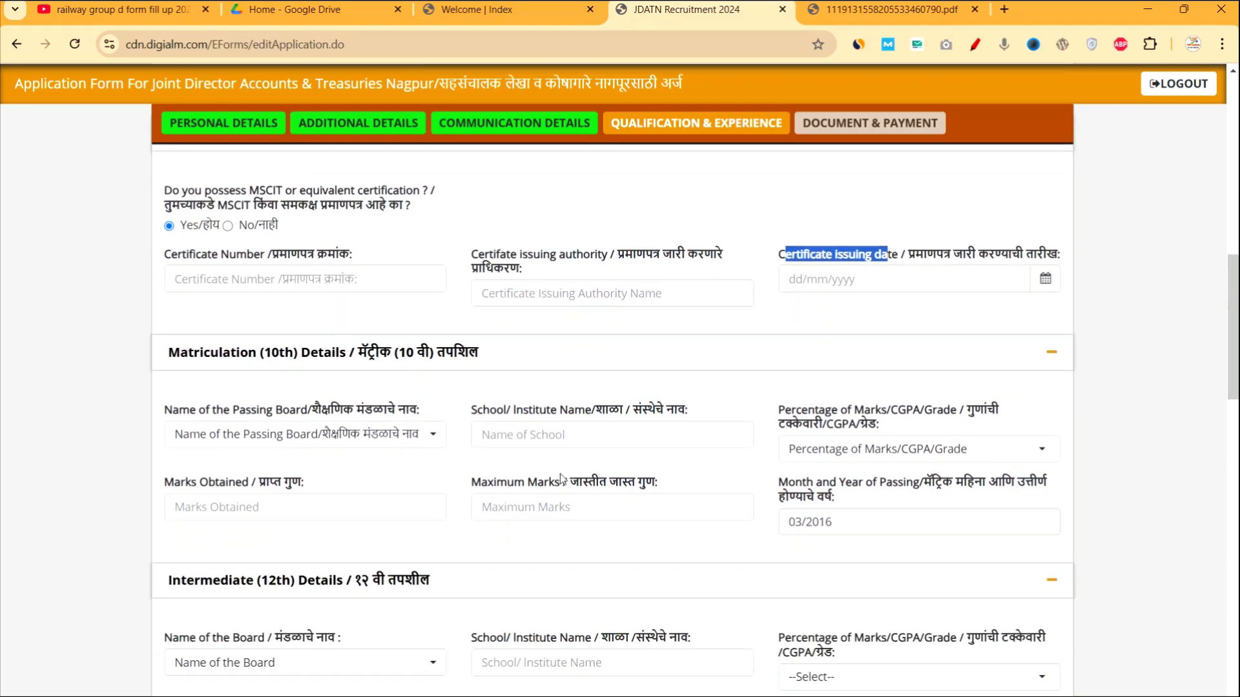
scroll(390, 413, "down", 1)
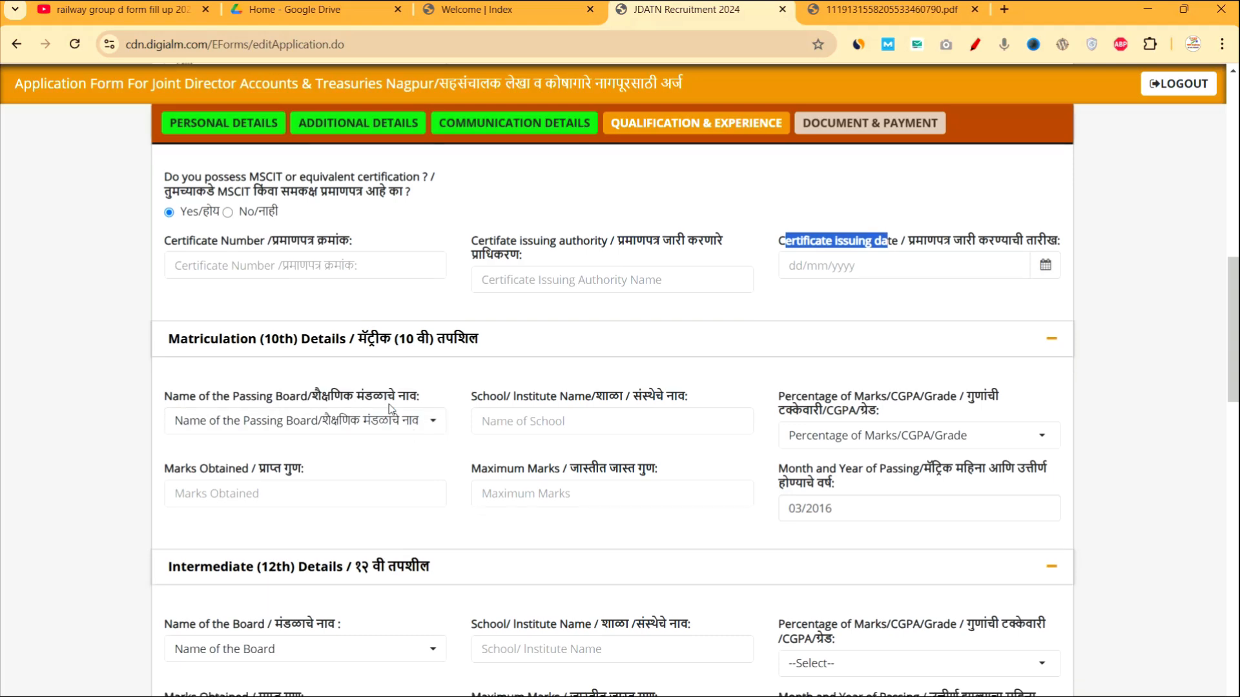
scroll(390, 408, "down", 1)
left_click(231, 339)
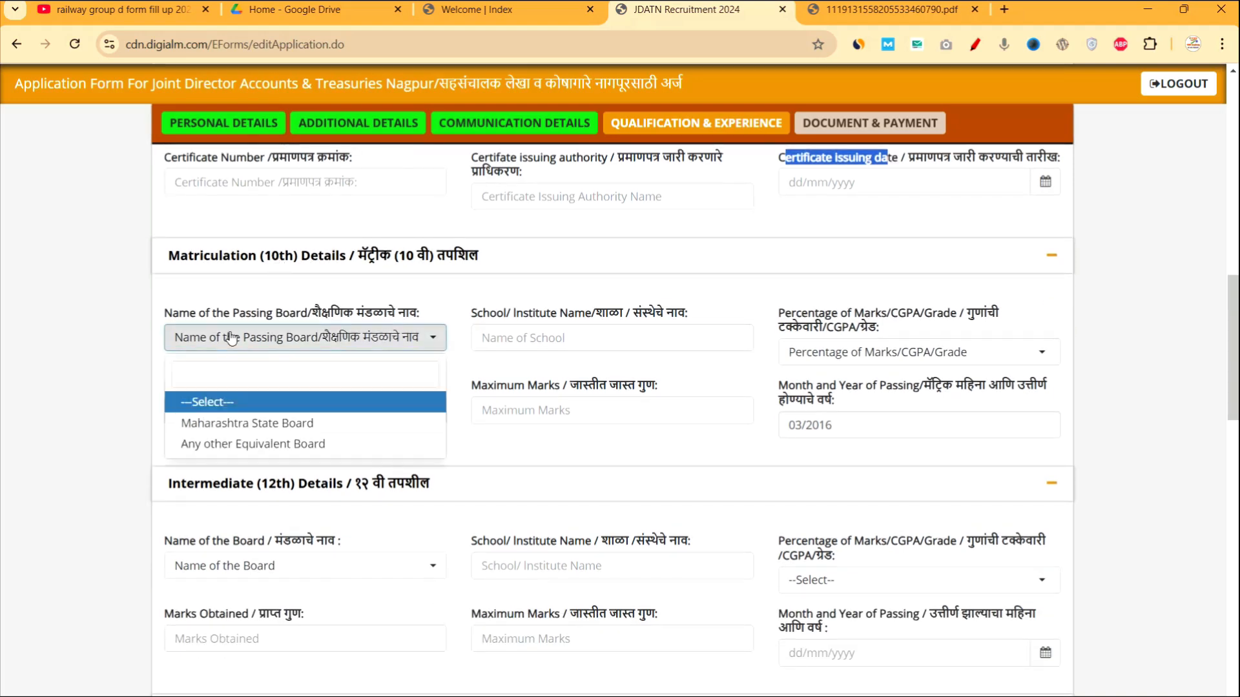
left_click(255, 424)
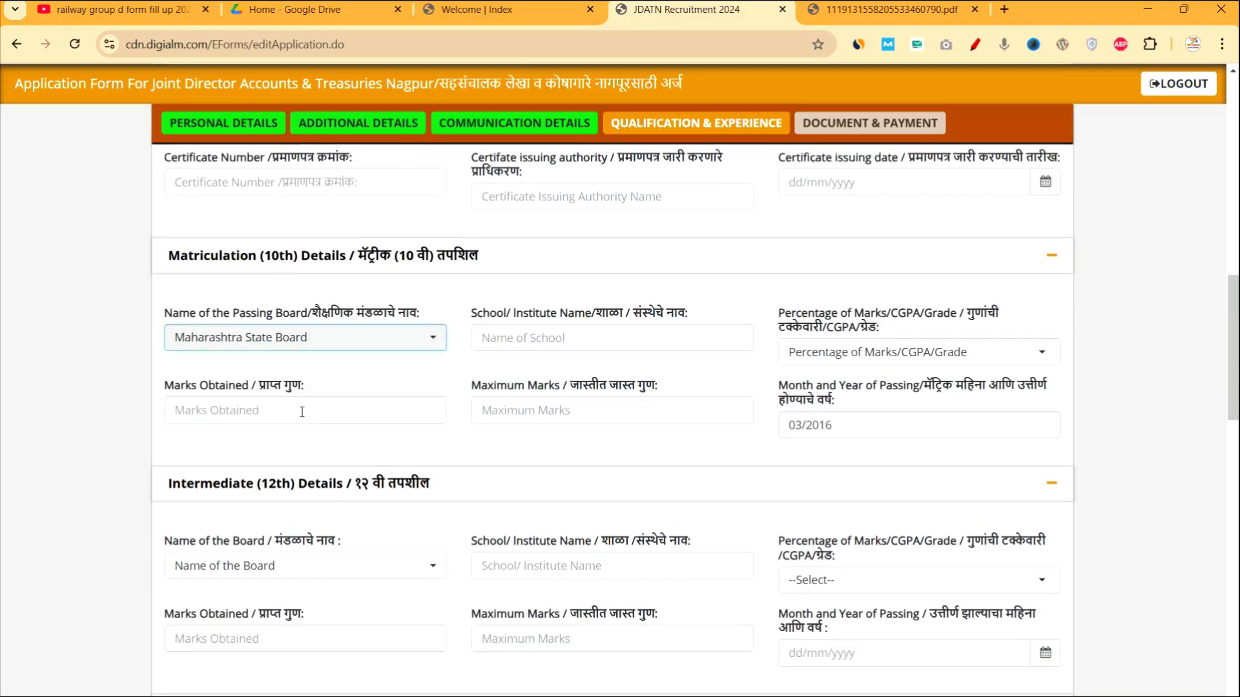
left_click(294, 342)
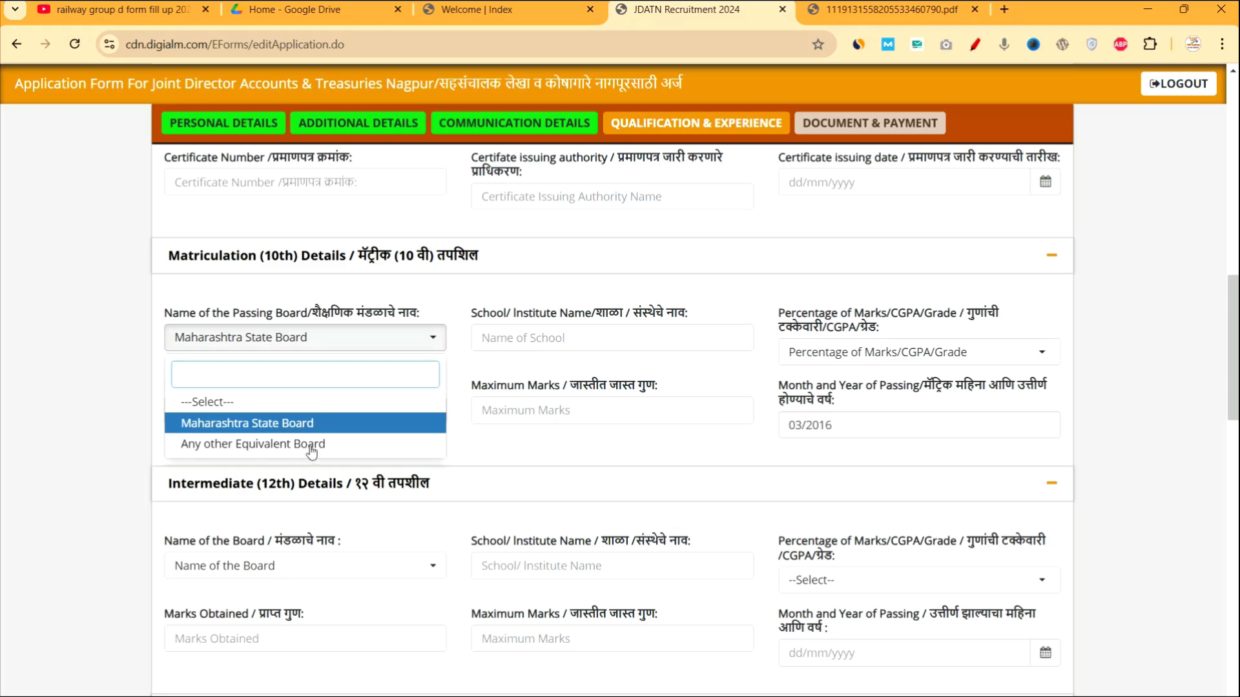
left_click(323, 341)
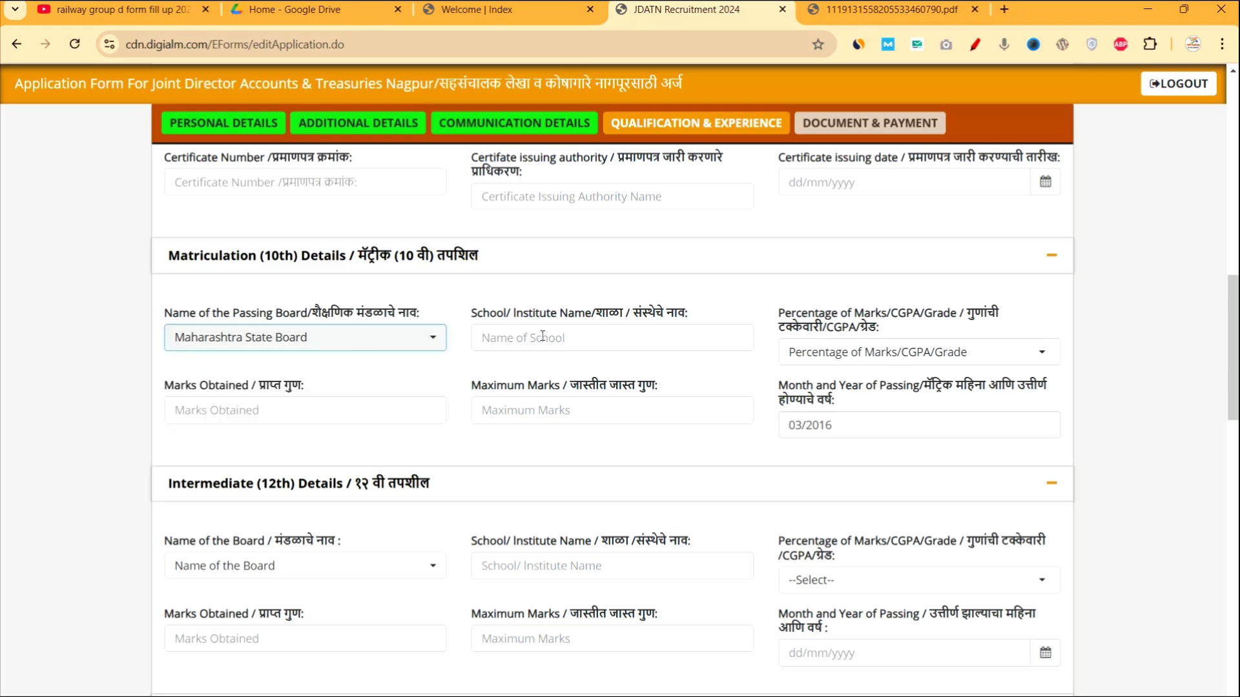
Set the 10th marks type to Percentage.
left_click_drag(491, 314, 577, 321)
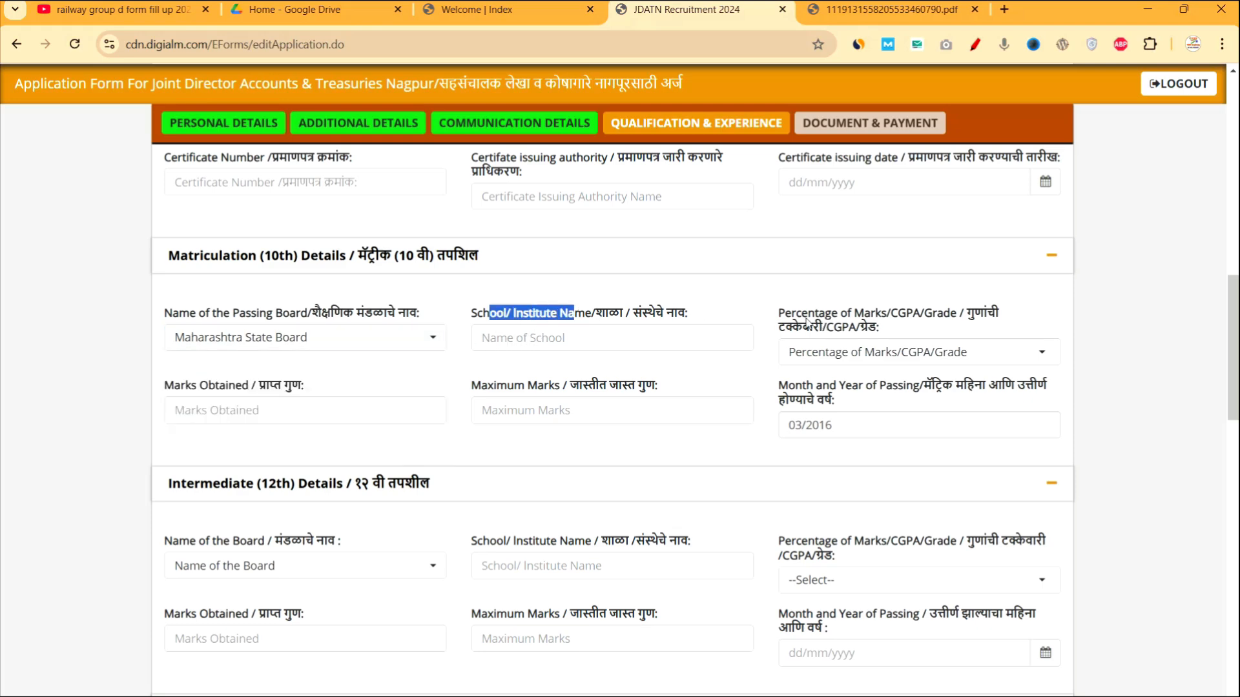
left_click_drag(807, 316, 857, 328)
left_click(868, 354)
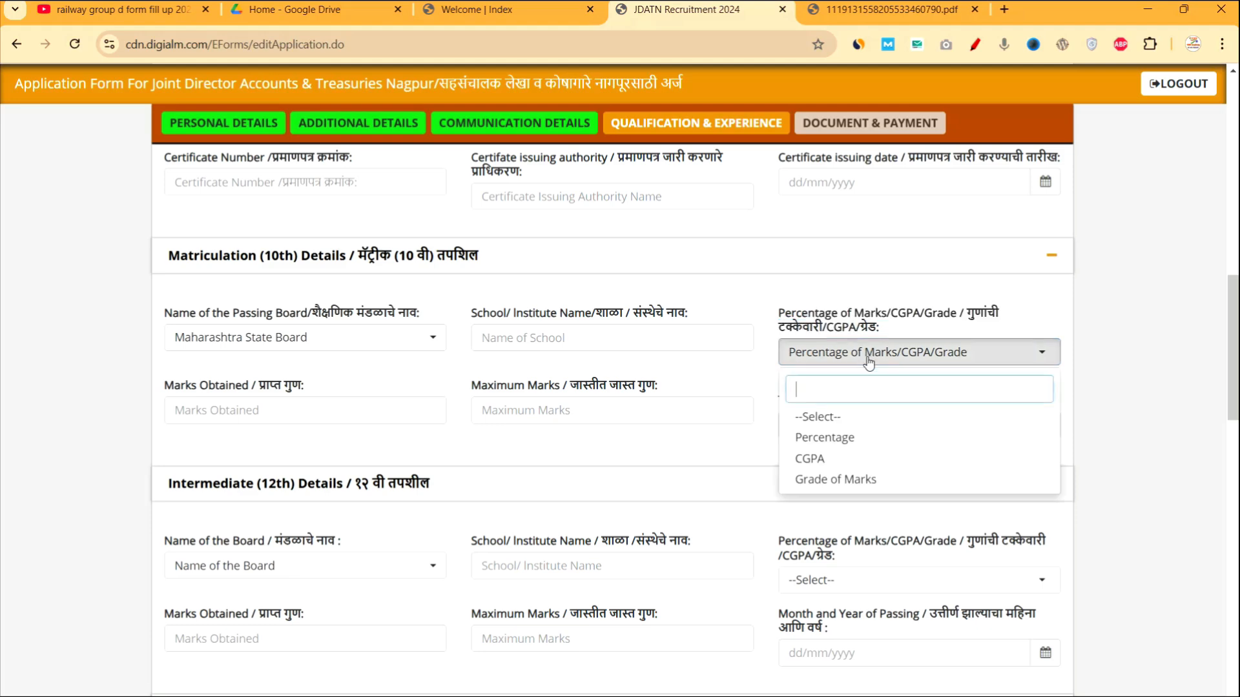
left_click(820, 466)
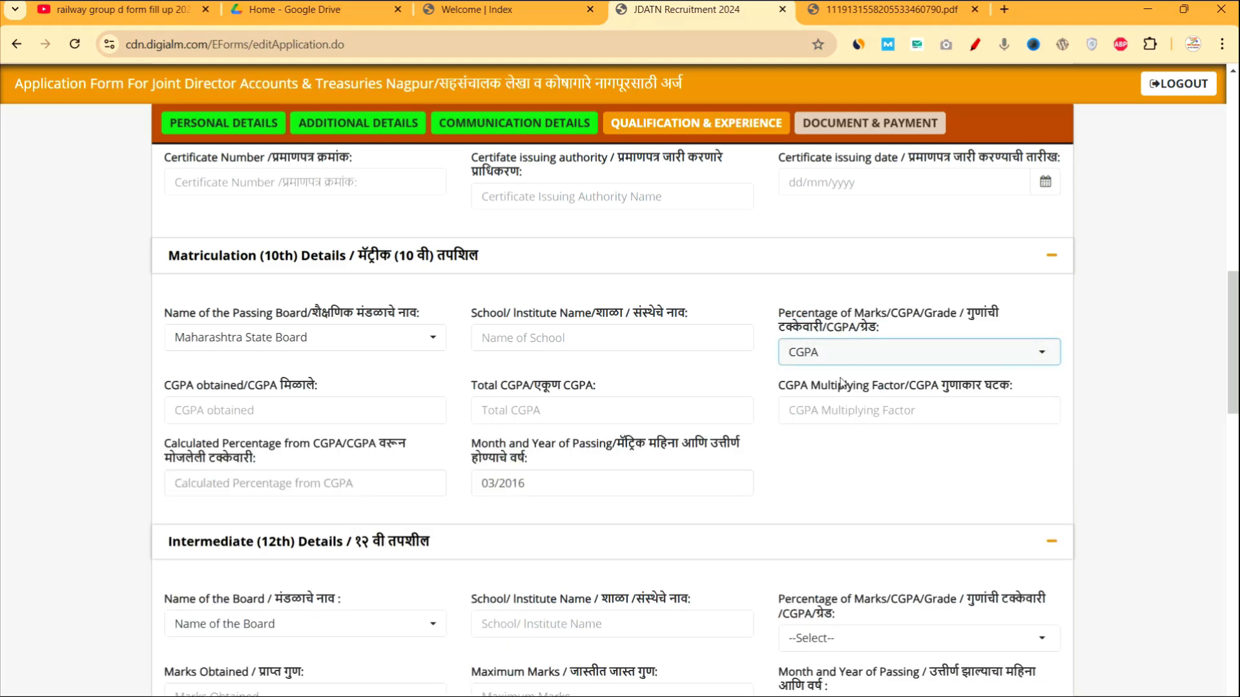
left_click(832, 354)
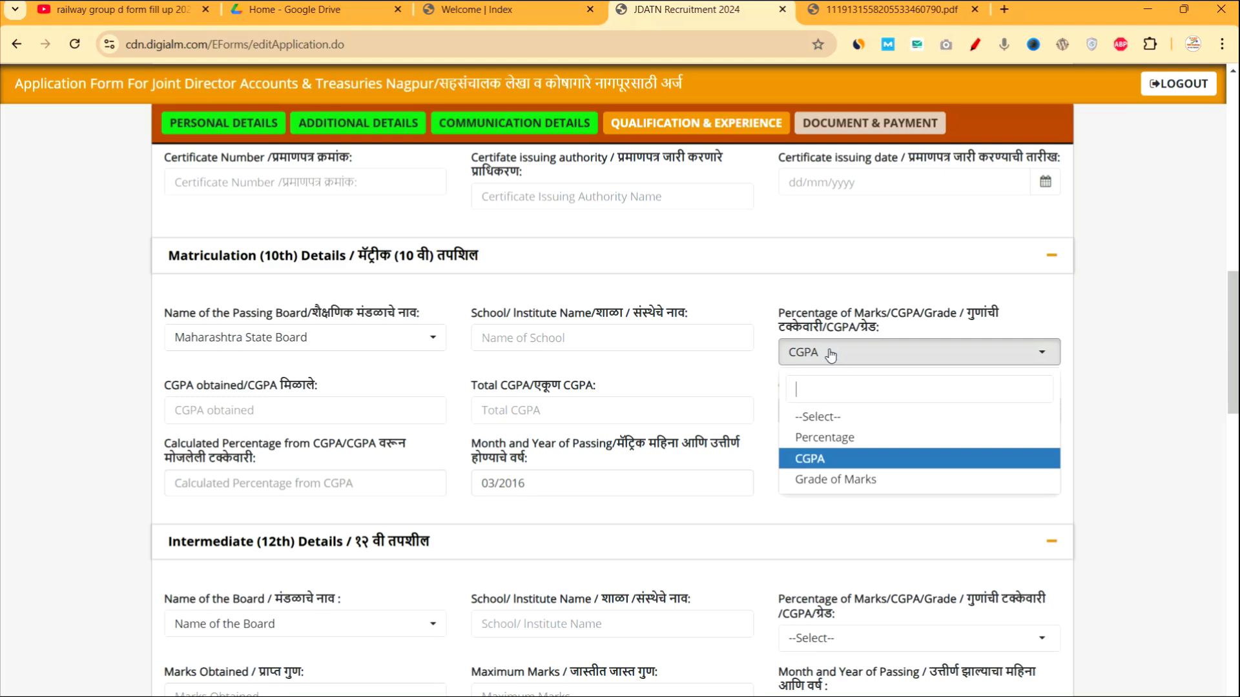
left_click(818, 439)
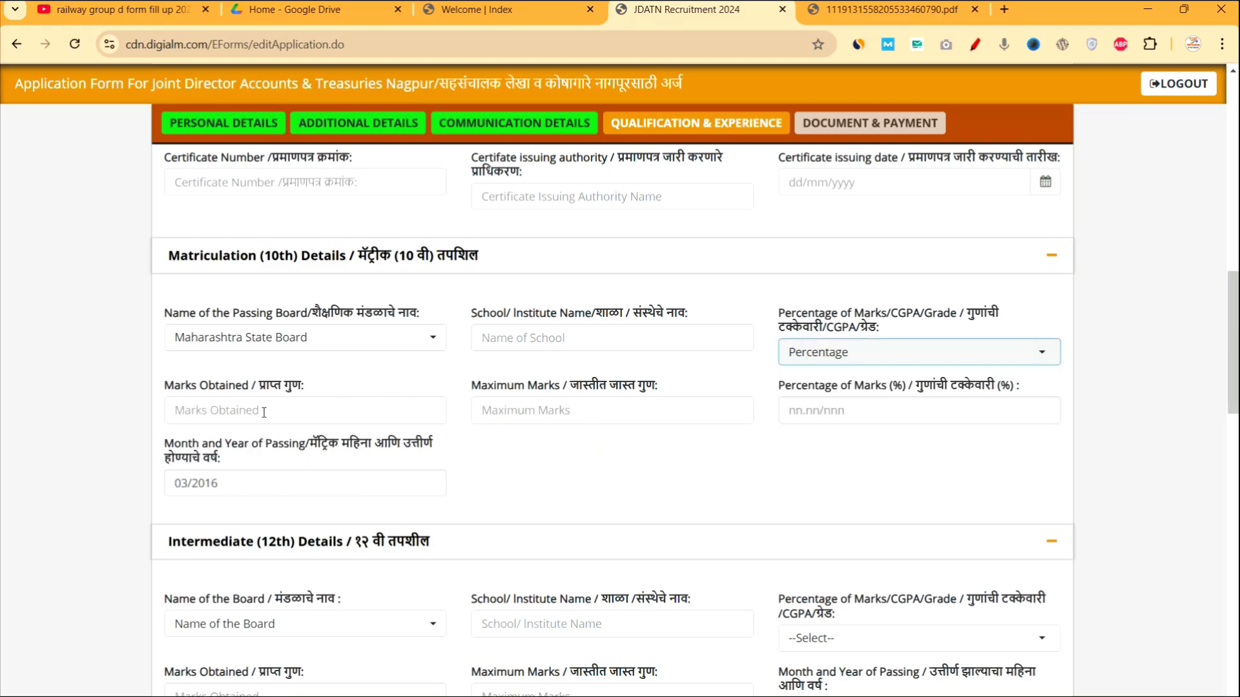
Enter 10th marks of 350 out of 500, giving 70.00%.
left_click_drag(312, 391, 220, 383)
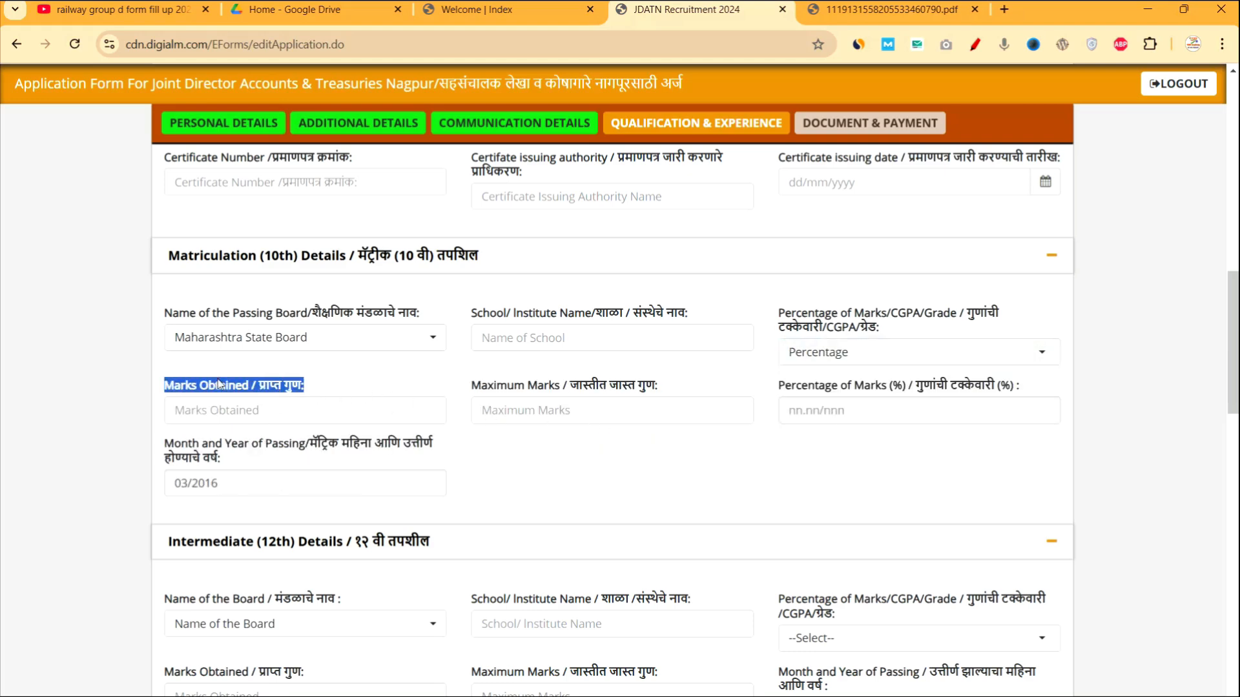
left_click(248, 409)
type("4")
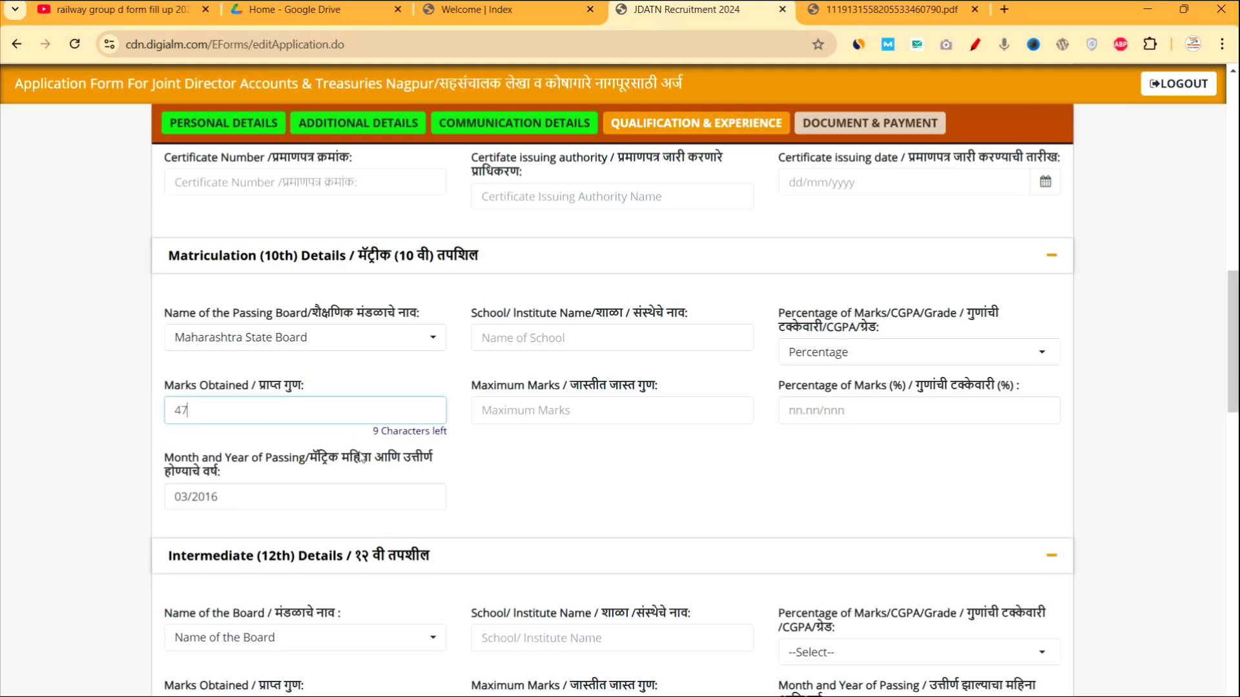
key("BackSpace")
type("350")
left_click(521, 417)
type("500")
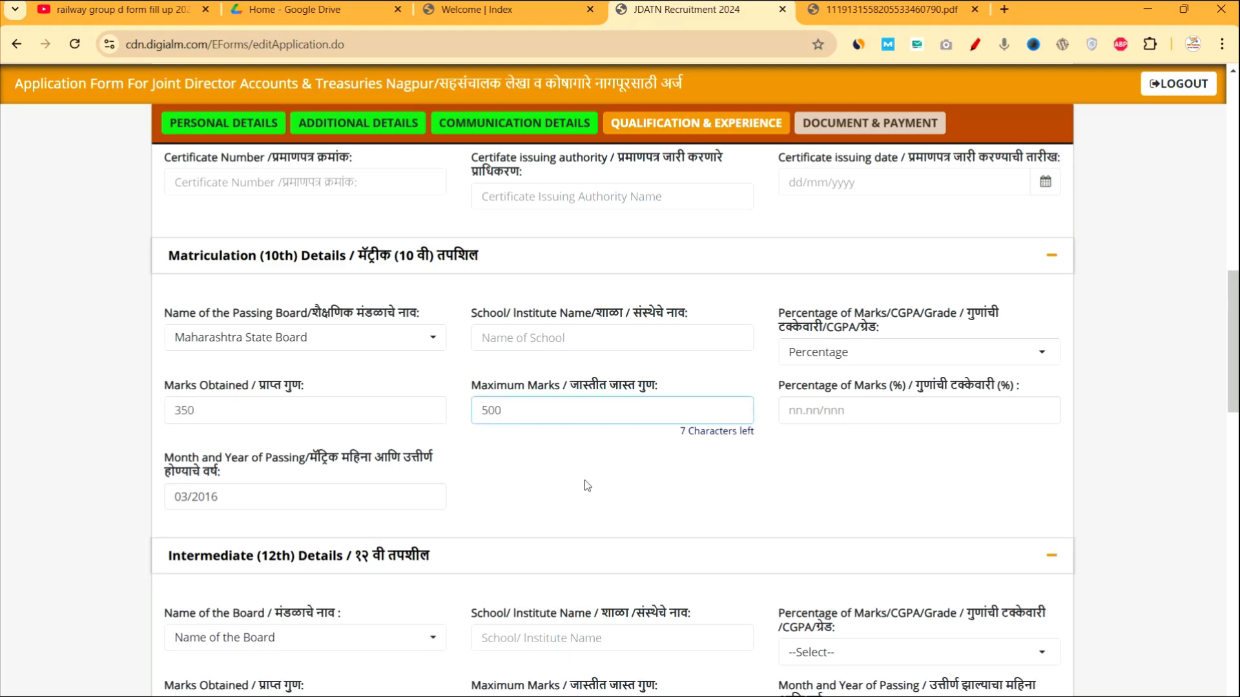
left_click(585, 482)
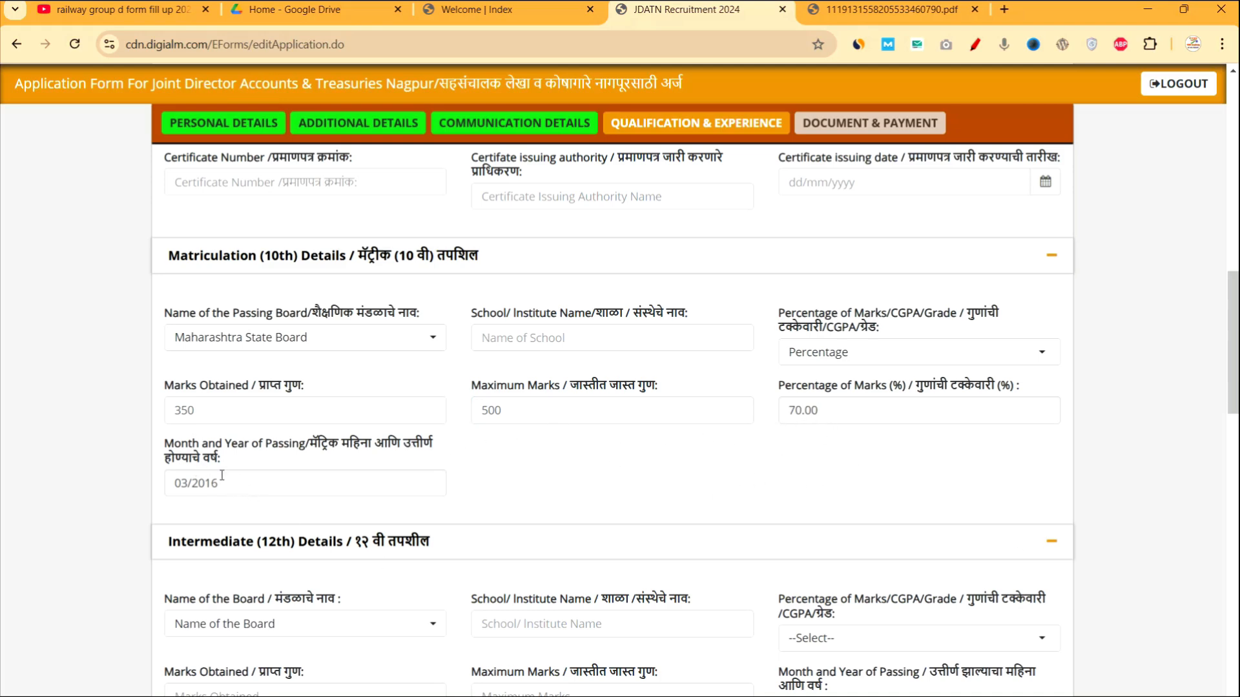
In Graduation Details, choose Percentage as the Percentage of Marks/CGPA/Grade type.
scroll(331, 527, "down", 5)
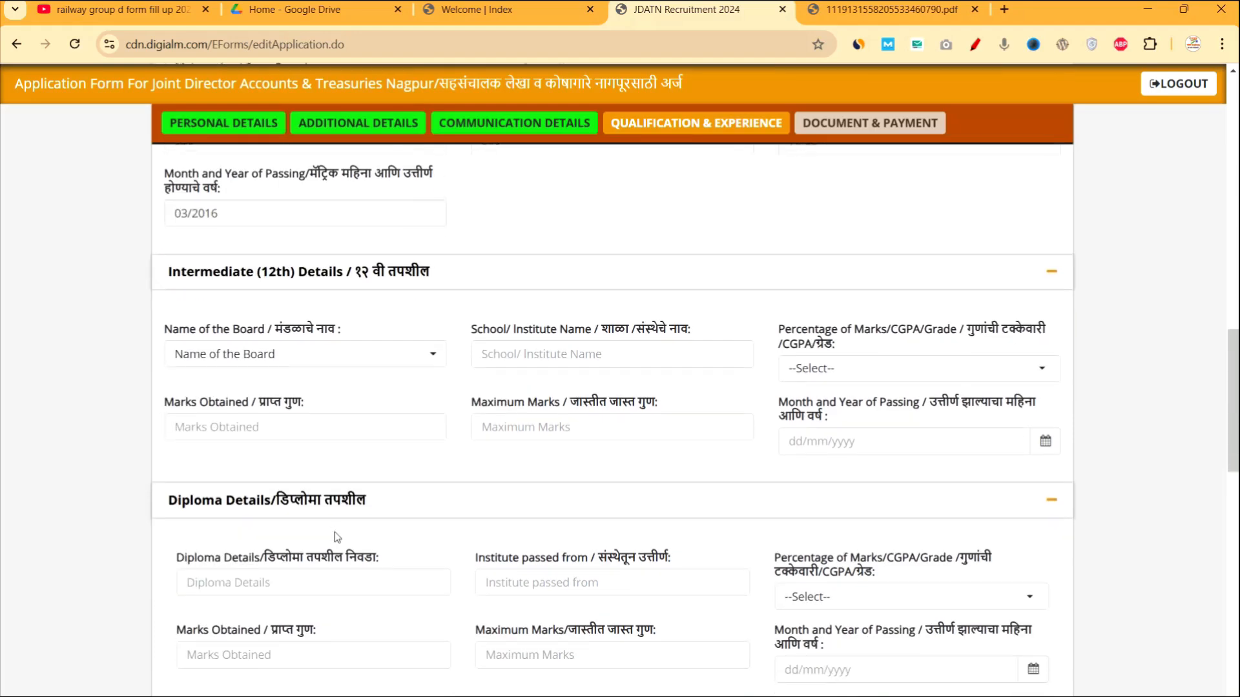
scroll(376, 355, "down", 3)
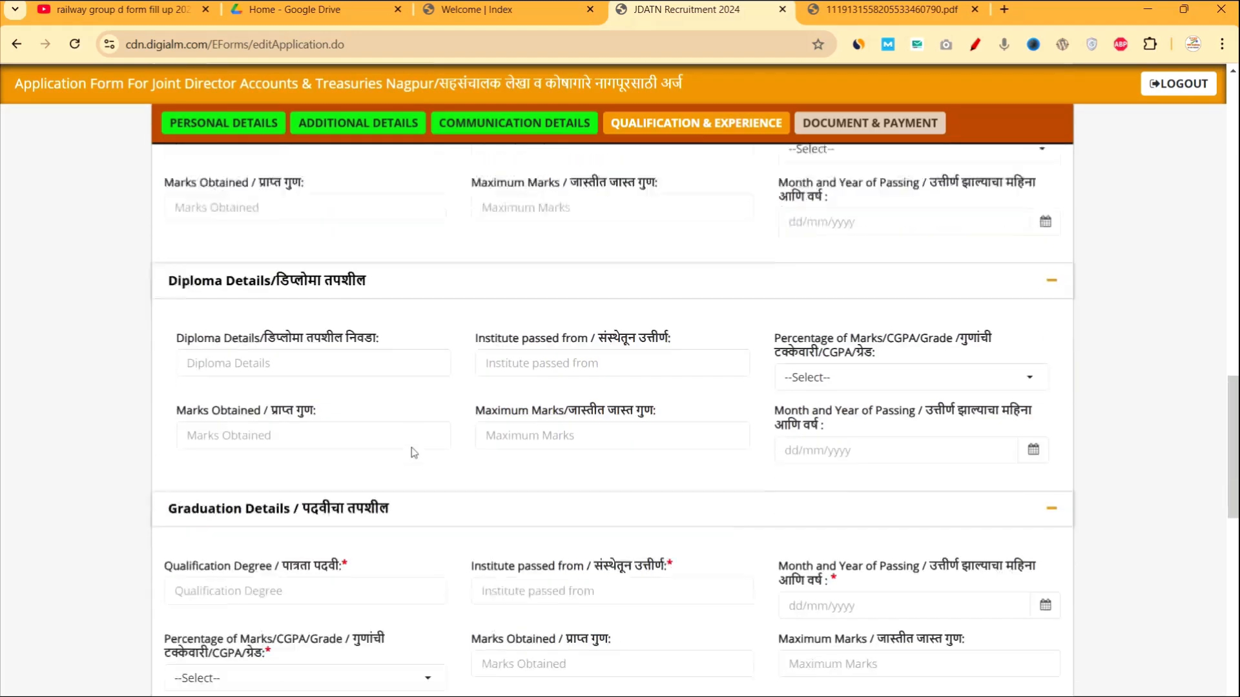
scroll(355, 485, "down", 3)
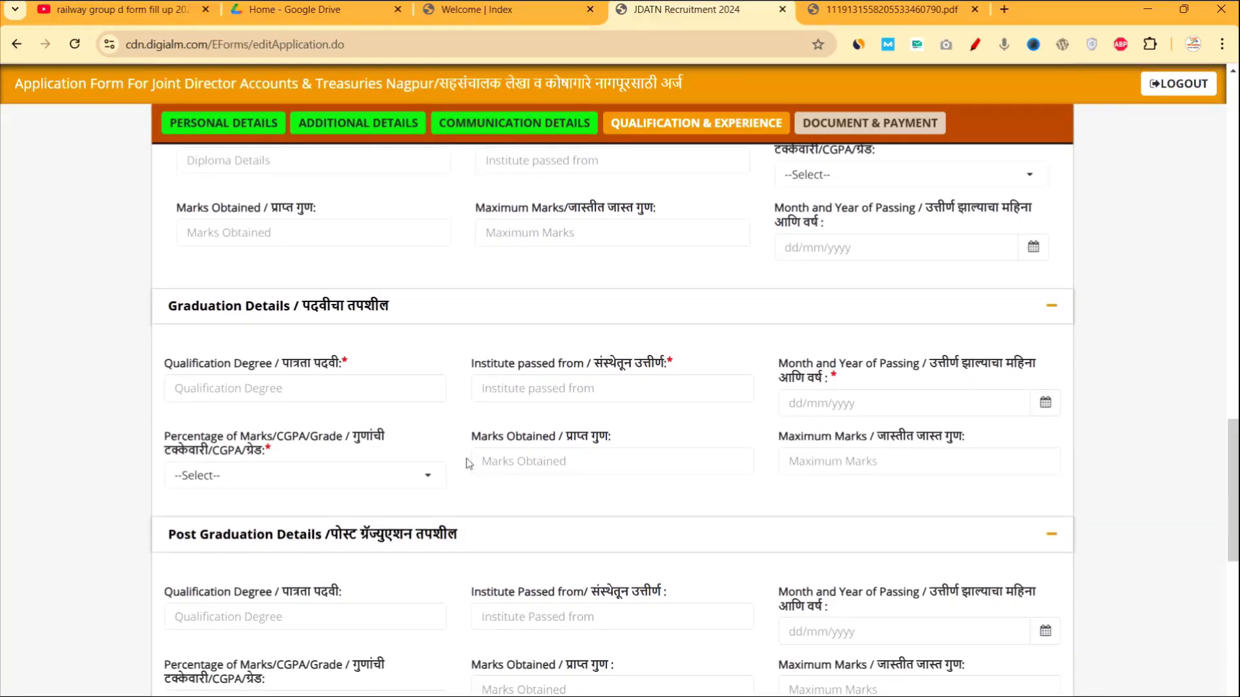
scroll(427, 524, "down", 2)
scroll(426, 525, "up", 1)
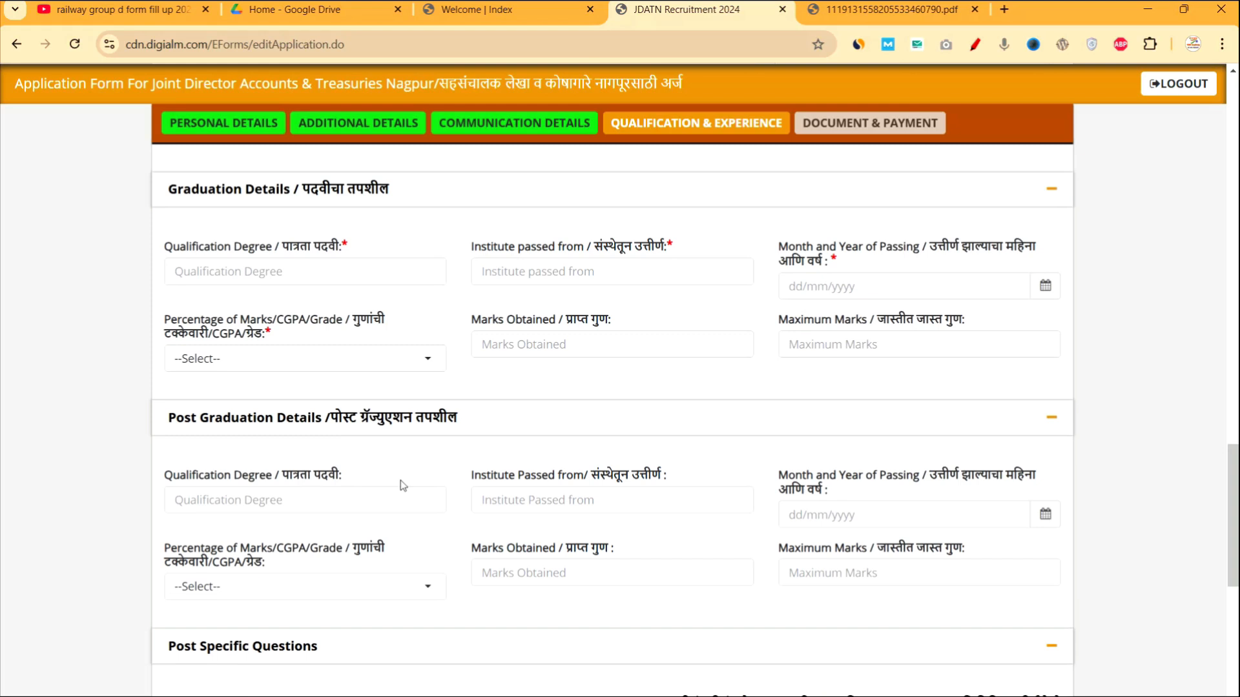
left_click(311, 273)
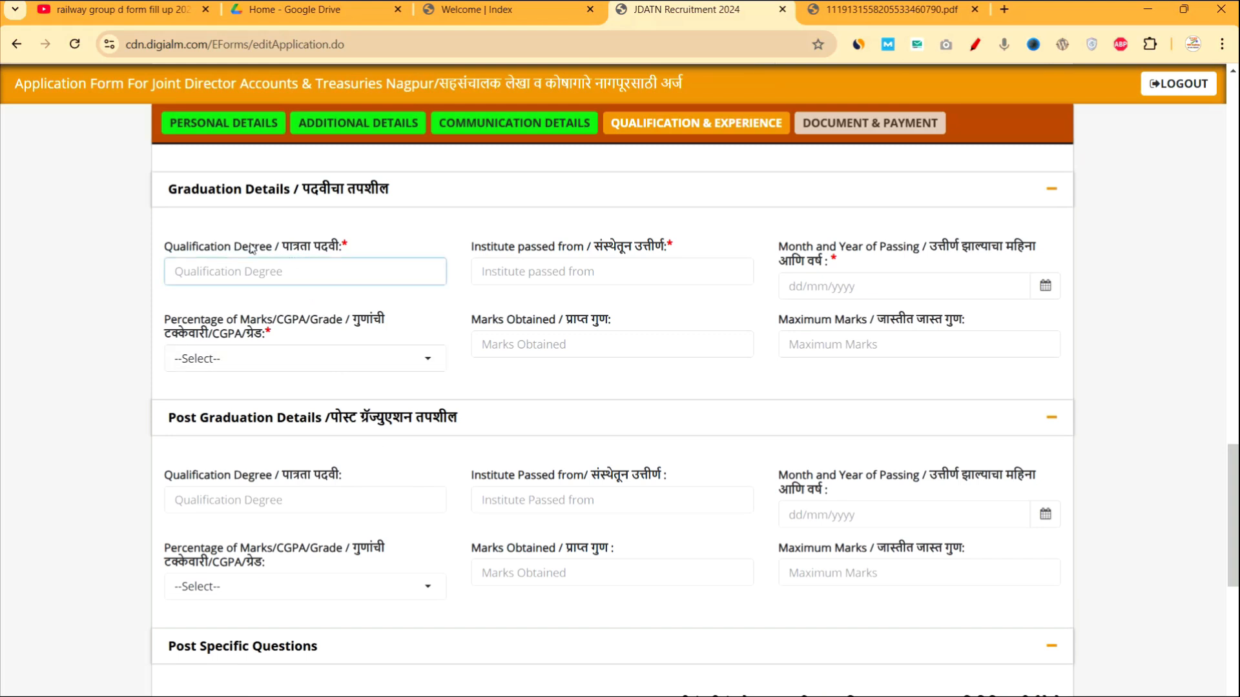
left_click_drag(349, 248, 242, 251)
left_click_drag(516, 249, 655, 252)
left_click_drag(782, 244, 848, 265)
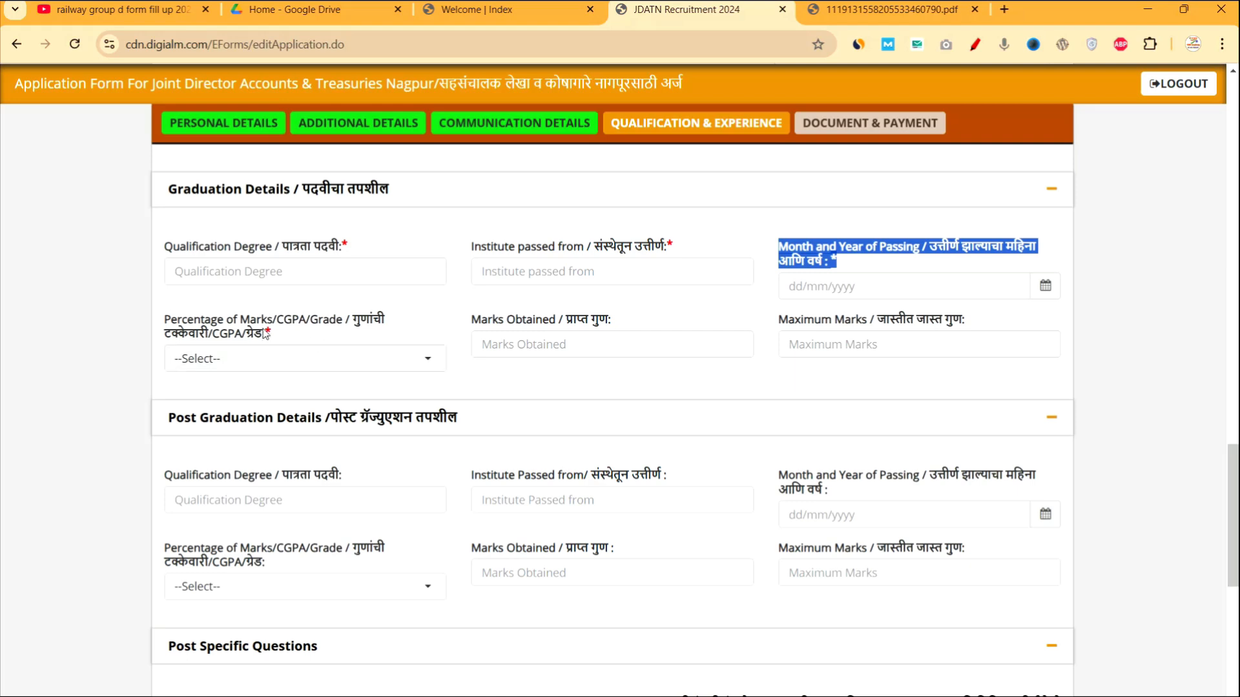
left_click_drag(278, 337, 148, 323)
left_click(243, 355)
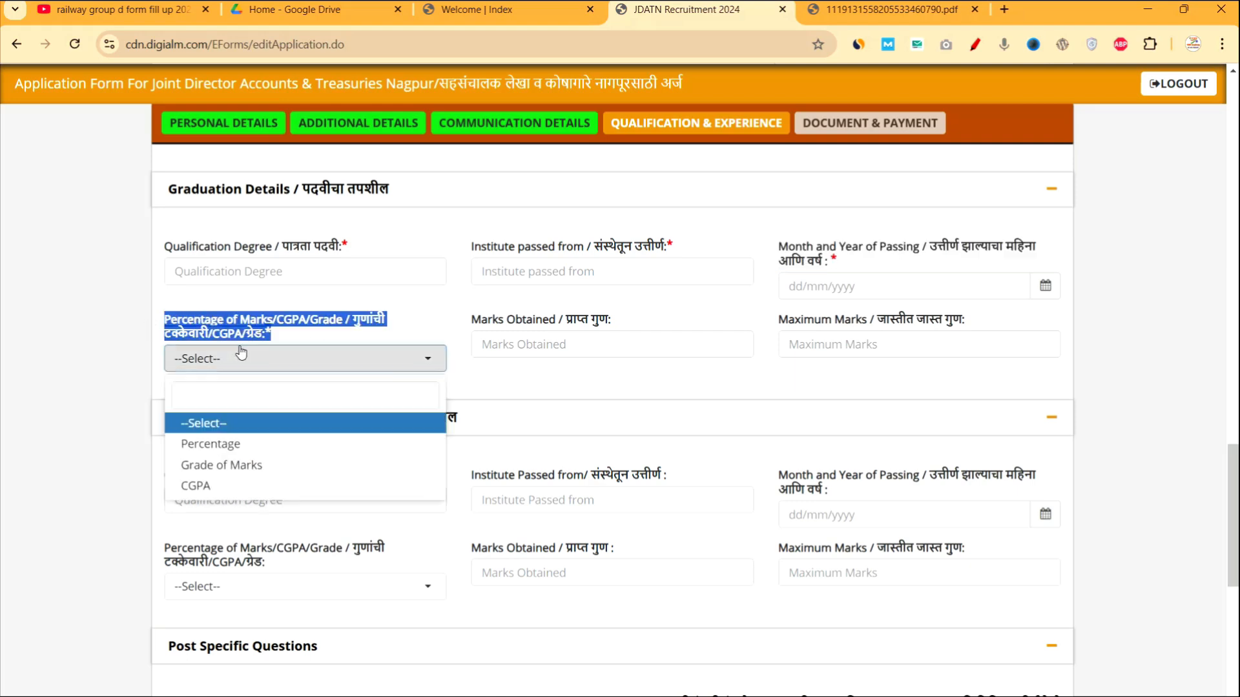
left_click(241, 446)
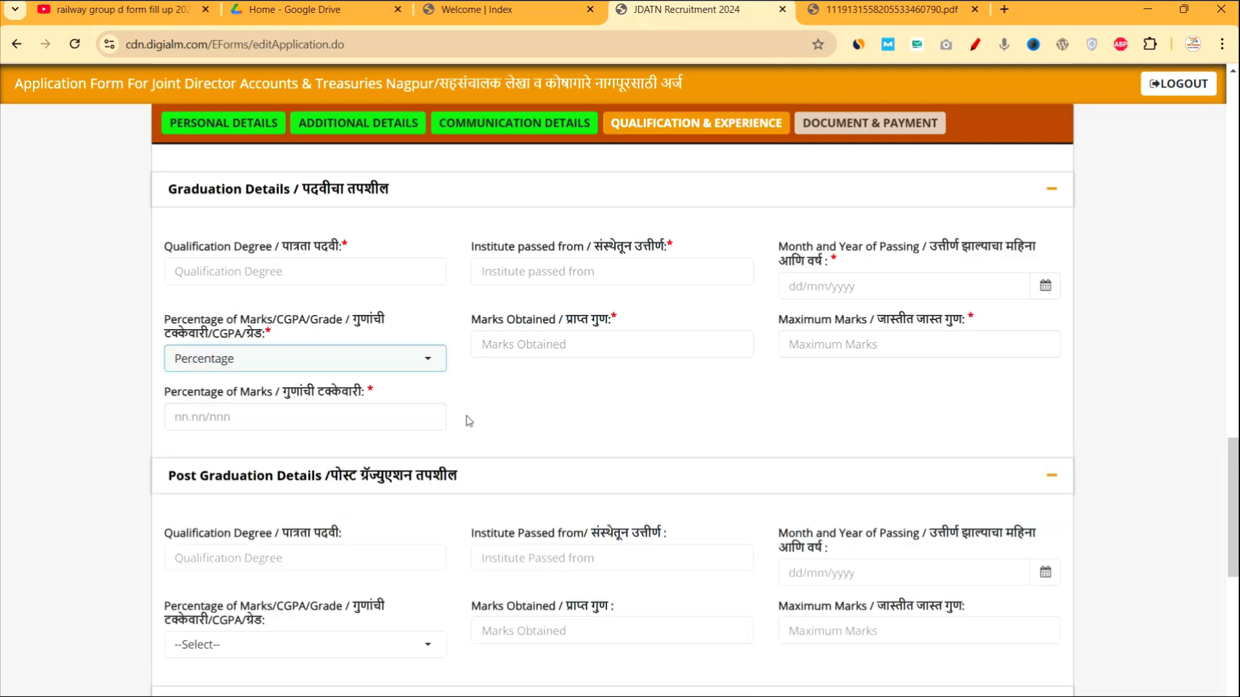
left_click_drag(630, 325, 470, 319)
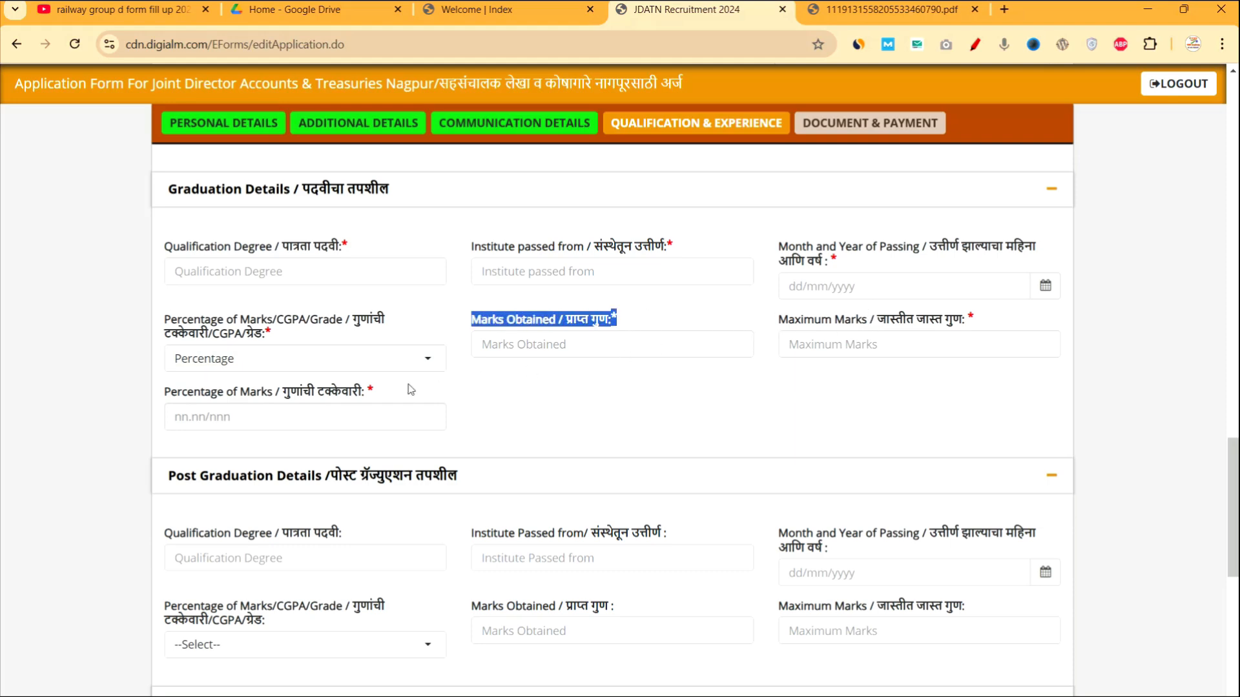
Answer Yes to holding an English typing certificate.
scroll(562, 455, "down", 4)
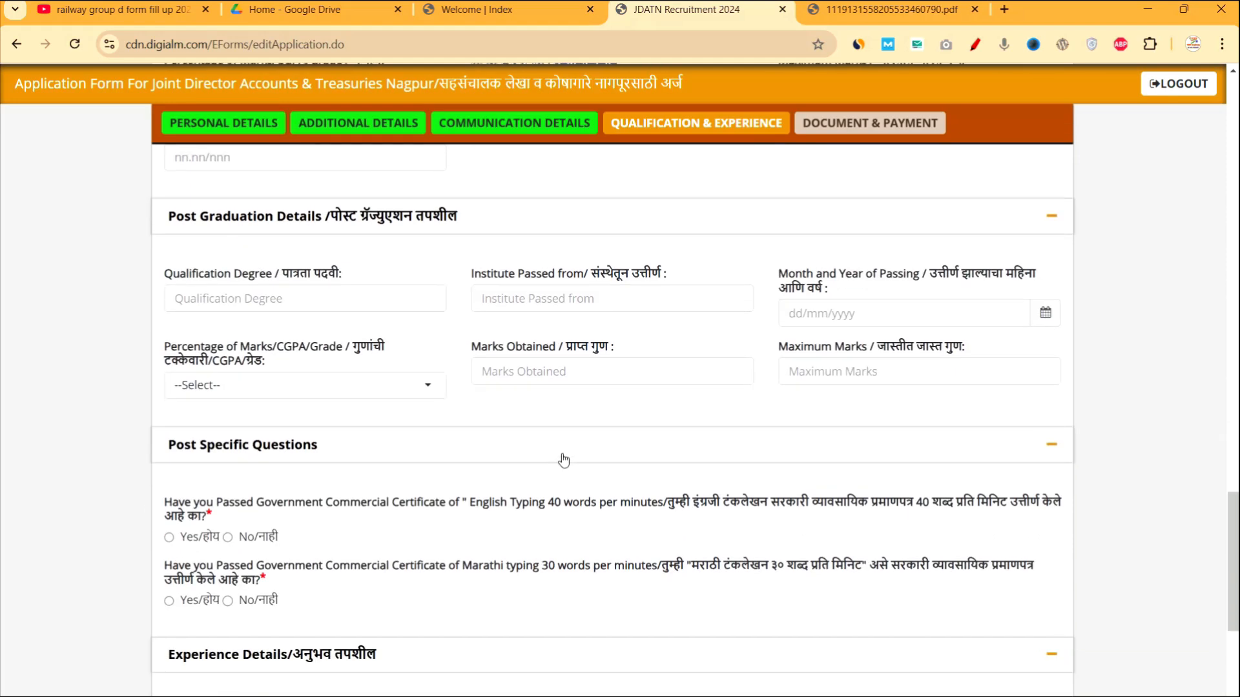
scroll(562, 453, "down", 2)
scroll(561, 453, "up", 2)
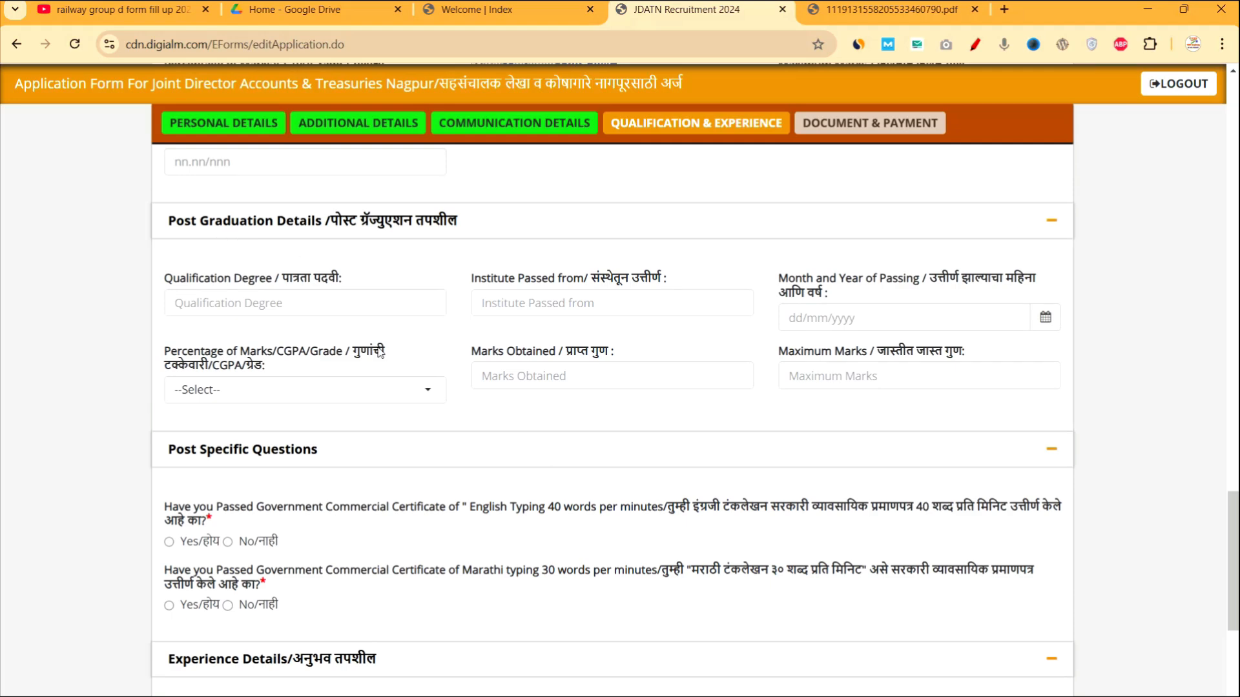
scroll(381, 354, "down", 3)
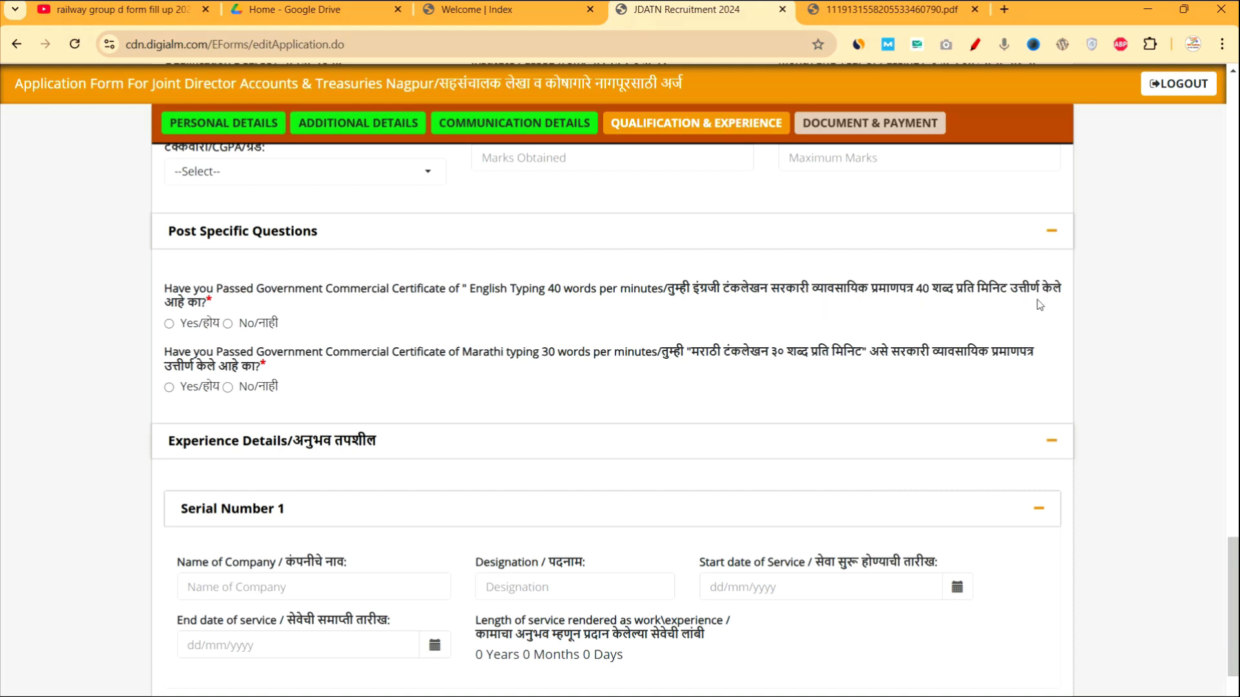
left_click(169, 324)
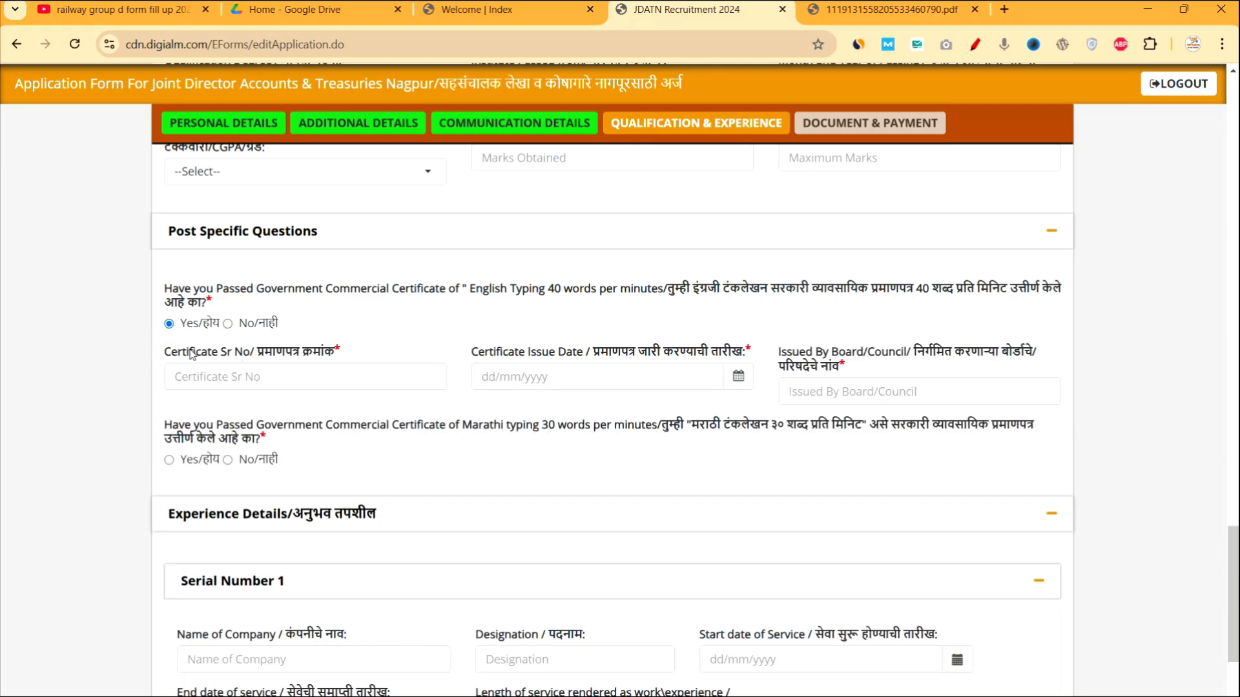
Review the certificate fields and the 40-word English and 30-word Marathi typing requirements.
left_click_drag(192, 355, 250, 357)
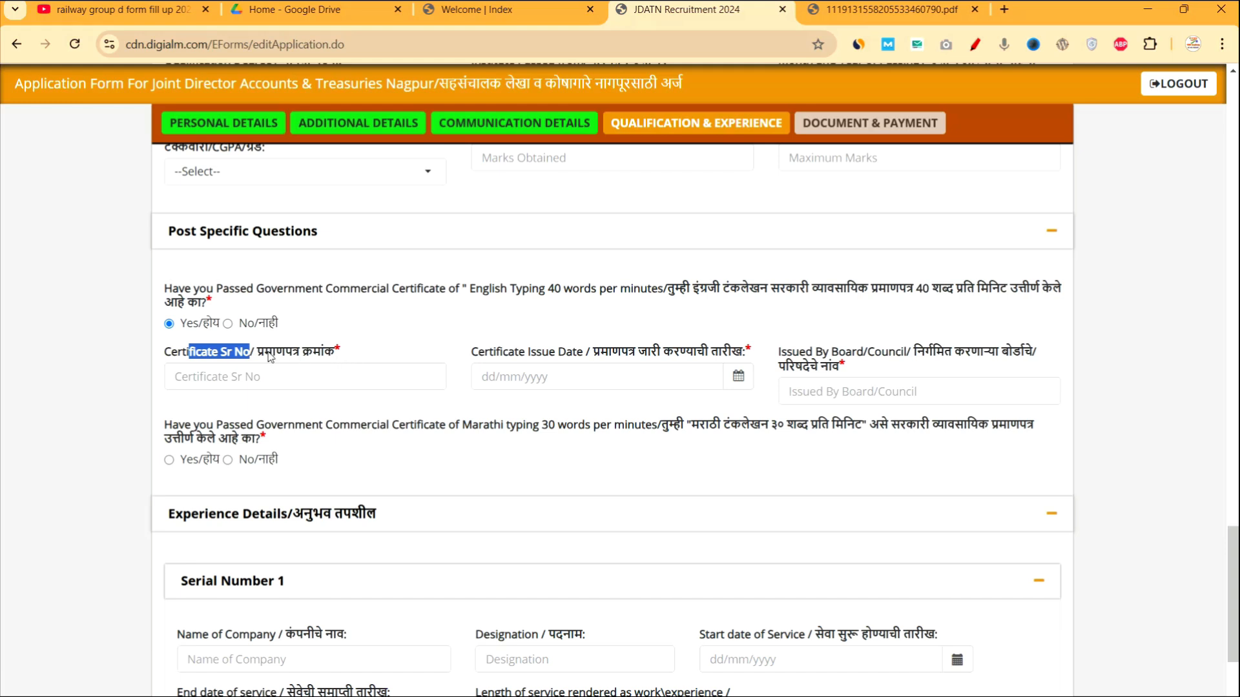
left_click_drag(493, 355, 636, 354)
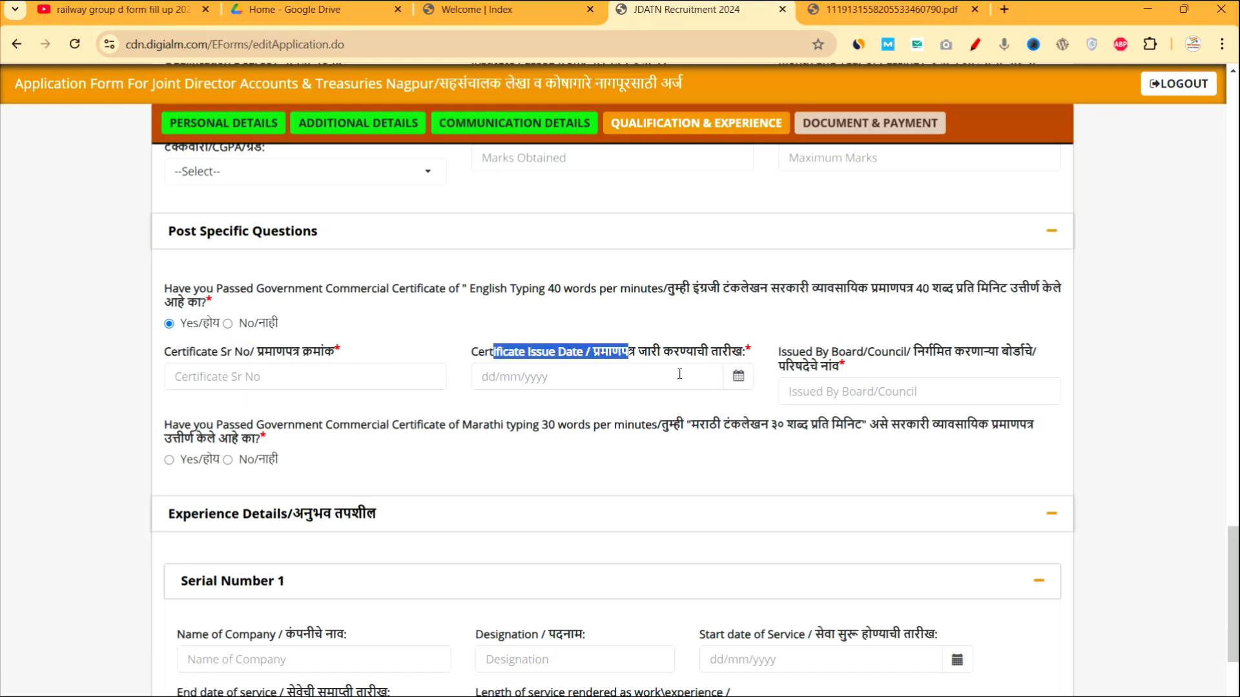
left_click_drag(782, 353, 843, 379)
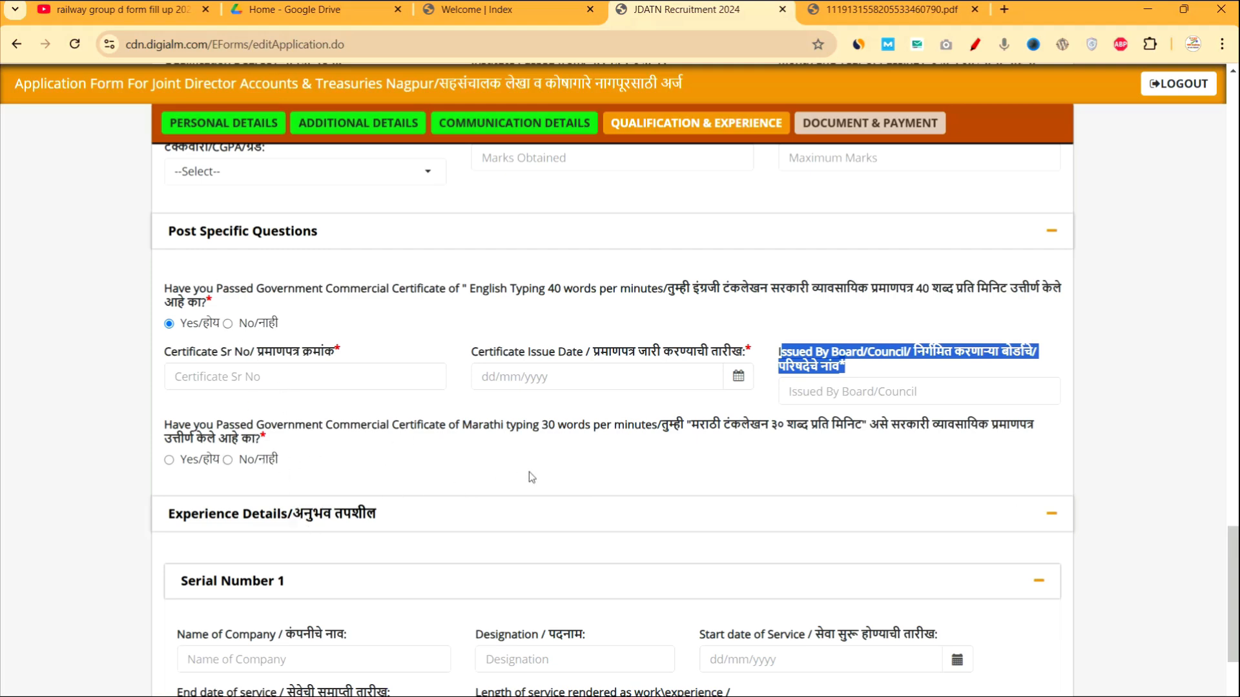
left_click(534, 431)
left_click_drag(534, 431, 592, 426)
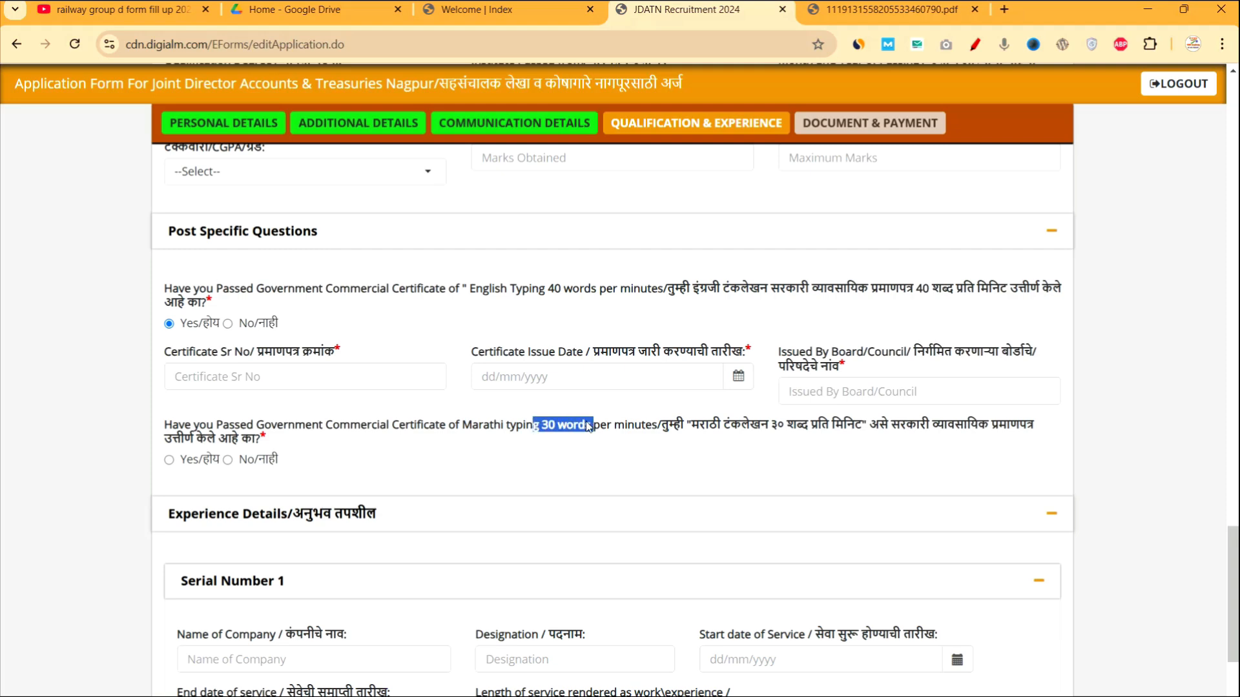
left_click_drag(478, 290, 609, 290)
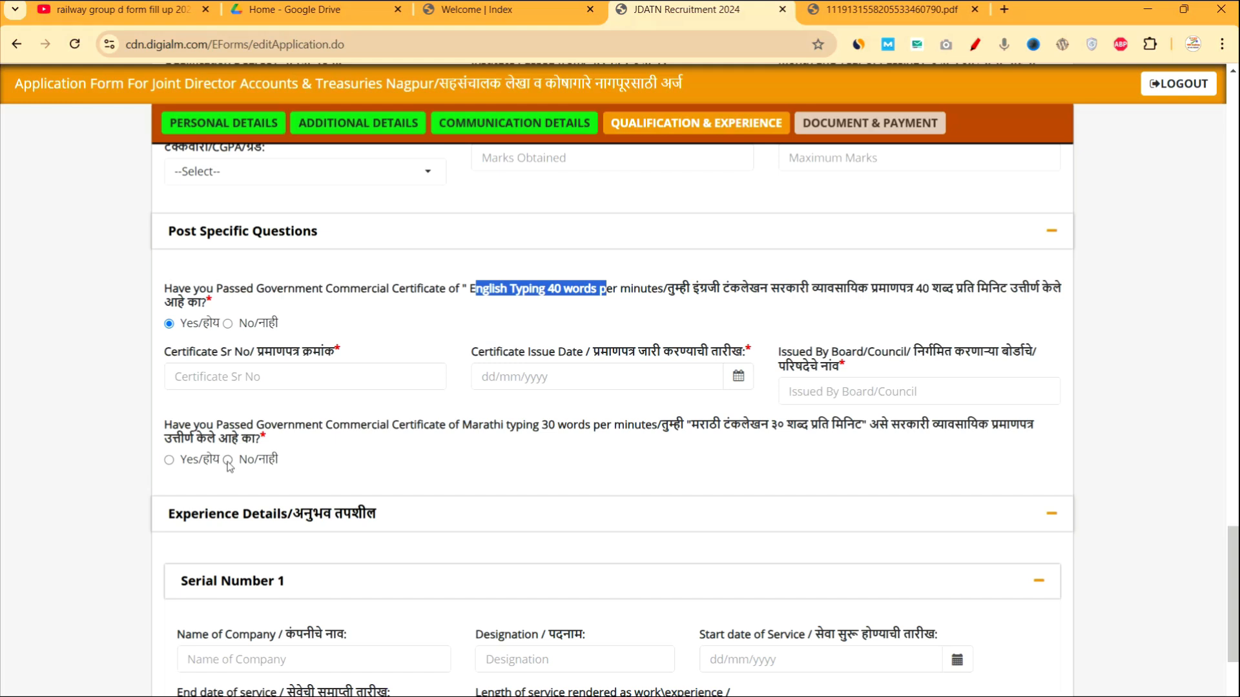
Enter certificate Sr No 8687, issue date 04/12/2024 and issuer PUNE.
left_click(245, 381)
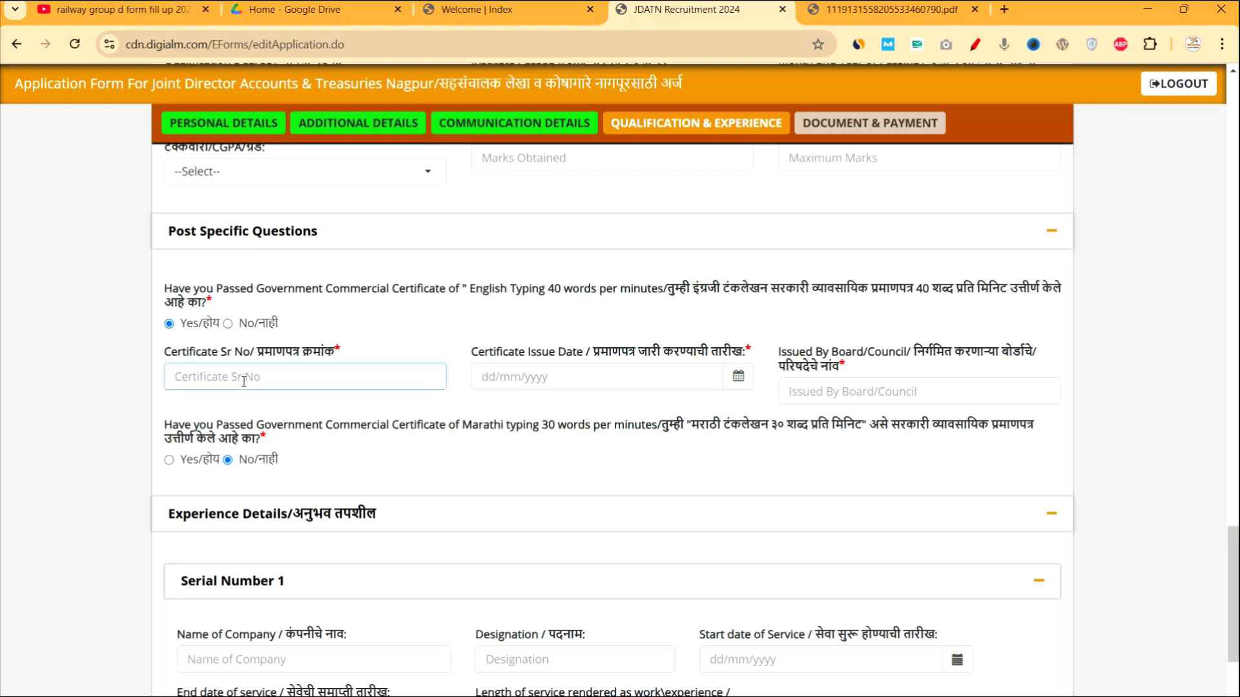
type("8687")
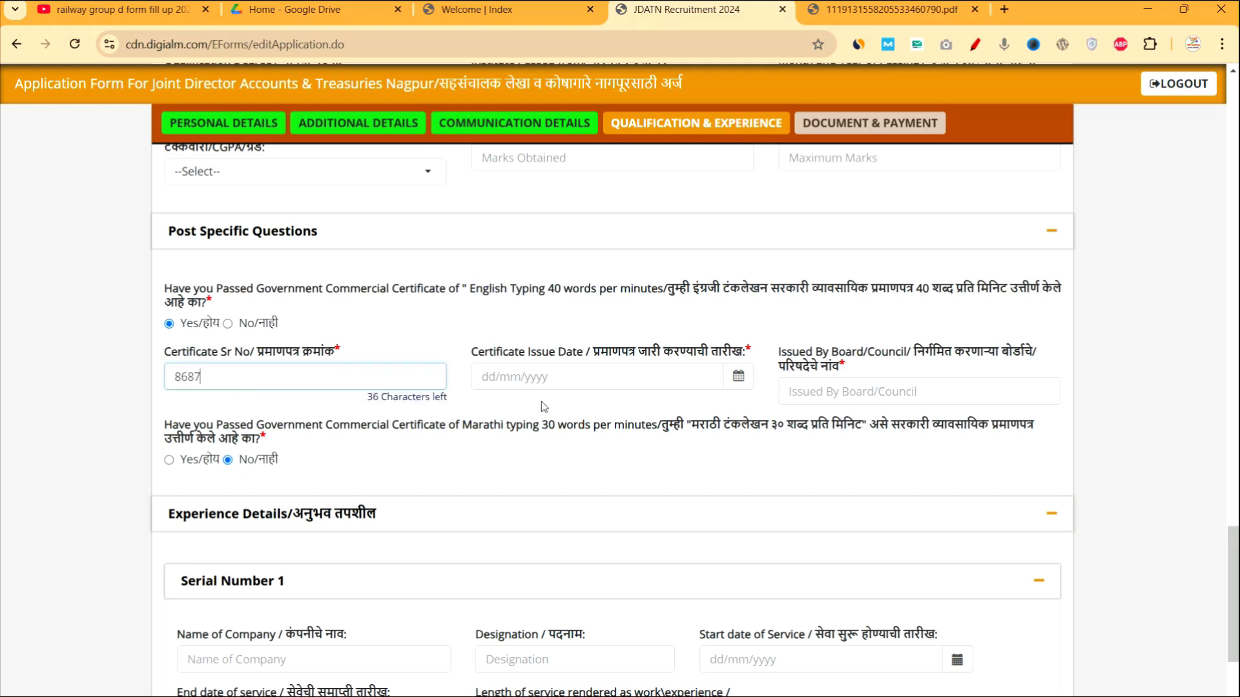
left_click(738, 384)
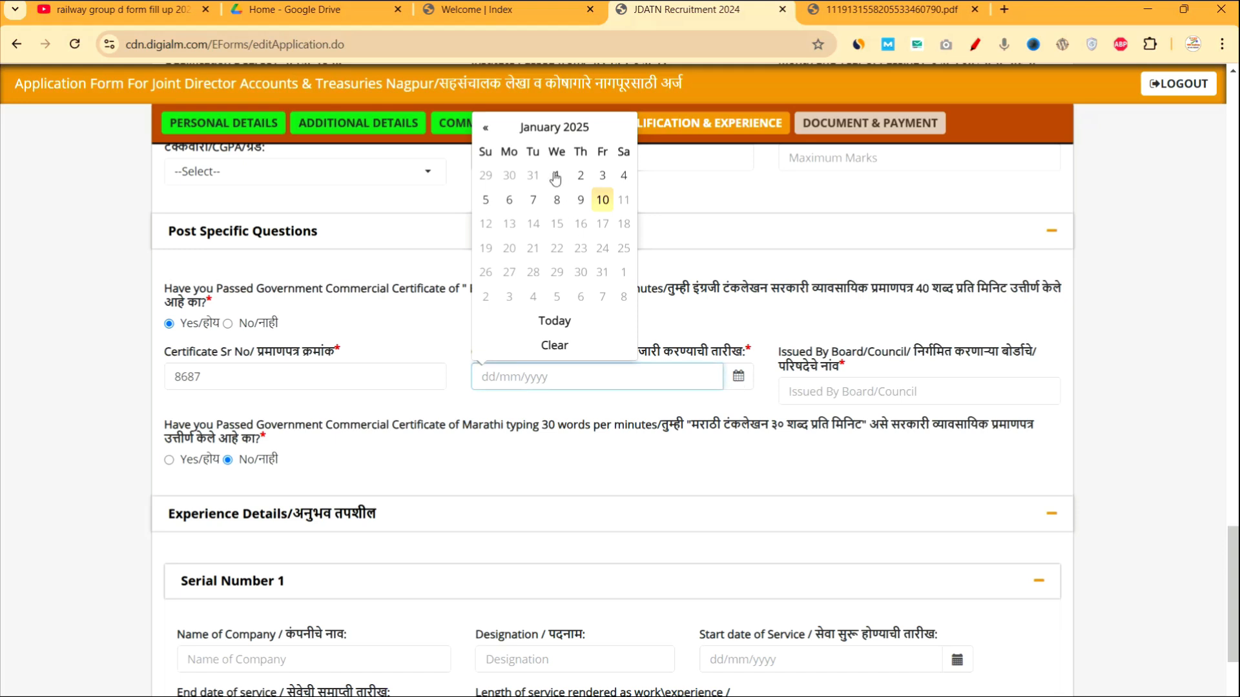
left_click(492, 134)
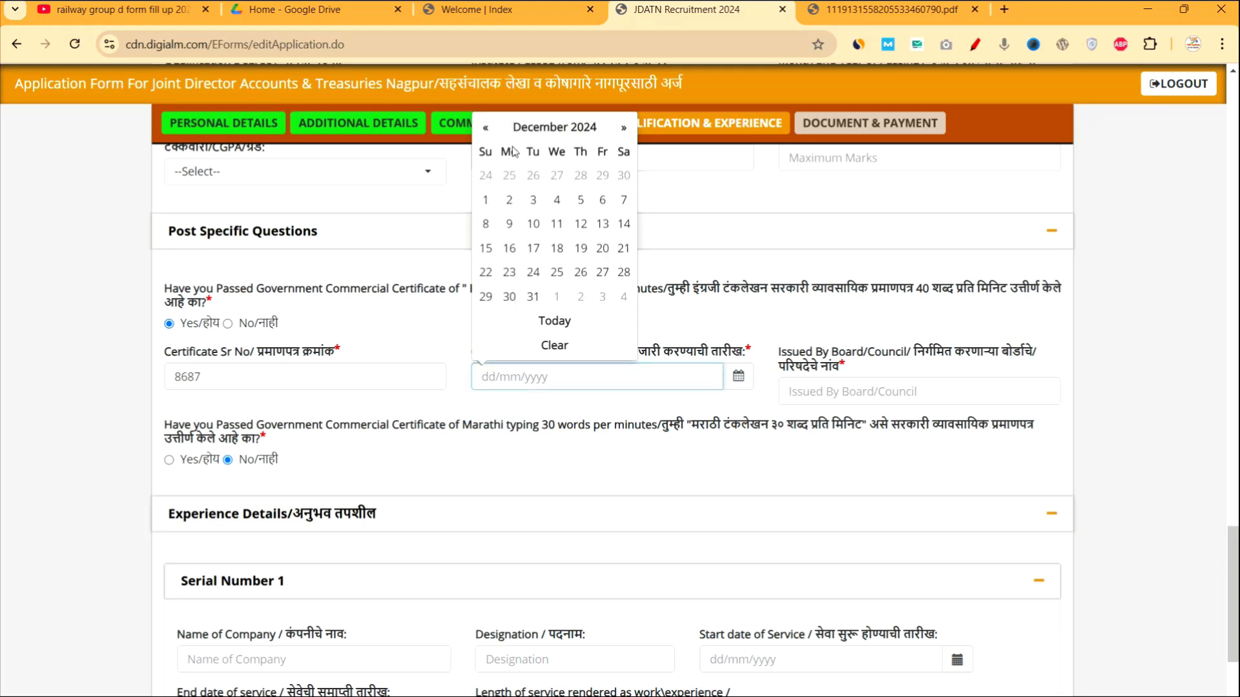
left_click(559, 201)
left_click(888, 387)
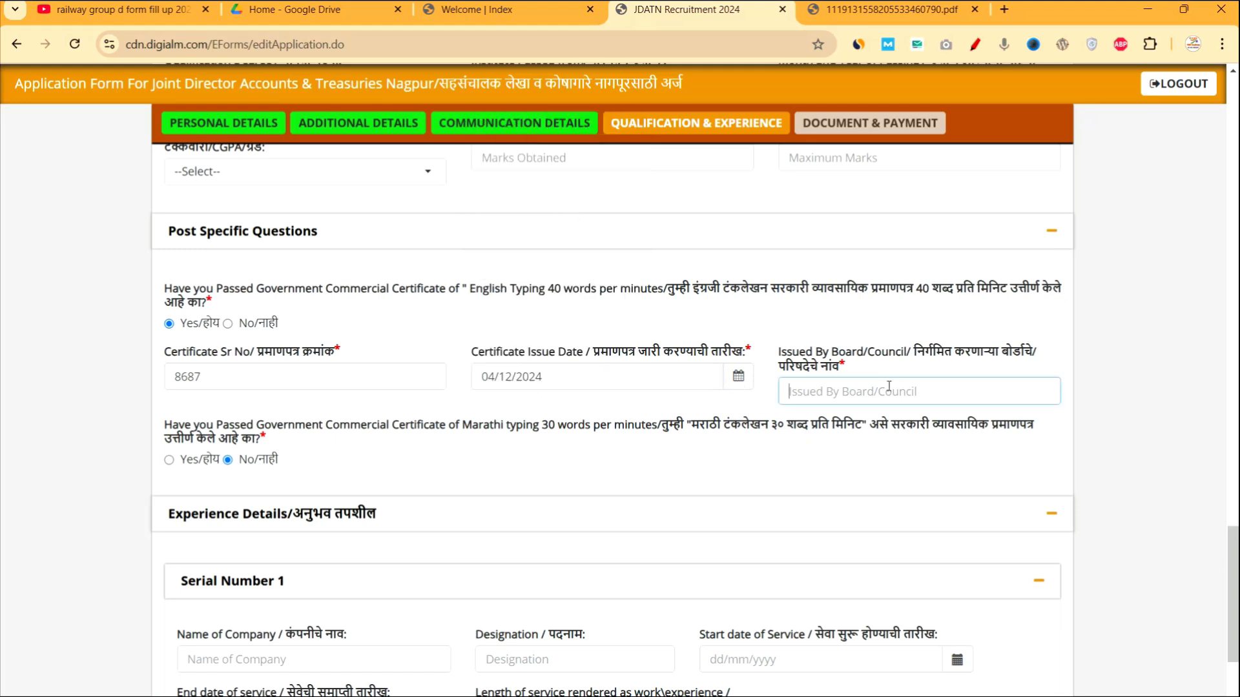
type("PUNE")
scroll(786, 400, "down", 2)
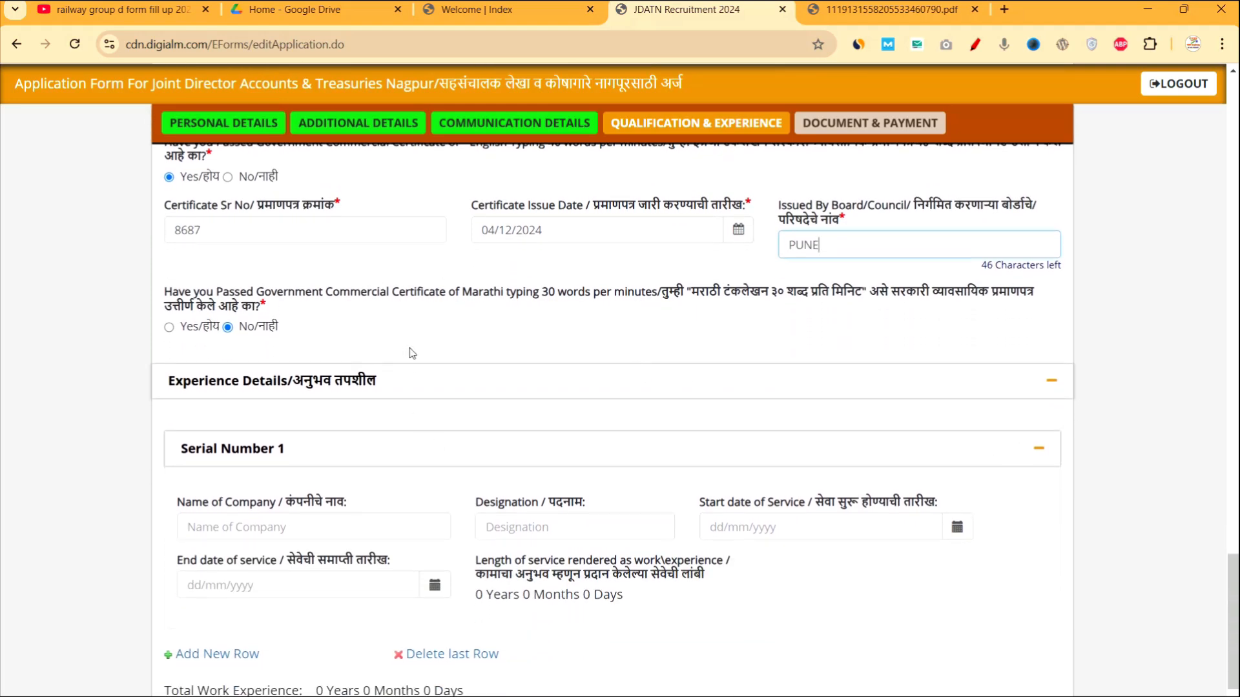
scroll(429, 394, "down", 2)
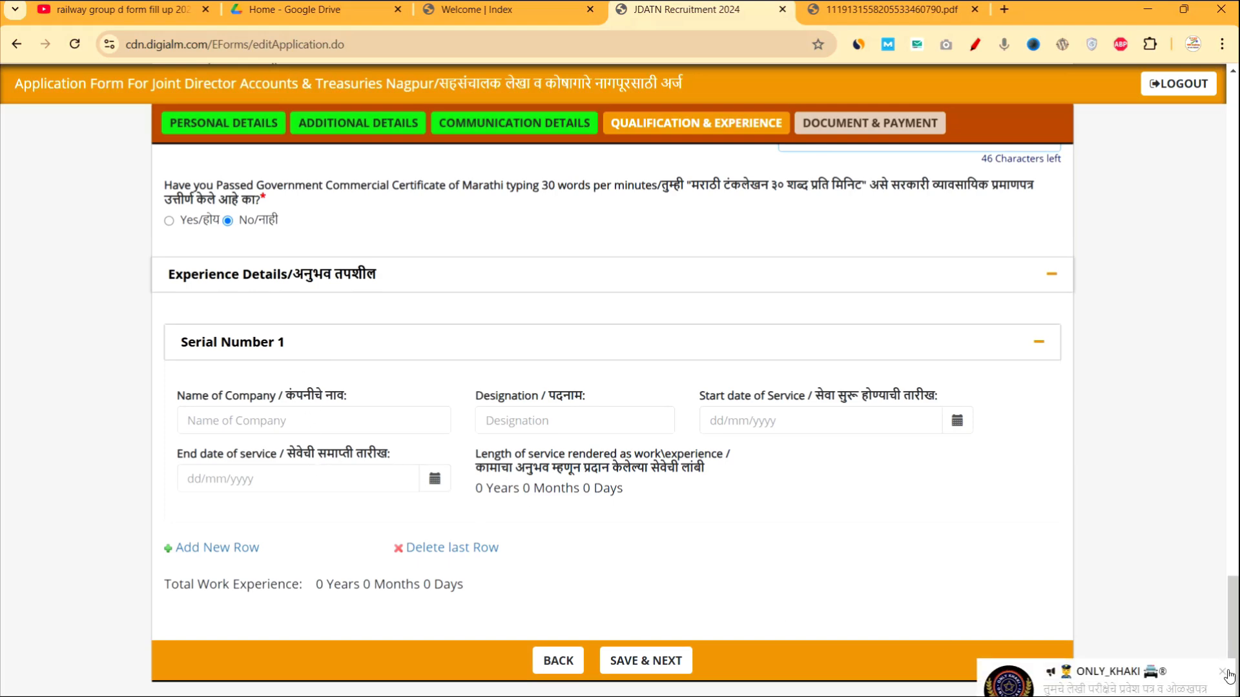
scroll(840, 672, "down", 1)
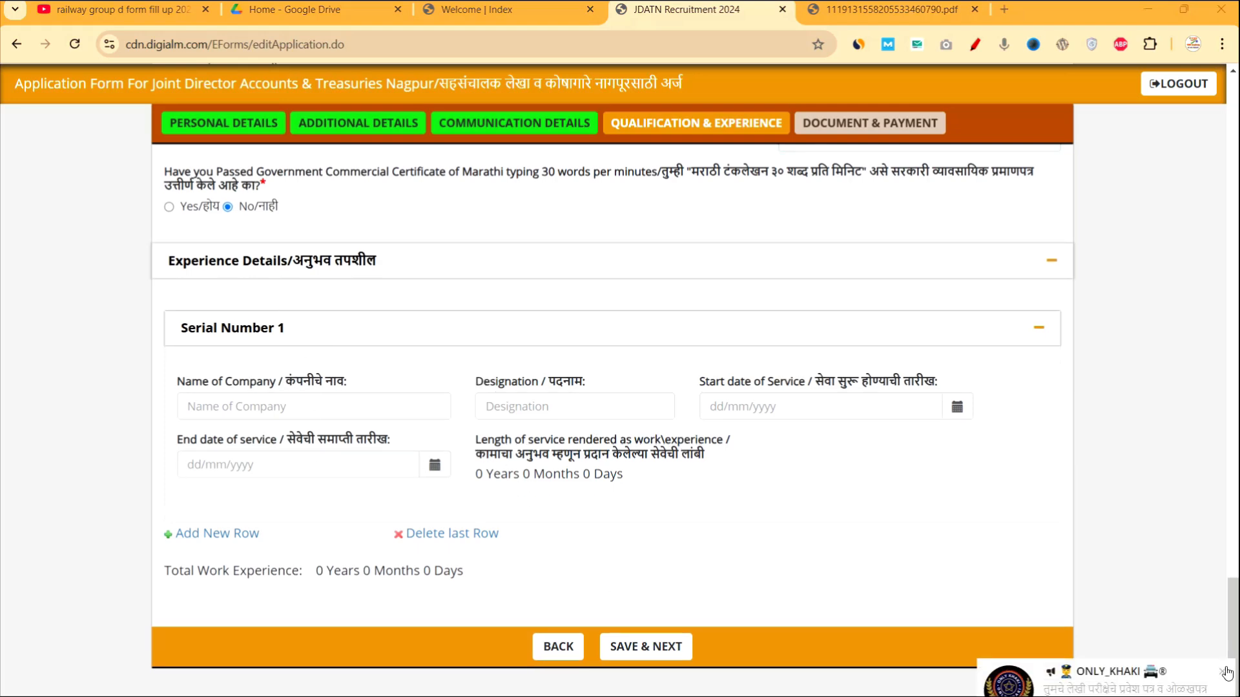
Save the Qualification & Experience details with SAVE & NEXT.
left_click(652, 646)
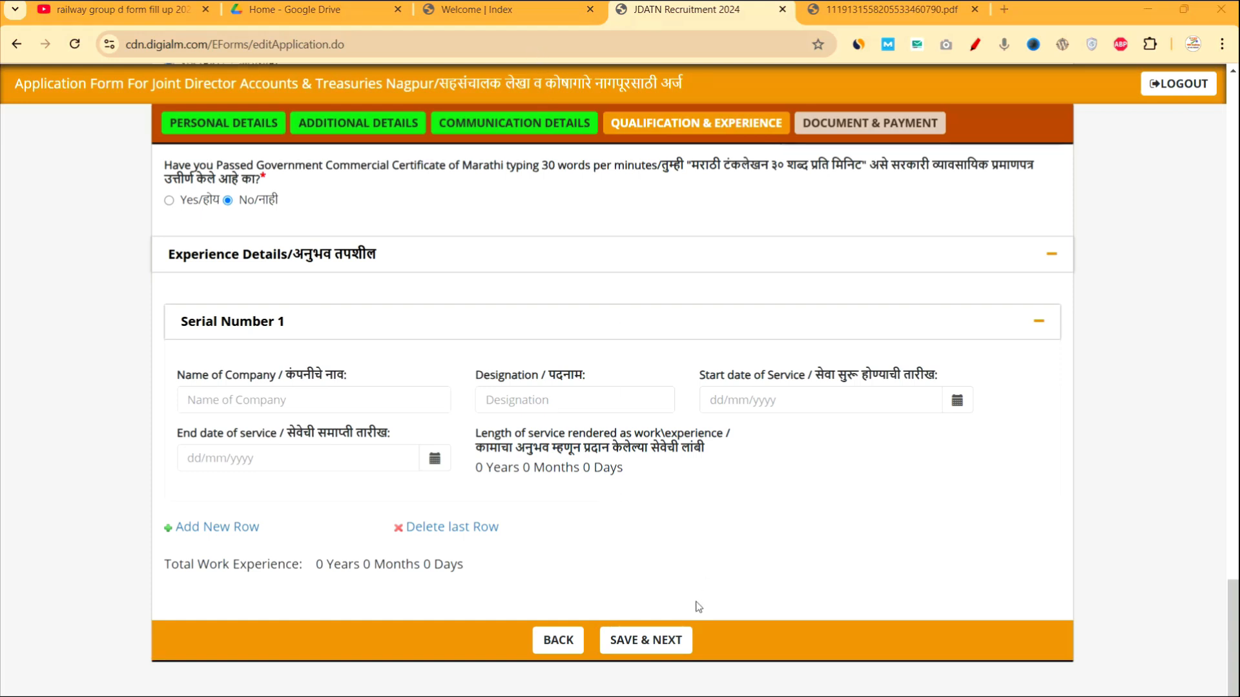
left_click(675, 639)
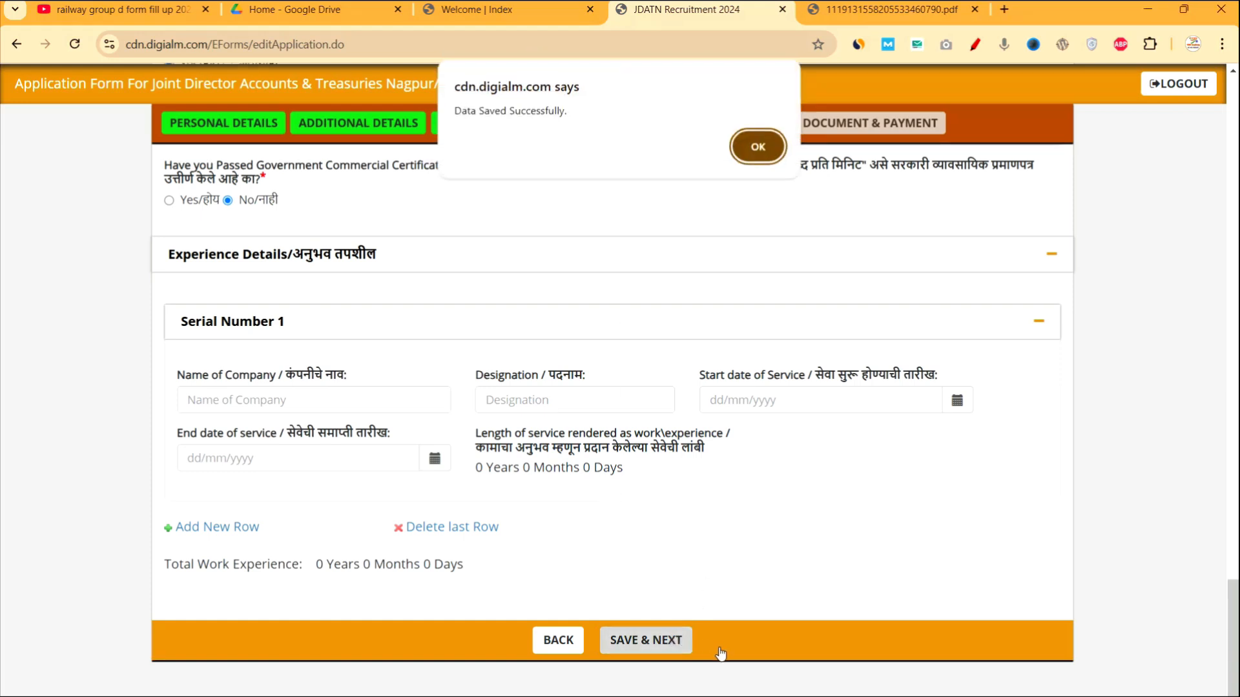
Acknowledge the save message, review the document rows and open the passport photo upload window.
left_click(754, 146)
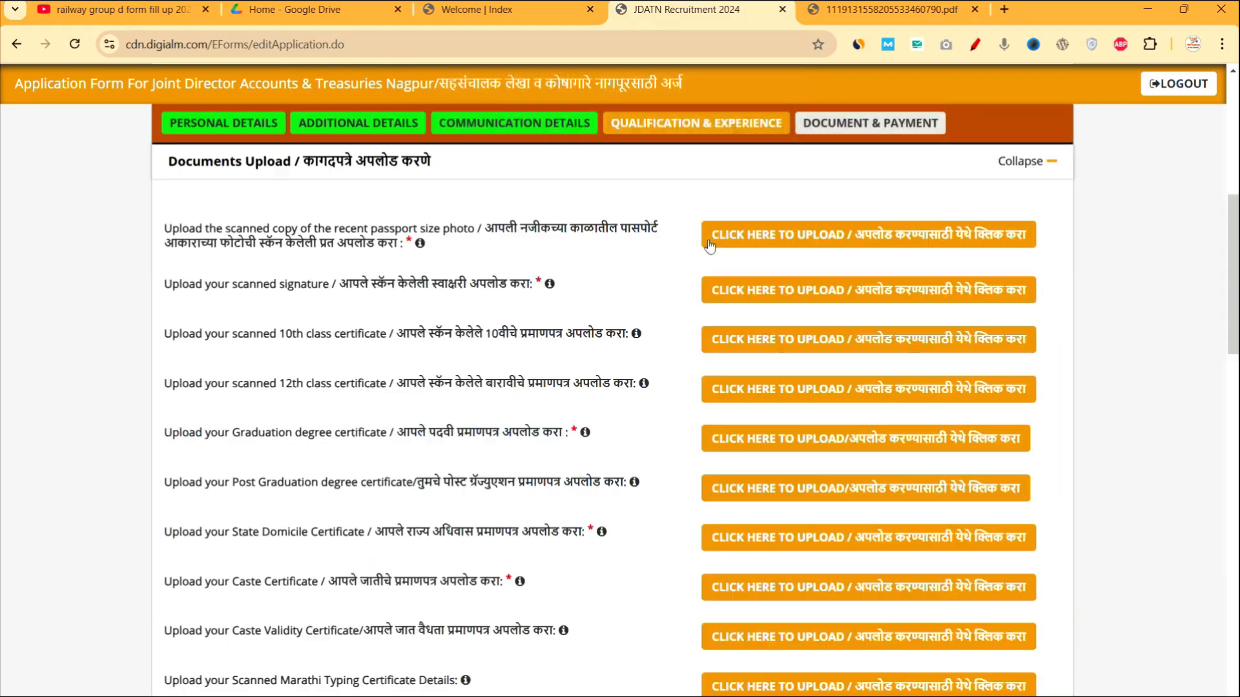
scroll(587, 478, "down", 15)
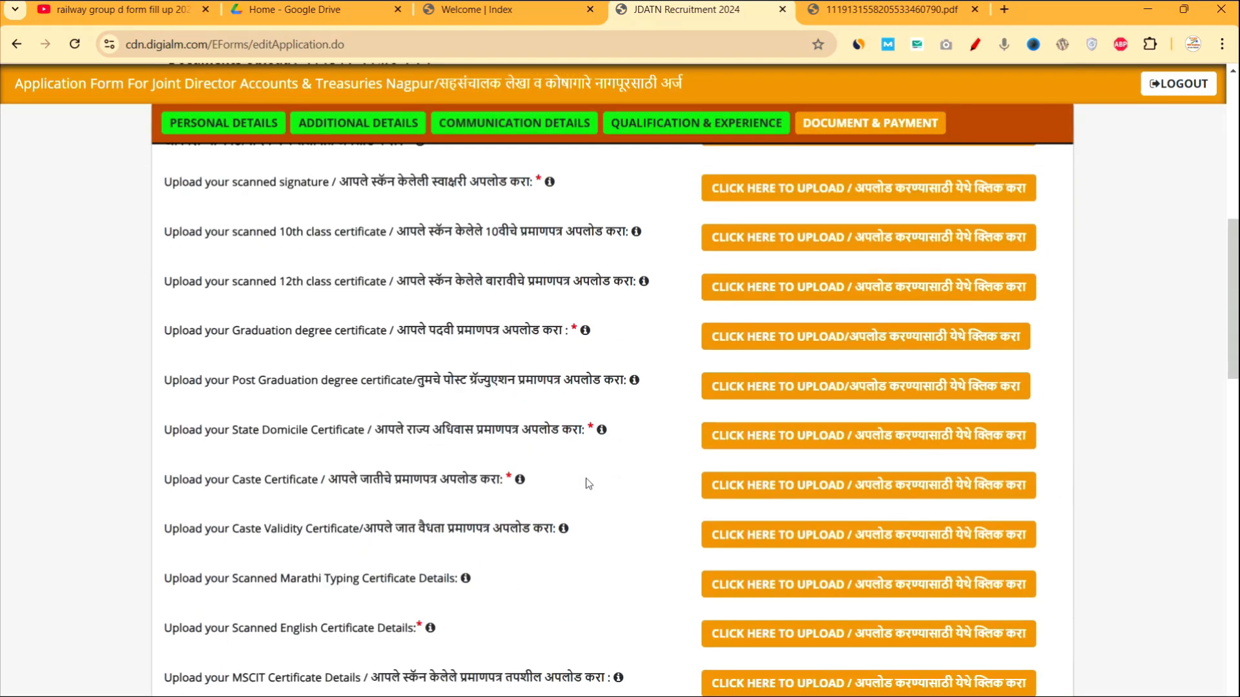
scroll(577, 456, "down", 7)
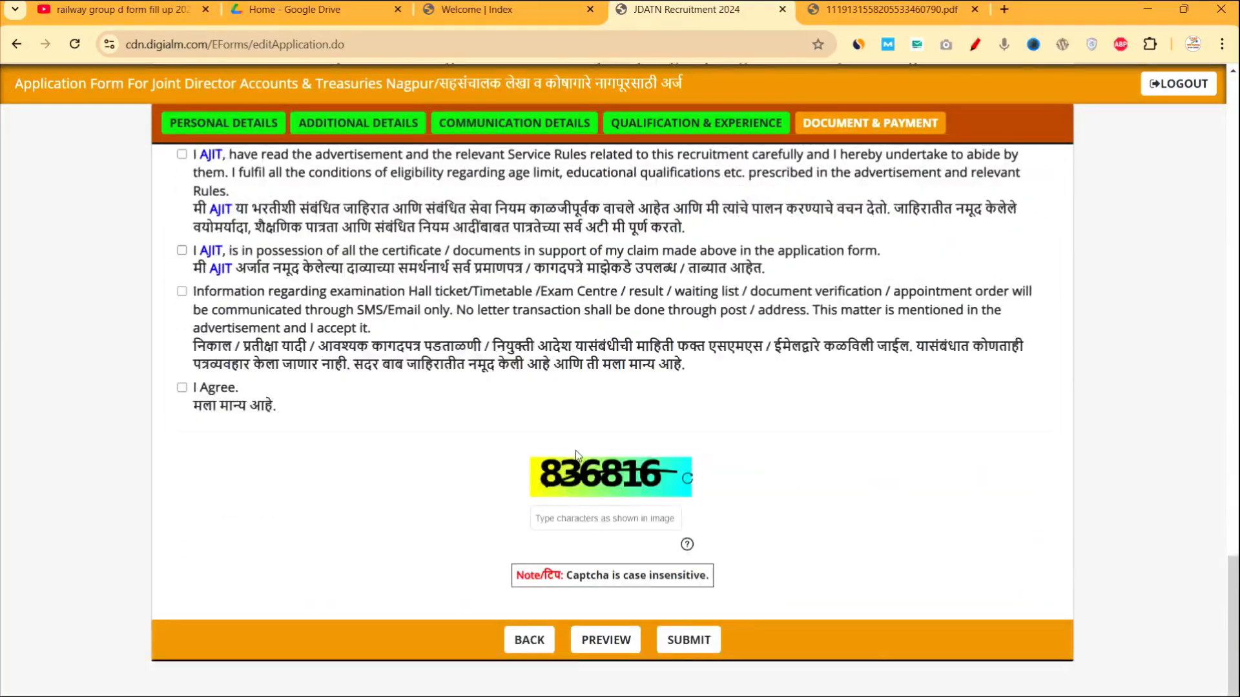
scroll(590, 444, "up", 20)
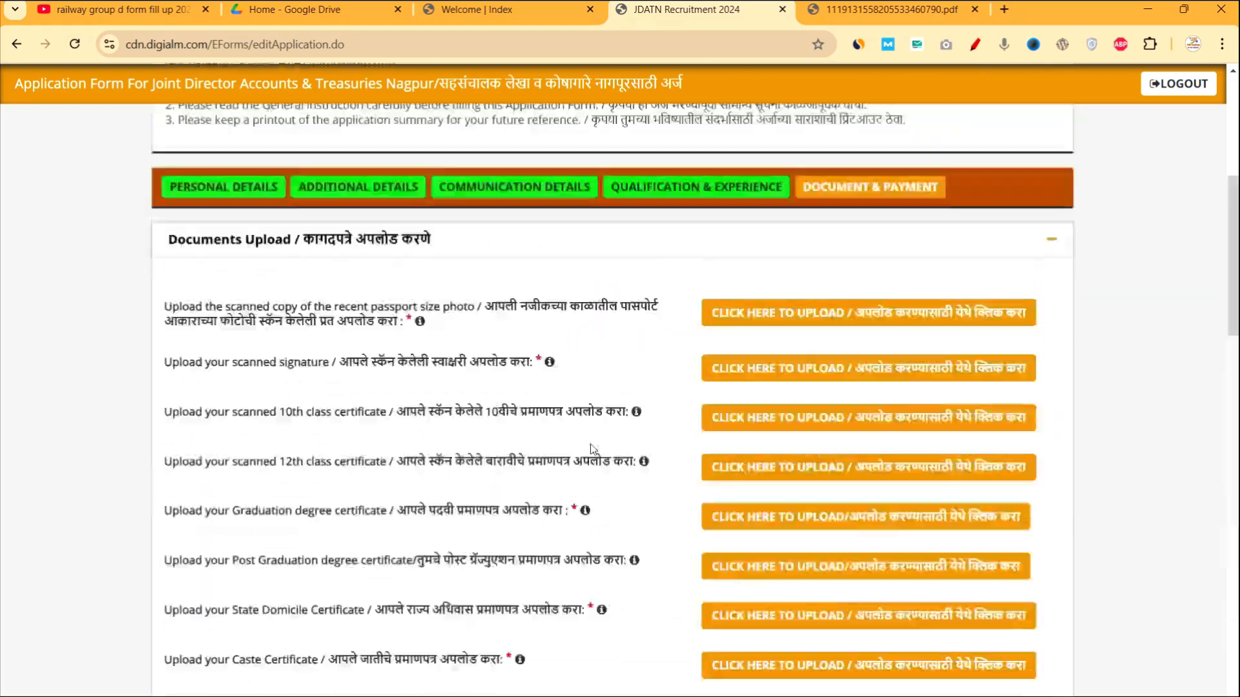
scroll(590, 444, "down", 7)
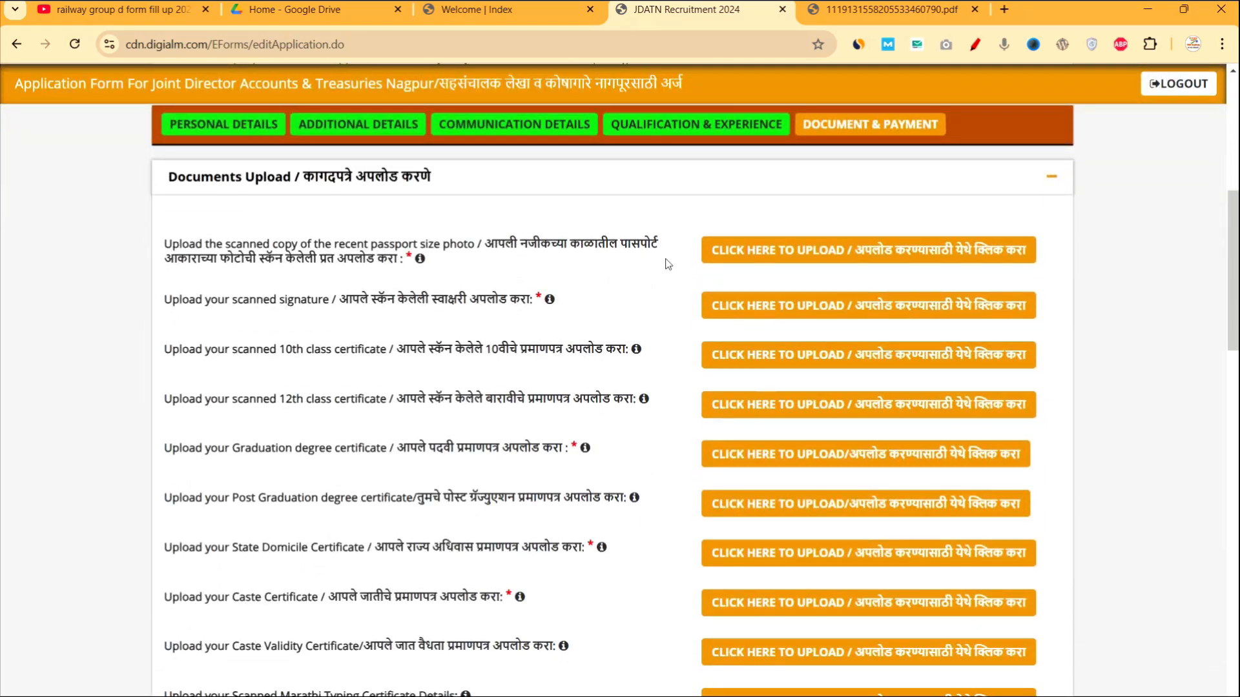
left_click(769, 250)
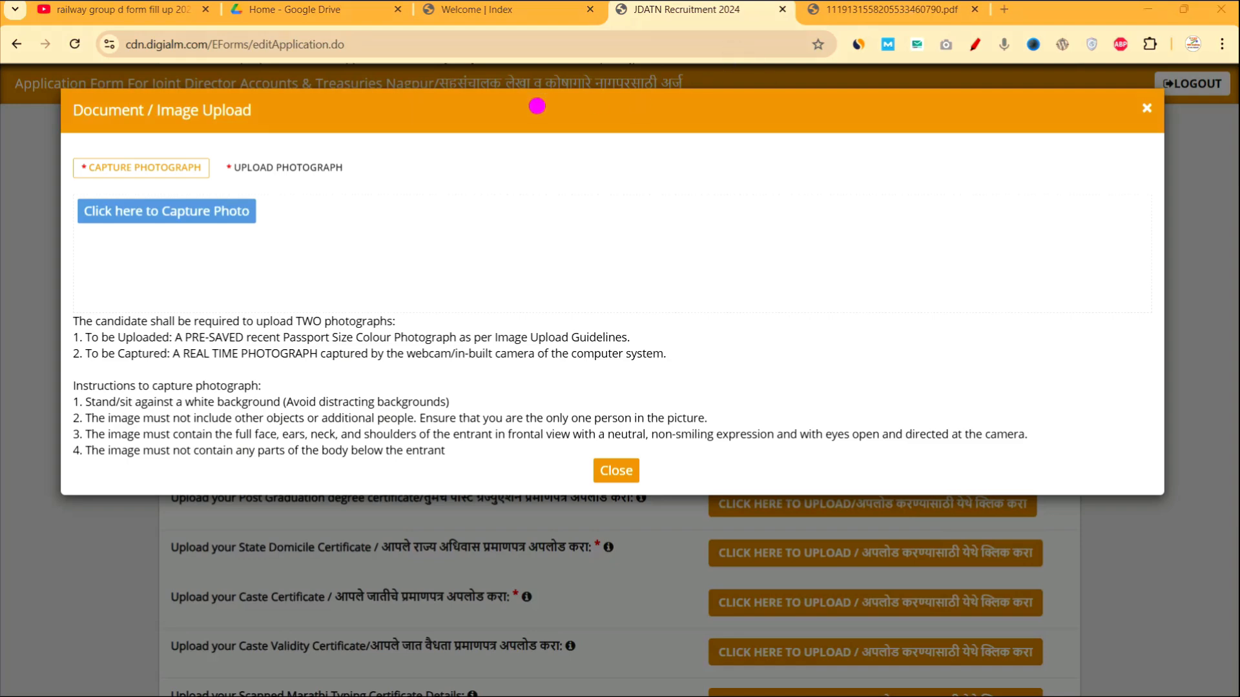
Operate the capture area in the Document / Image Upload dialog for the photo.
mouse_move(43, 78)
left_mouse_down()
mouse_move(83, 67)
mouse_move(86, 79)
left_mouse_up()
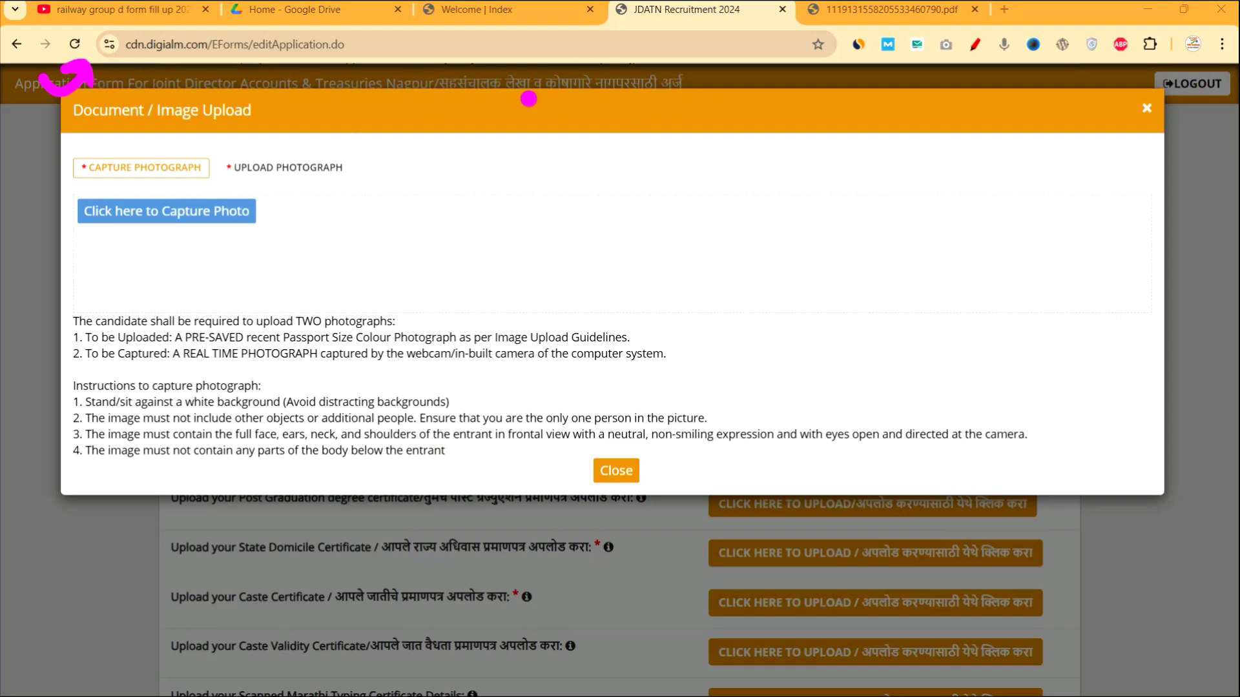
mouse_move(125, 31)
left_mouse_down()
mouse_move(90, 35)
mouse_move(127, 29)
left_mouse_up()
left_click_drag(184, 61, 258, 116)
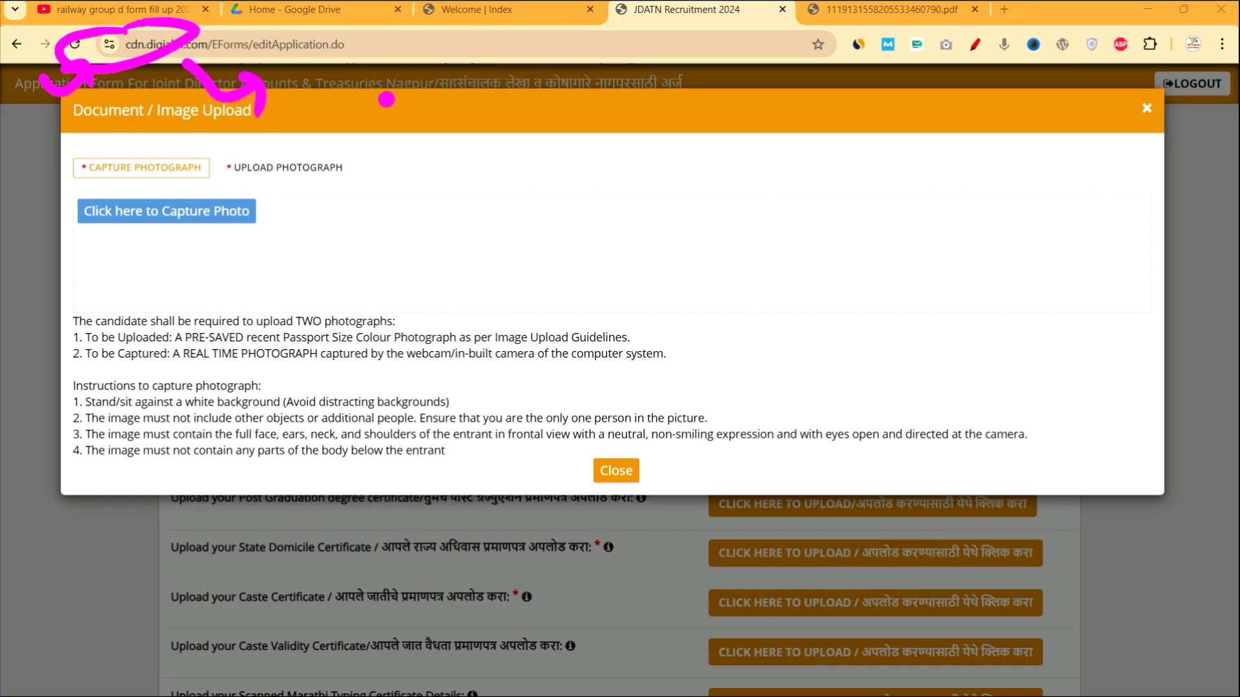
left_click_drag(419, 128, 452, 129)
mouse_move(445, 68)
left_mouse_down()
mouse_move(449, 150)
mouse_move(520, 110)
left_mouse_up()
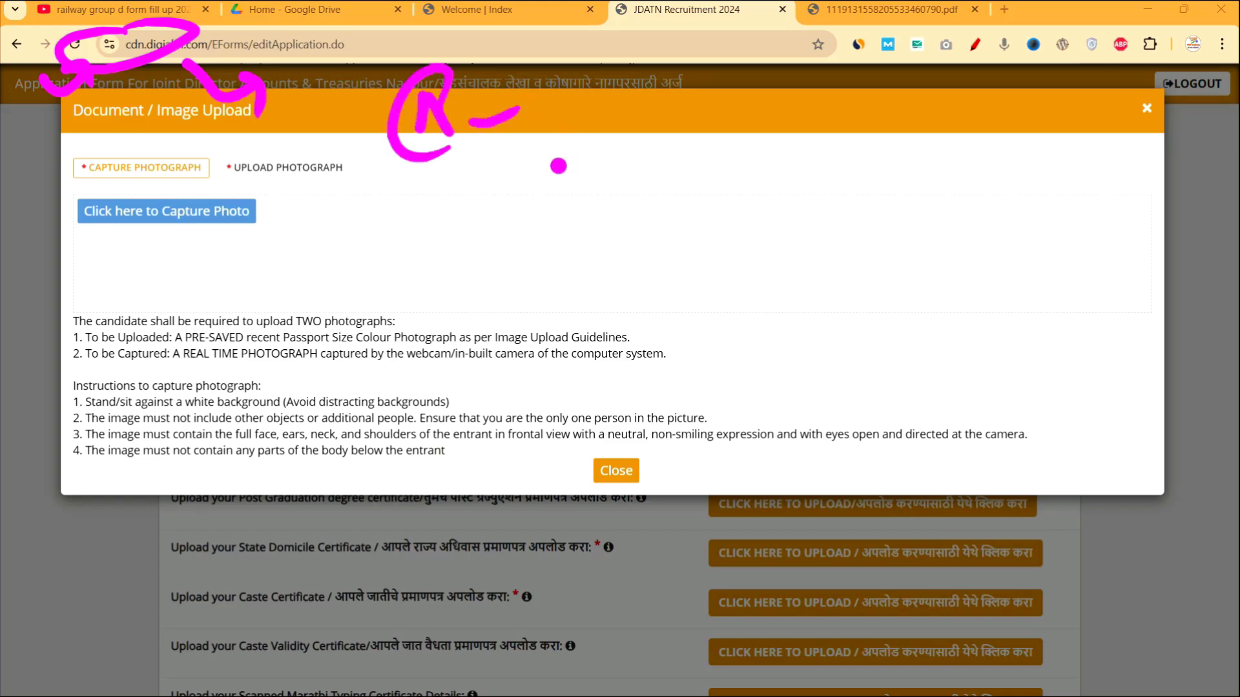
mouse_move(660, 173)
left_mouse_down()
mouse_move(666, 222)
mouse_move(746, 208)
left_mouse_up()
left_click_drag(636, 260, 730, 262)
mouse_move(807, 171)
left_mouse_down()
mouse_move(562, 259)
mouse_move(748, 192)
left_mouse_up()
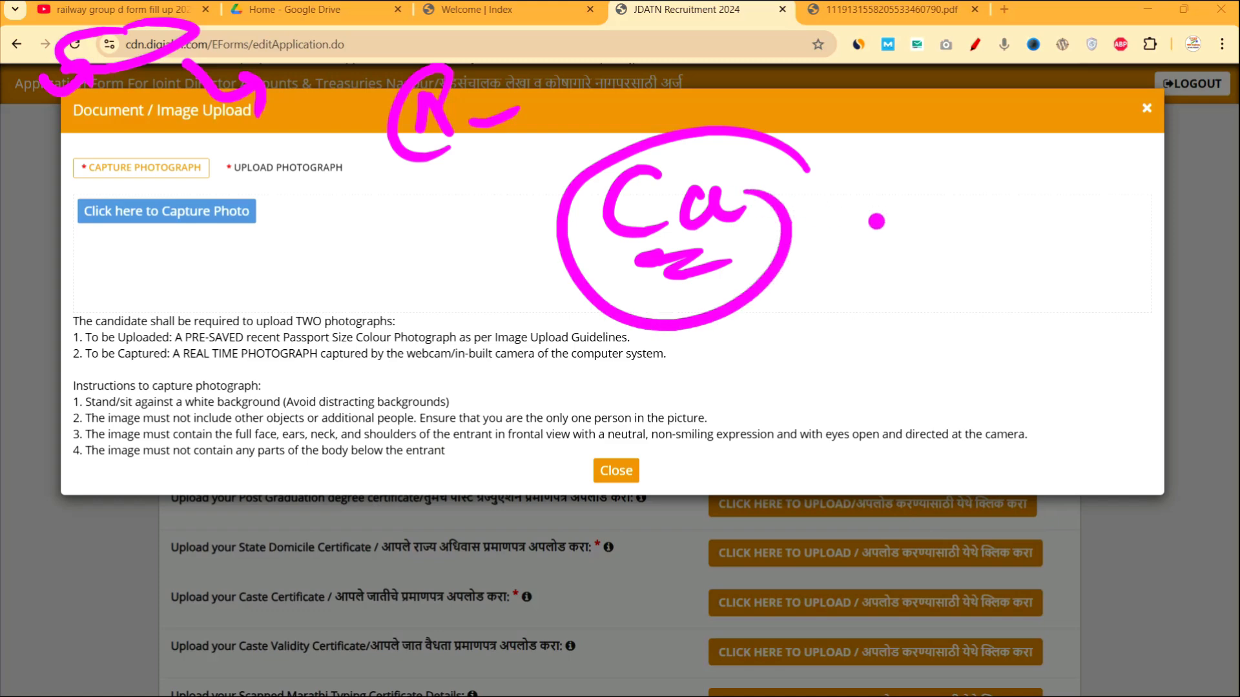
left_click_drag(896, 207, 1005, 206)
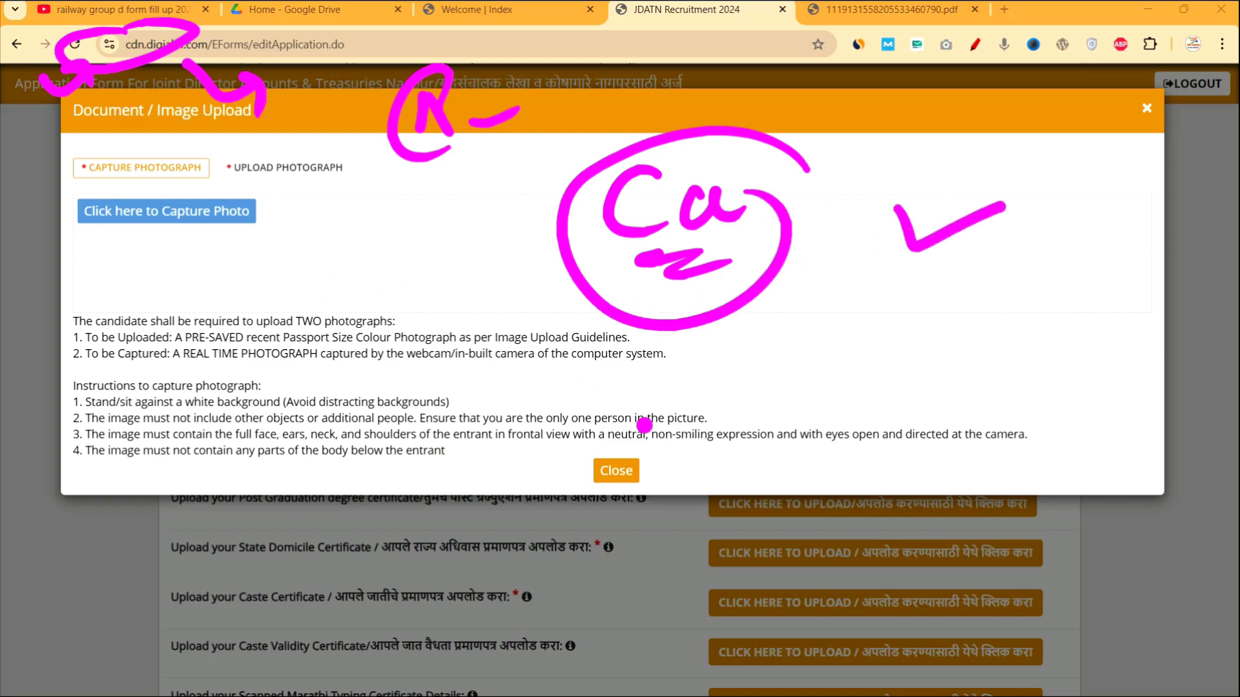
left_click_drag(155, 259, 240, 279)
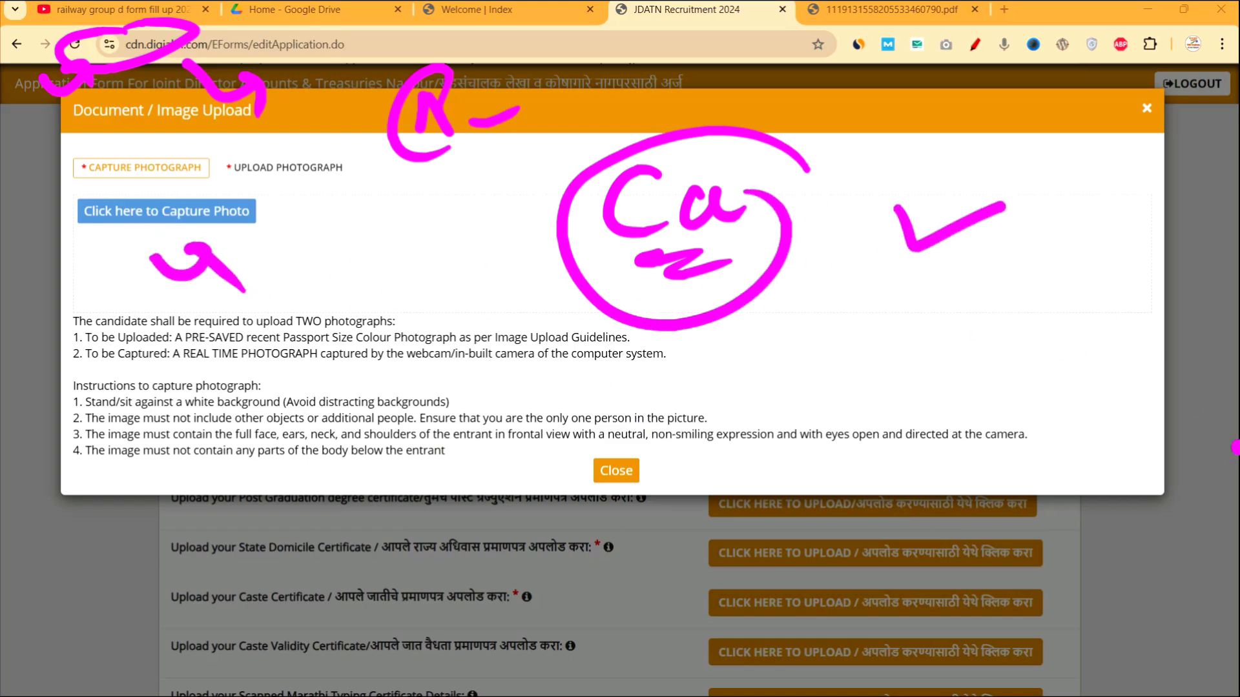
left_click(1187, 535)
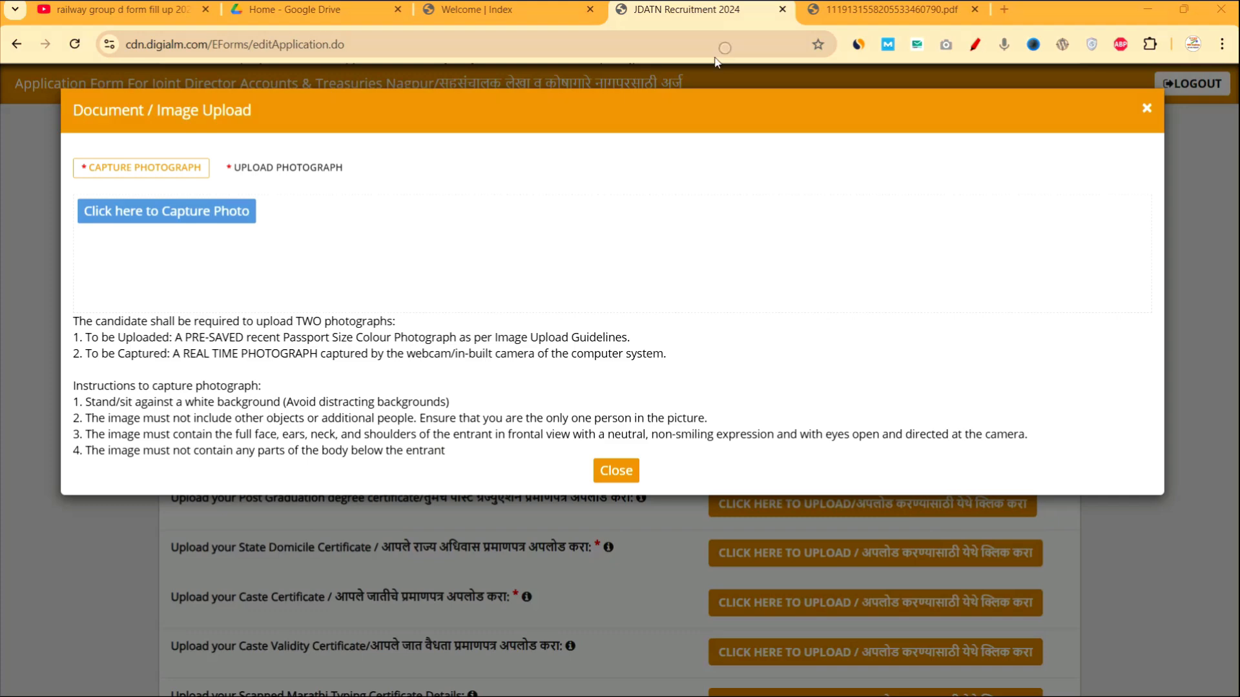
left_click(289, 182)
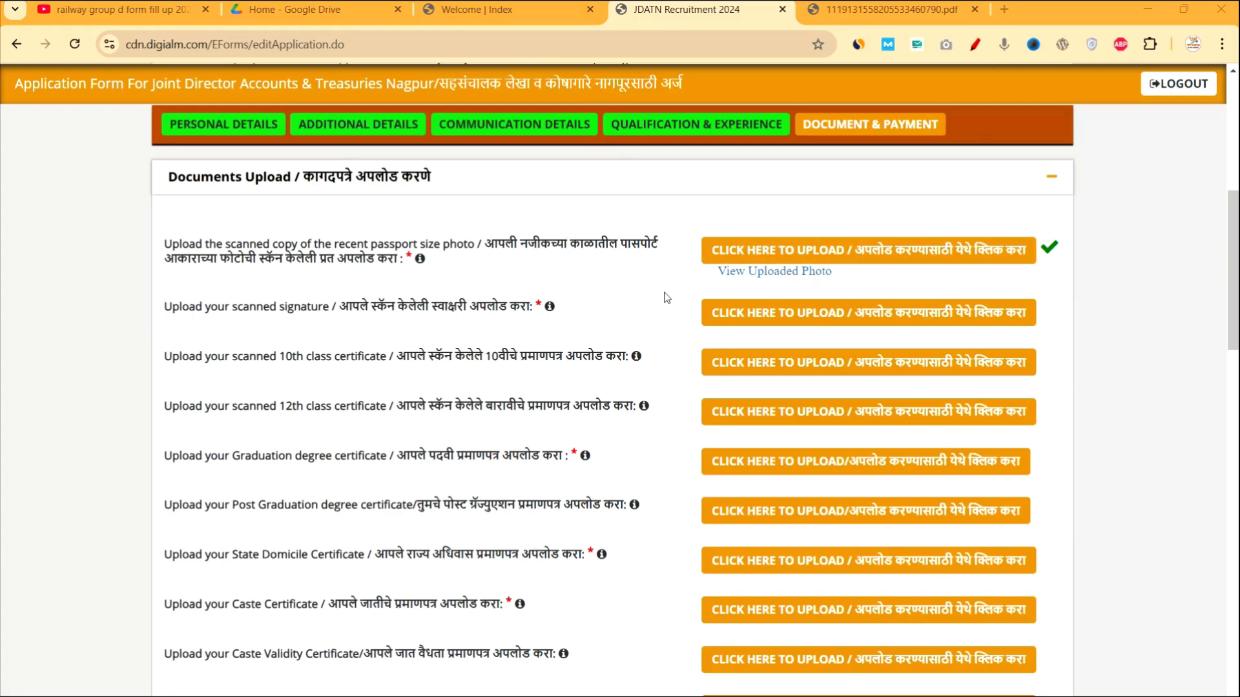
left_click_drag(326, 311, 551, 309)
left_click(613, 325)
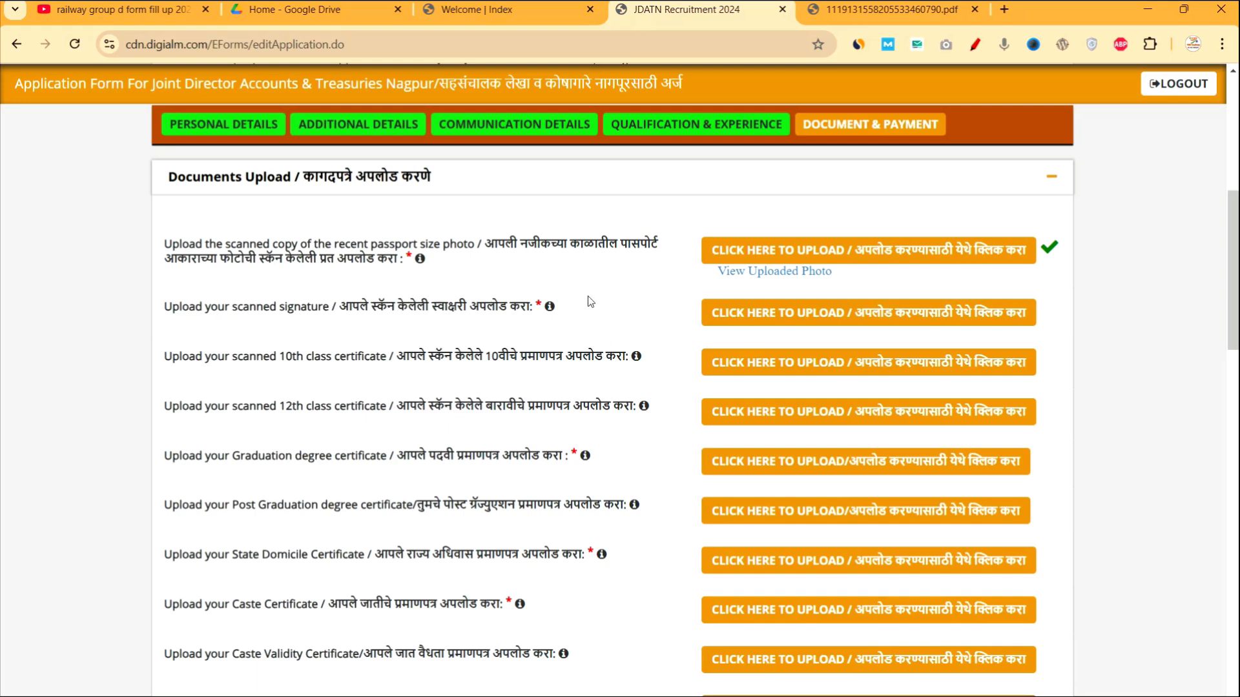
mouse_move(554, 311)
left_click_drag(456, 459, 578, 460)
scroll(561, 464, "down", 2)
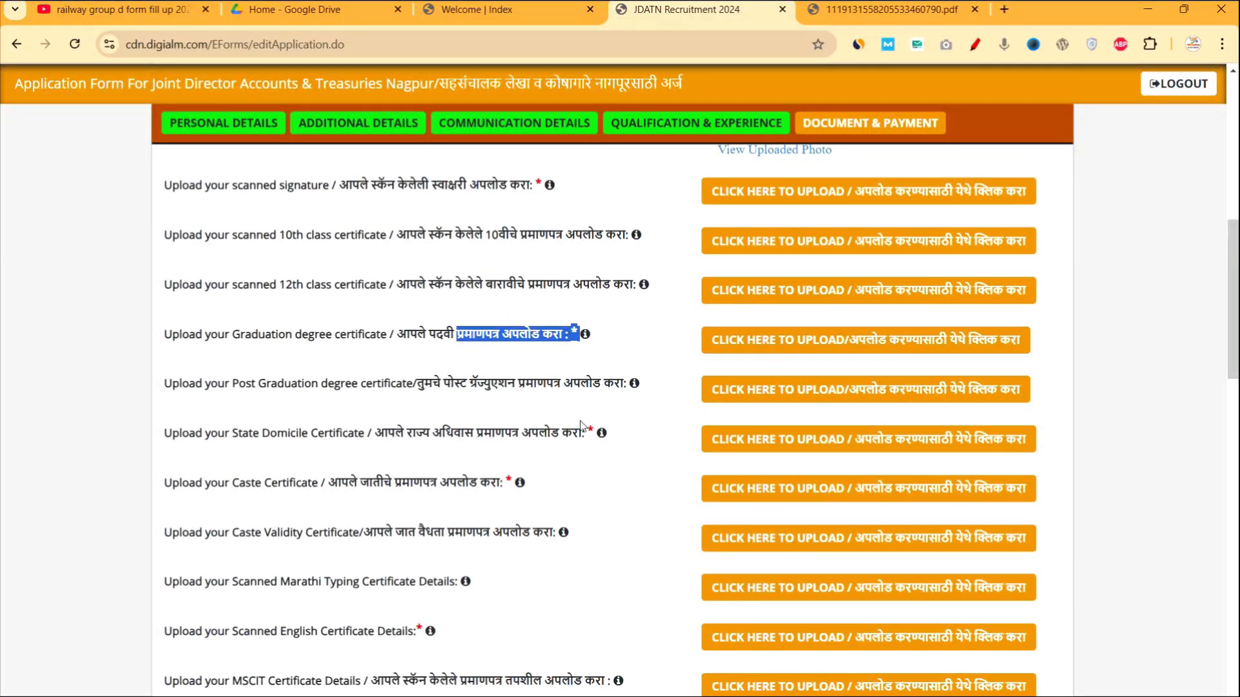
left_click_drag(475, 434, 594, 427)
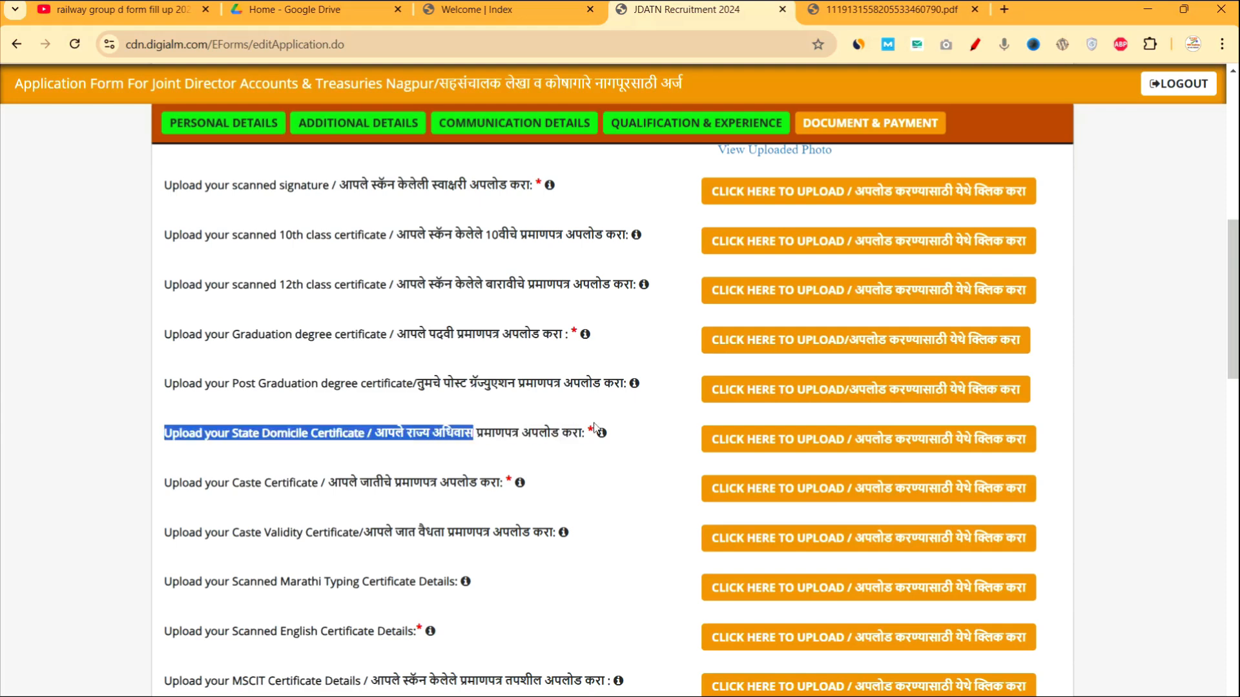
left_click_drag(395, 483, 517, 496)
scroll(517, 491, "down", 2)
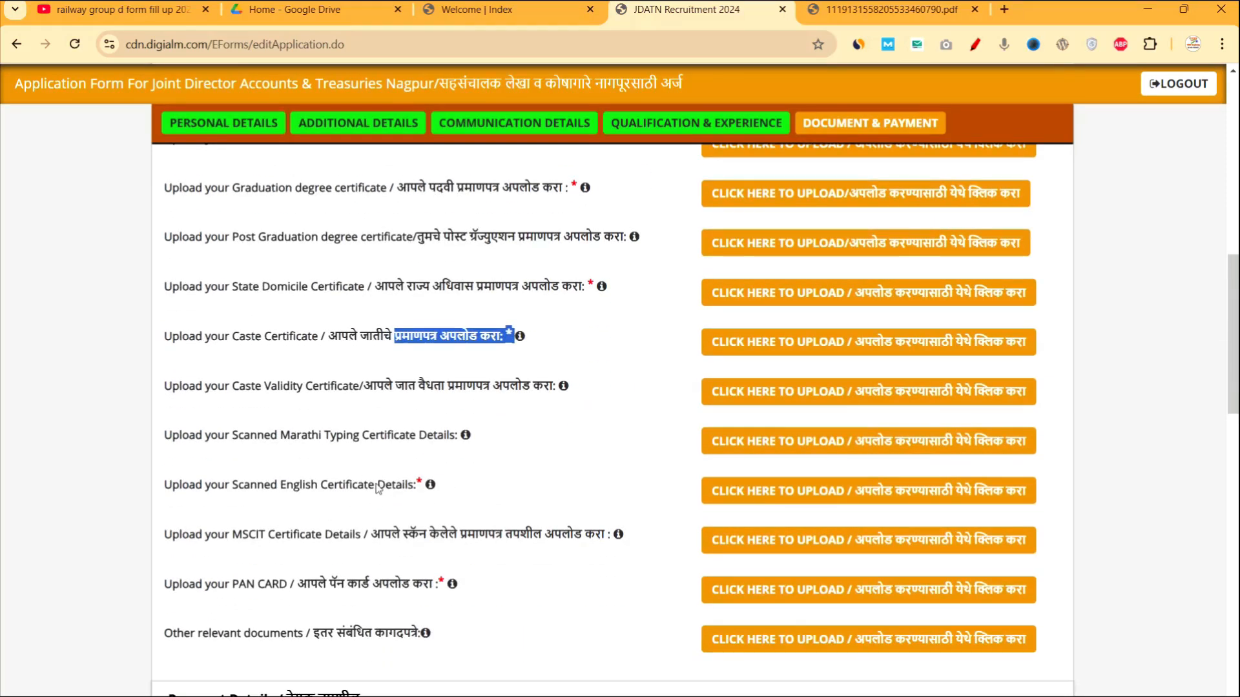
left_click(342, 489)
left_click_drag(342, 489, 452, 493)
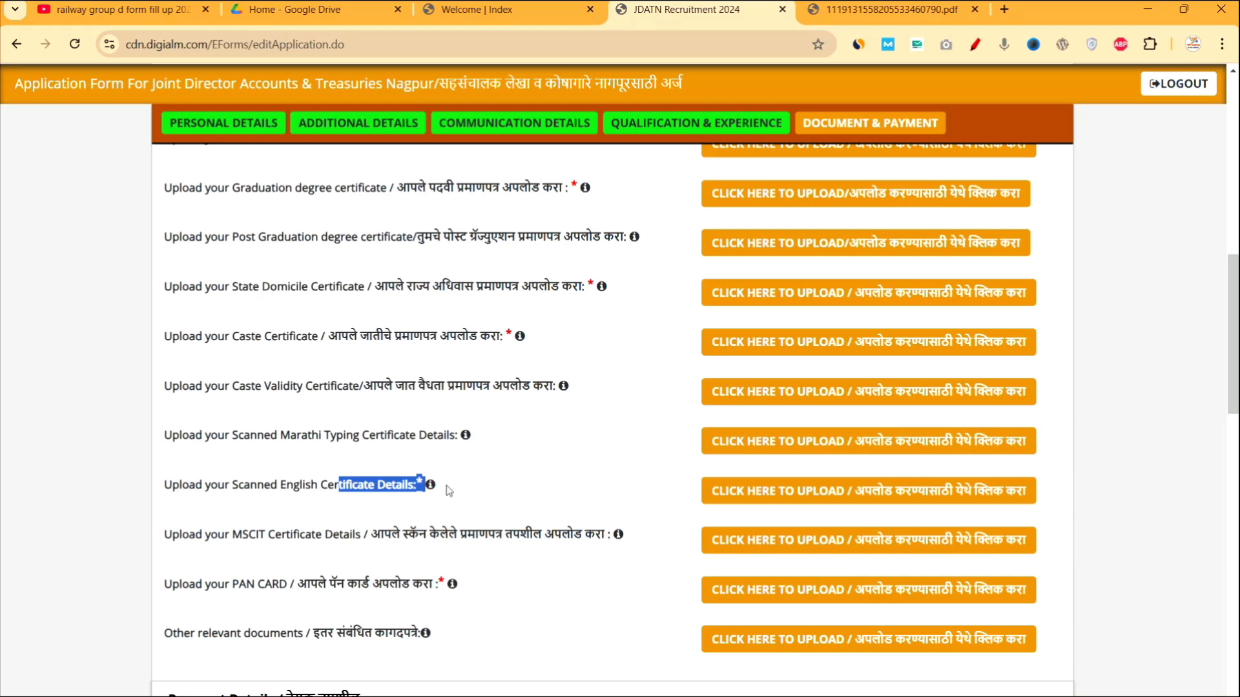
left_click(458, 496)
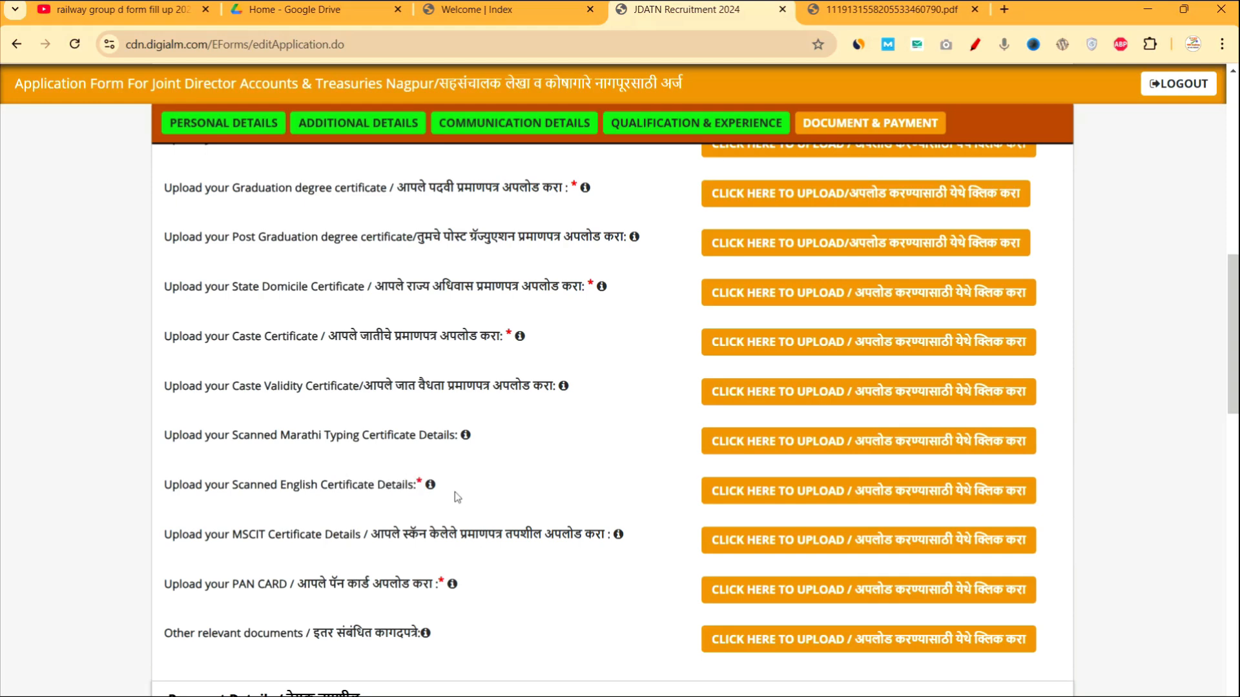
left_click_drag(362, 584, 412, 592)
scroll(412, 592, "down", 1)
scroll(511, 254, "up", 5)
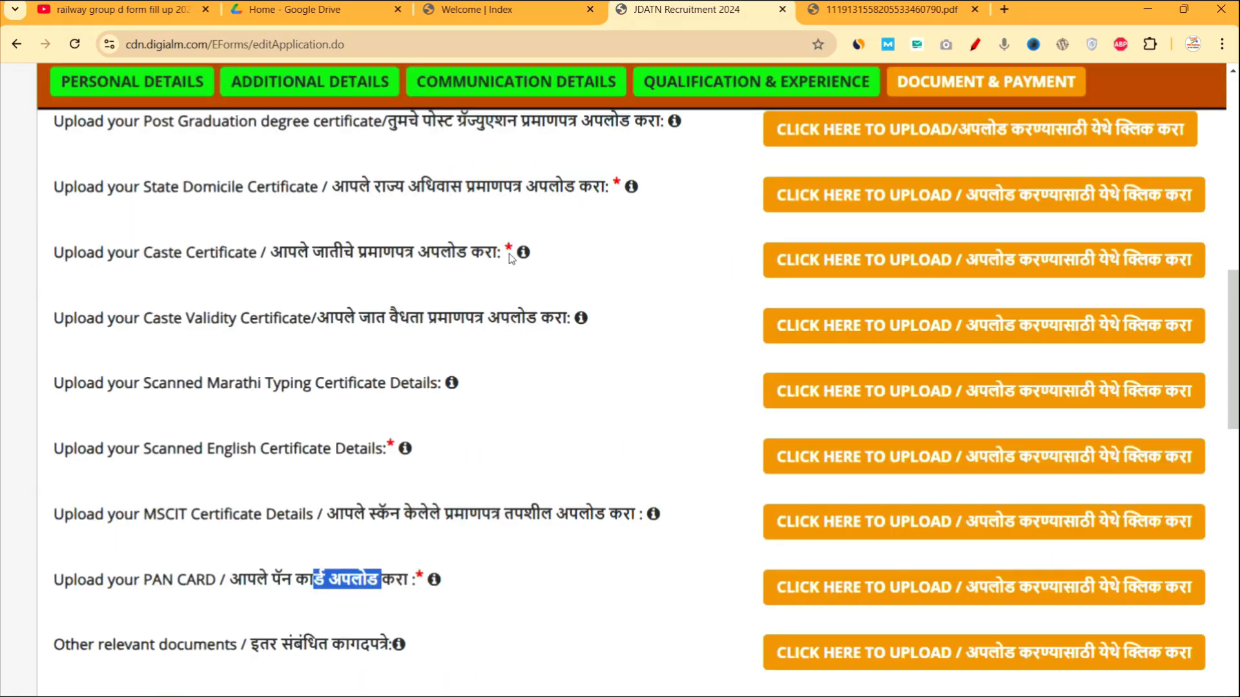
scroll(510, 254, "down", 5)
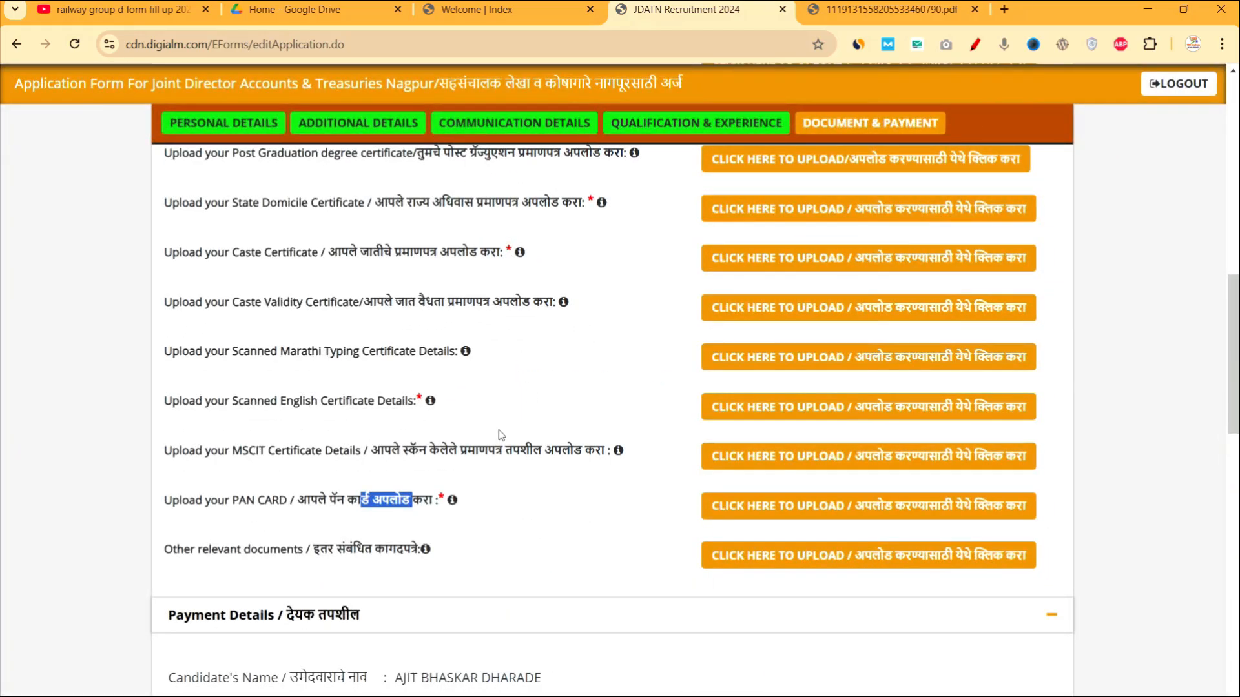
Tick the documents-are-genuine certification and the final I Agree declaration.
scroll(479, 545, "down", 10)
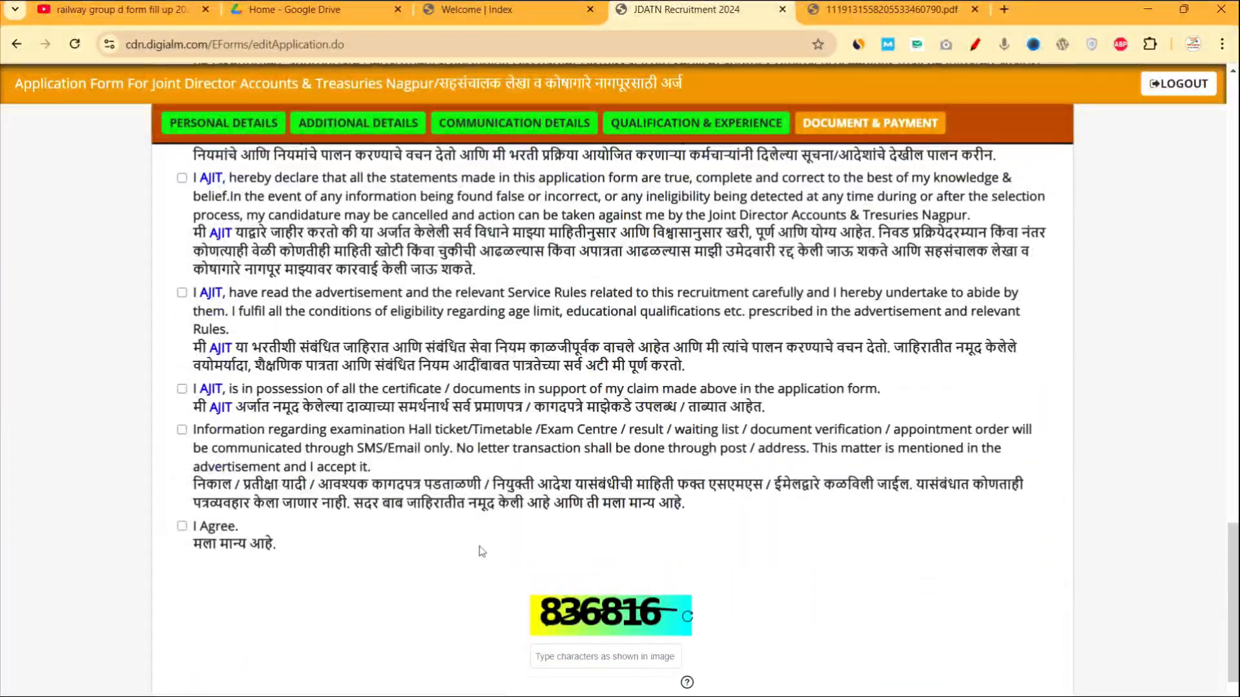
scroll(481, 551, "up", 5)
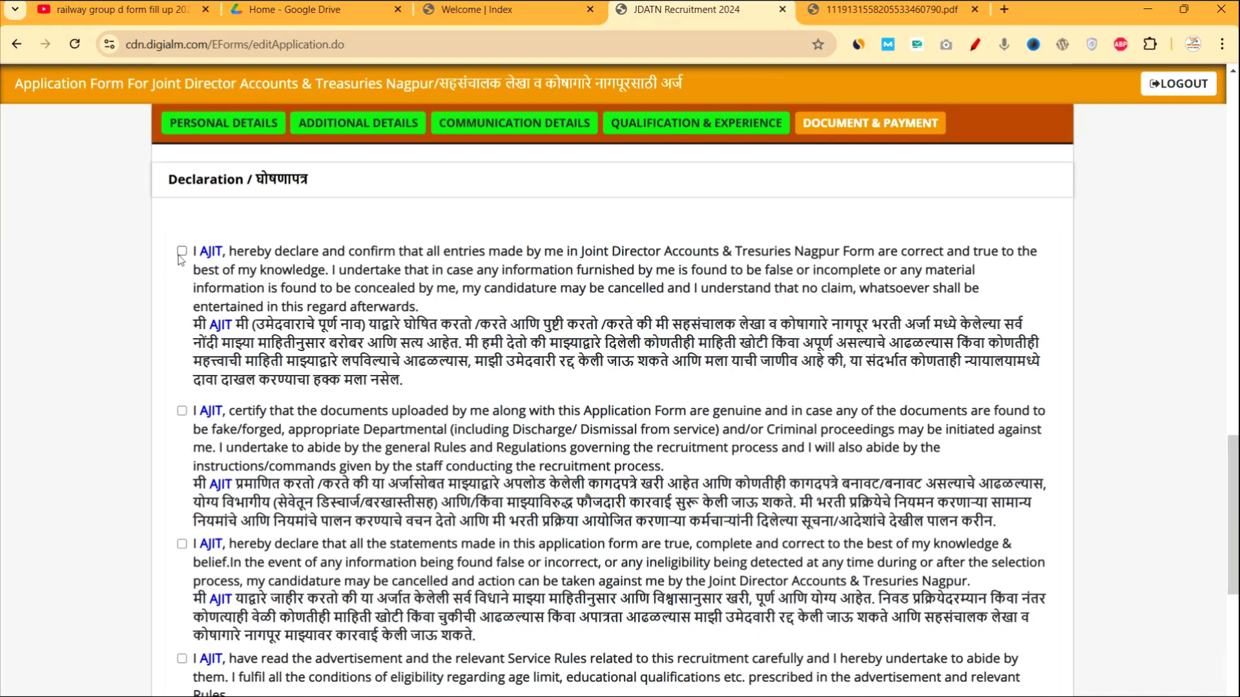
left_click(182, 411)
scroll(184, 407, "down", 3)
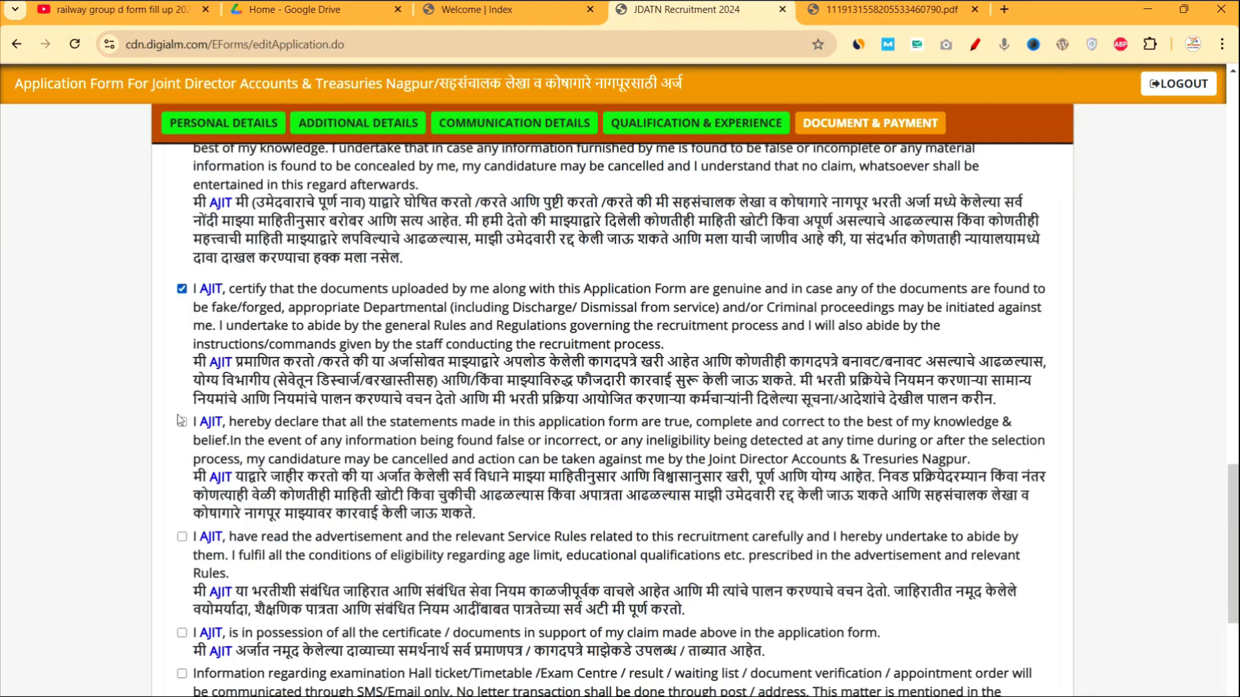
scroll(186, 405, "down", 4)
left_click(182, 415)
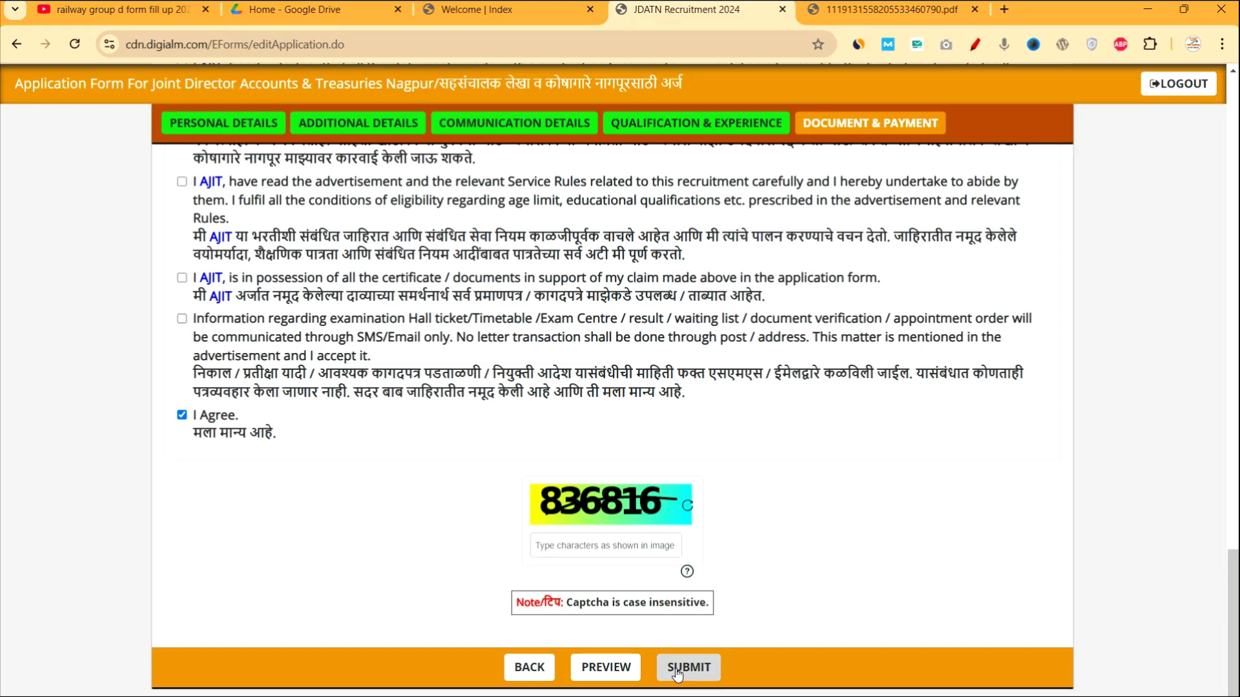
left_click(705, 20)
left_click_drag(1015, 239, 1052, 226)
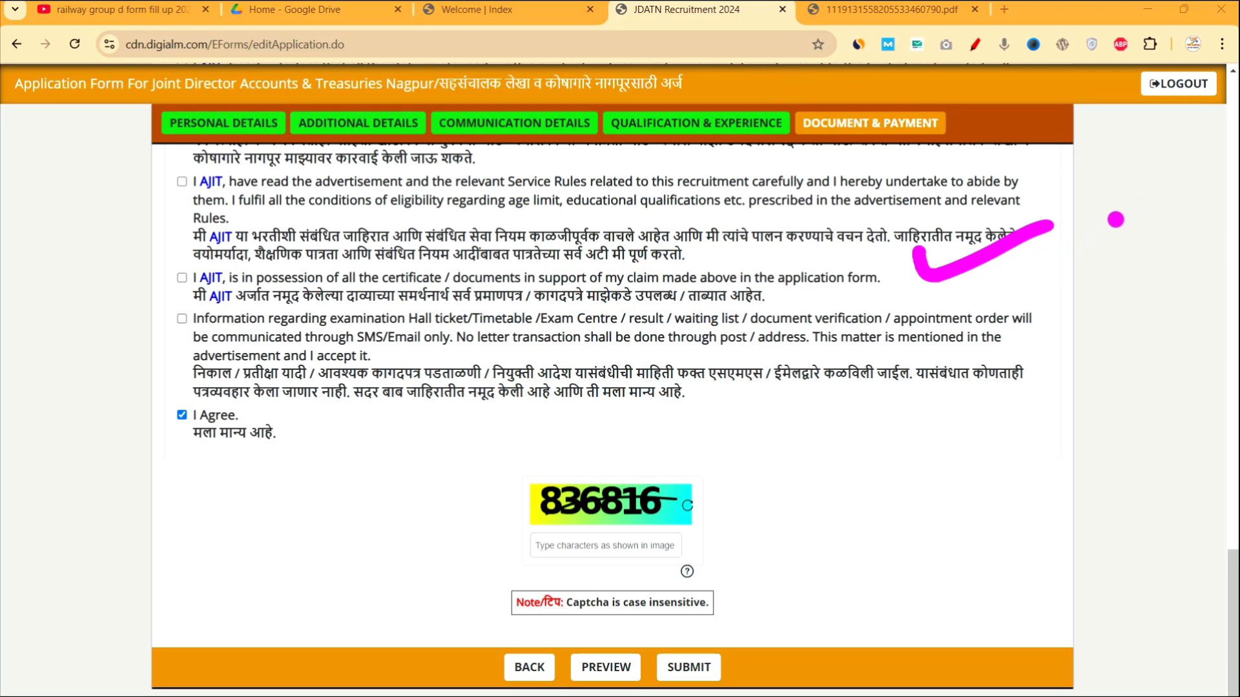
mouse_move(928, 376)
left_mouse_down()
mouse_move(962, 383)
mouse_move(886, 475)
mouse_move(1028, 450)
left_mouse_up()
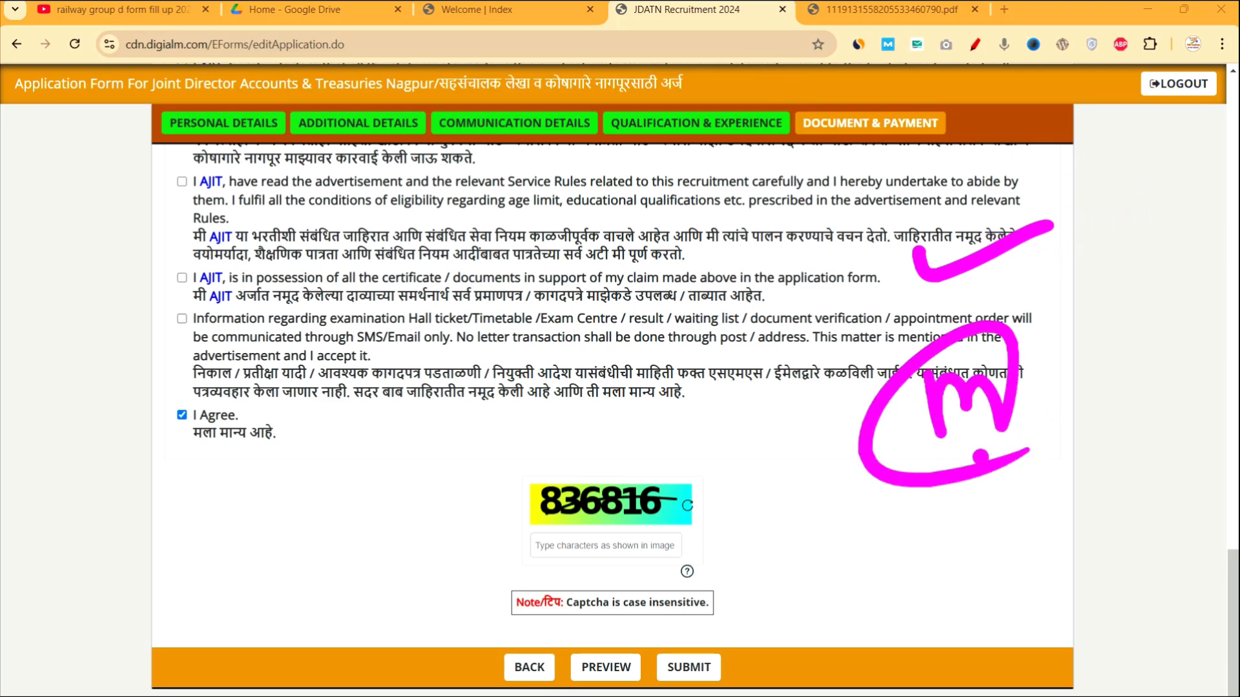
mouse_move(886, 553)
left_mouse_down()
mouse_move(923, 544)
mouse_move(1007, 582)
left_mouse_up()
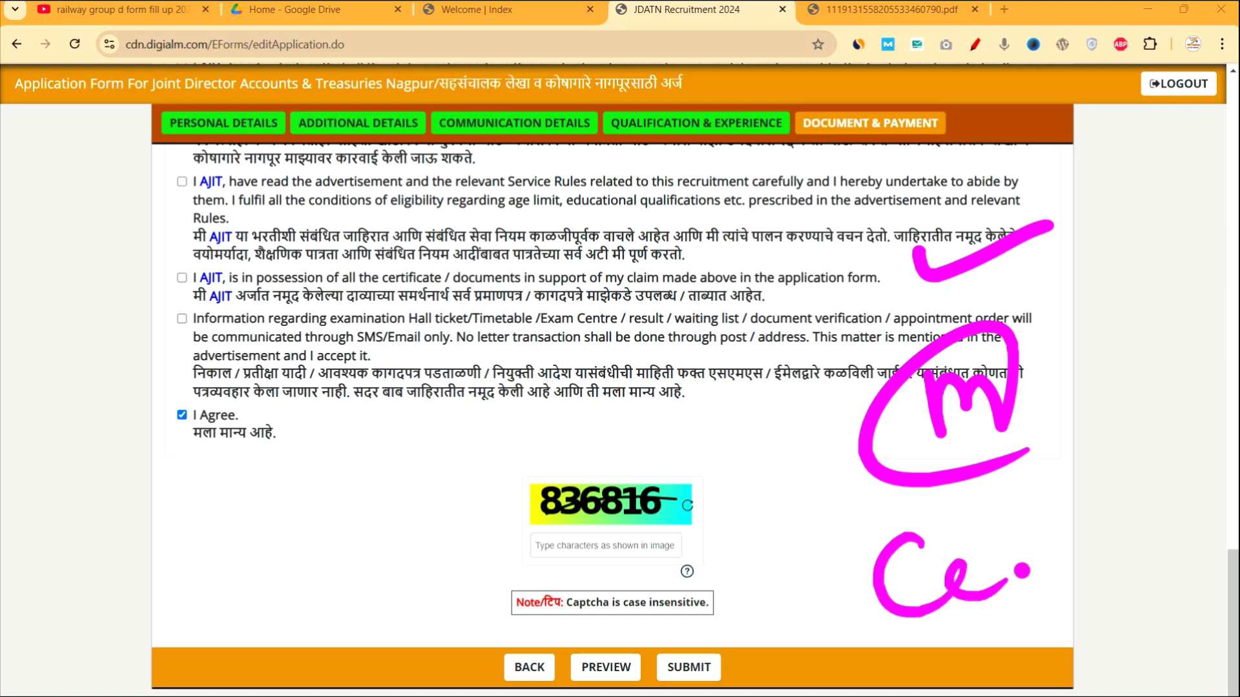
left_click(1003, 590)
left_click_drag(1006, 505, 1005, 592)
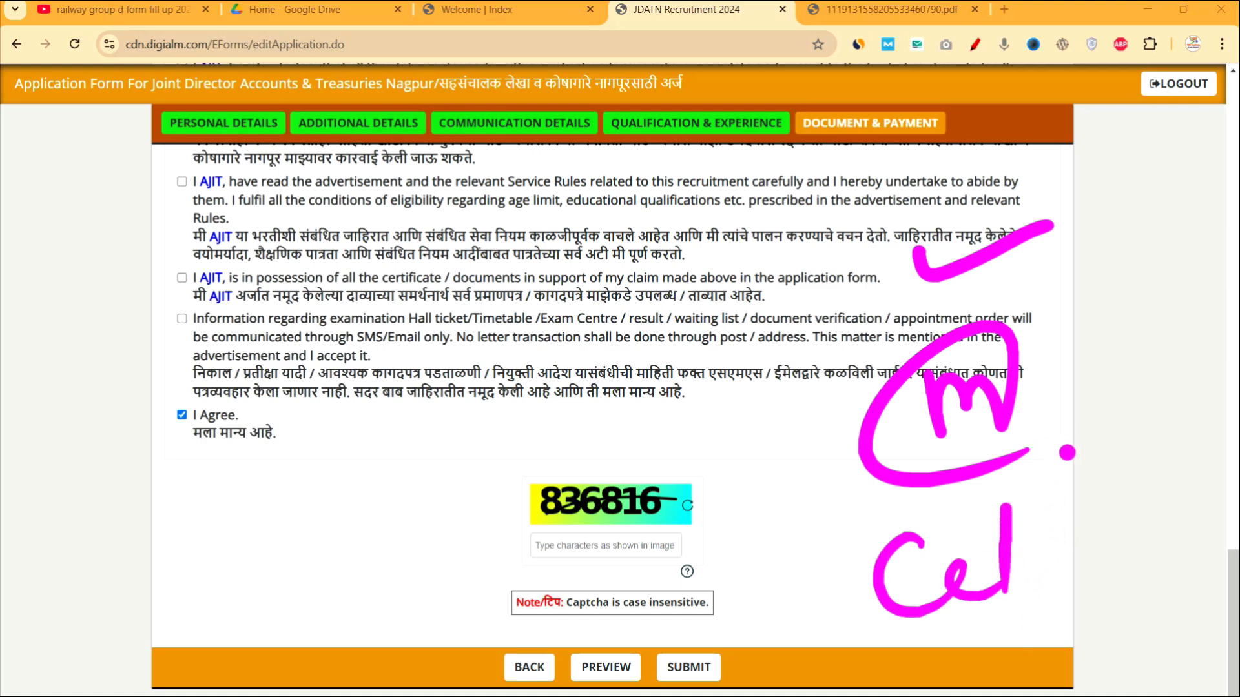
left_click_drag(1046, 489, 1106, 525)
mouse_move(1098, 472)
left_mouse_down()
mouse_move(1056, 543)
mouse_move(1127, 539)
left_mouse_up()
left_click_drag(1091, 445, 1125, 559)
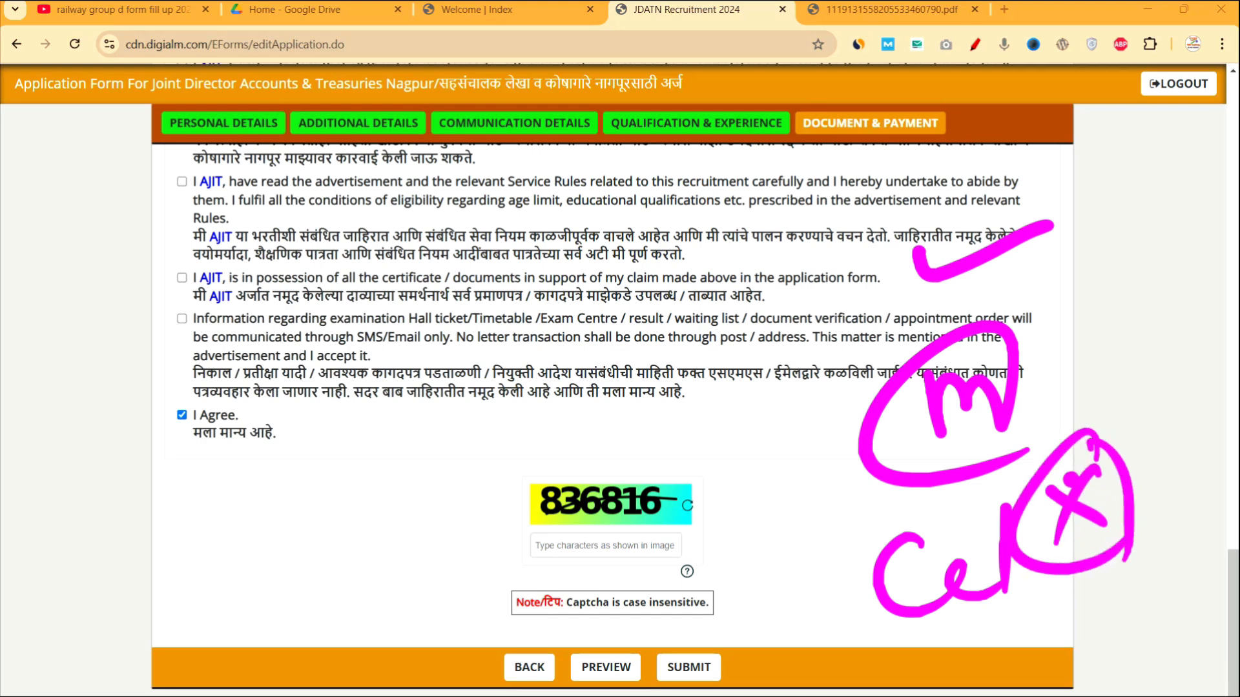
left_click_drag(1079, 357, 1134, 387)
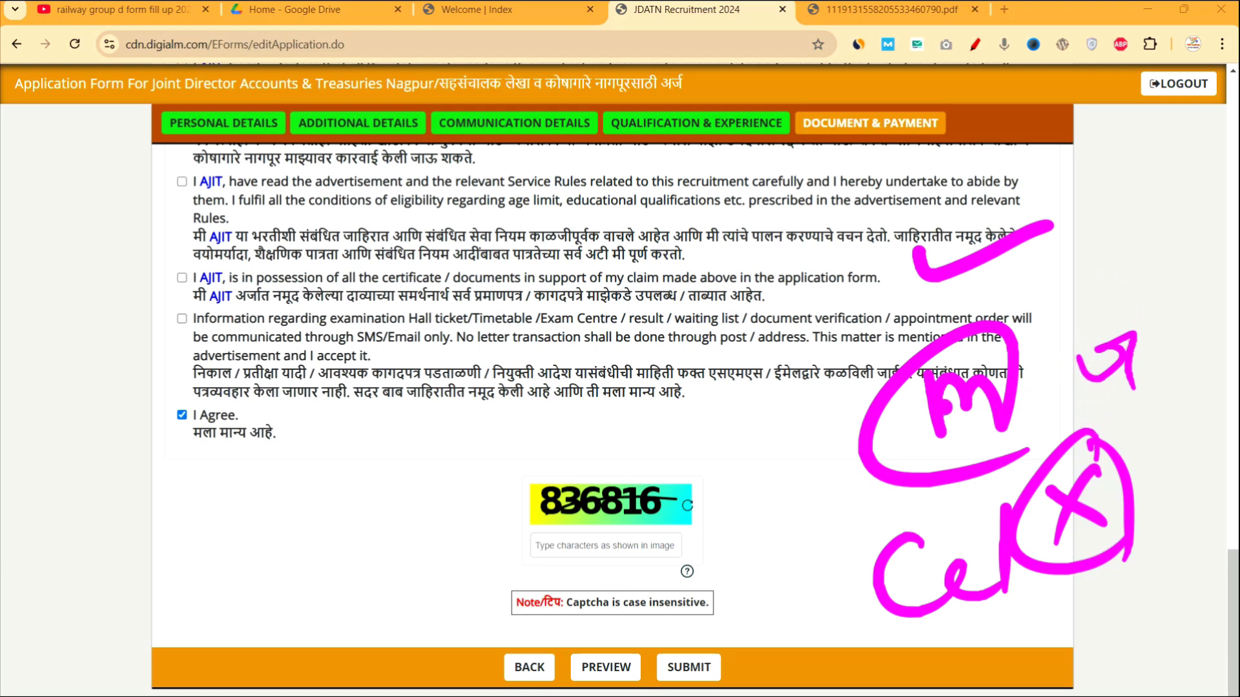
mouse_move(707, 429)
left_mouse_down()
mouse_move(705, 397)
mouse_move(773, 447)
left_mouse_up()
left_click_drag(764, 396, 815, 383)
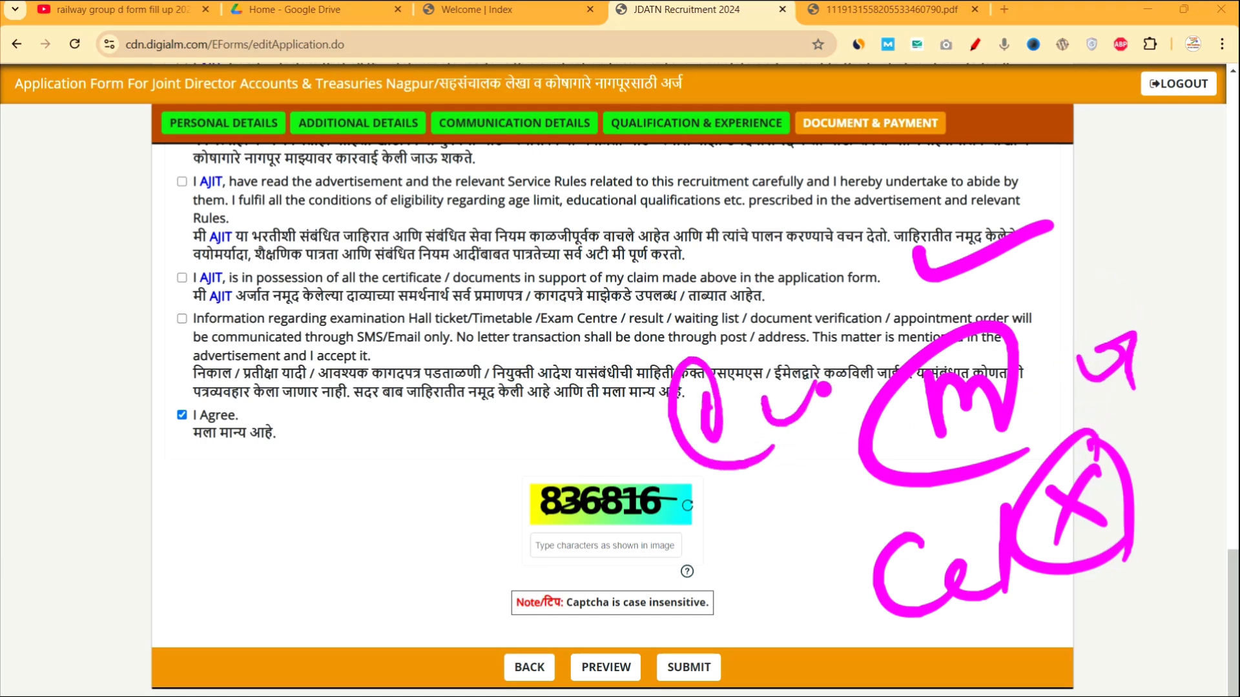
left_click(835, 411)
left_click_drag(420, 200, 576, 155)
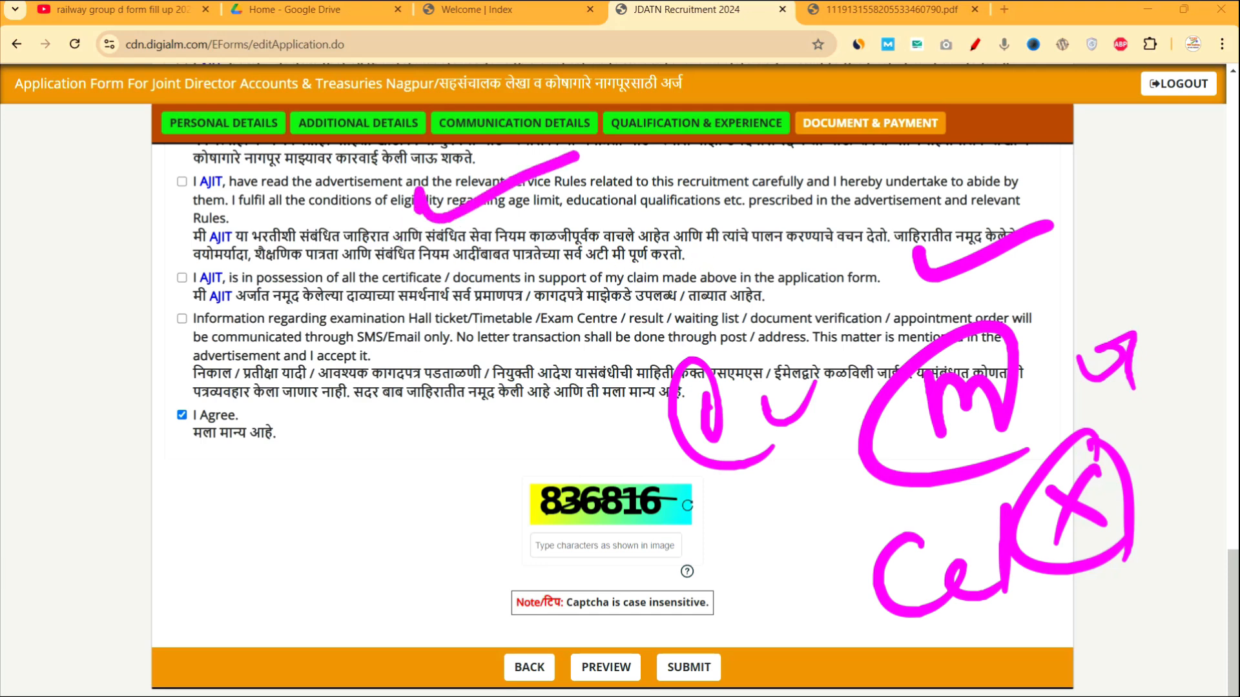
mouse_move(669, 187)
left_mouse_down()
mouse_move(699, 218)
mouse_move(638, 265)
left_mouse_up()
mouse_move(407, 326)
left_mouse_down()
mouse_move(488, 314)
mouse_move(503, 359)
mouse_move(546, 327)
mouse_move(625, 355)
mouse_move(559, 392)
left_mouse_up()
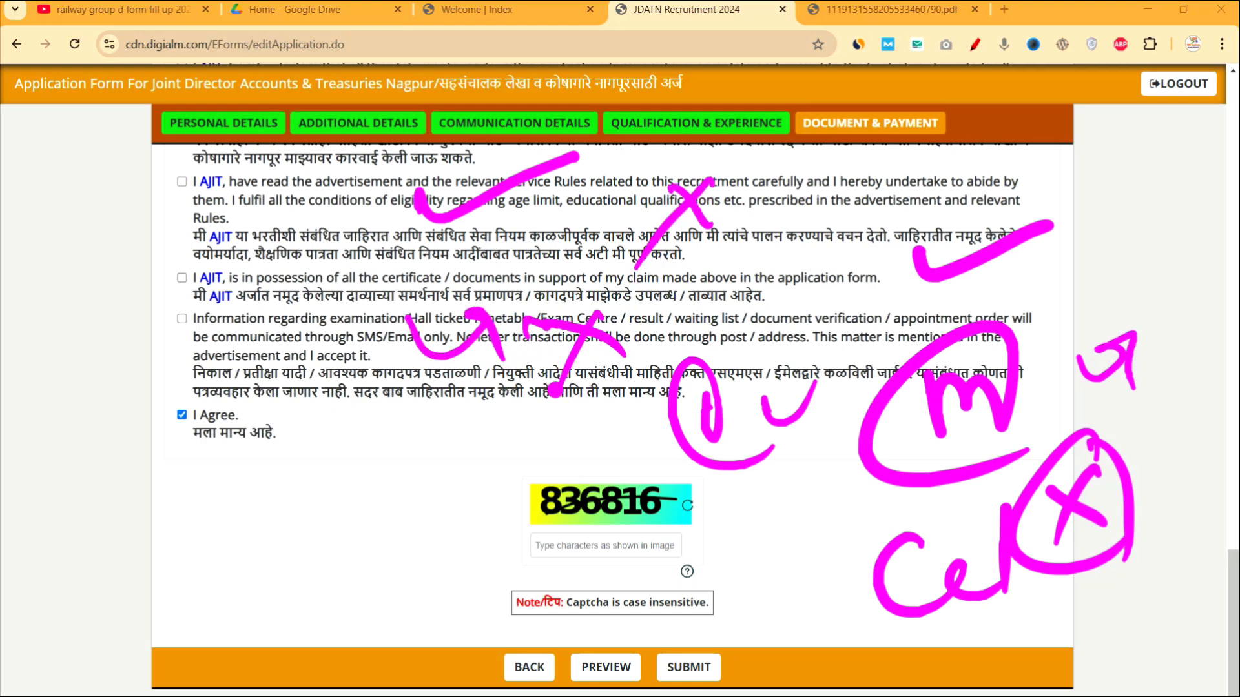
left_click_drag(655, 318, 549, 412)
left_click_drag(639, 303, 651, 370)
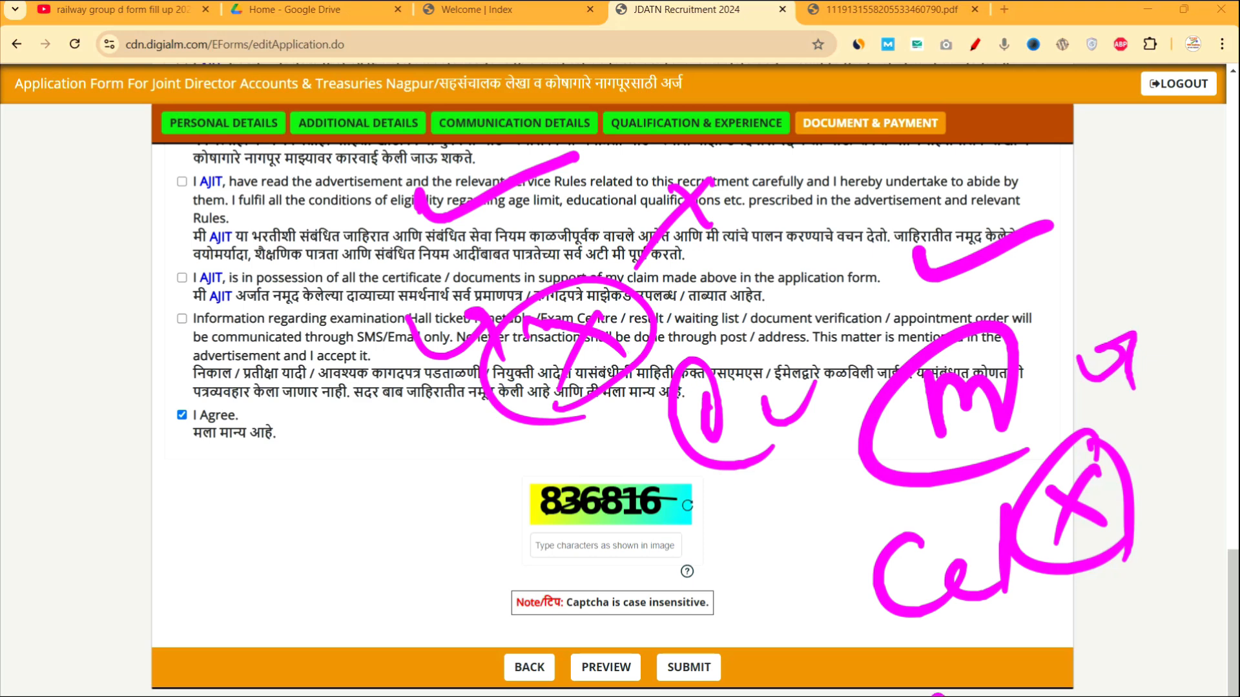
left_click(1195, 557)
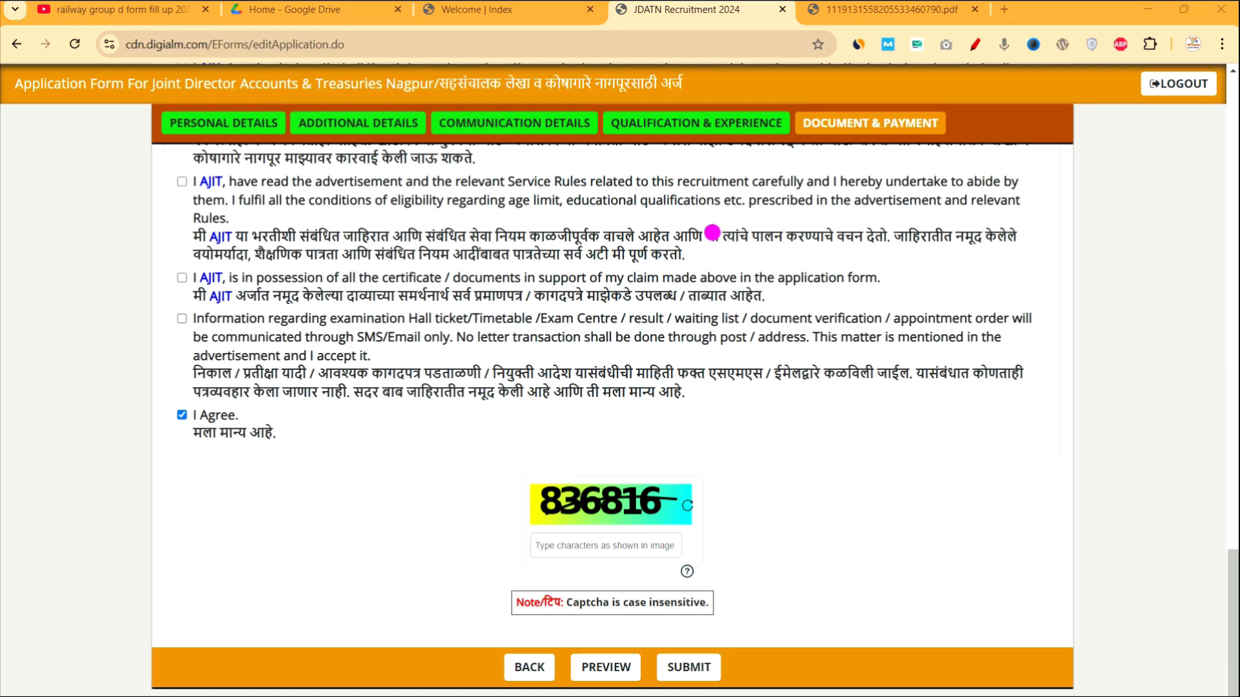
left_click(549, 18)
Highlight the helpline number, 10.00 A.M–5.00 P.M. Monday–Saturday hours and 1.30–2.30 lunch break.
scroll(695, 470, "down", 1)
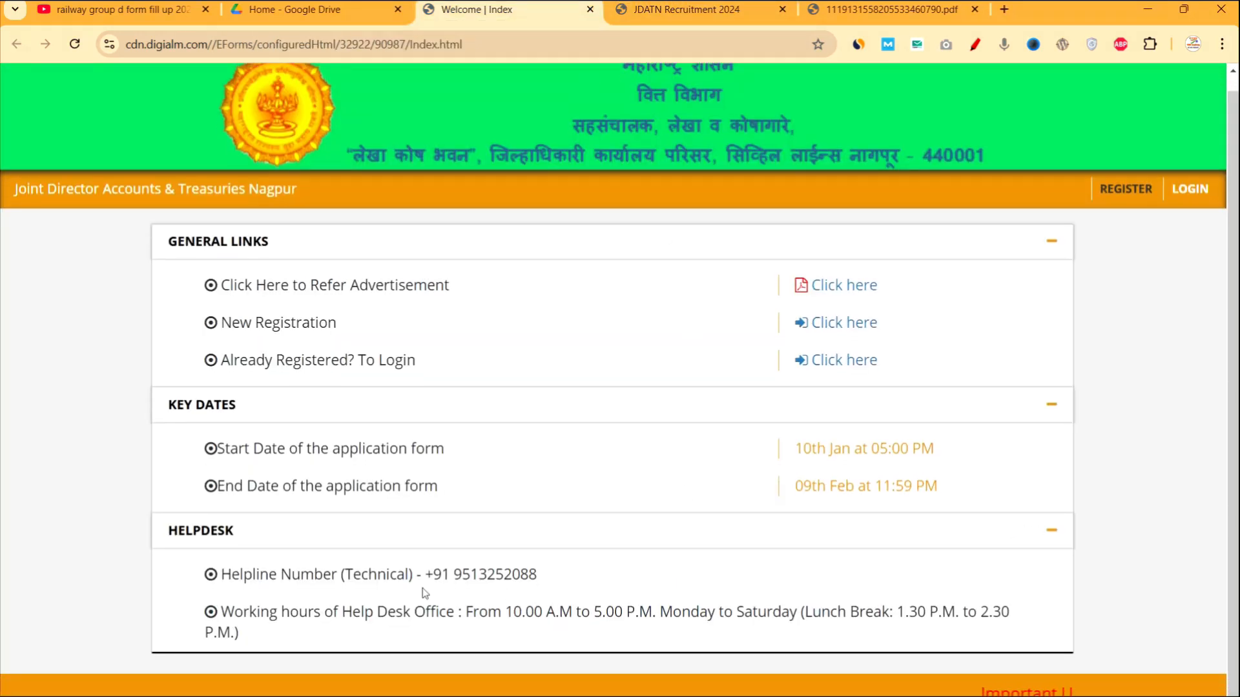
left_click_drag(432, 578, 537, 582)
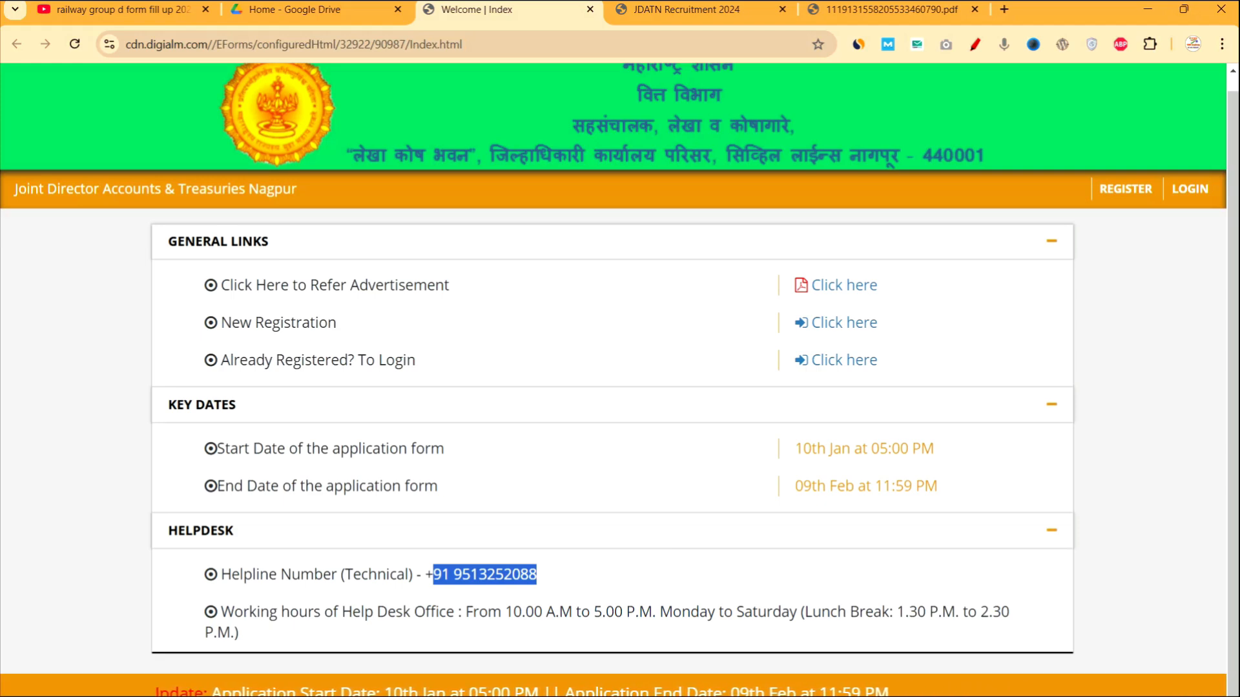
left_click_drag(514, 613, 652, 615)
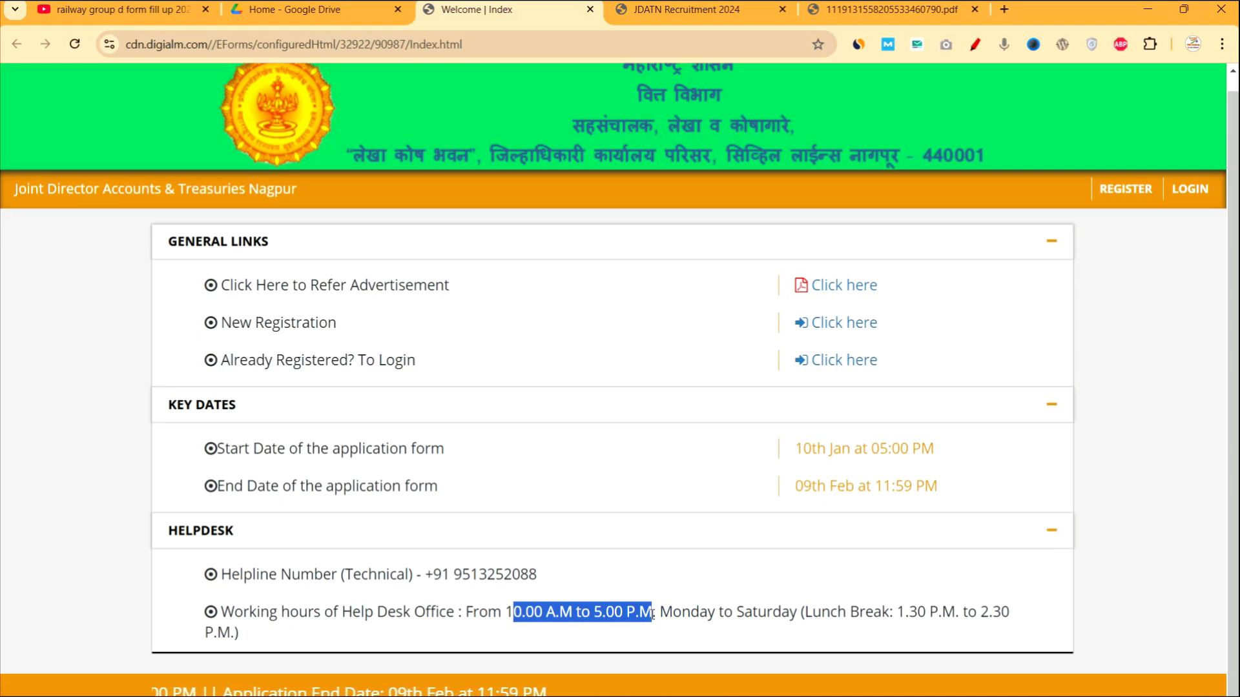
left_click(891, 612)
left_click_drag(891, 612, 1024, 614)
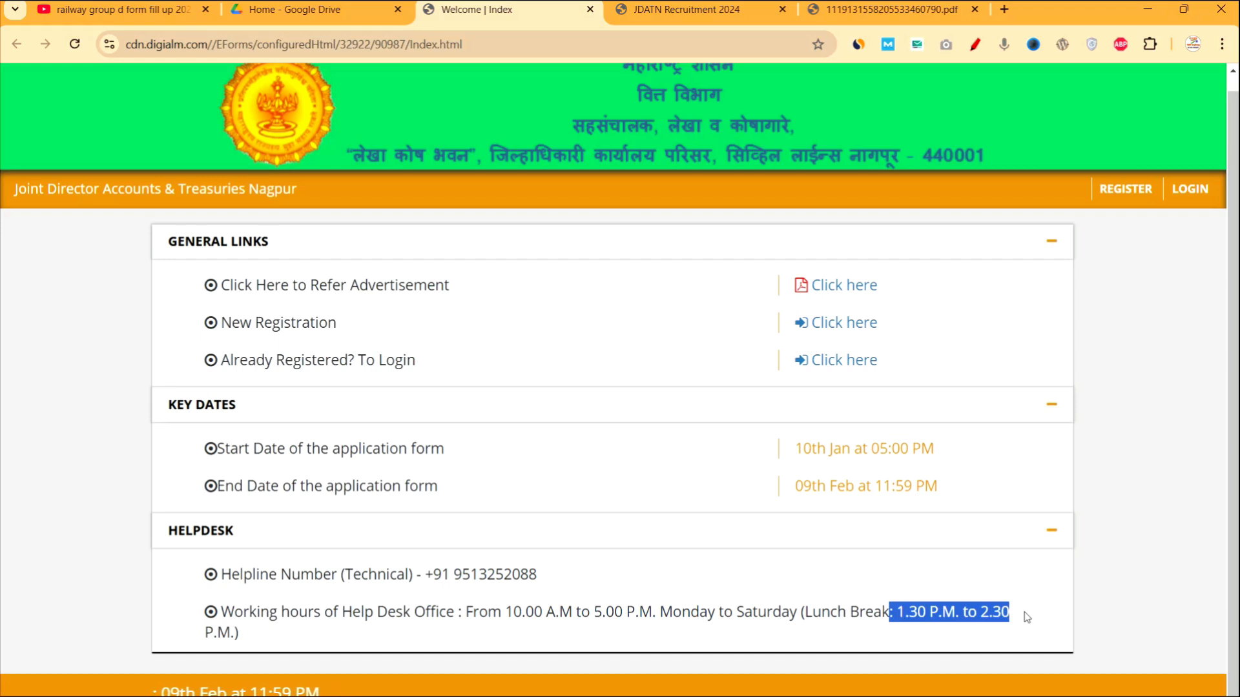